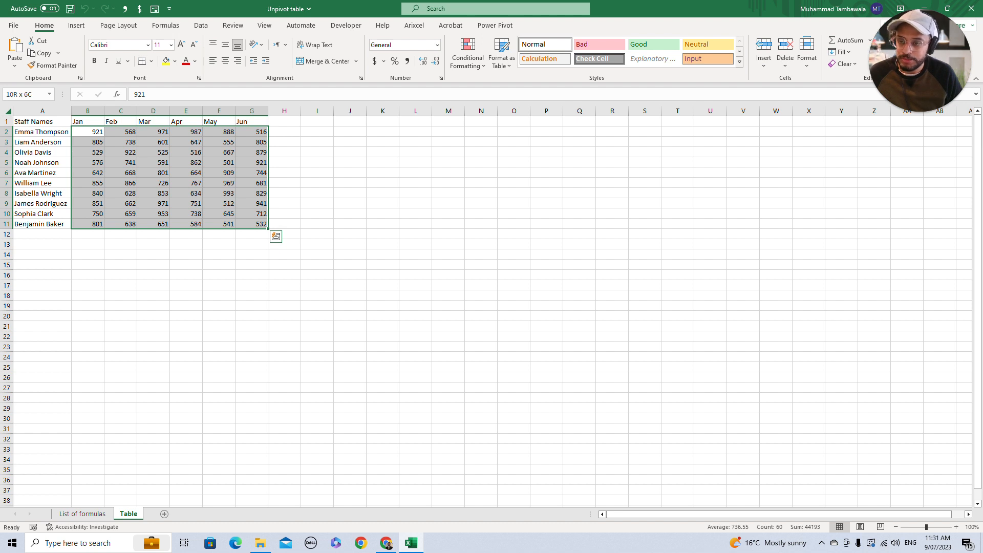
- Convert the staff data range A1:G11 into a table with headers
{"action": "key", "text": "ctrl+Home"}
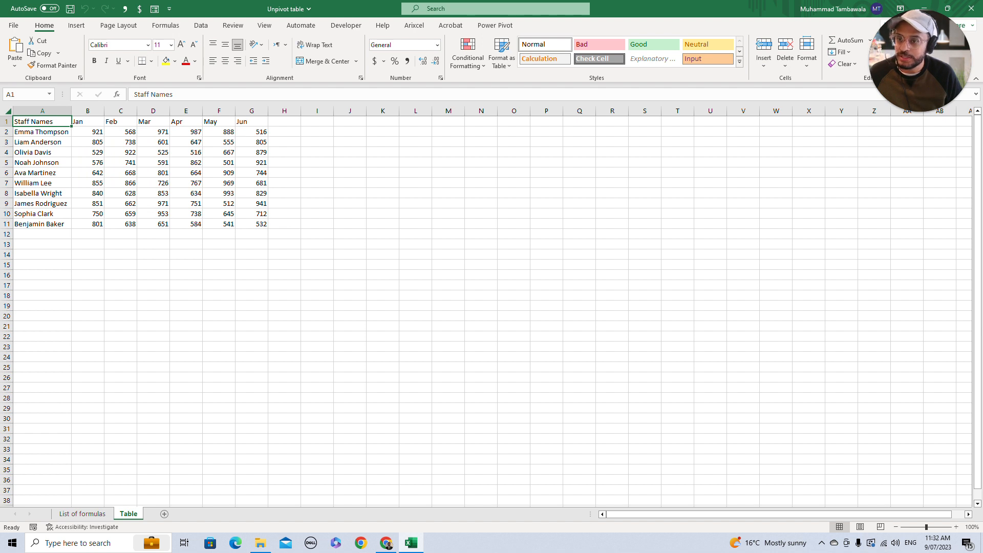
{"action": "key", "text": "ctrl+shift+Right"}
{"action": "key", "text": "ctrl+shift+Down"}
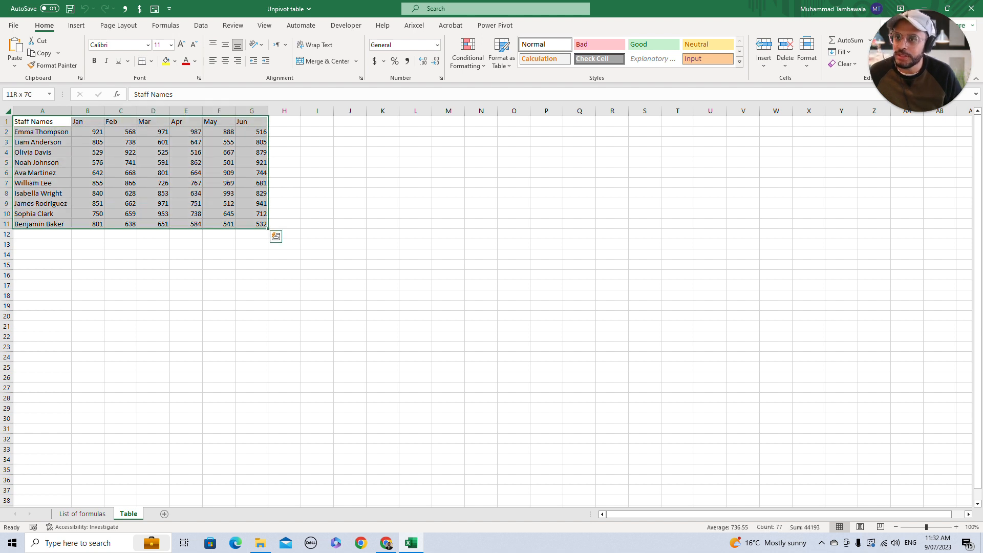
{"action": "left_click", "coordinate": [76, 25]}
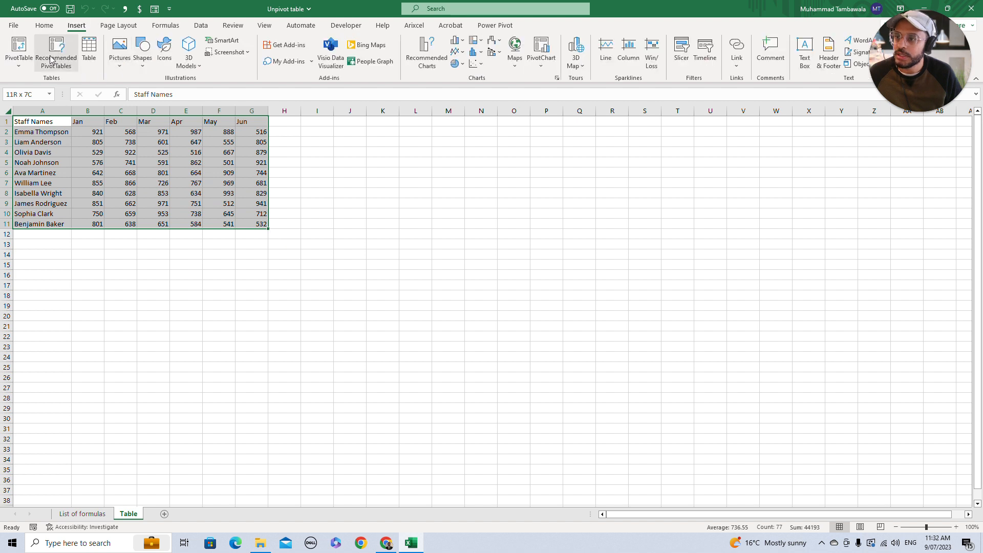
{"action": "left_click", "coordinate": [90, 54]}
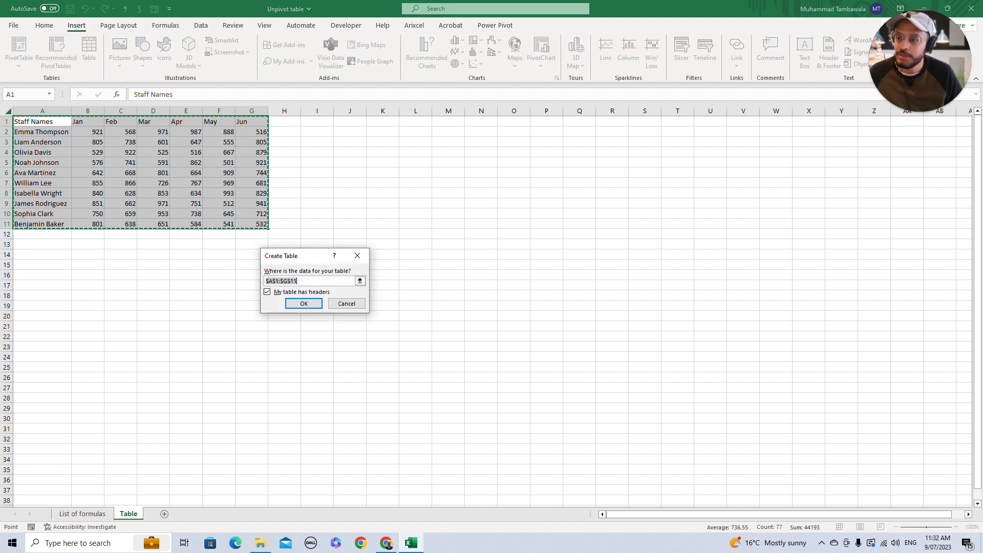
{"action": "left_click", "coordinate": [302, 303]}
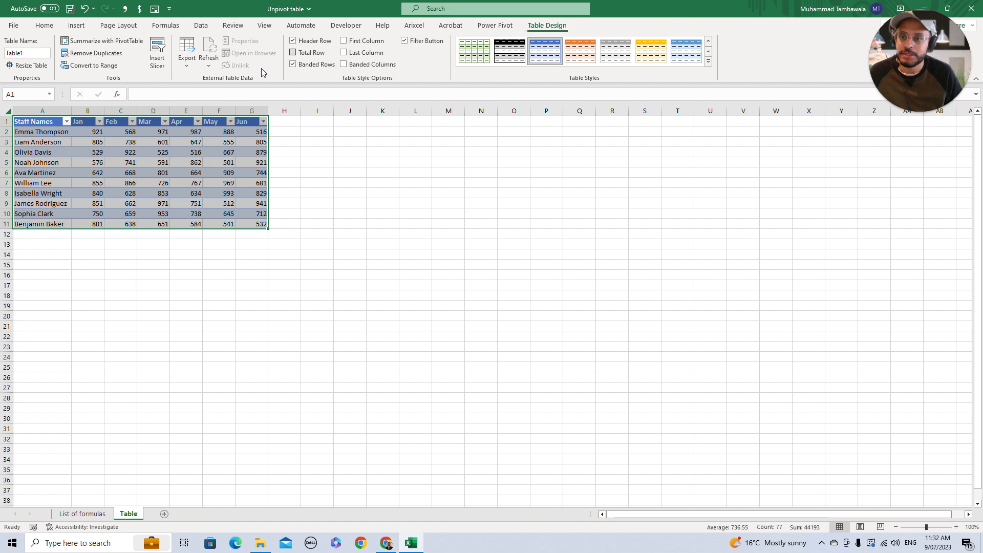
- Rename the table Data and apply the light table style with a solid green header row
{"action": "left_click", "coordinate": [317, 142]}
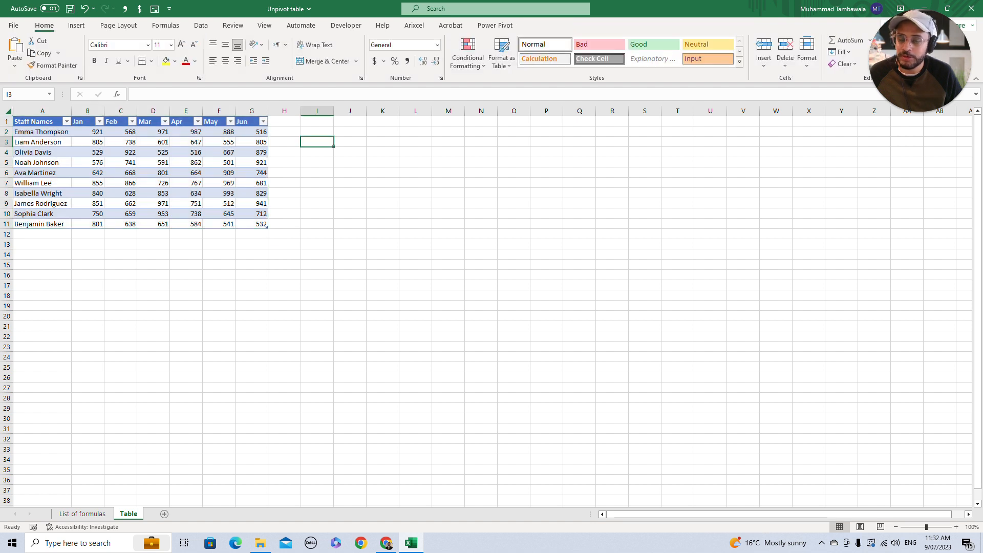
{"action": "key", "text": "Left"}
{"action": "key", "text": "Left"}
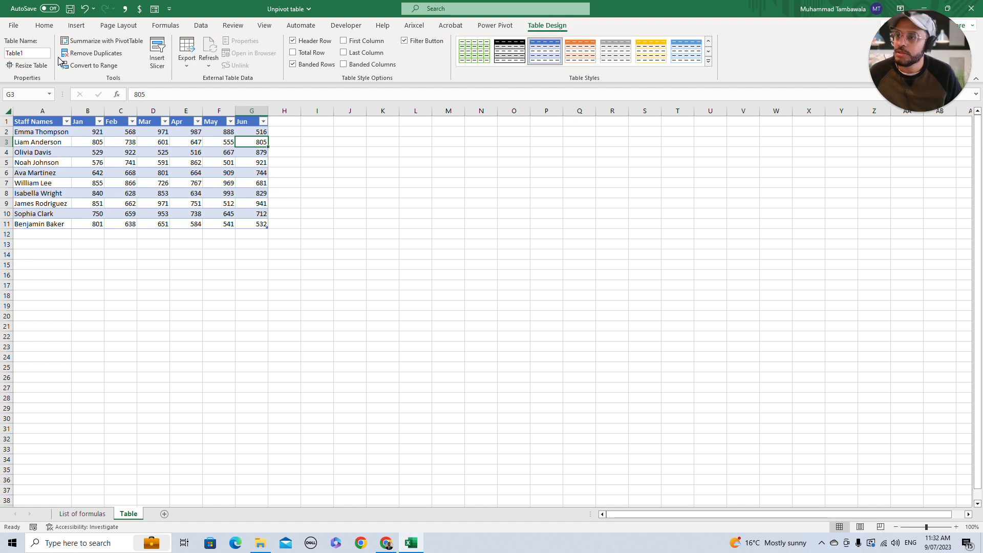
{"action": "left_click", "coordinate": [30, 55]}
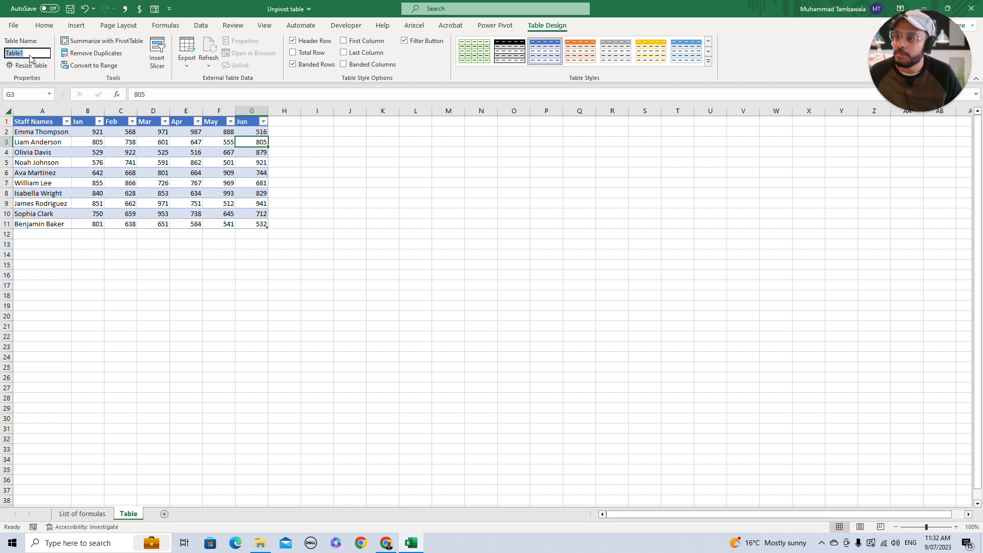
{"action": "type", "text": "Da"}
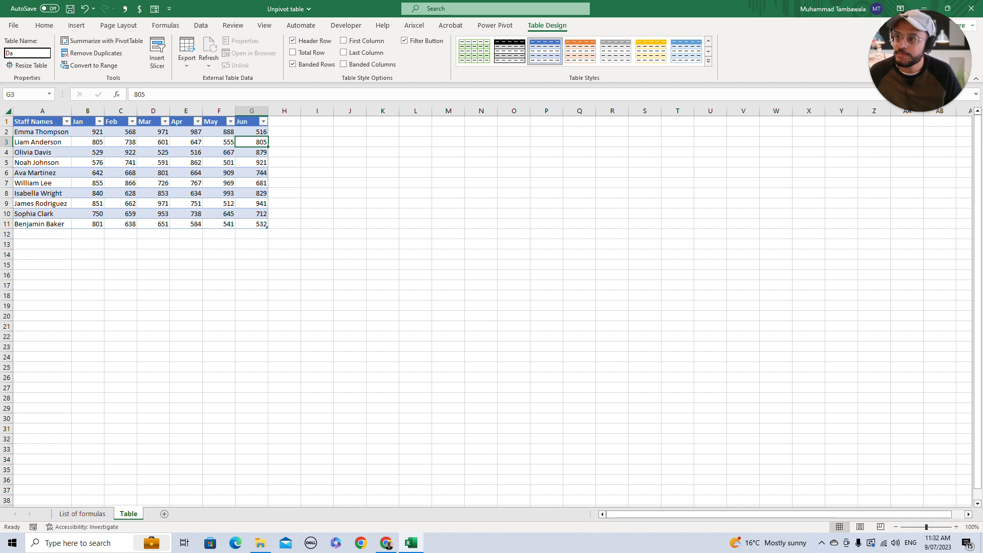
{"action": "type", "text": "ta"}
{"action": "left_click", "coordinate": [121, 163]}
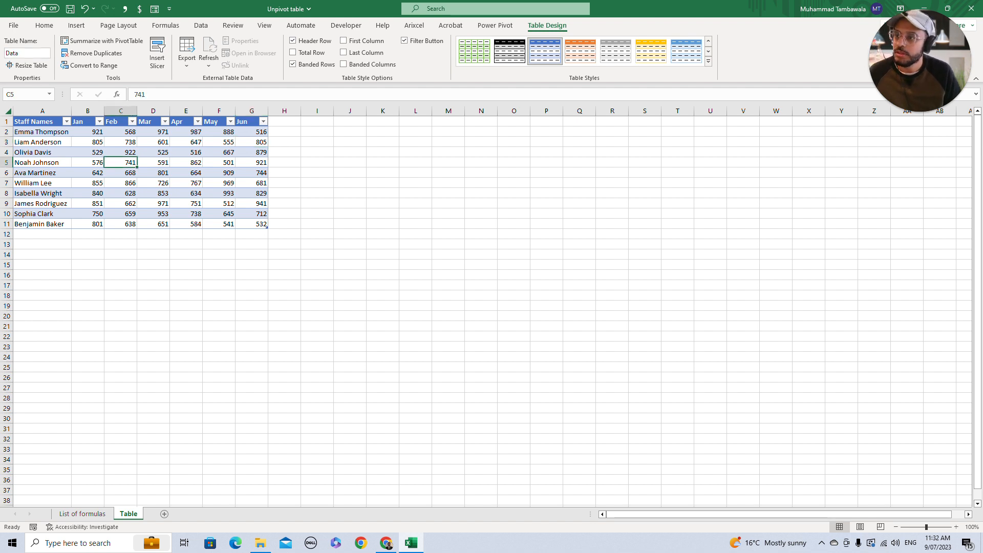
{"action": "left_click", "coordinate": [708, 60]}
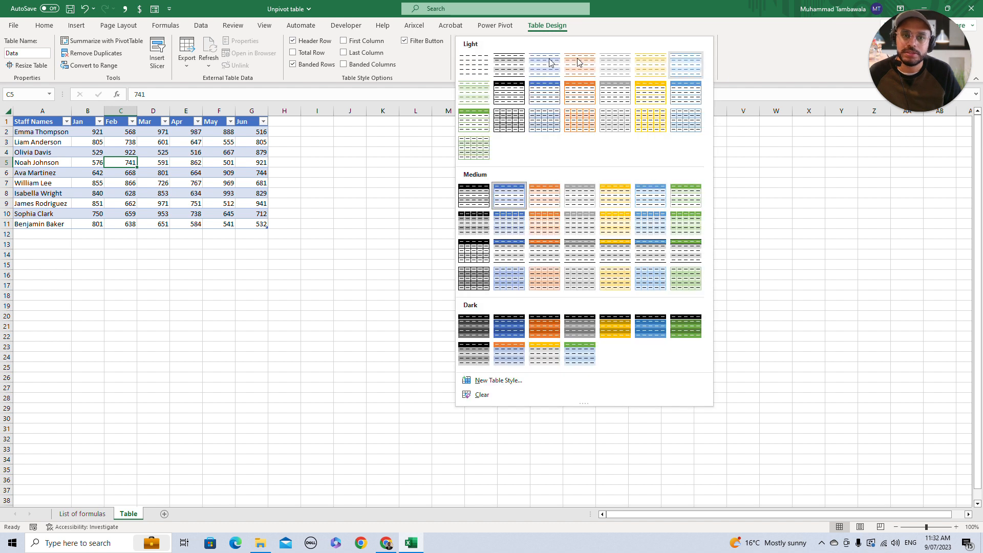
{"action": "left_click", "coordinate": [475, 127]}
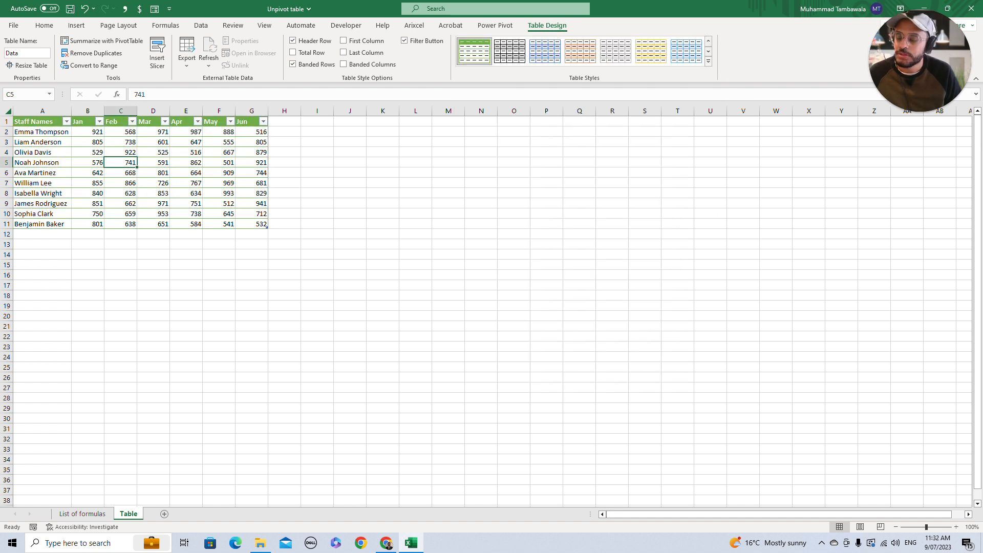
- Load the Data table into the Power Query Editor
{"action": "left_click", "coordinate": [201, 25]}
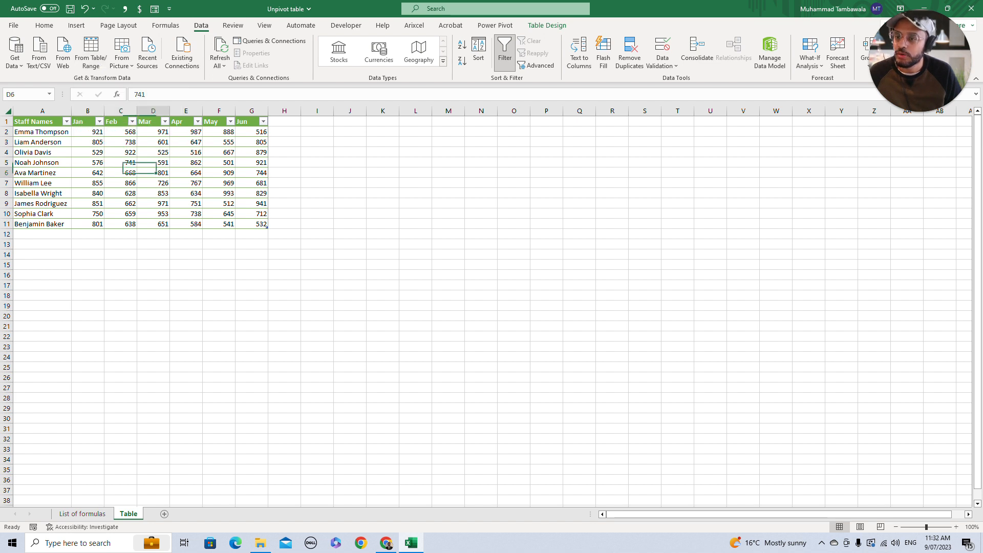
{"action": "right_click", "coordinate": [153, 173]}
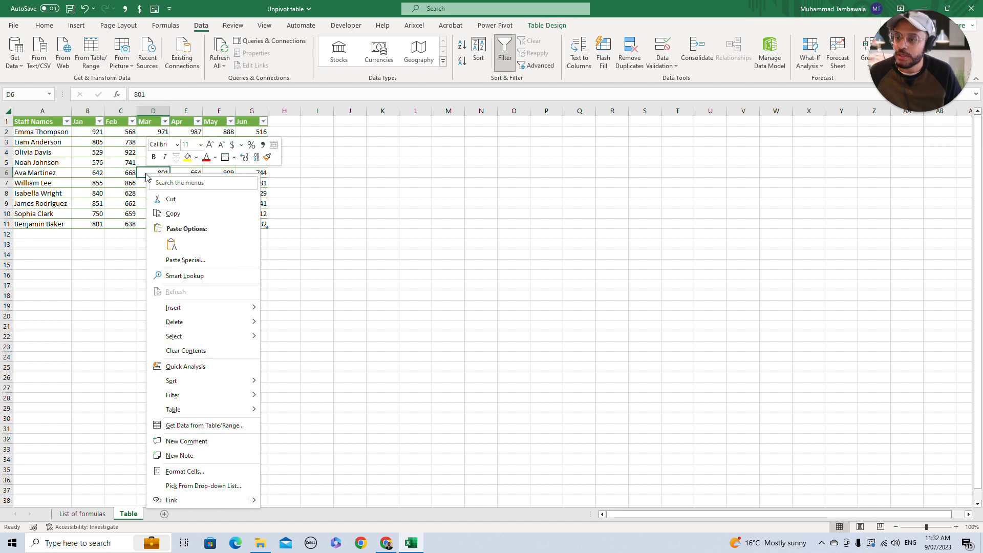
{"action": "left_click", "coordinate": [199, 429]}
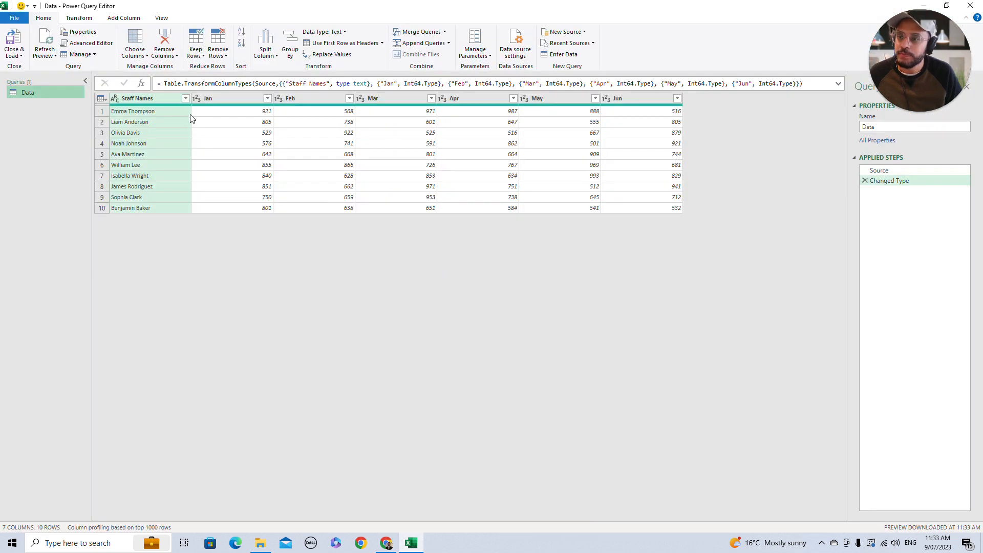
- Unpivot all columns except Staff Names and rename the Attribute column to Period in the step's formula
{"action": "right_click", "coordinate": [162, 102]}
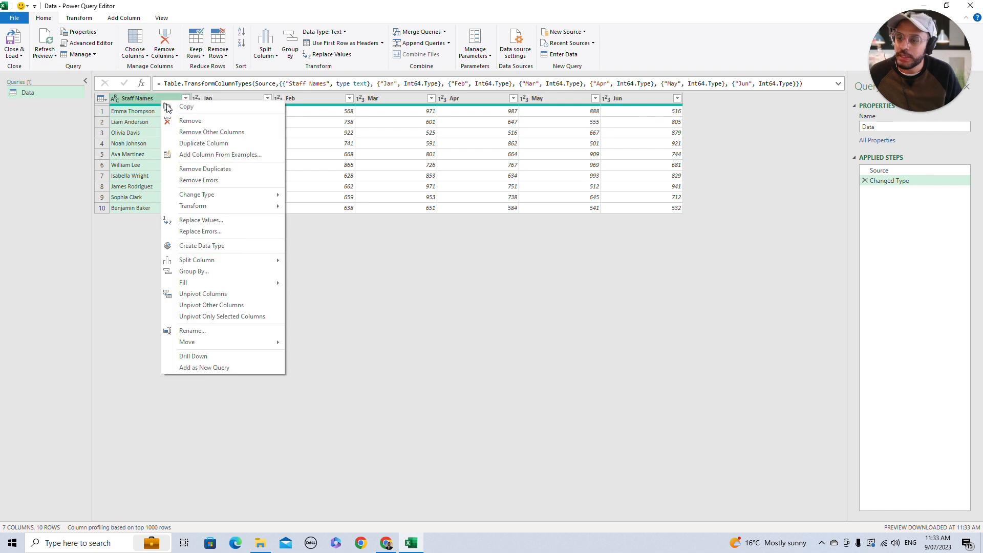
{"action": "left_click", "coordinate": [225, 306]}
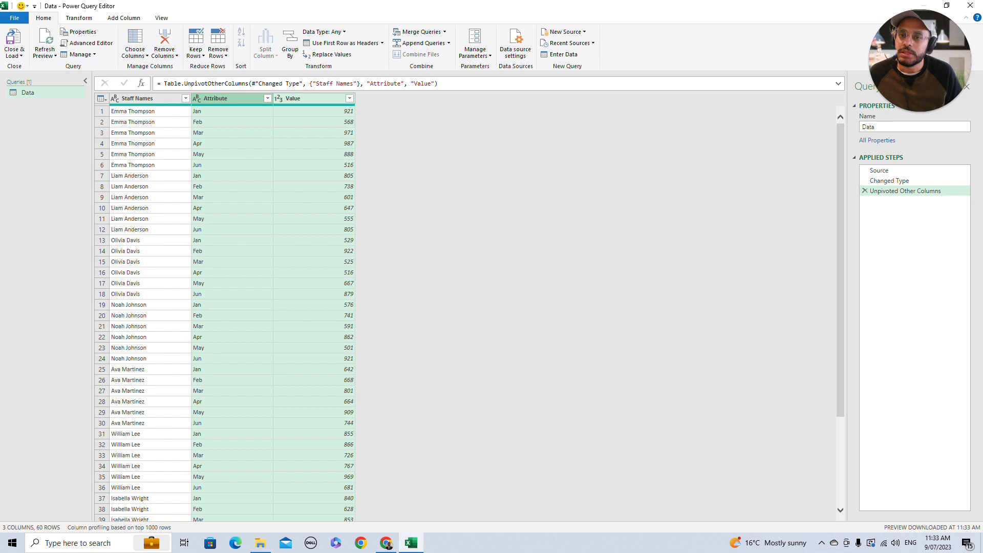
{"action": "left_click", "coordinate": [401, 84]}
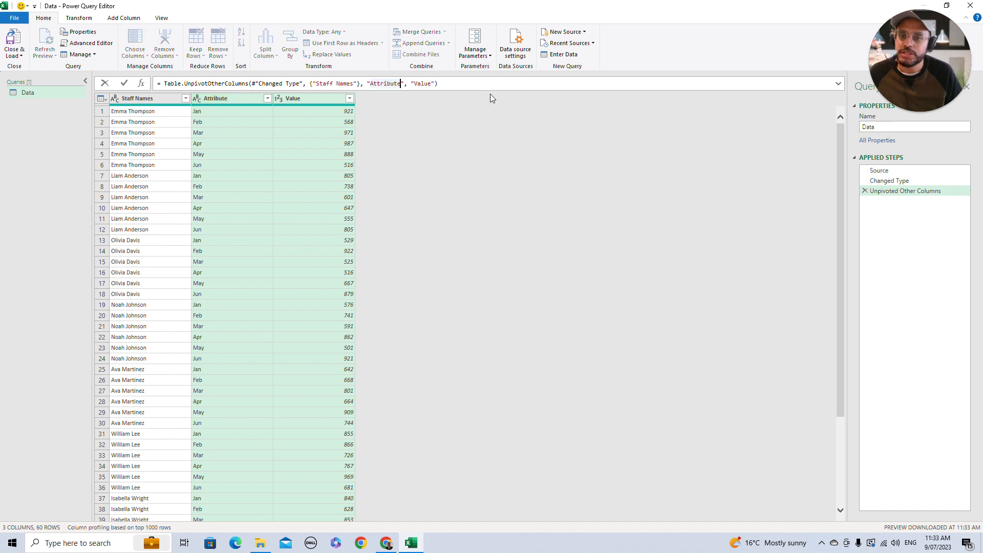
{"action": "key", "text": "ctrl+shift+Left"}
{"action": "type", "text": "Period"}
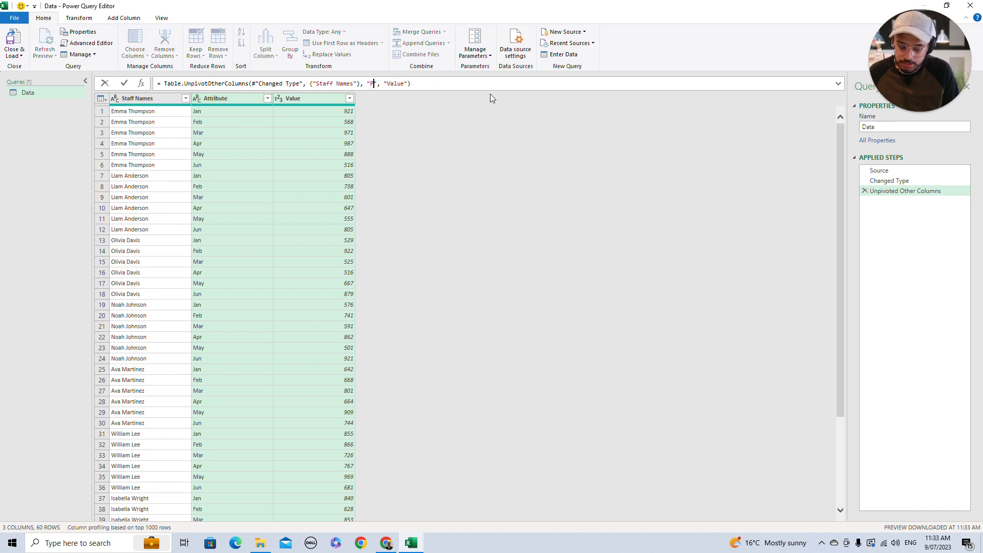
{"action": "left_click", "coordinate": [124, 84]}
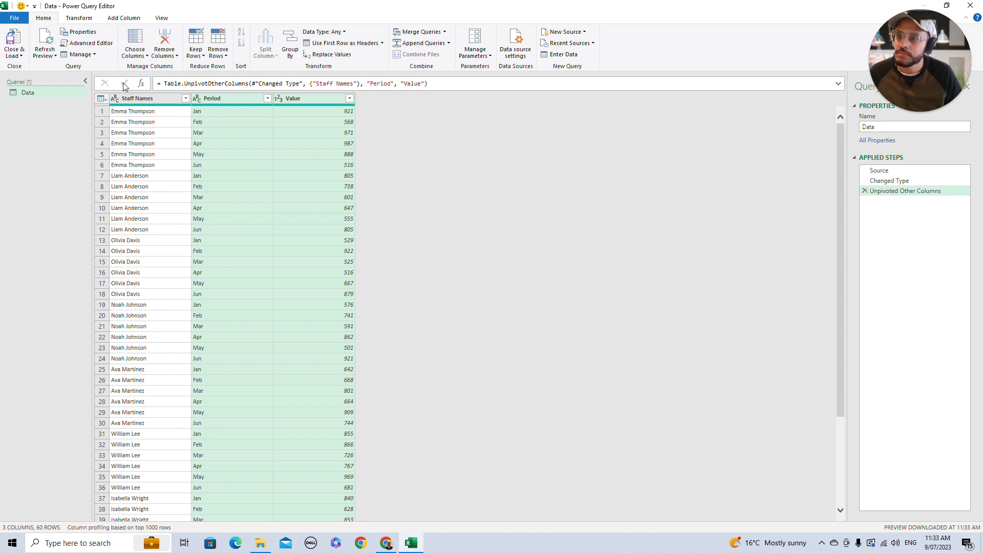
- Close the query and load its result as a table in the existing worksheet at cell I1
{"action": "left_click", "coordinate": [22, 57]}
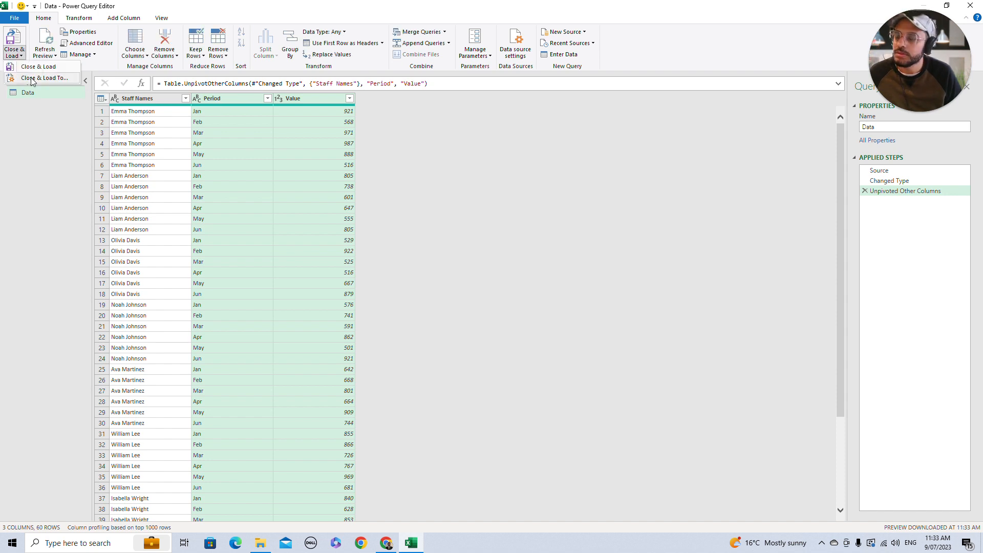
{"action": "left_click", "coordinate": [31, 78]}
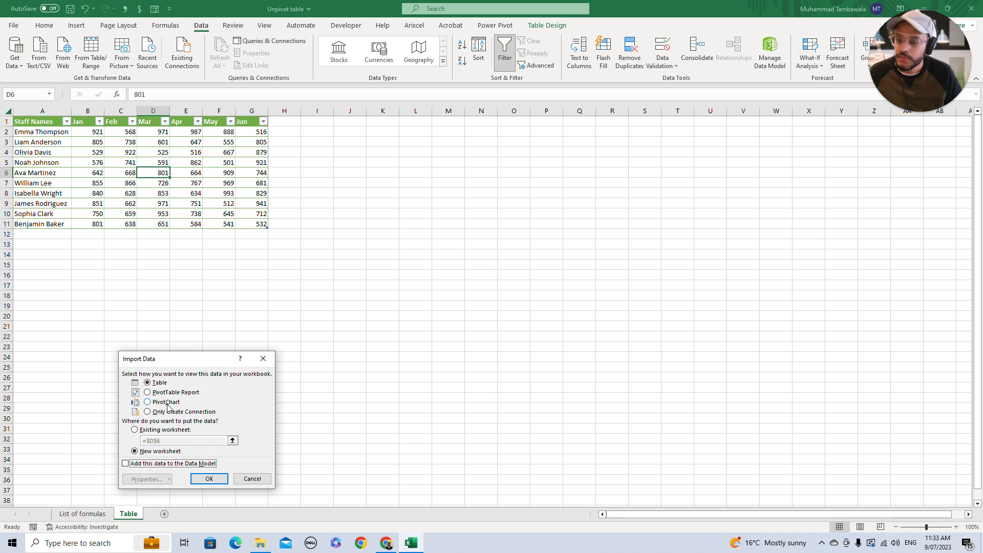
{"action": "left_click", "coordinate": [148, 429]}
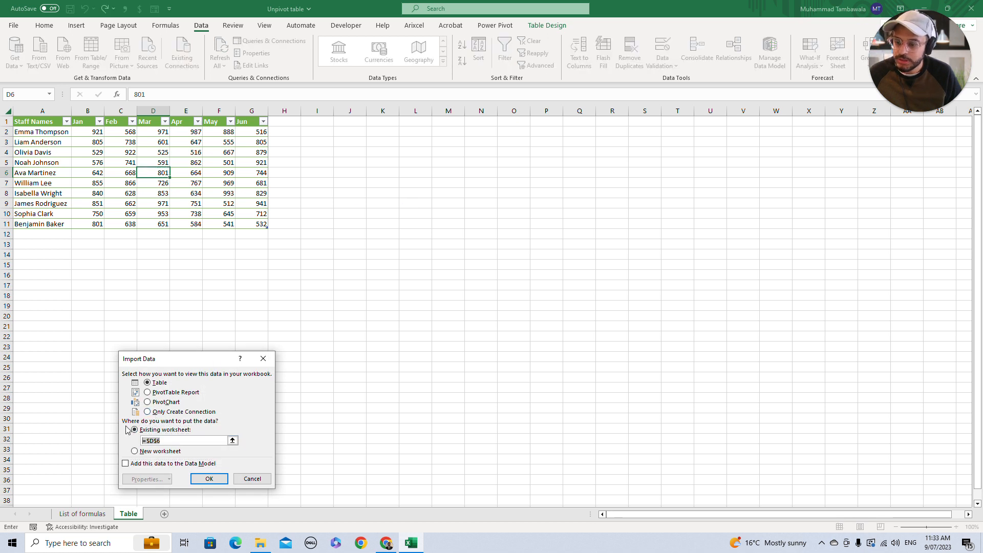
{"action": "left_click", "coordinate": [317, 121]}
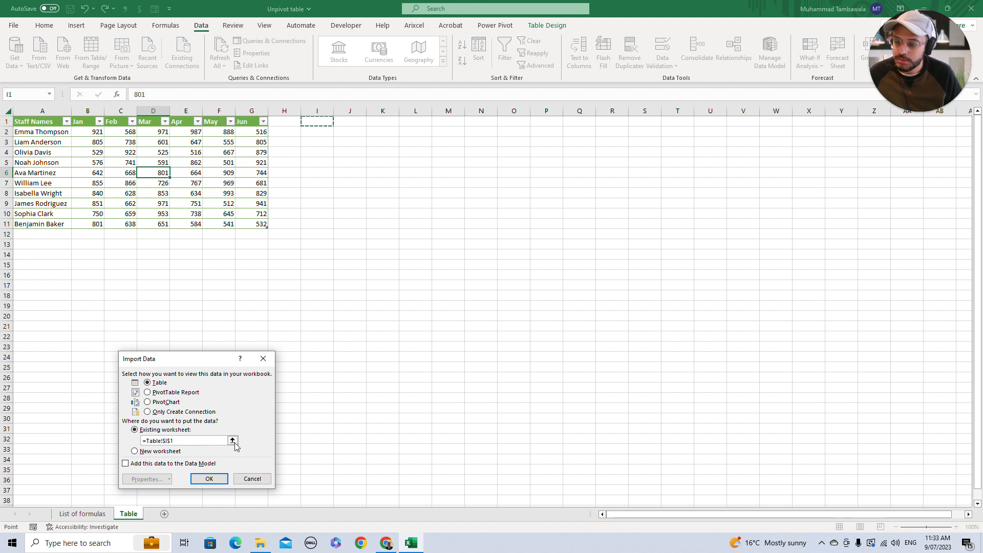
{"action": "left_click", "coordinate": [209, 478]}
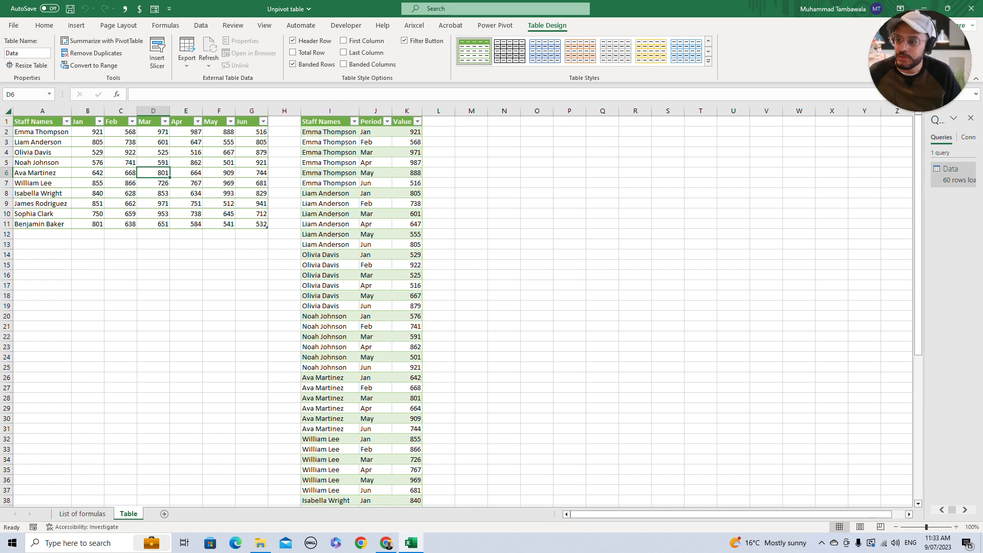
- Examine the repeated name rows of the first staff member in the unpivoted table
{"action": "left_click_drag", "start_coordinate": [327, 131], "coordinate": [327, 182]}
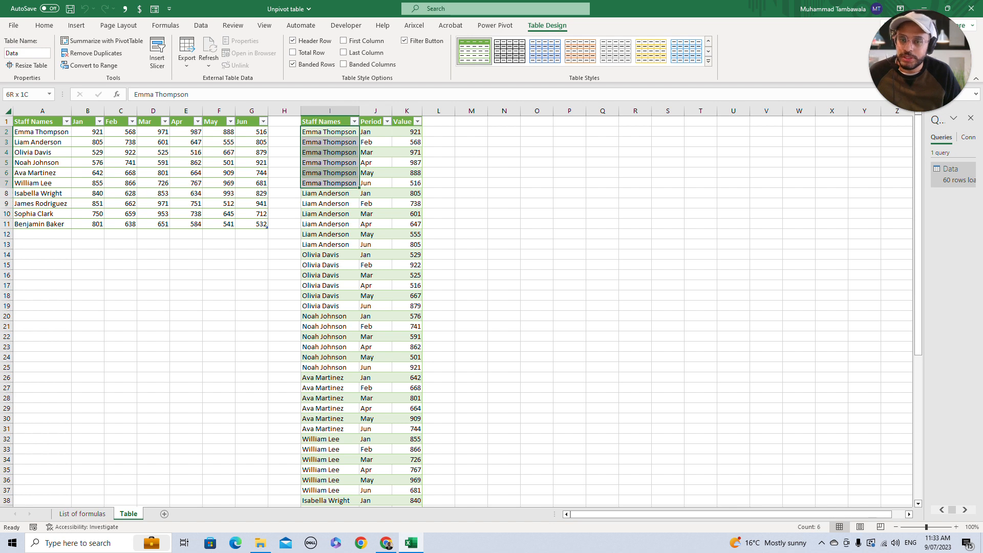
{"action": "left_click_drag", "start_coordinate": [327, 183], "coordinate": [328, 182]}
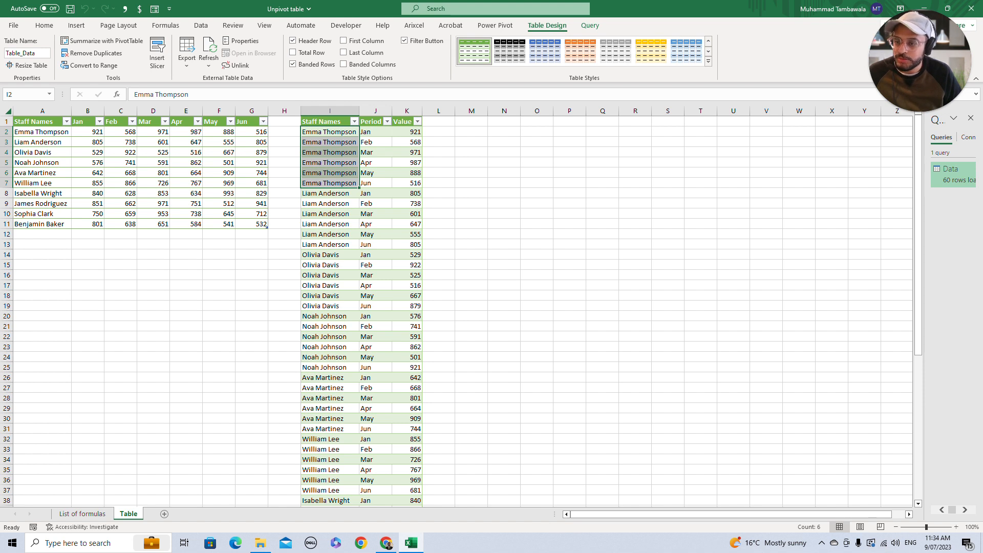
{"action": "left_click", "coordinate": [87, 244]}
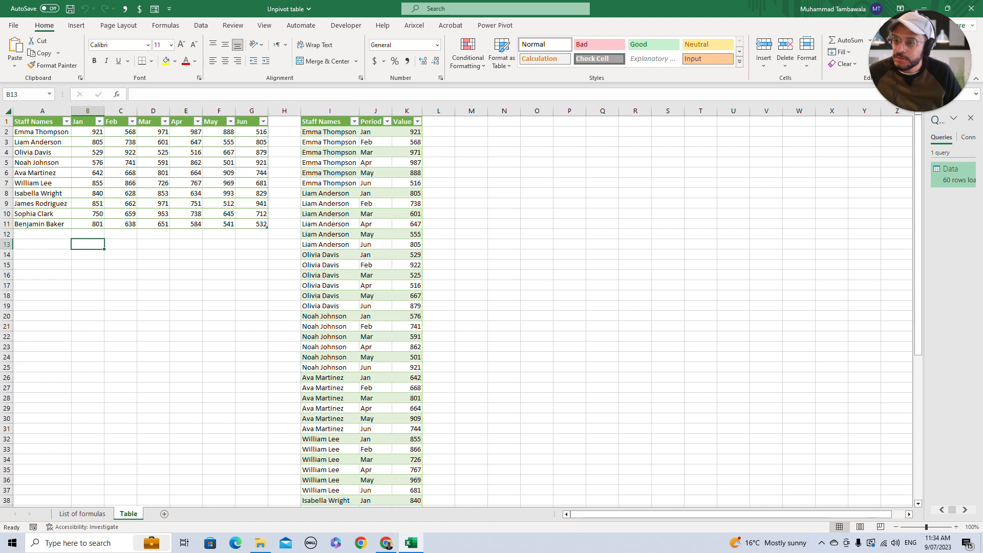
{"action": "left_click_drag", "start_coordinate": [87, 132], "coordinate": [264, 225]}
{"action": "key", "text": "ctrl+c"}
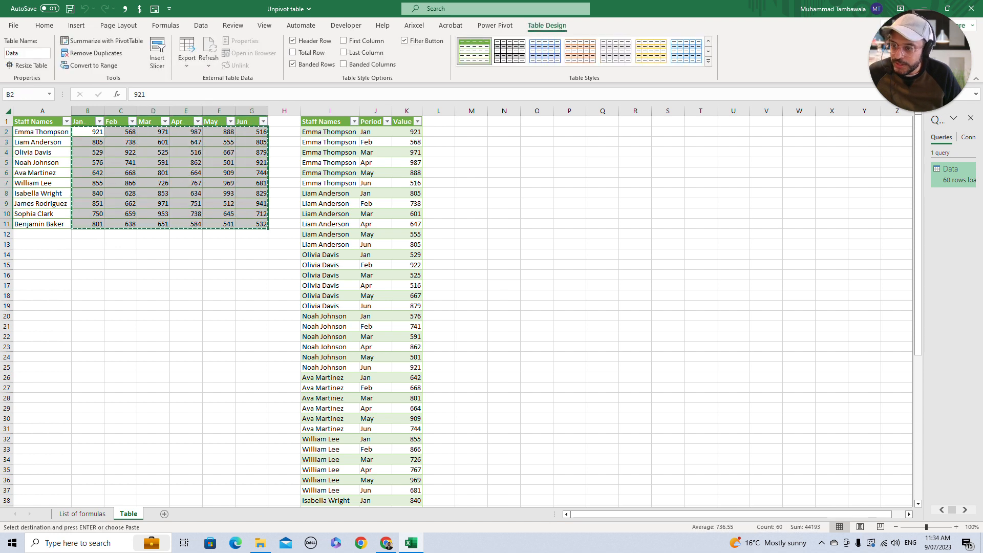
{"action": "left_click", "coordinate": [87, 244]}
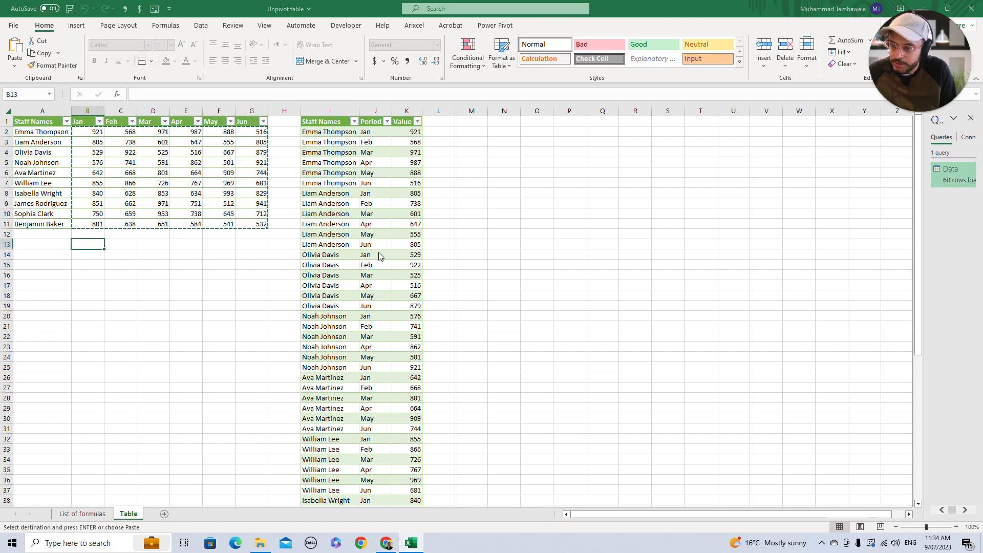
{"action": "key", "text": "ctrl+alt+v"}
{"action": "key", "text": "v"}
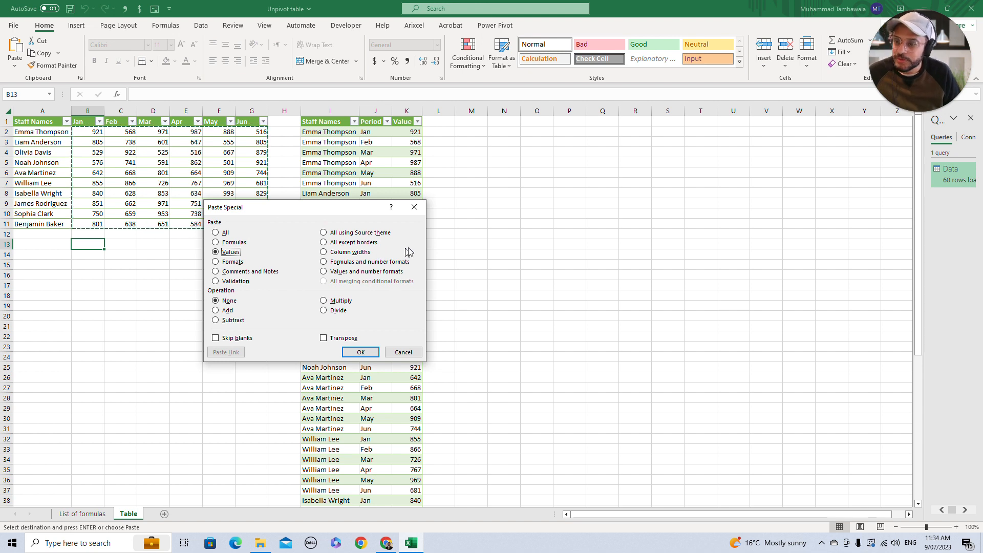
{"action": "key", "text": "Return"}
- Review the Staff Names, Period and Value columns and their headers in the unpivoted table
{"action": "left_click", "coordinate": [330, 111]}
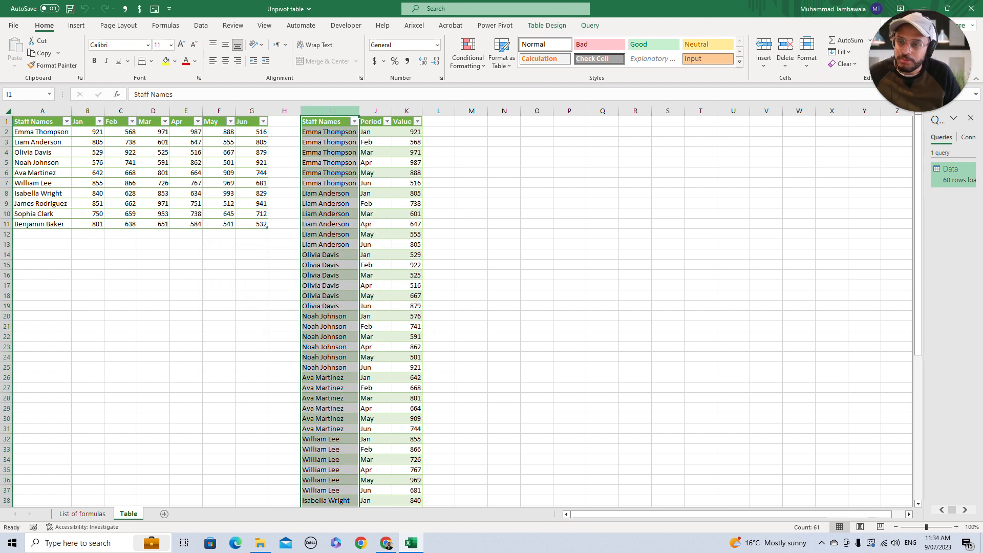
{"action": "left_click", "coordinate": [375, 111]}
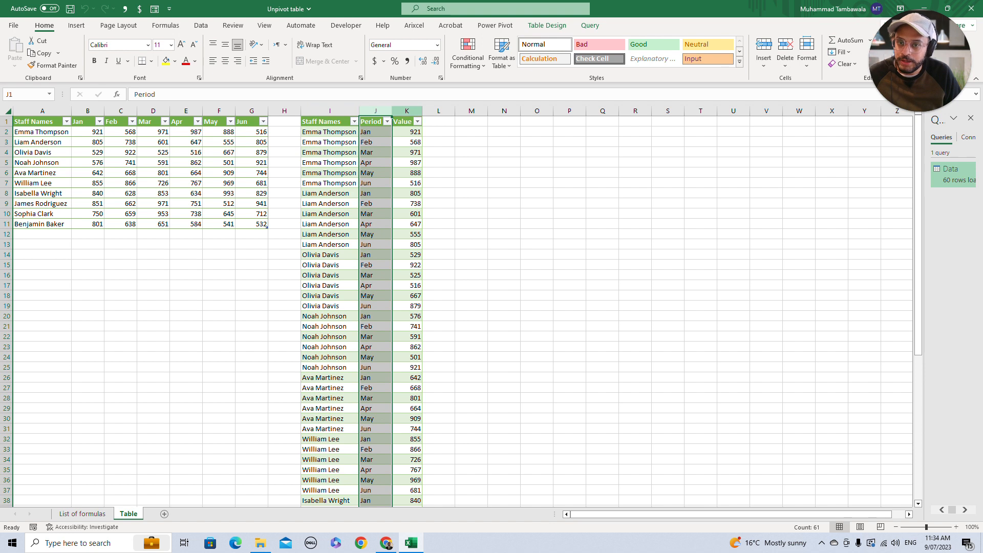
{"action": "left_click", "coordinate": [407, 111]}
{"action": "left_click_drag", "start_coordinate": [330, 122], "coordinate": [404, 122]}
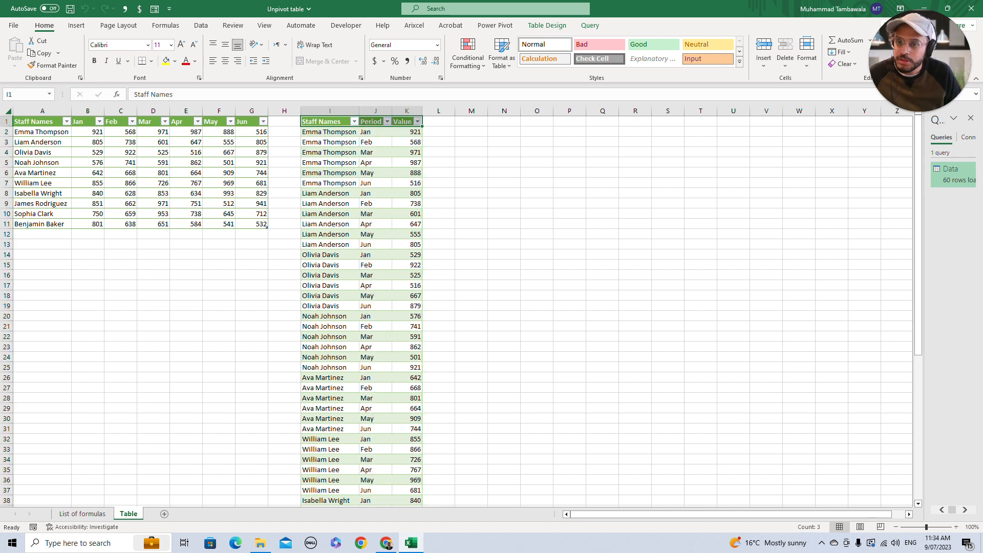
- Compare the sum and count of the original monthly figures with those of the unpivoted Value column
{"action": "left_click_drag", "start_coordinate": [87, 132], "coordinate": [251, 224]}
{"action": "key", "text": "ctrl+c"}
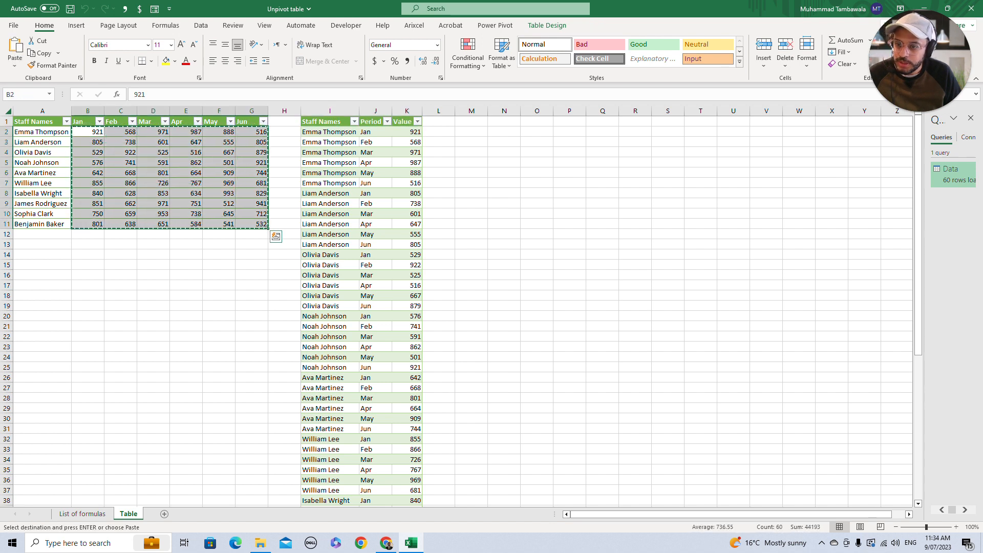
{"action": "key", "text": "Escape"}
{"action": "left_click", "coordinate": [407, 131]}
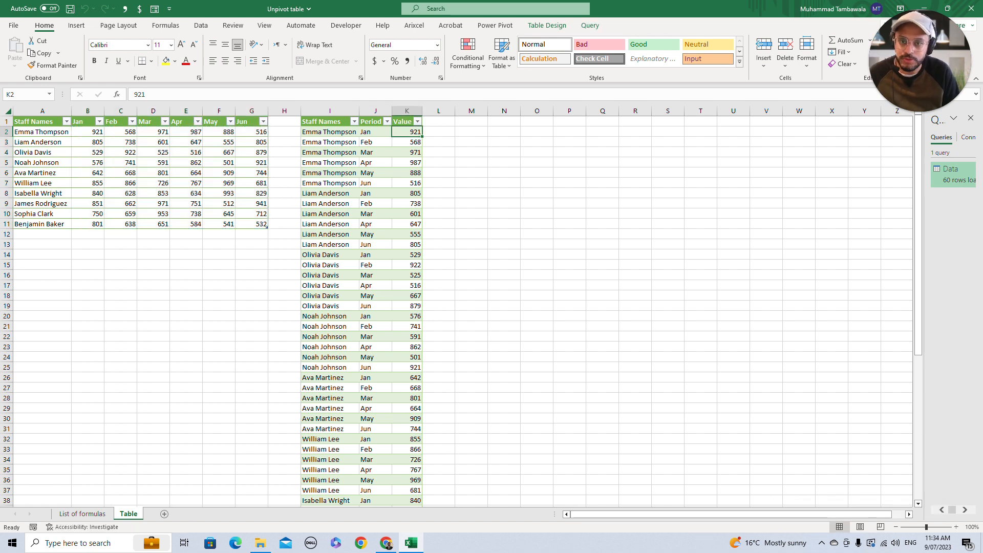
{"action": "key", "text": "ctrl+shift+Down"}
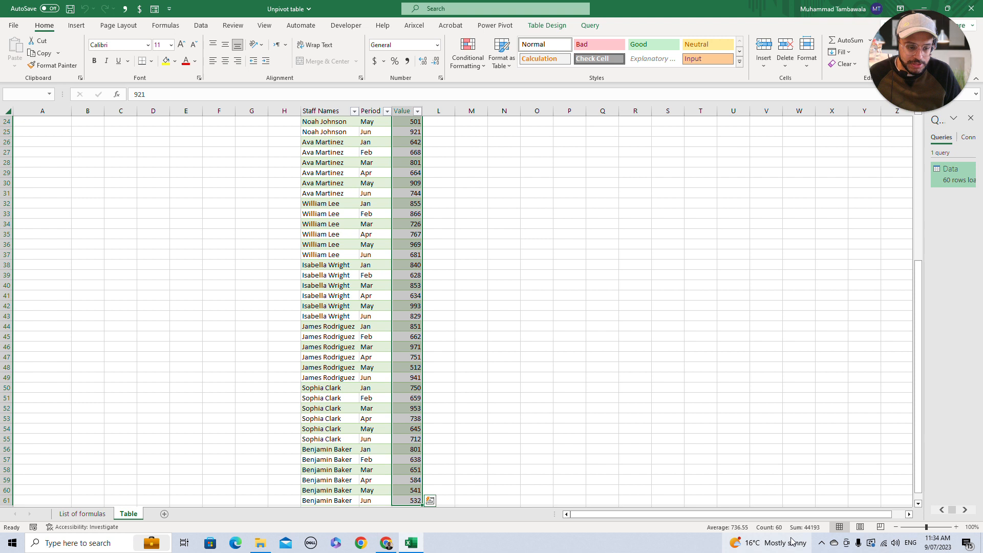
{"action": "key", "text": "ctrl+Up"}
{"action": "key", "text": "Down"}
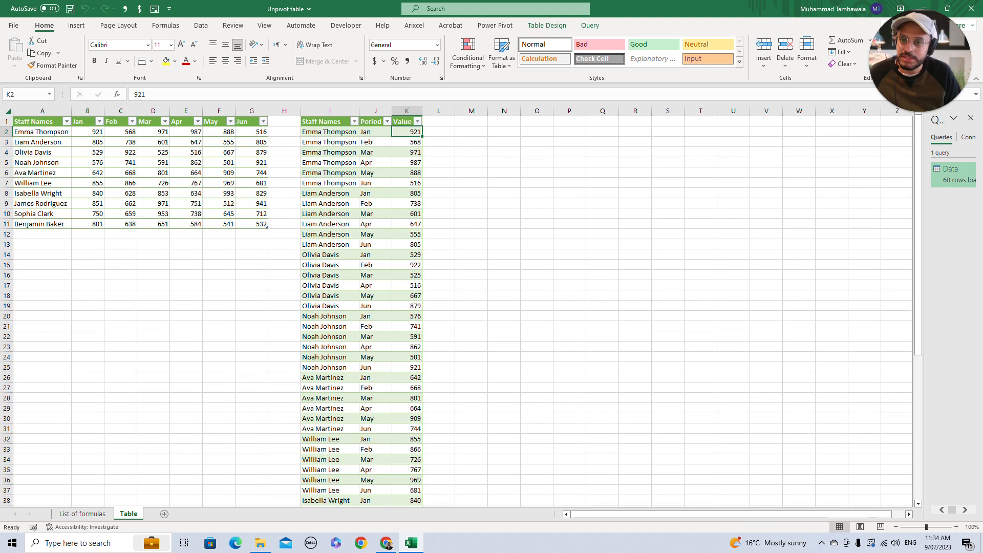
- Copy the January to June figures in B2:G11 and paste them as values into a block starting at B13
{"action": "left_click_drag", "start_coordinate": [88, 131], "coordinate": [261, 224]}
{"action": "key", "text": "ctrl+c"}
{"action": "key", "text": "ctrl+Down"}
{"action": "key", "text": "Down"}
{"action": "key", "text": "Down"}
{"action": "key", "text": "ctrl+alt+v"}
{"action": "key", "text": "v"}
{"action": "key", "text": "Return"}
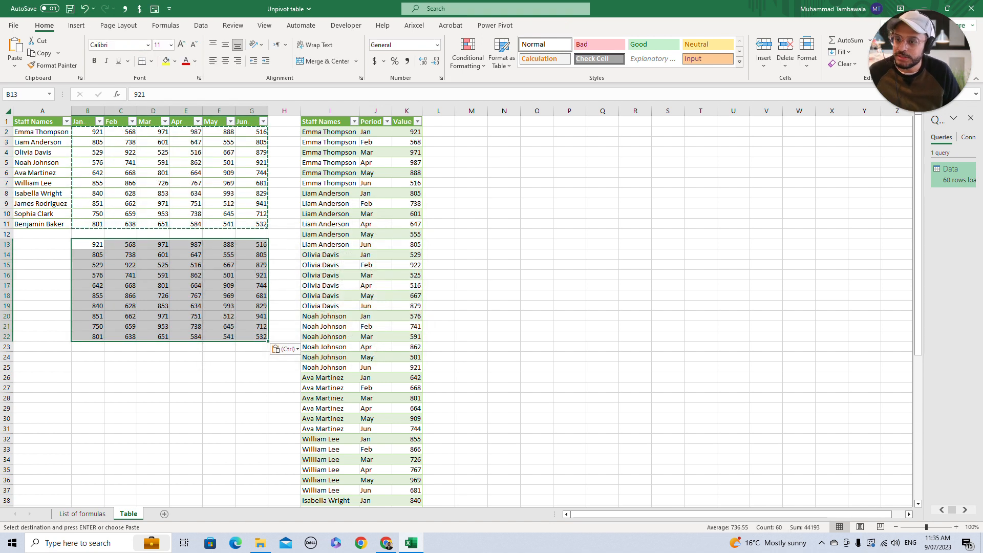
{"action": "key", "text": "Escape"}
- Copy the ten staff names in A2:A11 and paste them as values across all six columns of B13:G22
{"action": "left_click_drag", "start_coordinate": [43, 132], "coordinate": [43, 224]}
{"action": "key", "text": "ctrl+c"}
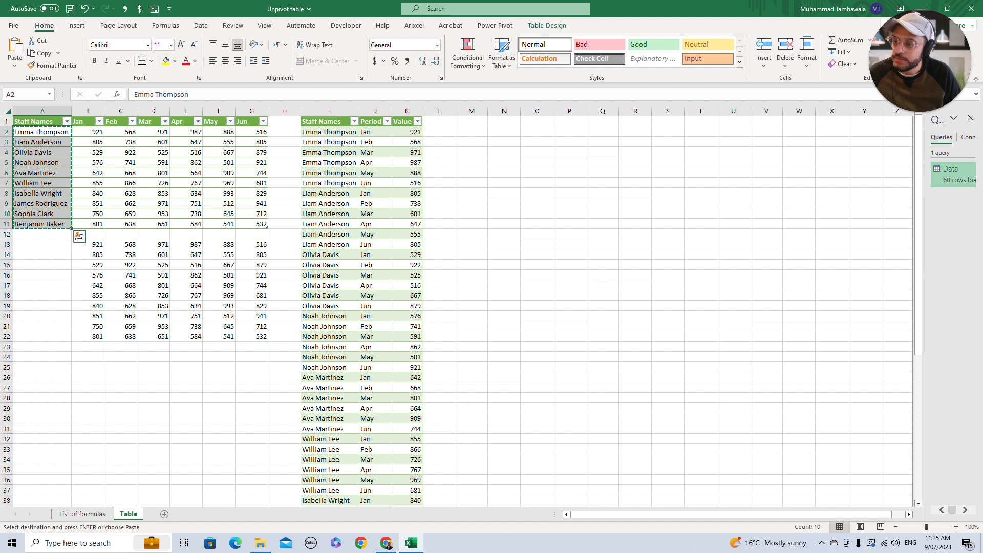
{"action": "left_click", "coordinate": [88, 244]}
{"action": "key", "text": "ctrl+shift+Right"}
{"action": "key", "text": "ctrl+shift+Down"}
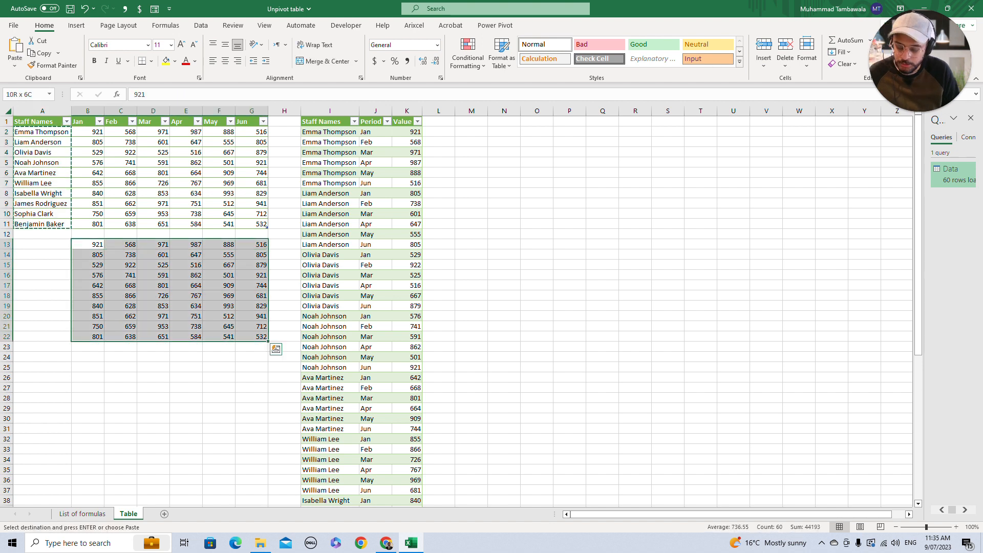
{"action": "key", "text": "ctrl+alt+v"}
{"action": "key", "text": "v"}
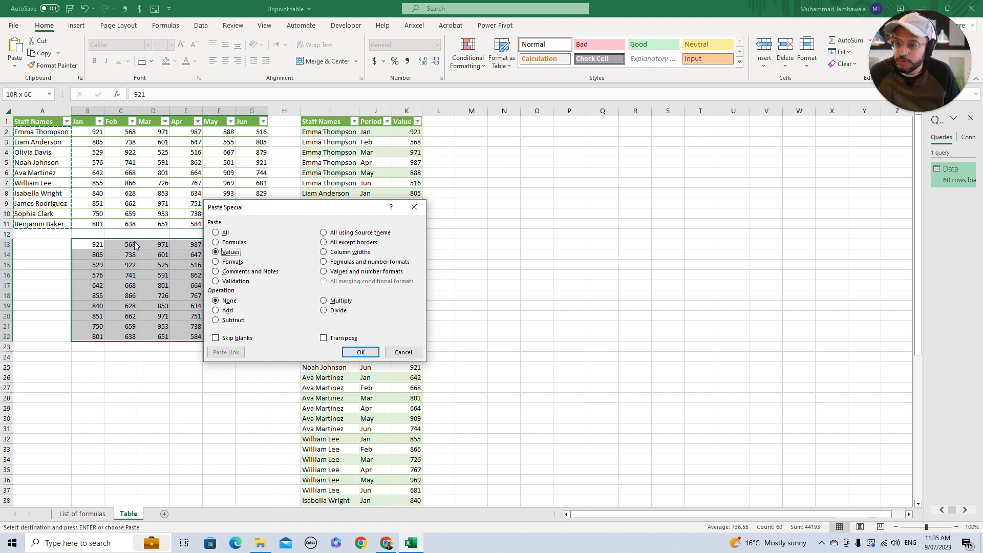
{"action": "key", "text": "Return"}
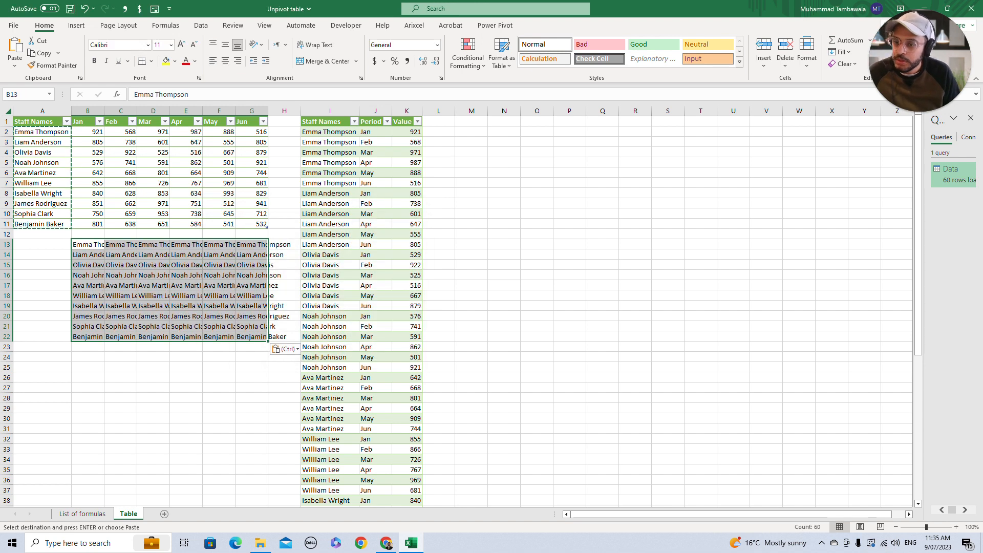
{"action": "key", "text": "Left"}
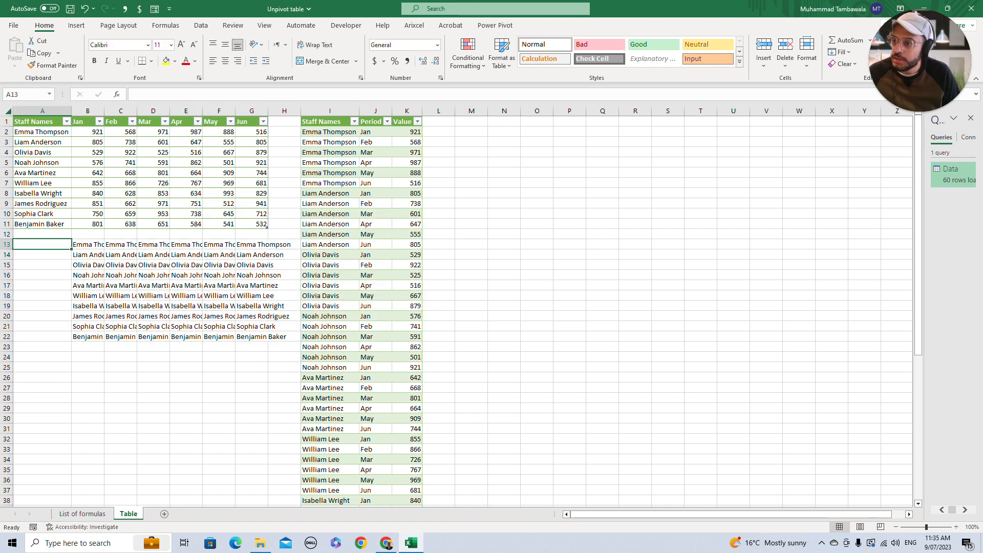
- Label the repeated names block by copying the Staff Names header from I1 into A13
{"action": "left_click", "coordinate": [330, 111]}
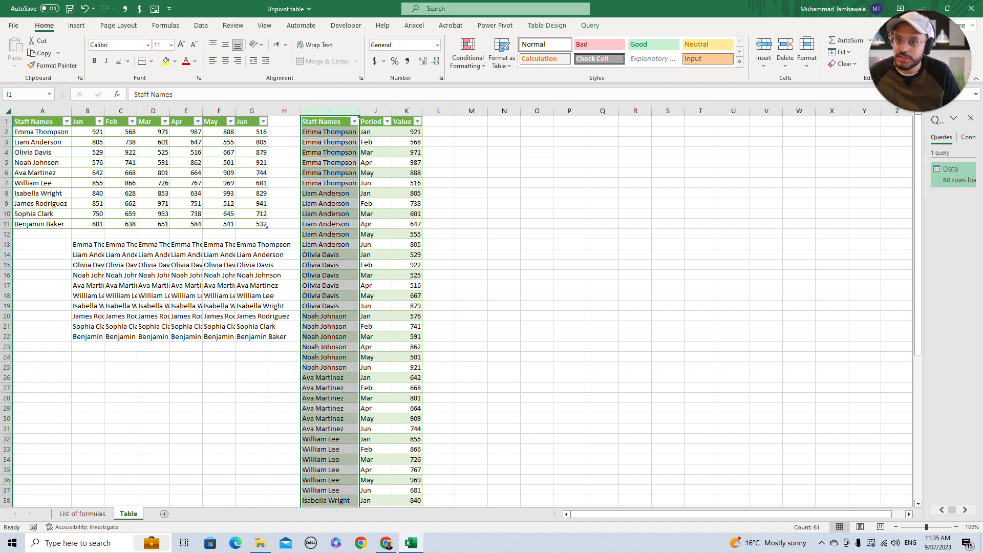
{"action": "left_click", "coordinate": [326, 122]}
{"action": "key", "text": "ctrl+c"}
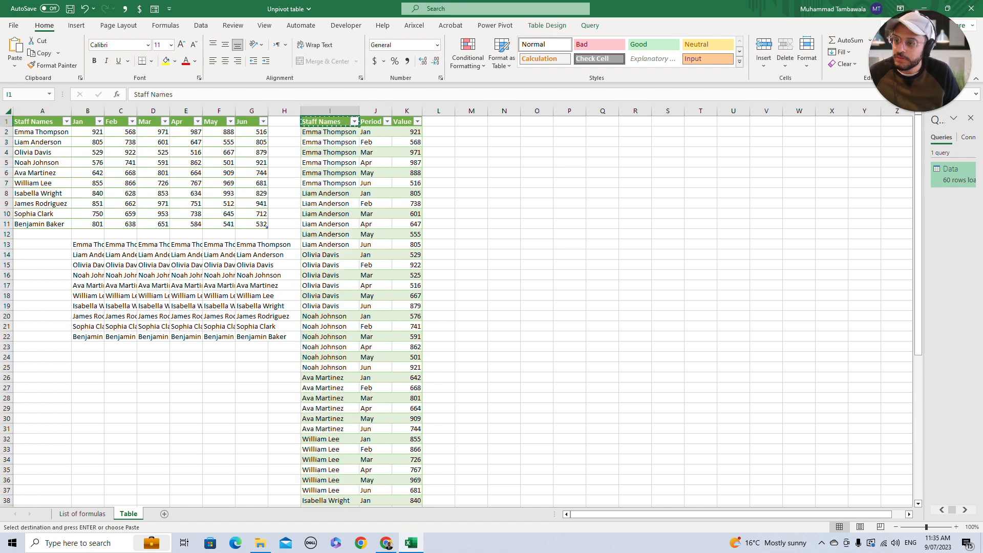
{"action": "left_click", "coordinate": [40, 245]}
{"action": "key", "text": "ctrl+v"}
{"action": "key", "text": "Escape"}
- Copy the names block B13:G22 and paste the duplicate starting at B24
{"action": "left_click", "coordinate": [88, 275]}
{"action": "left_click_drag", "start_coordinate": [87, 244], "coordinate": [256, 337]}
{"action": "key", "text": "ctrl+c"}
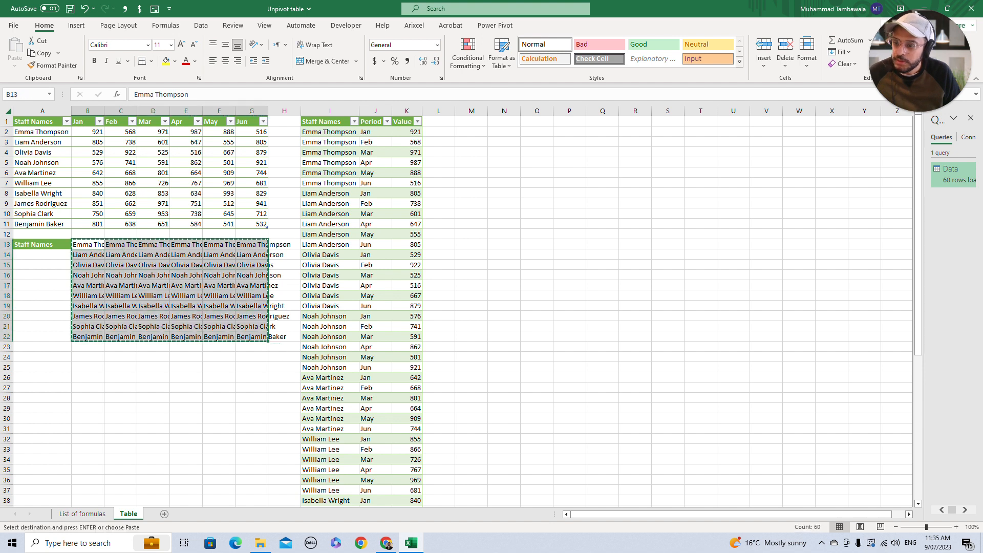
{"action": "left_click", "coordinate": [87, 358]}
{"action": "key", "text": "ctrl+v"}
{"action": "key", "text": "Escape"}
- Copy the Jan to Jun headers, fill all ten rows of B24:G33 with them as values, and dismiss the chat notification
{"action": "left_click_drag", "start_coordinate": [88, 121], "coordinate": [261, 123]}
{"action": "key", "text": "ctrl+c"}
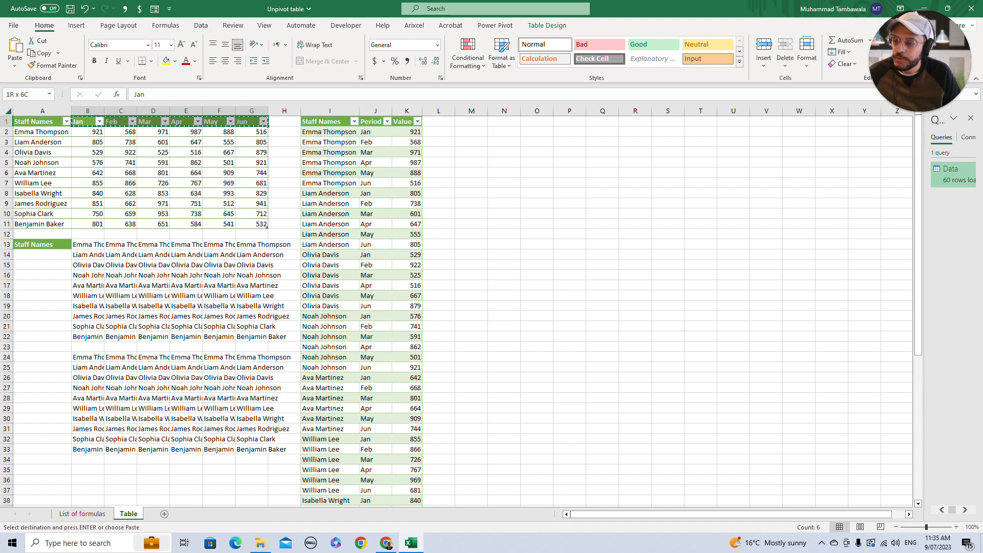
{"action": "left_click_drag", "start_coordinate": [88, 358], "coordinate": [256, 449]}
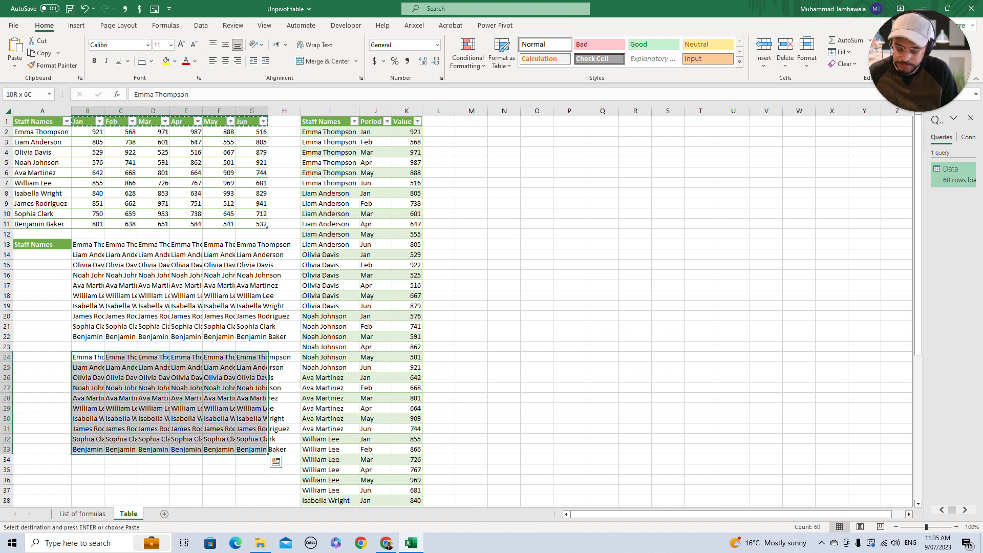
{"action": "key", "text": "ctrl+alt+v"}
{"action": "key", "text": "Return"}
{"action": "key", "text": "Escape"}
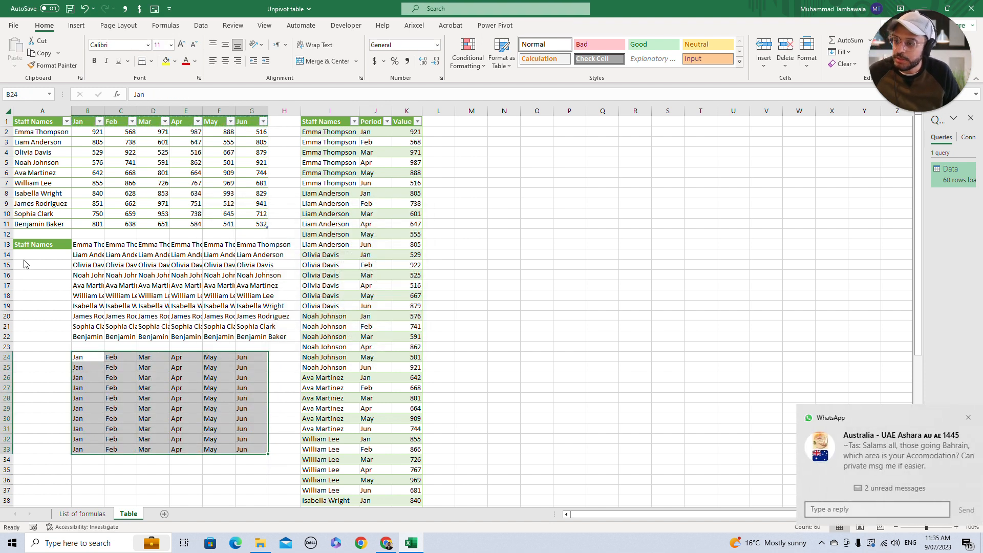
{"action": "left_click", "coordinate": [963, 419]}
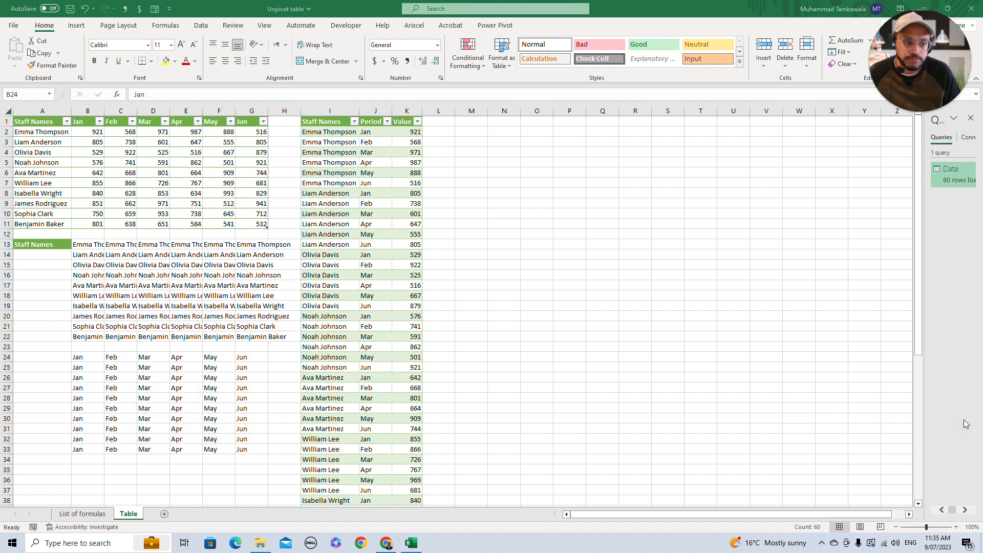
- Label the repeated months block by copying the Period header from J1 into A24
{"action": "left_click", "coordinate": [602, 254]}
{"action": "left_click", "coordinate": [371, 121]}
{"action": "key", "text": "ctrl+c"}
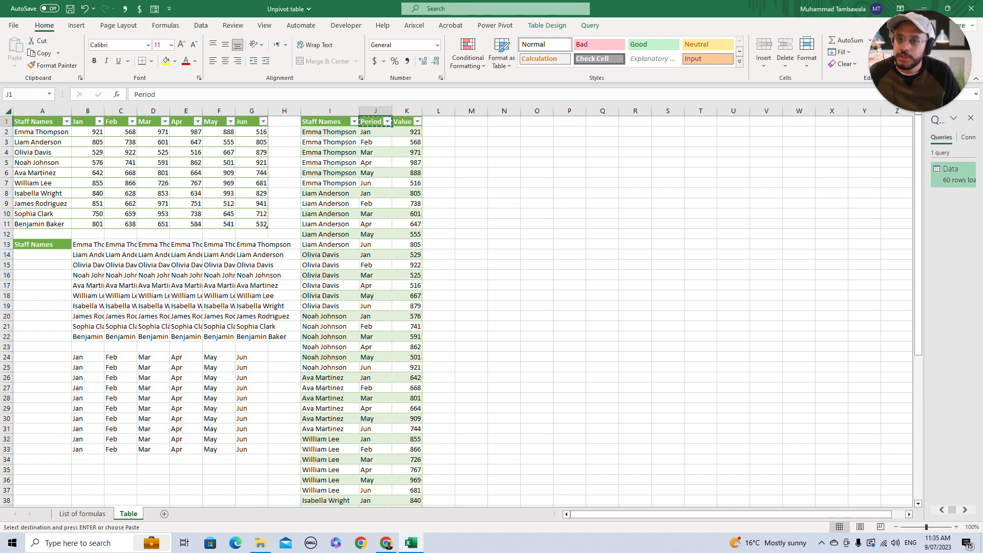
{"action": "left_click", "coordinate": [43, 358]}
{"action": "key", "text": "ctrl+v"}
{"action": "key", "text": "Escape"}
{"action": "left_click", "coordinate": [121, 286]}
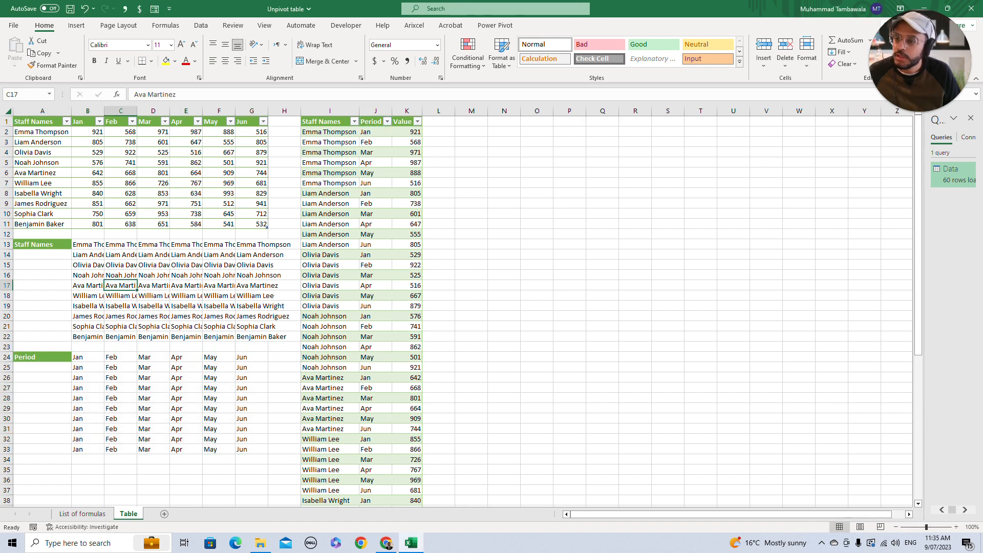
- Copy the monthly figures in B2:G11 and paste them as values starting at B35
{"action": "left_click_drag", "start_coordinate": [88, 131], "coordinate": [251, 223]}
{"action": "key", "text": "ctrl+c"}
{"action": "left_click", "coordinate": [88, 469]}
{"action": "key", "text": "ctrl+alt+v"}
{"action": "key", "text": "v"}
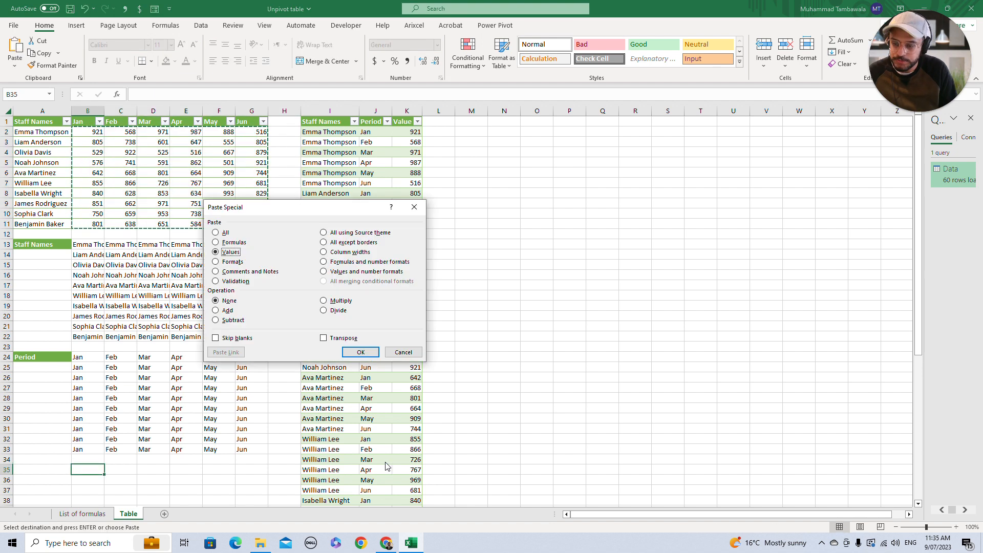
{"action": "key", "text": "Return"}
{"action": "key", "text": "Escape"}
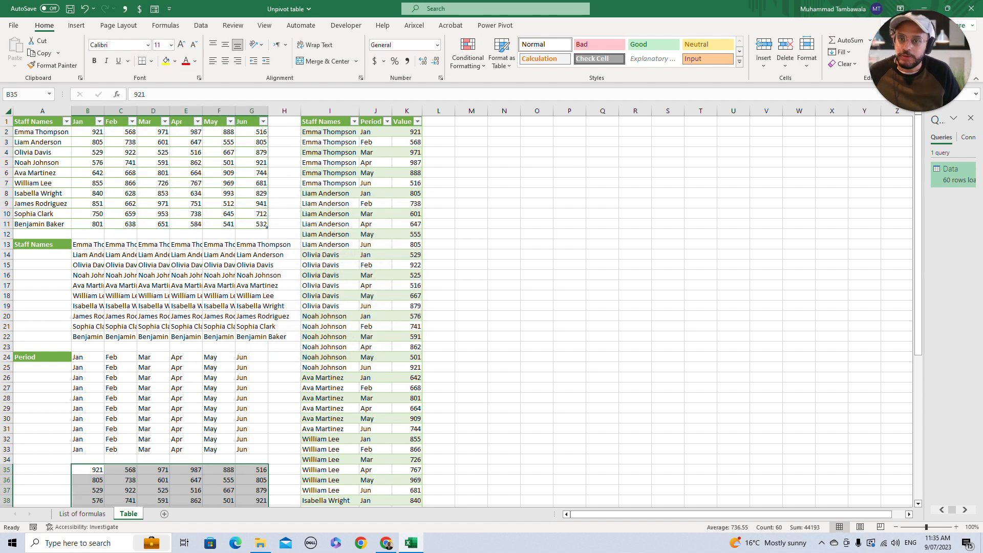
- Label the monthly figures block by copying the Value header from K1 into A35
{"action": "left_click", "coordinate": [402, 122]}
{"action": "key", "text": "ctrl+c"}
{"action": "left_click", "coordinate": [42, 469]}
{"action": "key", "text": "ctrl+v"}
{"action": "key", "text": "Escape"}
{"action": "scroll", "coordinate": [456, 312], "scroll_direction": "down", "scroll_amount": 1}
{"action": "scroll", "coordinate": [456, 311], "scroll_direction": "up", "scroll_amount": 1}
- Look up the Tocol entry and its description on the List of formulas sheet and return to the Table sheet
{"action": "left_click", "coordinate": [471, 122]}
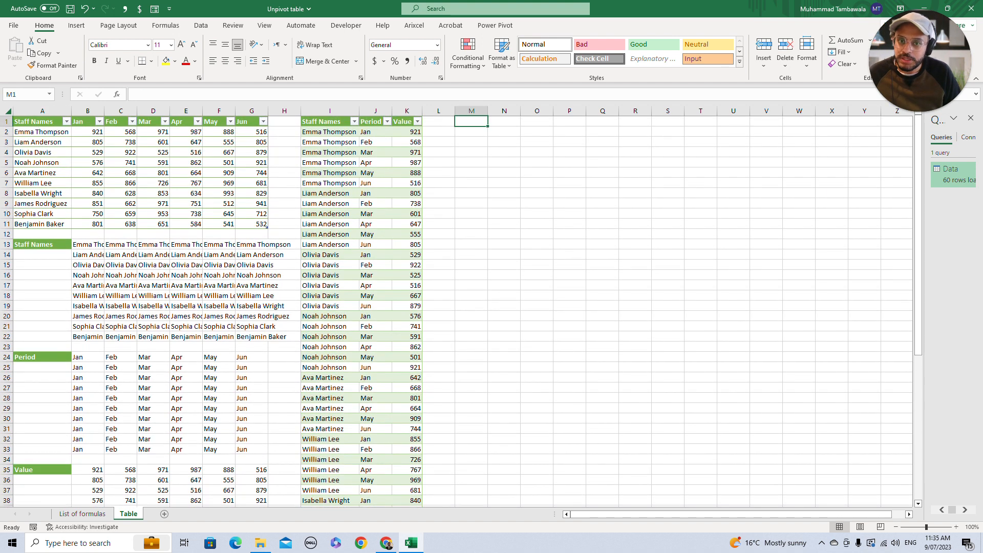
{"action": "left_click", "coordinate": [96, 513]}
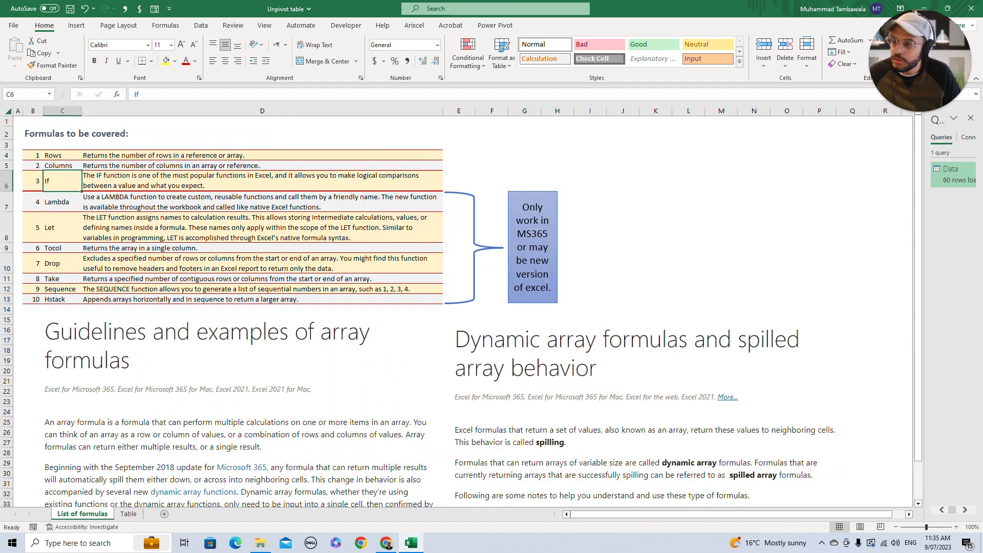
{"action": "left_click", "coordinate": [62, 248]}
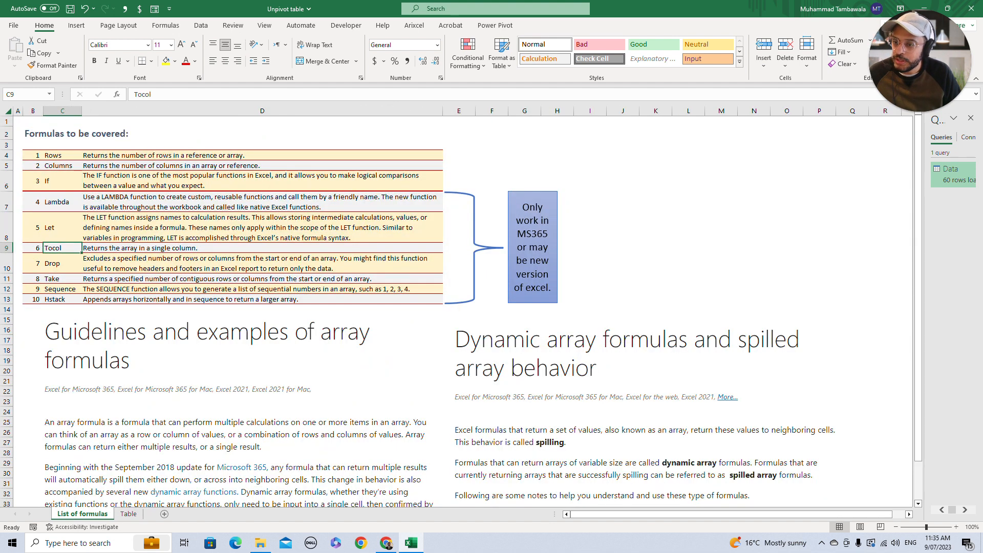
{"action": "left_click", "coordinate": [128, 513]}
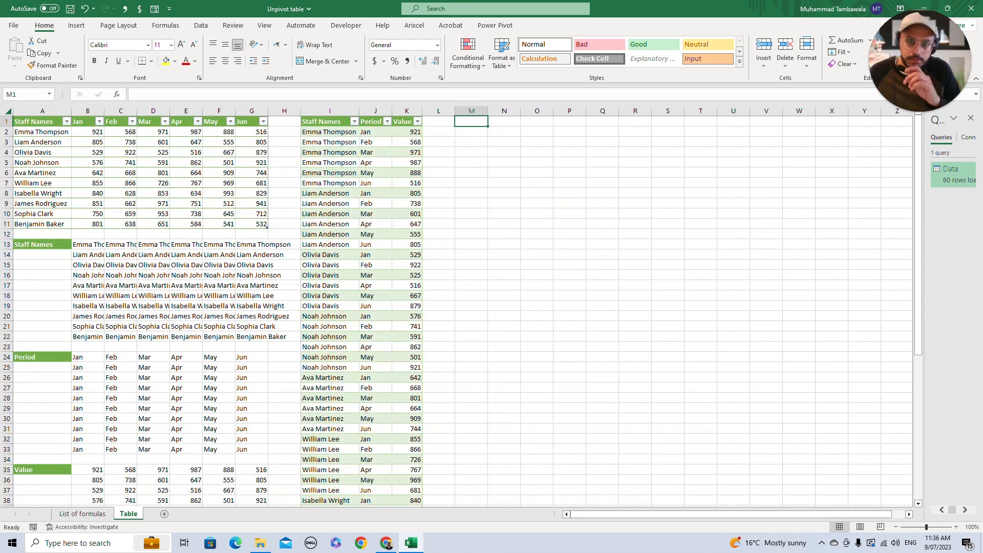
- Enter =TOCOL(B13:G22) in M2 to stack the repeated staff names into a single column
{"action": "key", "text": "Down"}
{"action": "type", "text": "=to"}
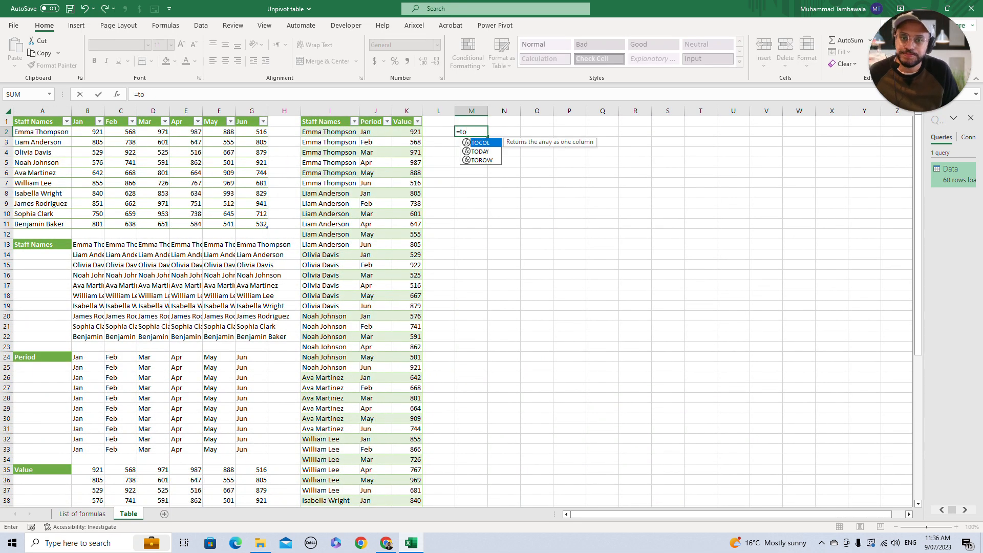
{"action": "key", "text": "Tab"}
{"action": "left_click_drag", "start_coordinate": [87, 244], "coordinate": [266, 337]}
{"action": "key", "text": "Return"}
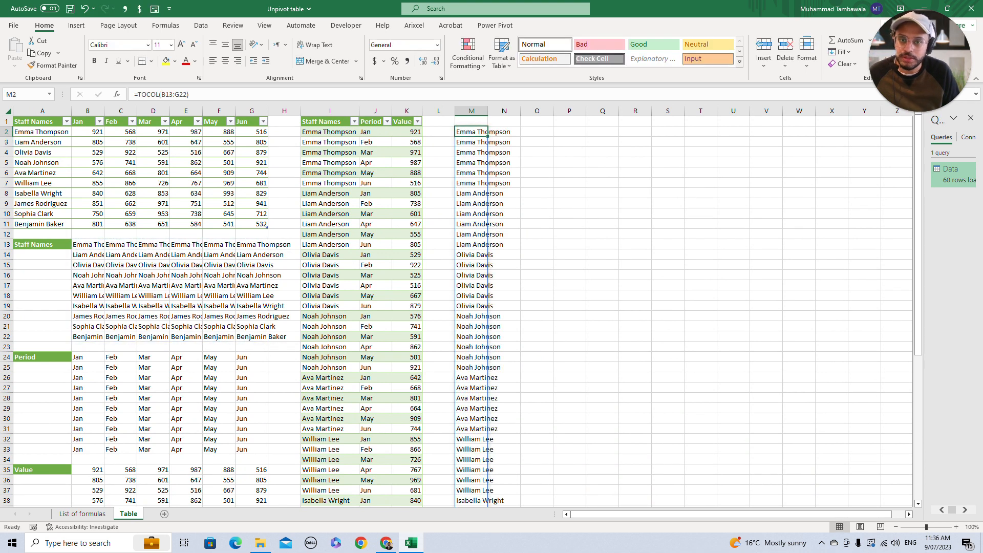
{"action": "left_click", "coordinate": [471, 122]}
{"action": "left_click", "coordinate": [471, 111]}
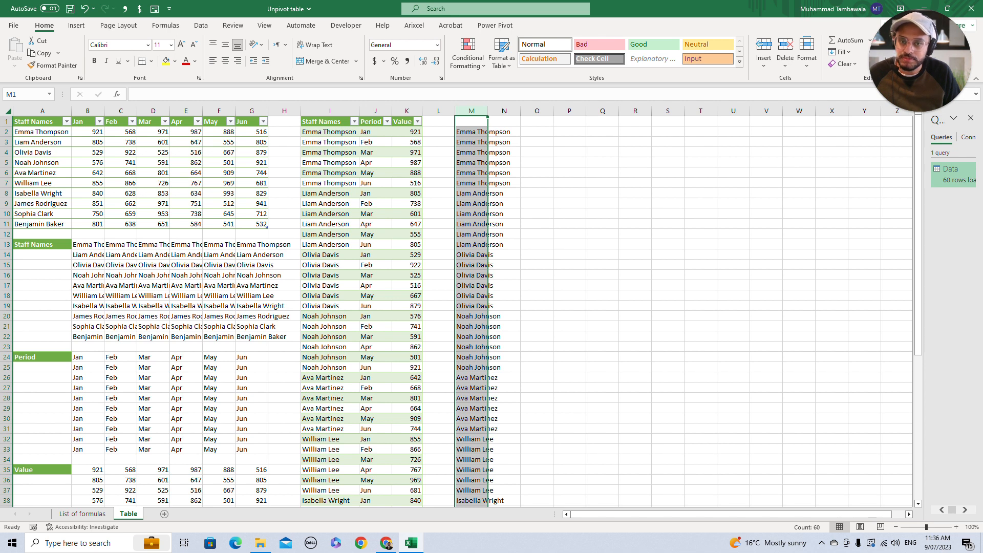
{"action": "left_click", "coordinate": [471, 132]}
- Enter =TOCOL(B24:G33) in N2 to stack the repeated months into a single column beside the names
{"action": "left_click", "coordinate": [504, 132]}
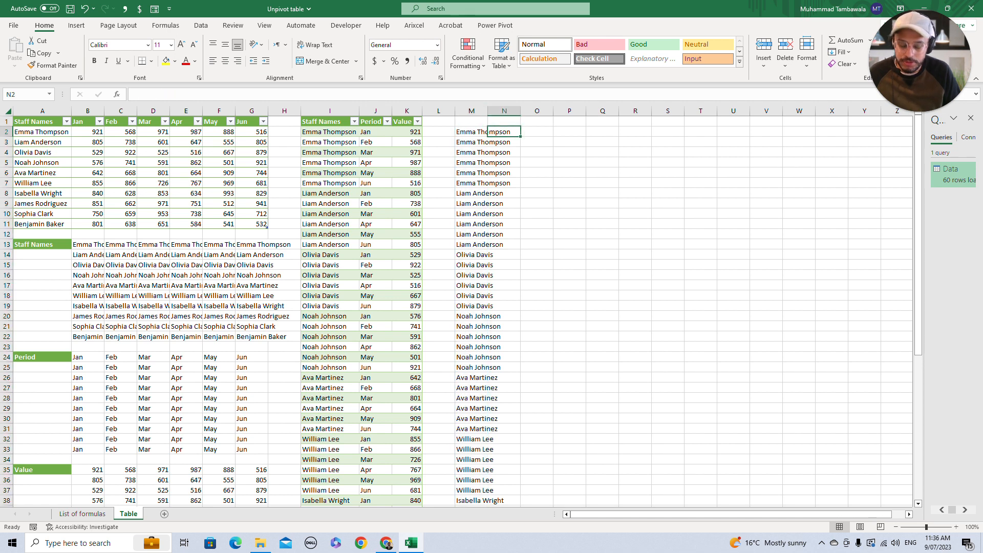
{"action": "type", "text": "=to"}
{"action": "key", "text": "Tab"}
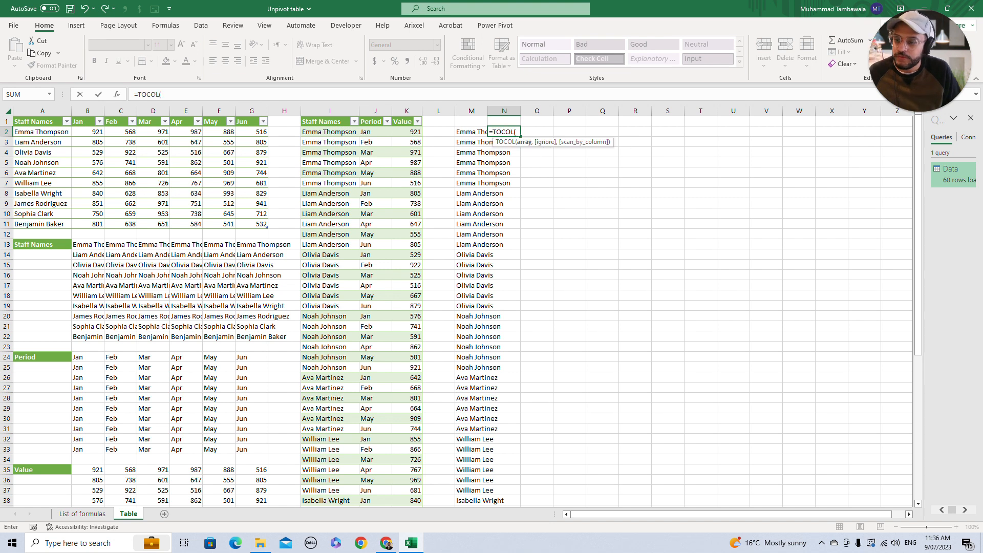
{"action": "left_click_drag", "start_coordinate": [82, 357], "coordinate": [251, 449]}
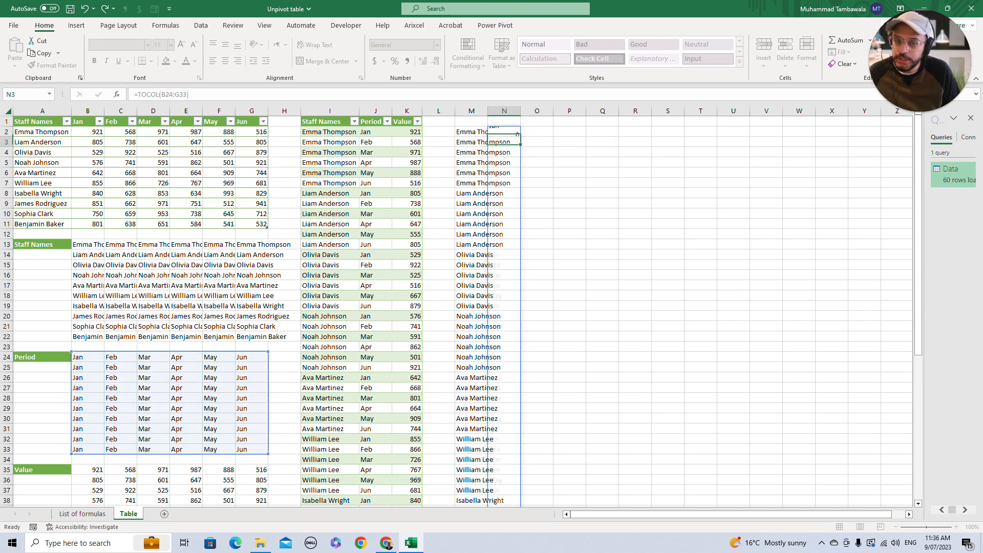
{"action": "key", "text": "Return"}
{"action": "key", "text": "Right"}
{"action": "key", "text": "Left"}
{"action": "key", "text": "Left"}
{"action": "key", "text": "Left"}
{"action": "key", "text": "Right"}
{"action": "key", "text": "Left"}
{"action": "key", "text": "Left"}
{"action": "key", "text": "Right"}
{"action": "key", "text": "Right"}
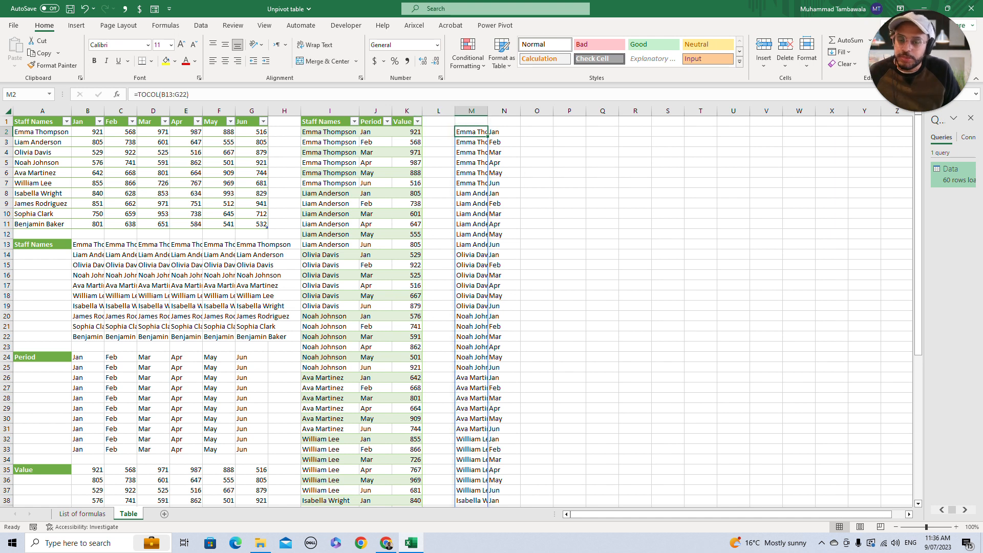
- Undo both TOCOL formulas and select the original staff table A1:G11 including its headers
{"action": "key", "text": "ctrl+z"}
{"action": "key", "text": "ctrl+z"}
{"action": "key", "text": "Left"}
{"action": "key", "text": "Left"}
{"action": "key", "text": "Left"}
{"action": "key", "text": "Left"}
{"action": "key", "text": "Left"}
{"action": "key", "text": "Left"}
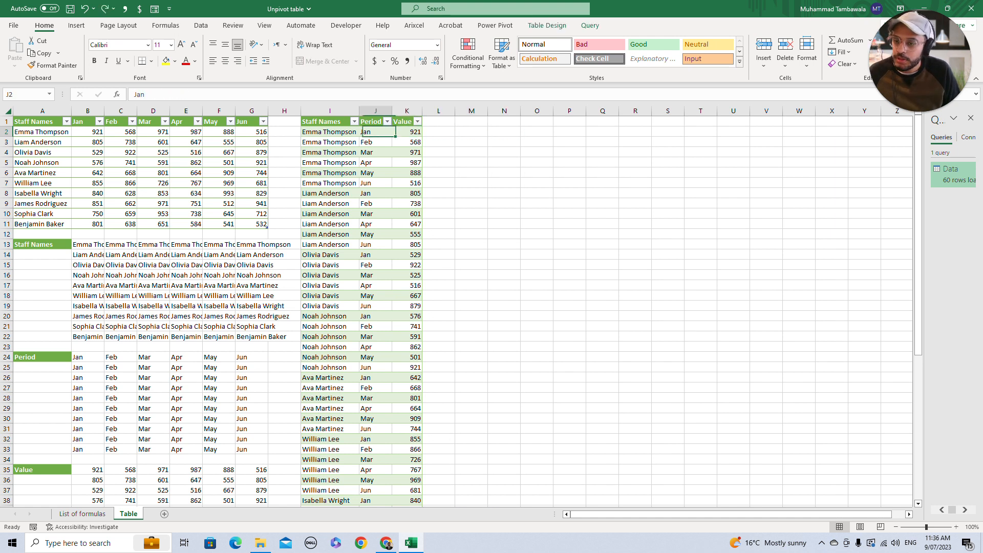
{"action": "key", "text": "Left"}
{"action": "key", "text": "Left"}
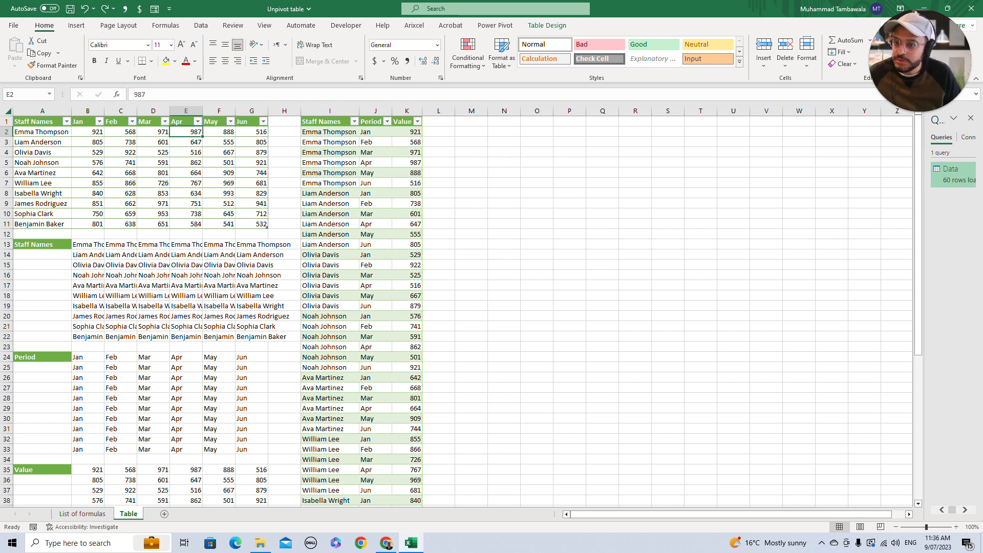
{"action": "left_click_drag", "start_coordinate": [38, 122], "coordinate": [253, 224]}
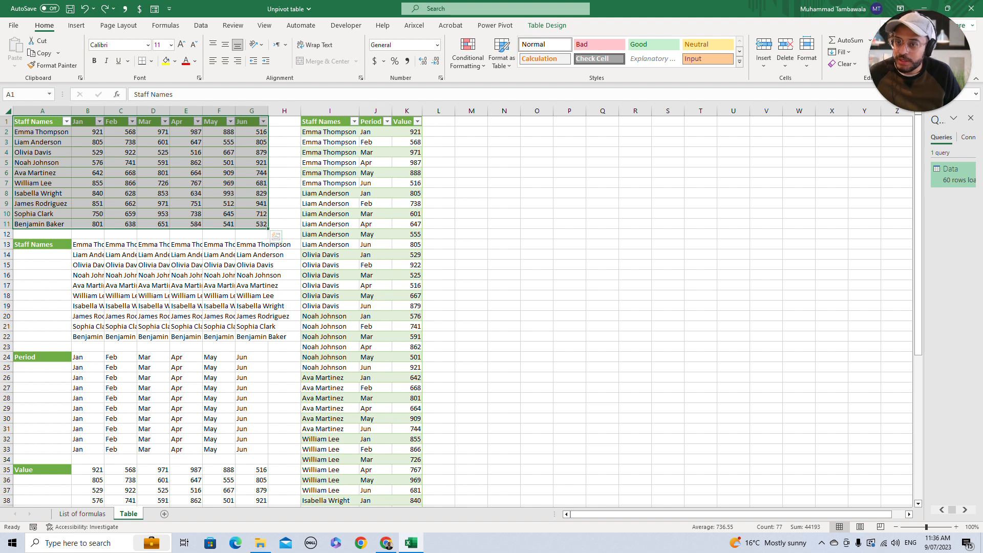
- Insert two blank rows at row 12, directly below the original staff table
{"action": "left_click", "coordinate": [284, 111]}
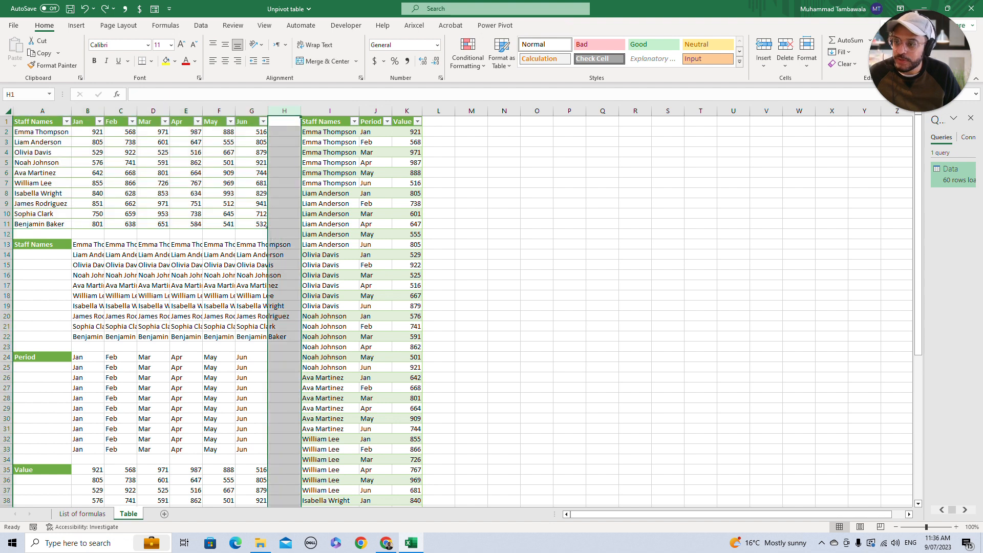
{"action": "left_click", "coordinate": [42, 234]}
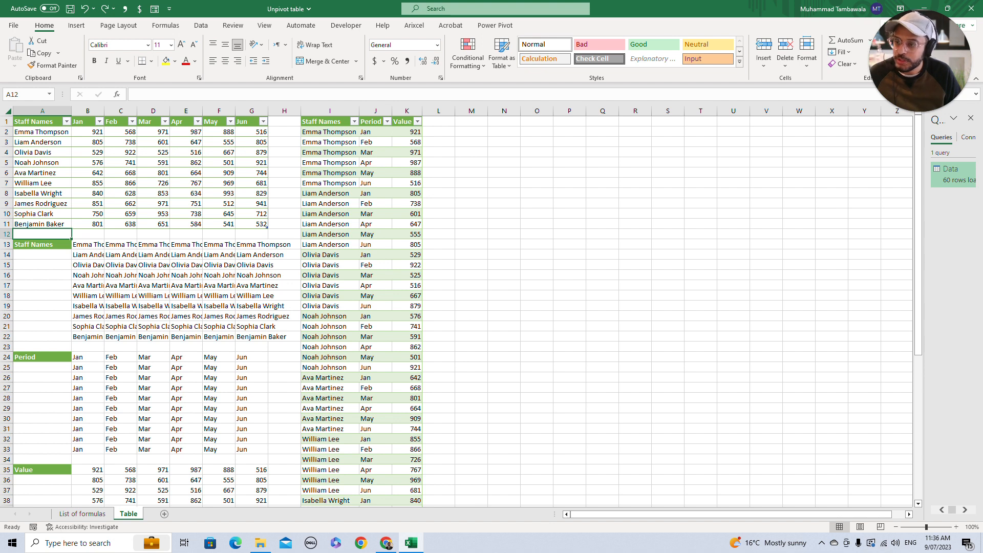
{"action": "key", "text": "shift+space"}
{"action": "key", "text": "ctrl+shift+plus"}
{"action": "key", "text": "ctrl+shift+plus"}
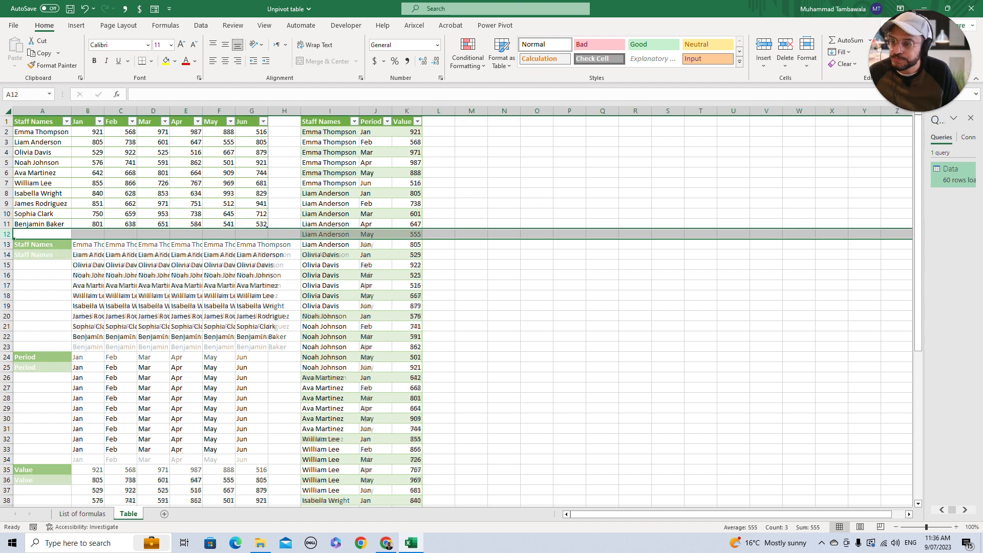
{"action": "left_click", "coordinate": [88, 326]}
- Add ABC as a new staff name in A12 and check the repeated-names block below the table
{"action": "left_click", "coordinate": [42, 234]}
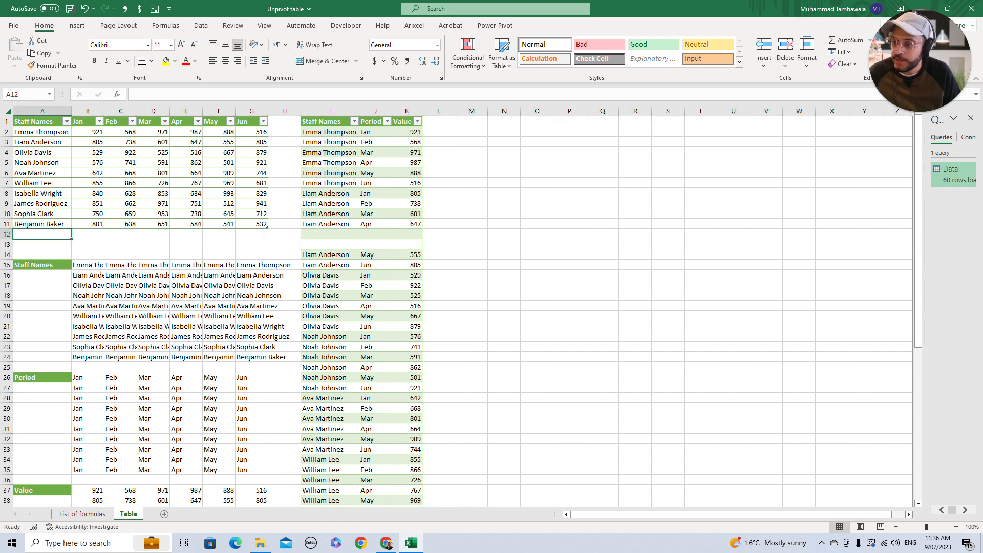
{"action": "type", "text": "ABC"}
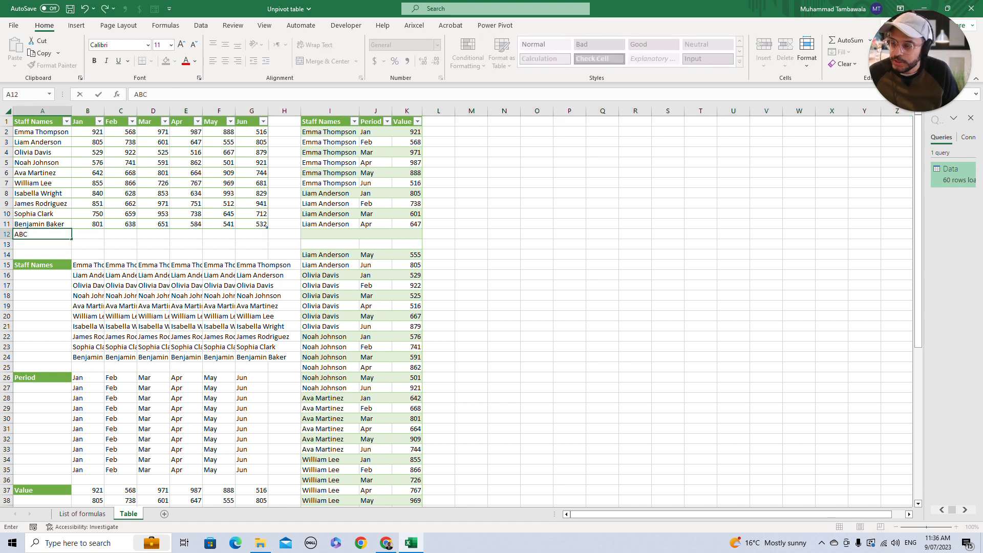
{"action": "key", "text": "Return"}
{"action": "key", "text": "Right"}
{"action": "key", "text": "Down"}
{"action": "key", "text": "Down"}
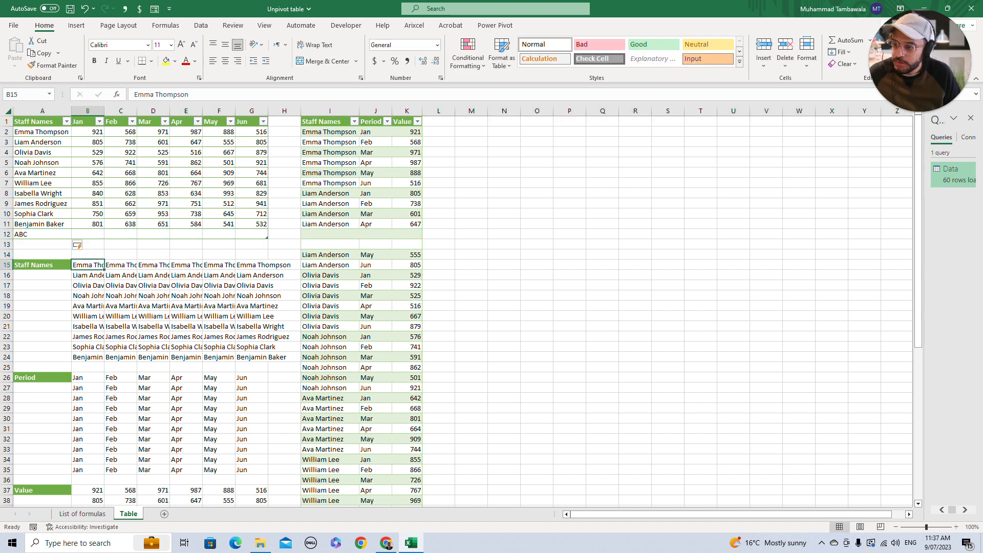
{"action": "key", "text": "Down"}
{"action": "key", "text": "Down"}
{"action": "key", "text": "Down"}
{"action": "key", "text": "Down"}
{"action": "key", "text": "Down"}
{"action": "key", "text": "Down"}
{"action": "key", "text": "Down"}
{"action": "key", "text": "Down"}
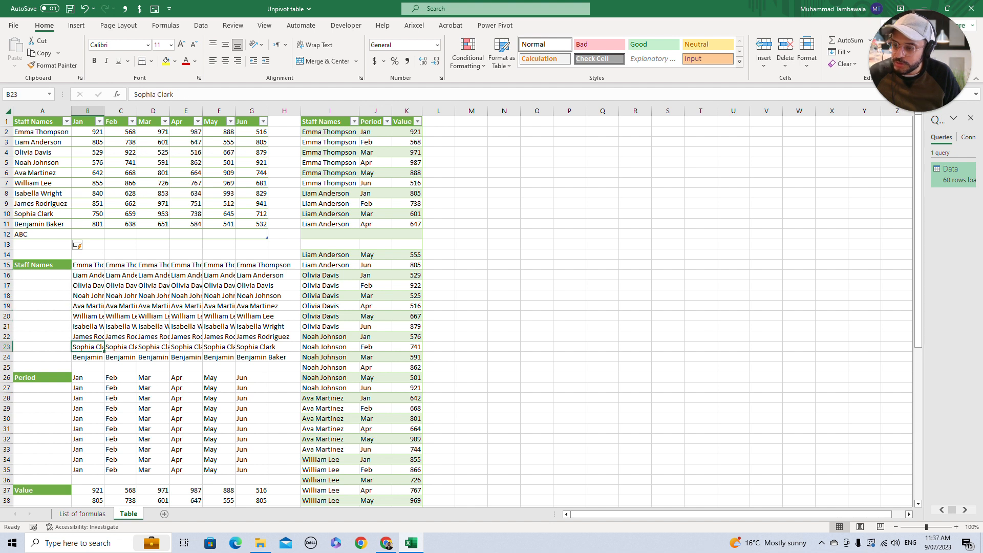
- Copy ABC from A12 and paste it as values into B25:G25, under the repeated staff names
{"action": "left_click", "coordinate": [42, 234]}
{"action": "key", "text": "ctrl+c"}
{"action": "left_click_drag", "start_coordinate": [88, 367], "coordinate": [252, 367]}
{"action": "key", "text": "ctrl+alt+v"}
{"action": "key", "text": "v"}
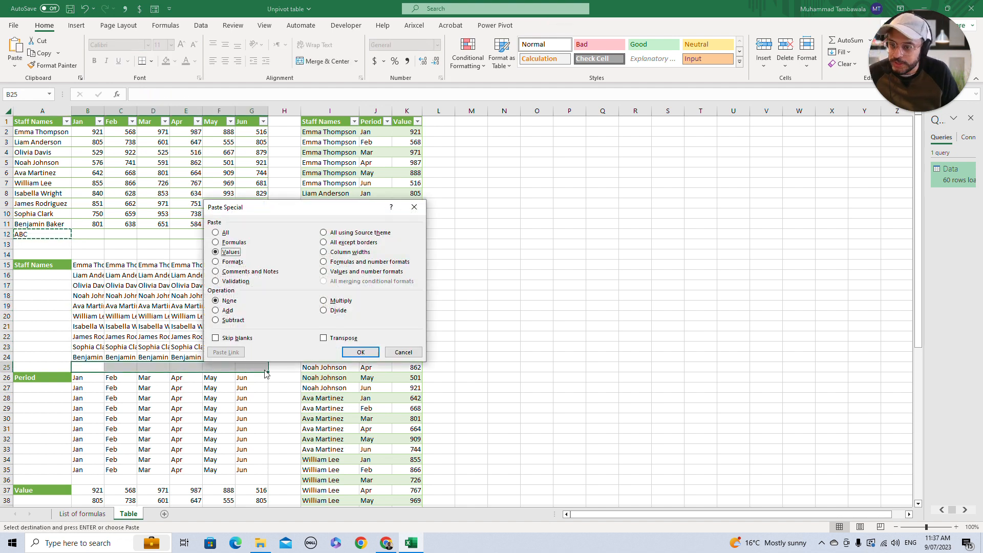
{"action": "key", "text": "Return"}
{"action": "key", "text": "Escape"}
- Fill ABC's months B12:G12 with 555 and paste those values into row 47, below the Value block
{"action": "left_click_drag", "start_coordinate": [87, 234], "coordinate": [251, 235]}
{"action": "type", "text": "555"}
{"action": "key", "text": "ctrl+Return"}
{"action": "key", "text": "ctrl+c"}
{"action": "scroll", "coordinate": [462, 311], "scroll_direction": "down", "scroll_amount": 6}
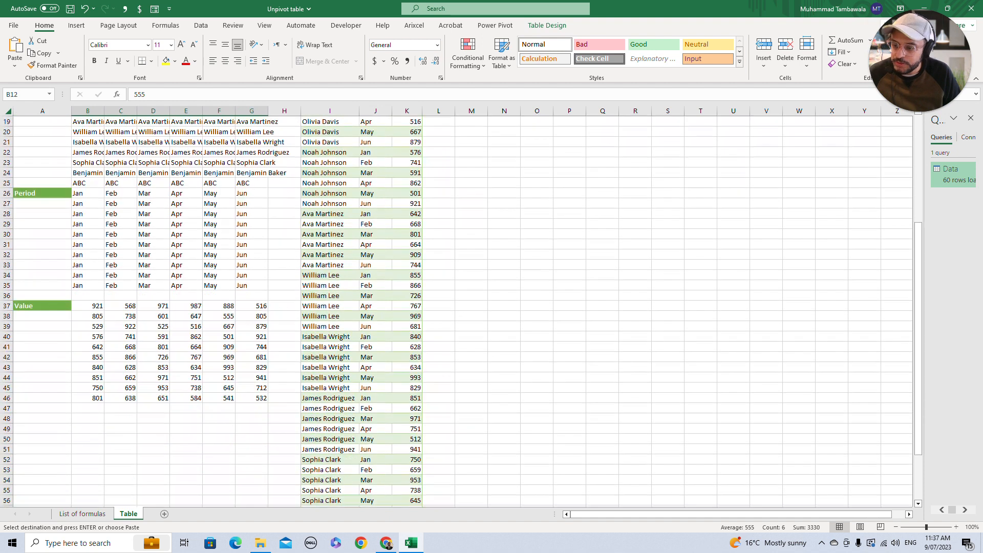
{"action": "left_click", "coordinate": [87, 408]}
{"action": "key", "text": "ctrl+alt+v"}
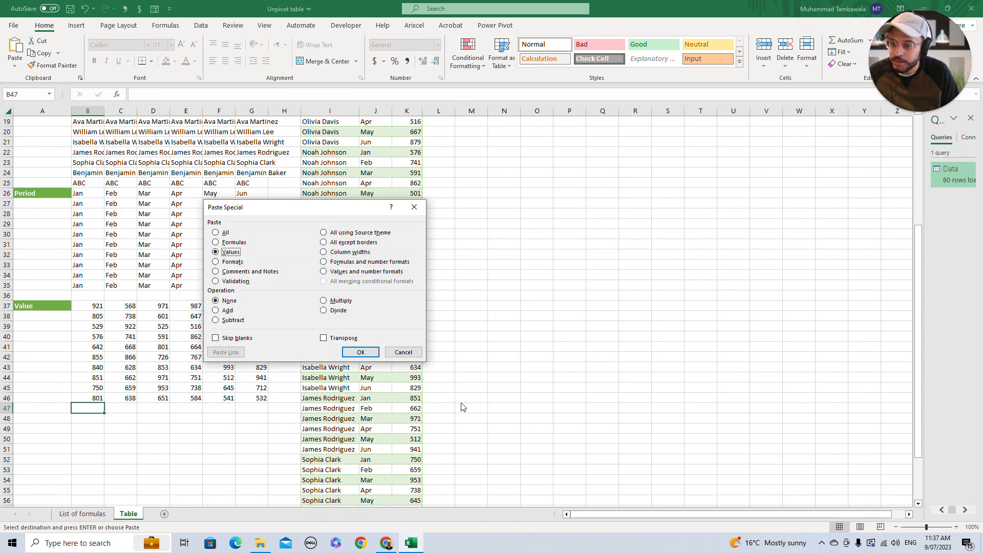
{"action": "key", "text": "Return"}
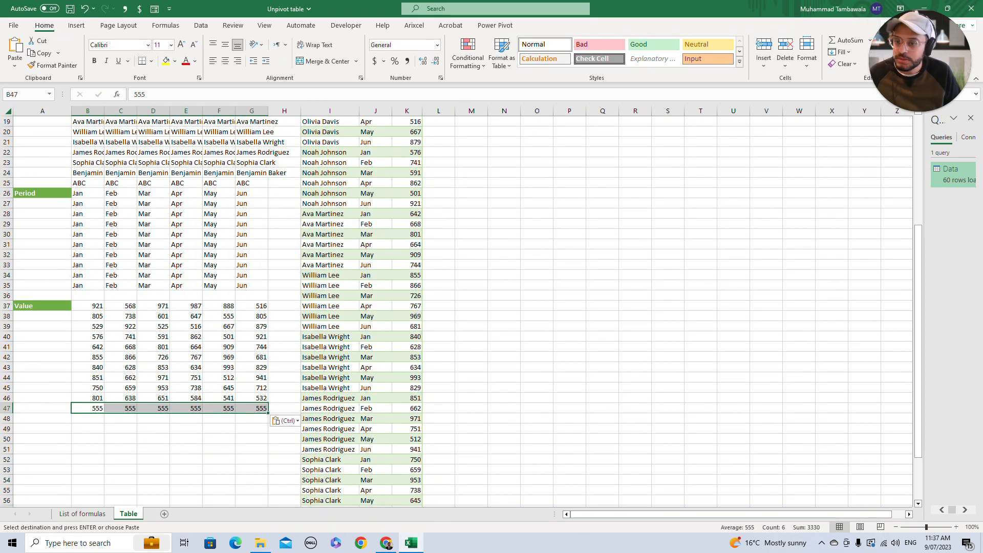
{"action": "scroll", "coordinate": [462, 310], "scroll_direction": "up", "scroll_amount": 6}
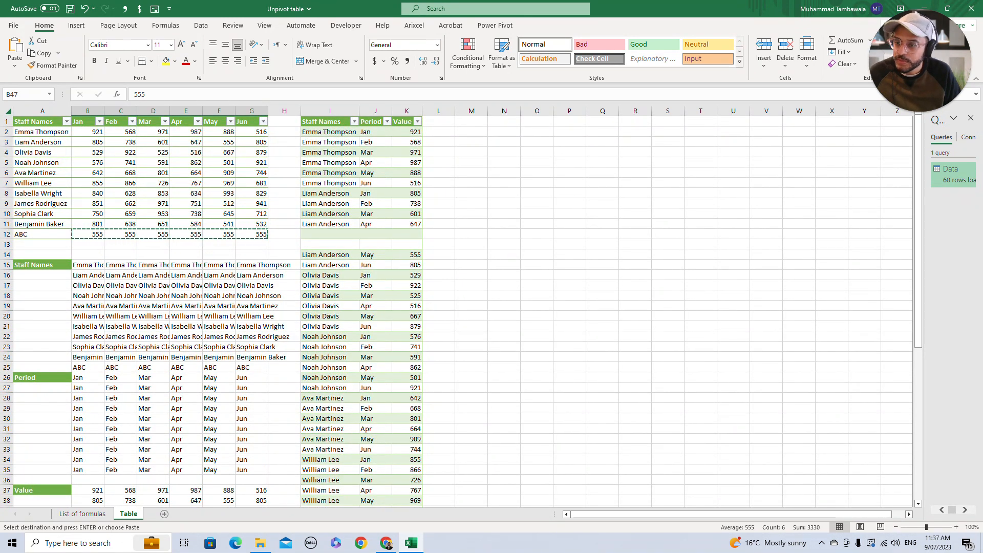
{"action": "key", "text": "Return"}
- Change the May value in F6 of the original table to 521 and compare it with the Value block
{"action": "scroll", "coordinate": [462, 311], "scroll_direction": "down", "scroll_amount": 3}
{"action": "scroll", "coordinate": [462, 311], "scroll_direction": "up", "scroll_amount": 9}
{"action": "left_click", "coordinate": [219, 173]}
{"action": "type", "text": "521"}
{"action": "key", "text": "Return"}
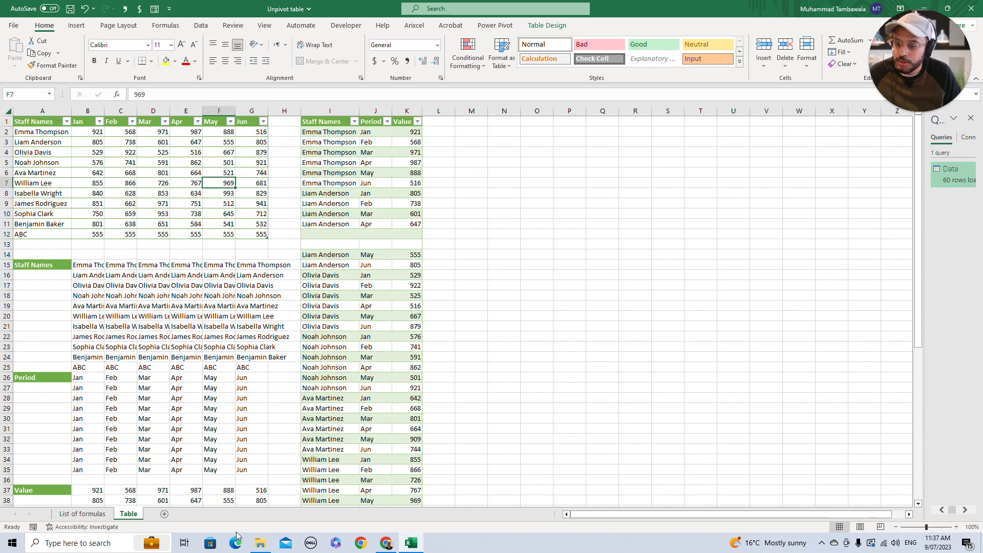
{"action": "scroll", "coordinate": [462, 311], "scroll_direction": "down", "scroll_amount": 1}
{"action": "scroll", "coordinate": [462, 310], "scroll_direction": "up", "scroll_amount": 1}
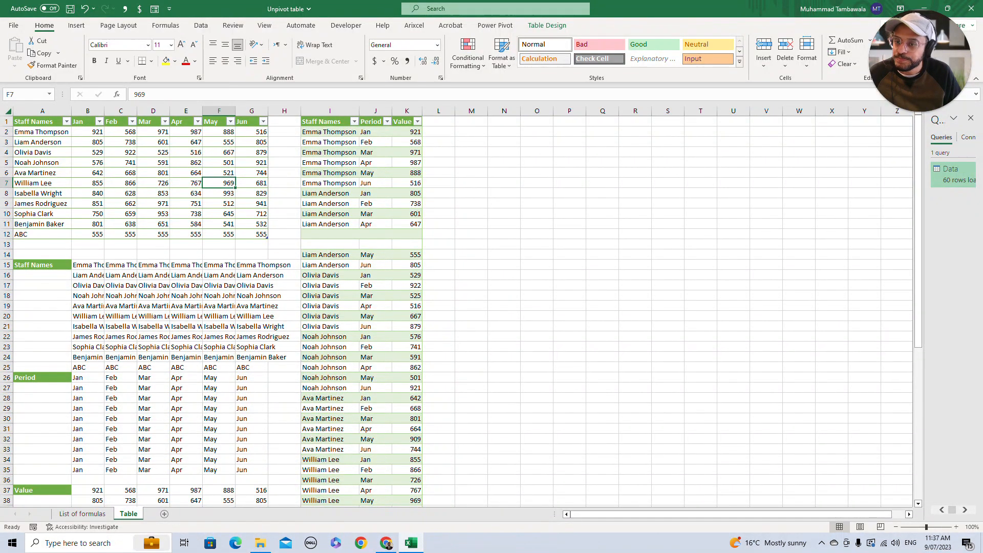
- Undo the May value change and all ABC entries, keeping the two inserted blank rows
{"action": "left_click", "coordinate": [88, 264]}
{"action": "key", "text": "ctrl+z"}
{"action": "key", "text": "ctrl+z"}
{"action": "key", "text": "ctrl+z"}
{"action": "key", "text": "ctrl+z"}
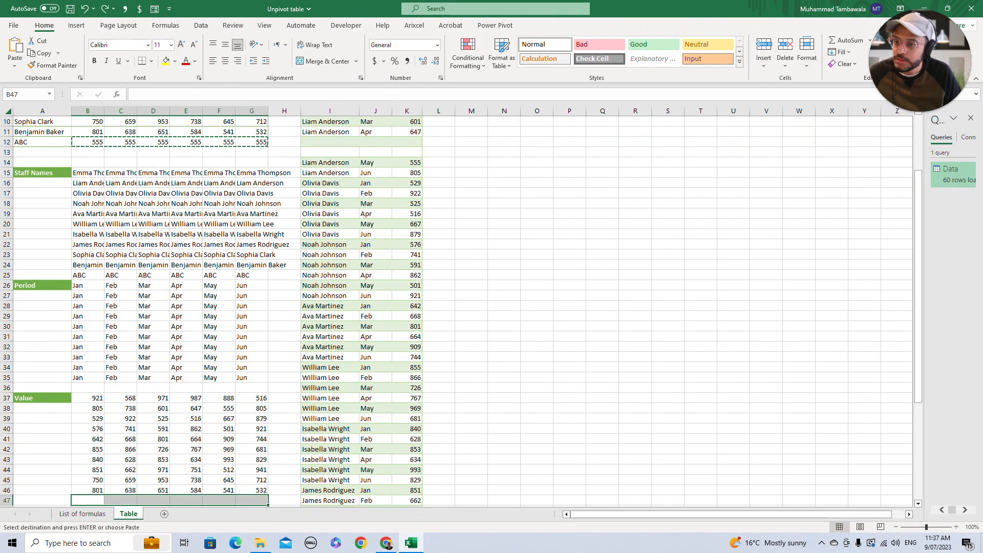
{"action": "key", "text": "ctrl+z"}
{"action": "key", "text": "Escape"}
{"action": "scroll", "coordinate": [29, 221], "scroll_direction": "up", "scroll_amount": 3}
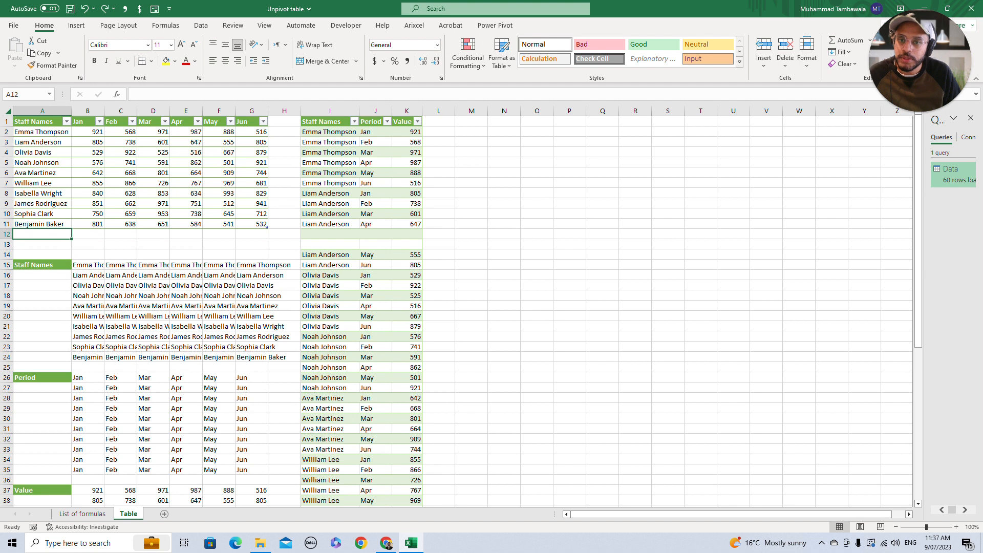
- Expand the formula bar and start a LET formula in M2 with t as its first name on a new line
{"action": "left_click", "coordinate": [471, 131]}
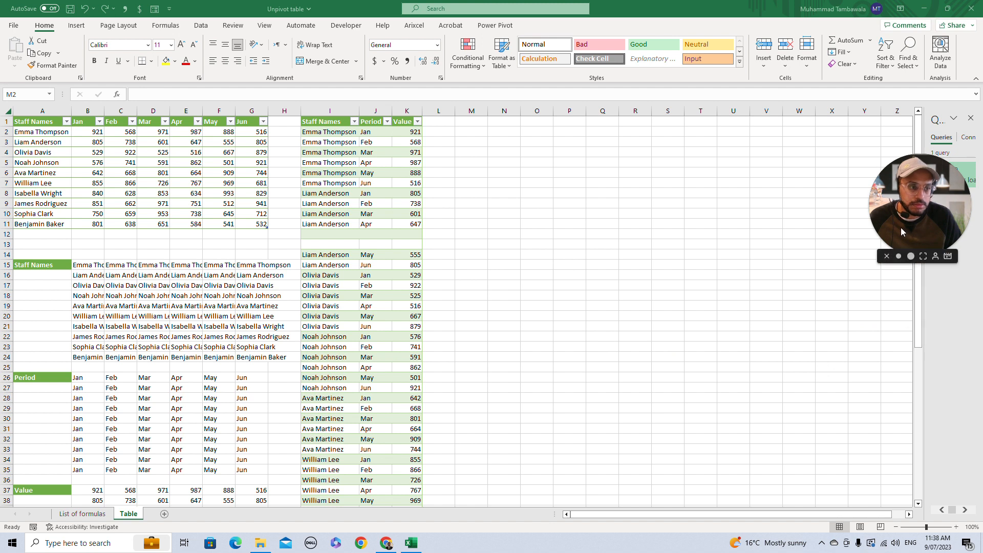
{"action": "mouse_move", "coordinate": [920, 196]}
{"action": "left_mouse_down"}
{"action": "mouse_move", "coordinate": [918, 220]}
{"action": "mouse_move", "coordinate": [909, 186]}
{"action": "left_mouse_up"}
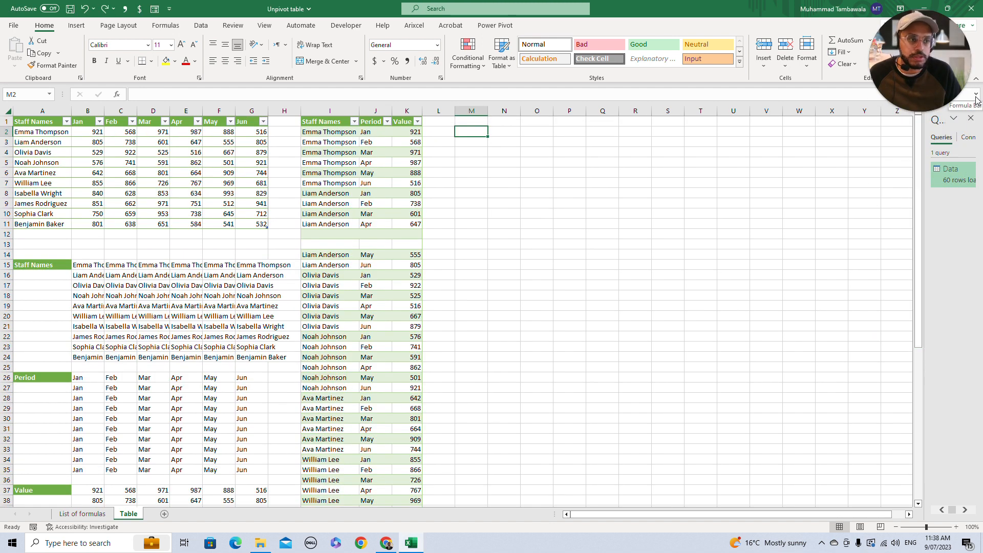
{"action": "left_click", "coordinate": [975, 95]}
{"action": "left_click", "coordinate": [134, 94]}
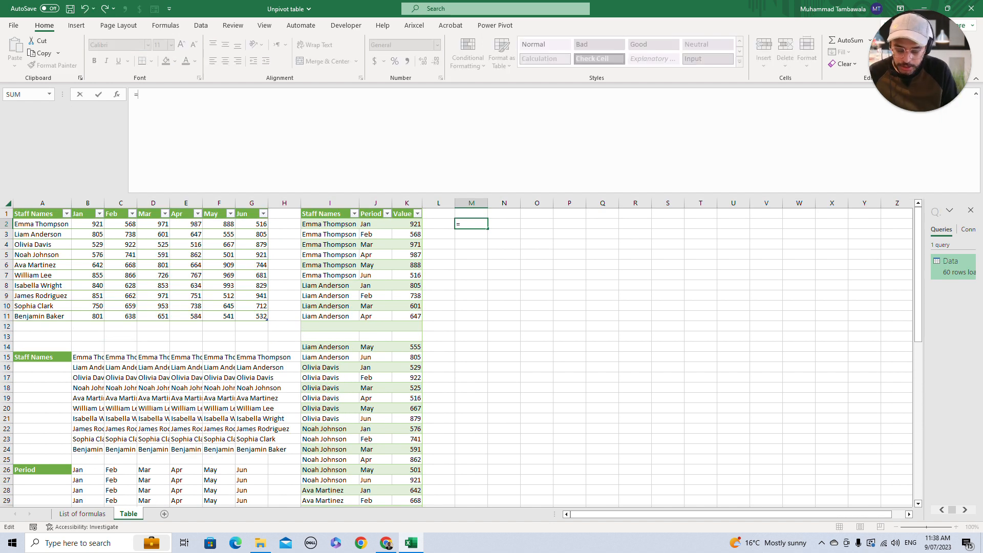
{"action": "type", "text": "=let"}
{"action": "key", "text": "Tab"}
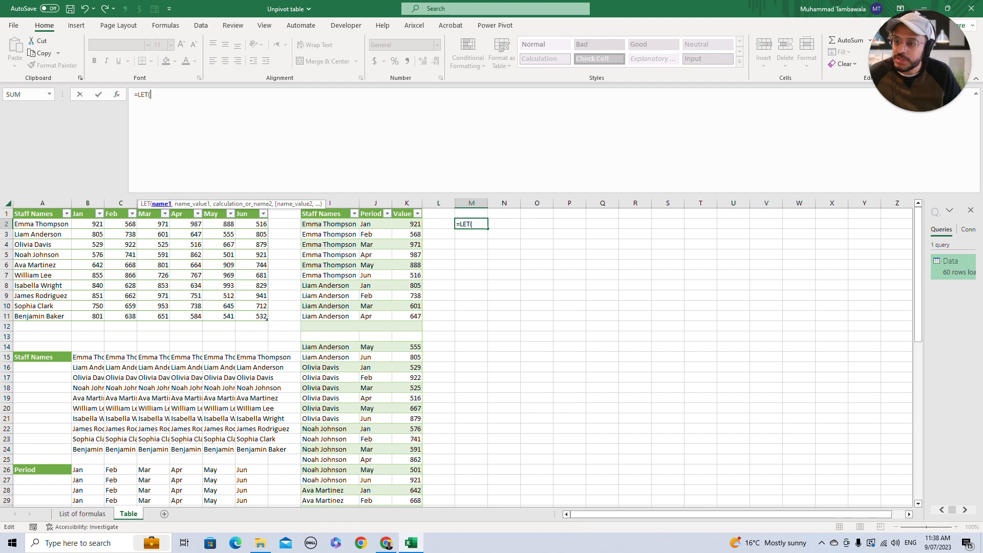
{"action": "key", "text": "alt+Return"}
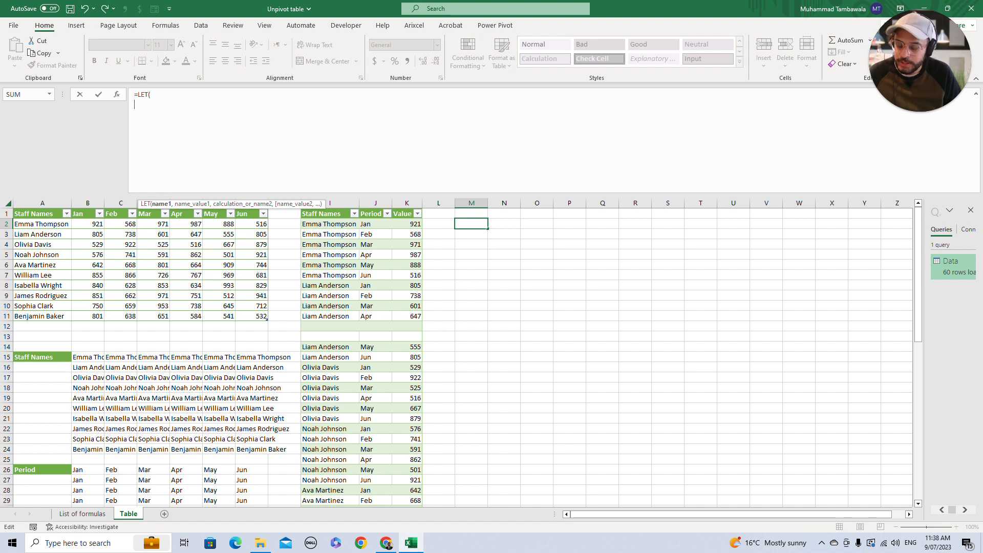
{"action": "type", "text": "t,"}
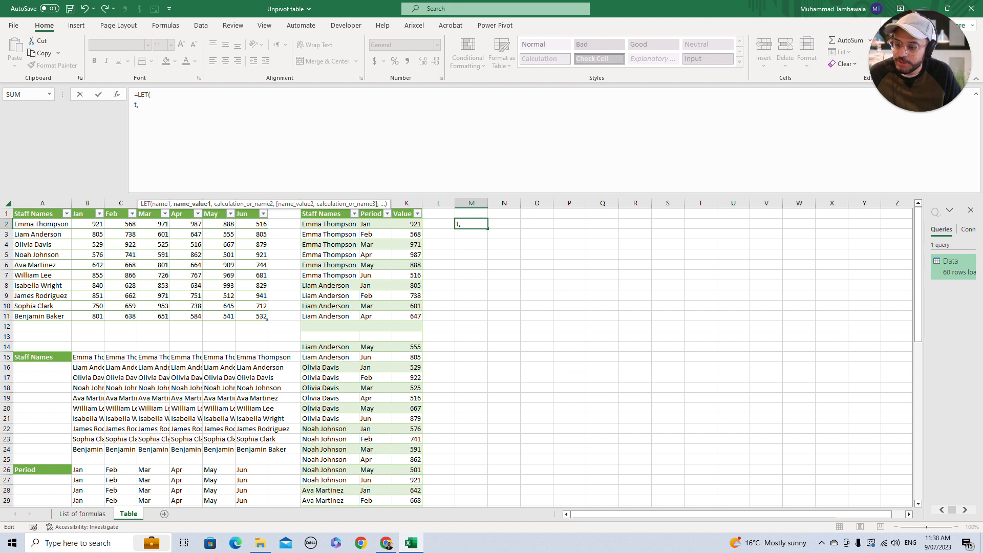
- Define t as the whole staff table including headers, Data[#All], in the LET formula
{"action": "scroll", "coordinate": [460, 353], "scroll_direction": "down", "scroll_amount": 5}
{"action": "scroll", "coordinate": [460, 353], "scroll_direction": "up", "scroll_amount": 5}
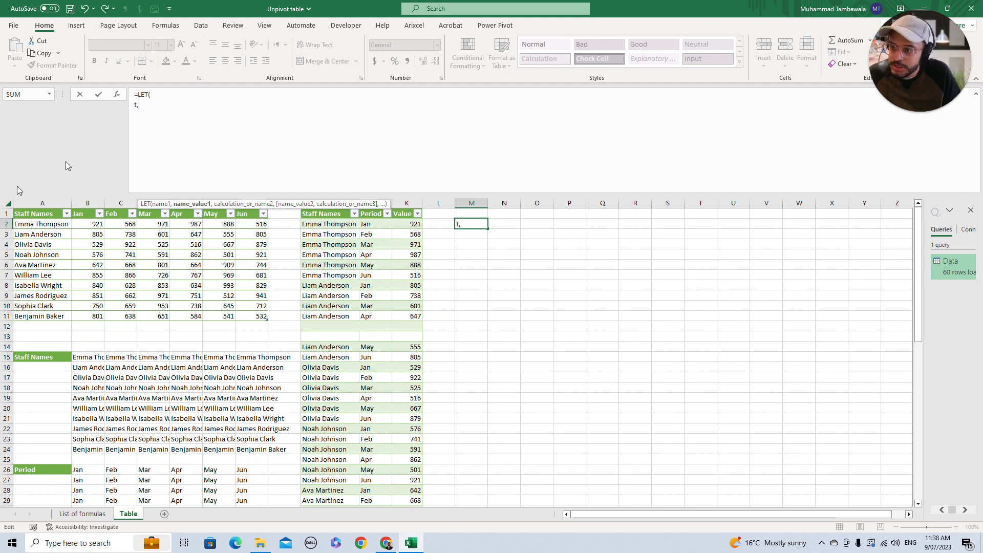
{"action": "left_click", "coordinate": [31, 209]}
{"action": "left_click", "coordinate": [31, 214]}
{"action": "left_click_drag", "start_coordinate": [32, 214], "coordinate": [265, 318]}
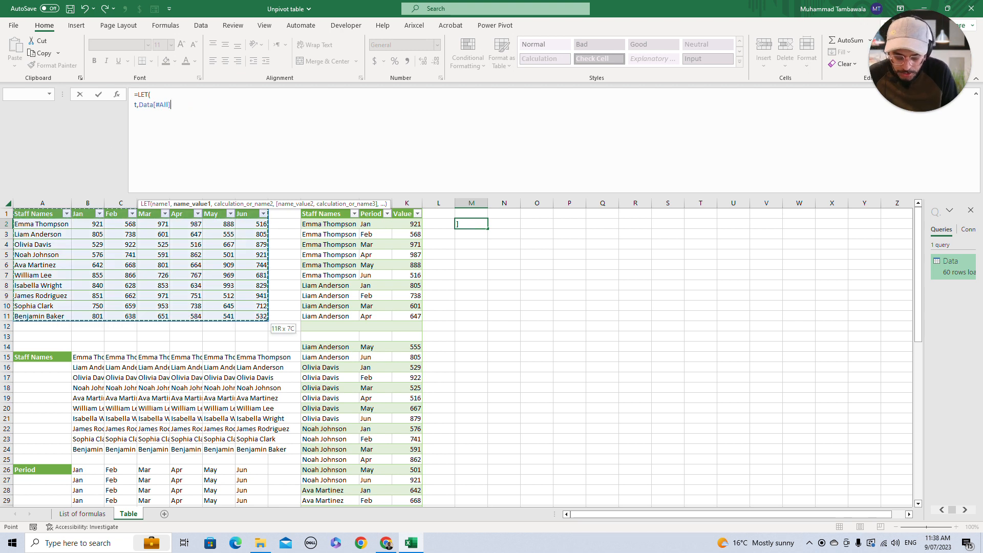
{"action": "type", "text": ","}
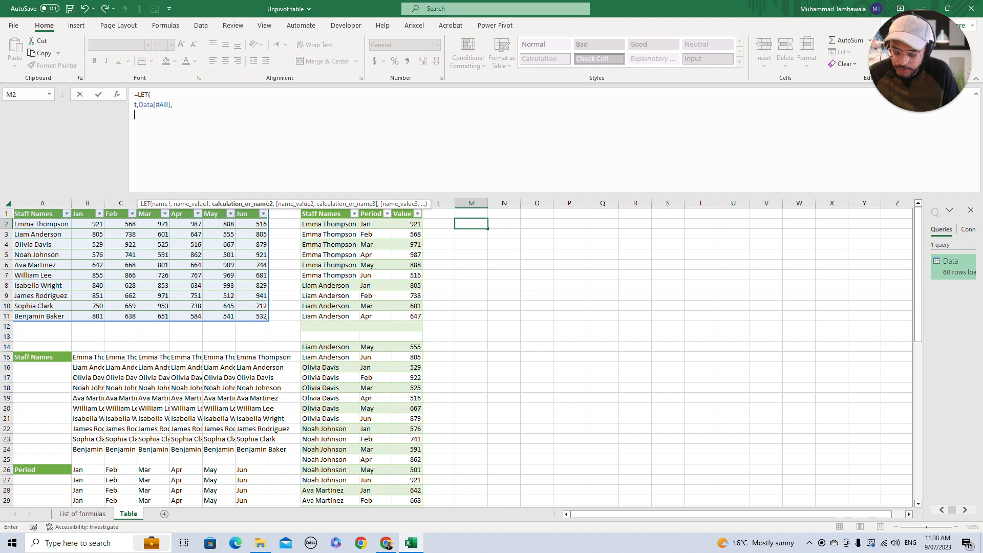
{"action": "key", "text": "BackSpace"}
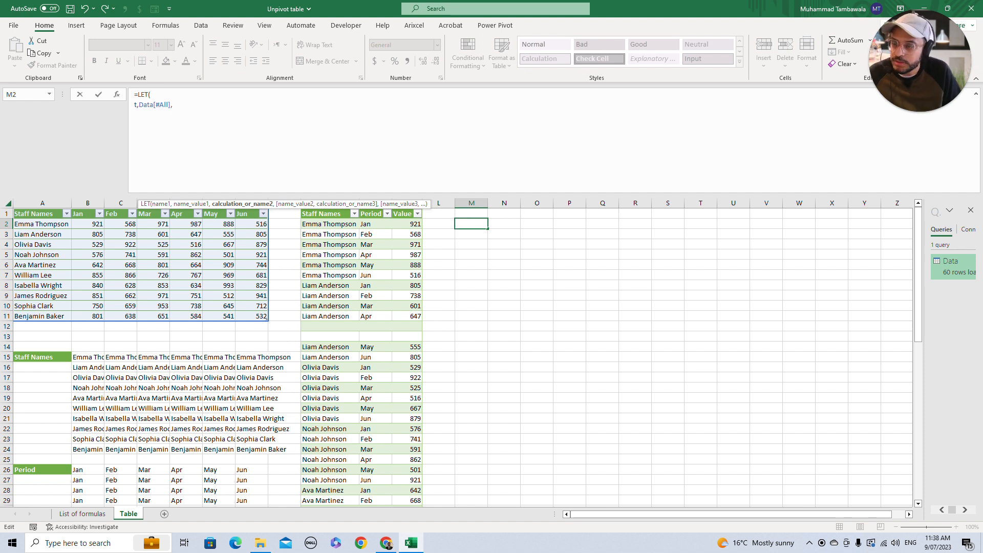
- Return t on a new line as the LET result and enter the formula in M2
{"action": "key", "text": "alt+Return"}
{"action": "type", "text": "t"}
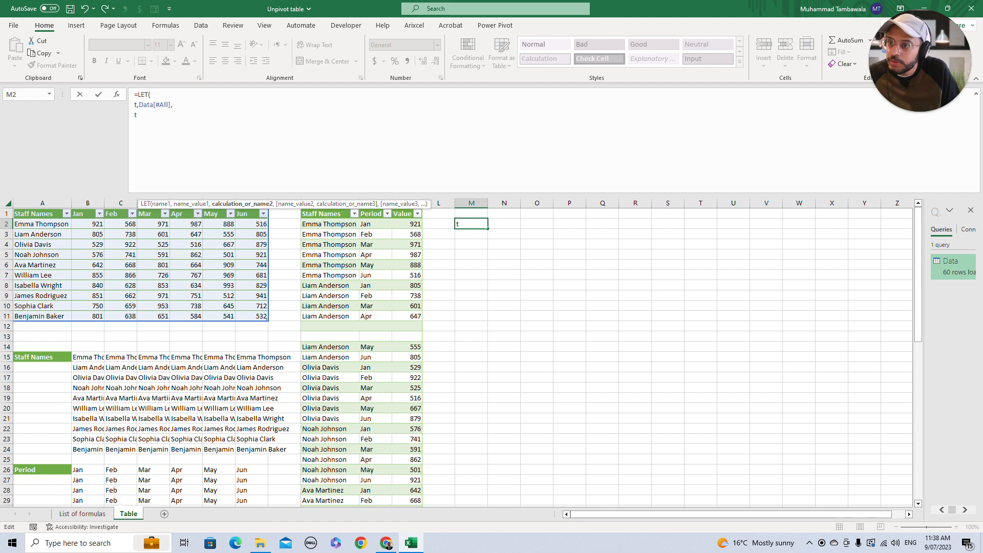
{"action": "type", "text": ")"}
{"action": "key", "text": "ctrl+Return"}
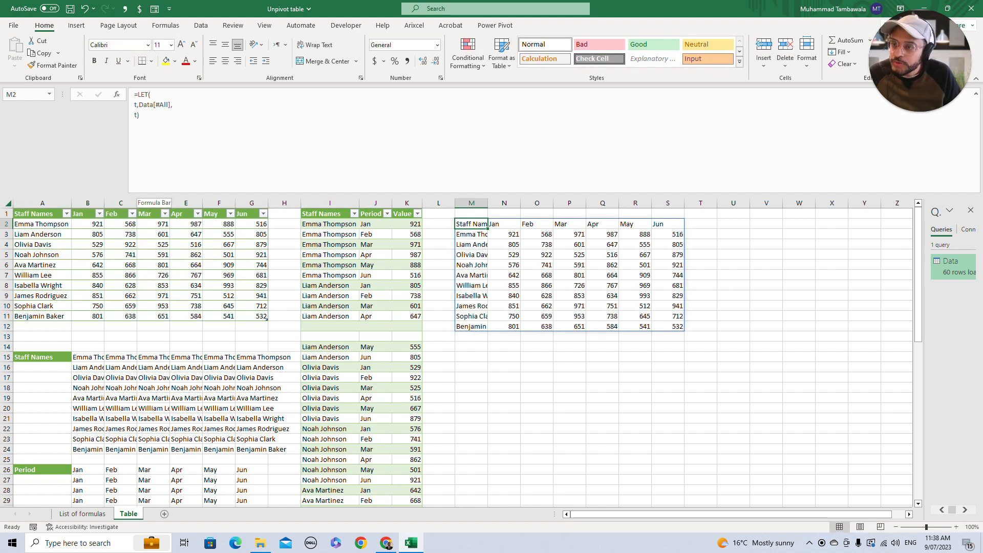
- Reopen the LET formula in M2 for editing and examine how t is defined and returned
{"action": "left_click", "coordinate": [136, 105]}
{"action": "key", "text": "Right"}
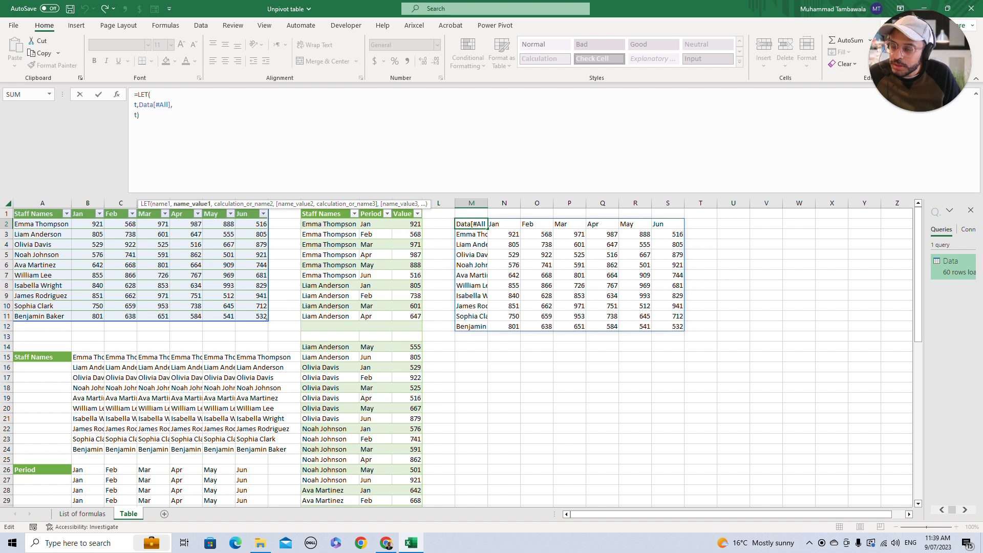
{"action": "key", "text": "Right"}
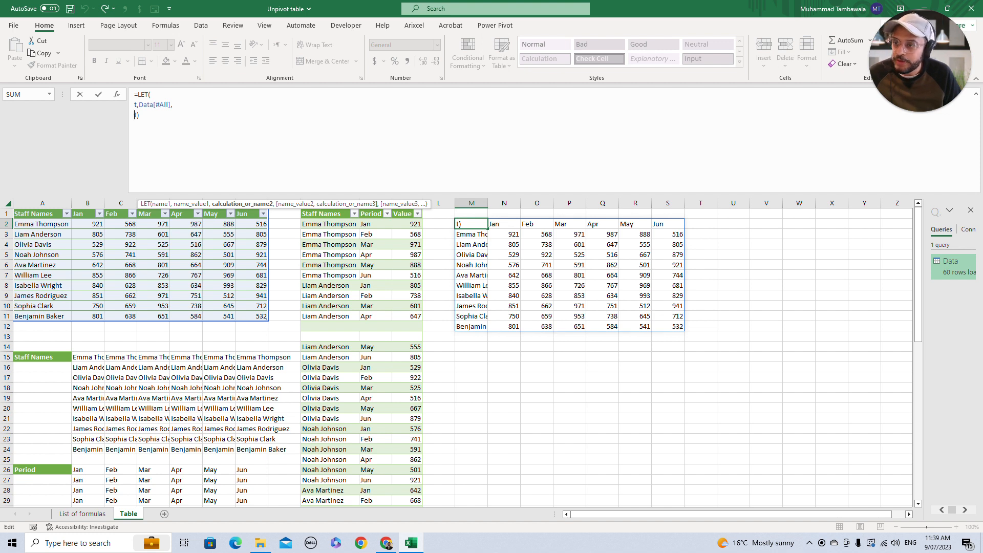
{"action": "type", "text": "t"}
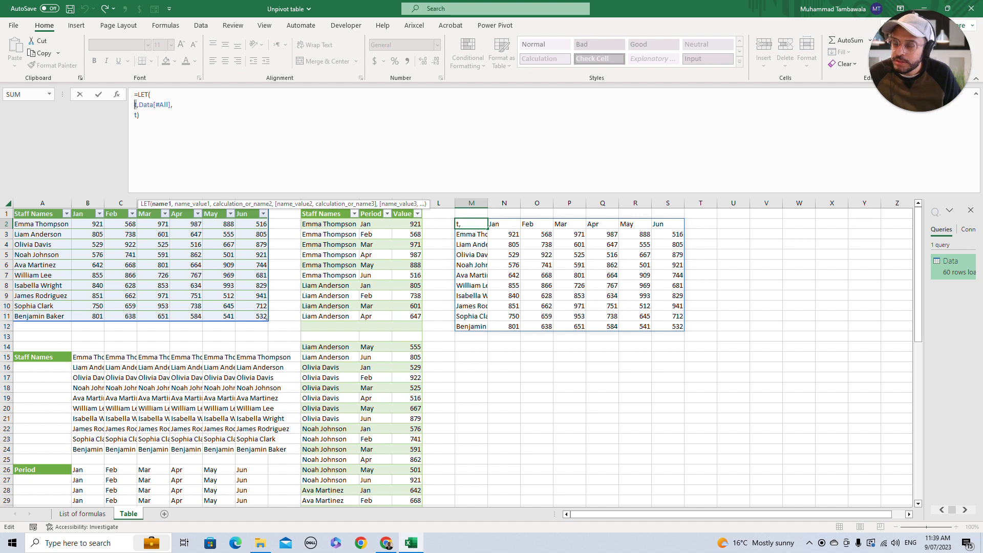
{"action": "key", "text": "shift+End"}
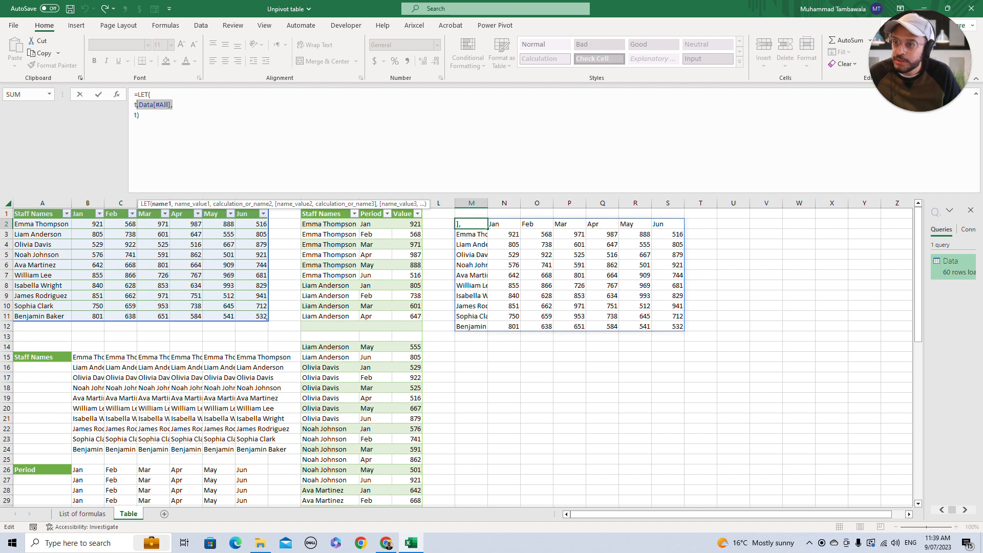
{"action": "key", "text": "Down"}
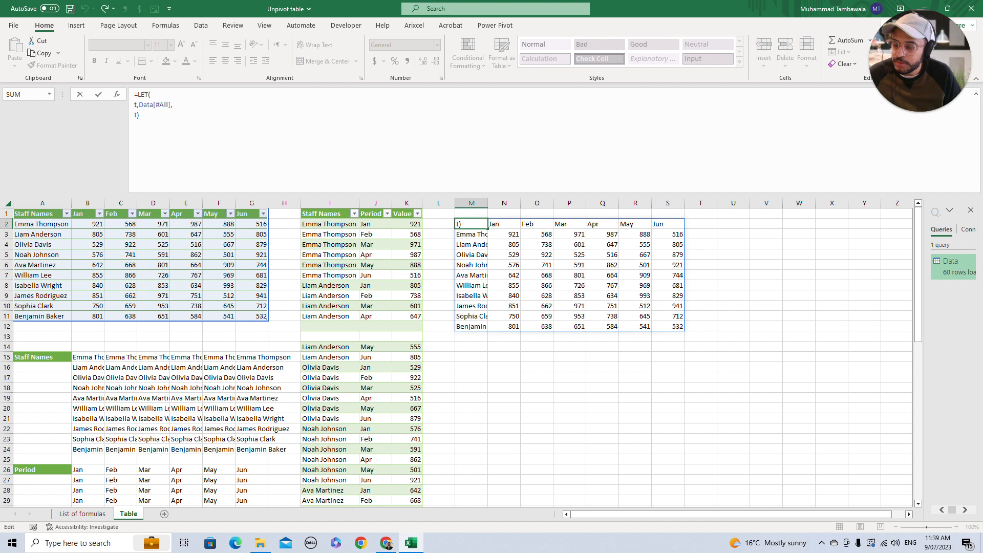
{"action": "scroll", "coordinate": [461, 359], "scroll_direction": "down", "scroll_amount": 4}
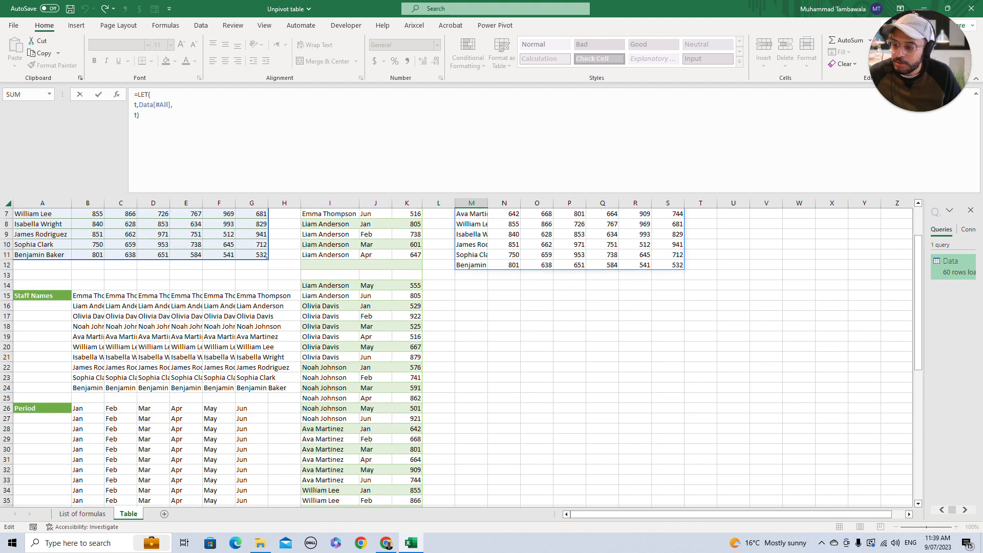
{"action": "scroll", "coordinate": [461, 359], "scroll_direction": "up", "scroll_amount": 4}
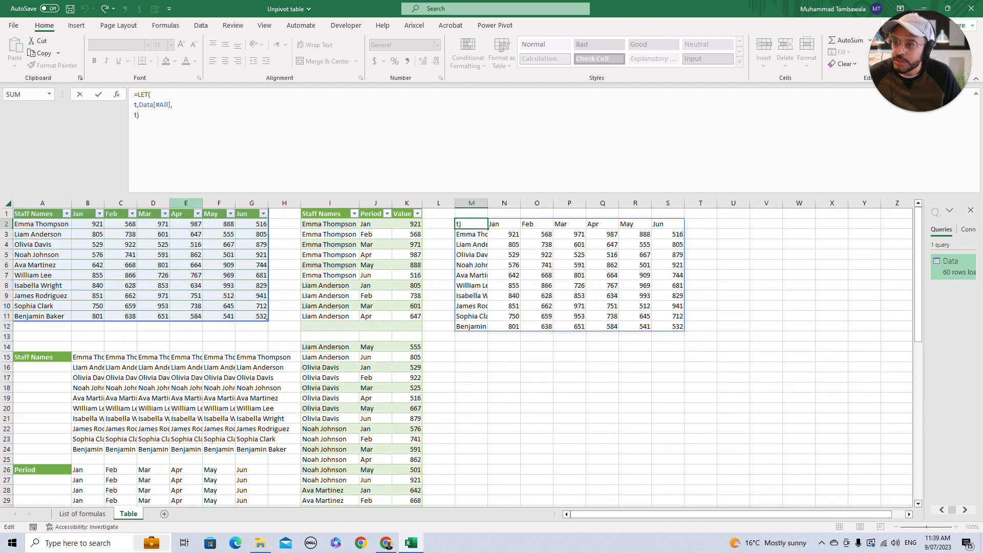
- Remove the closing result t from the LET formula in M2 and start defining r with the ROWS function
{"action": "key", "text": "BackSpace"}
{"action": "key", "text": "BackSpace"}
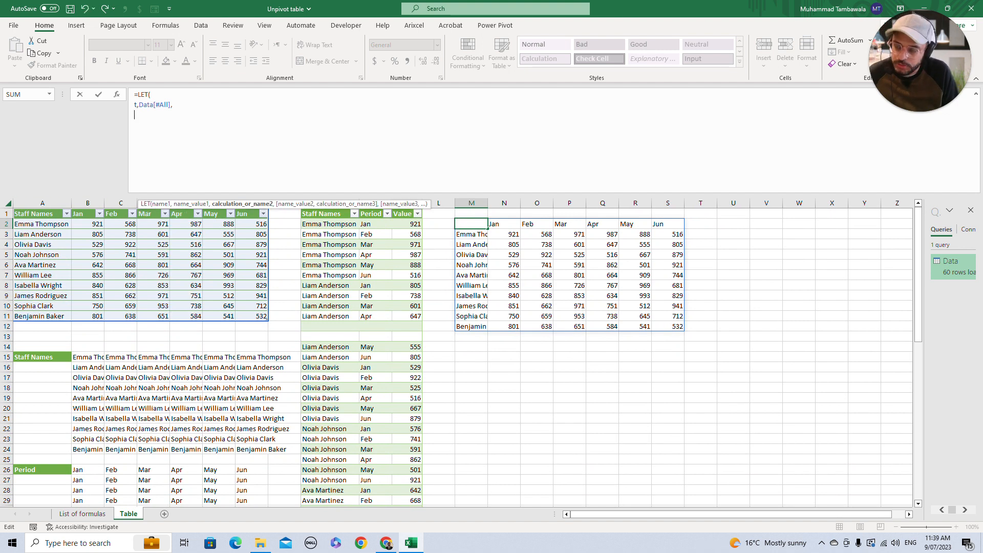
{"action": "type", "text": "r"}
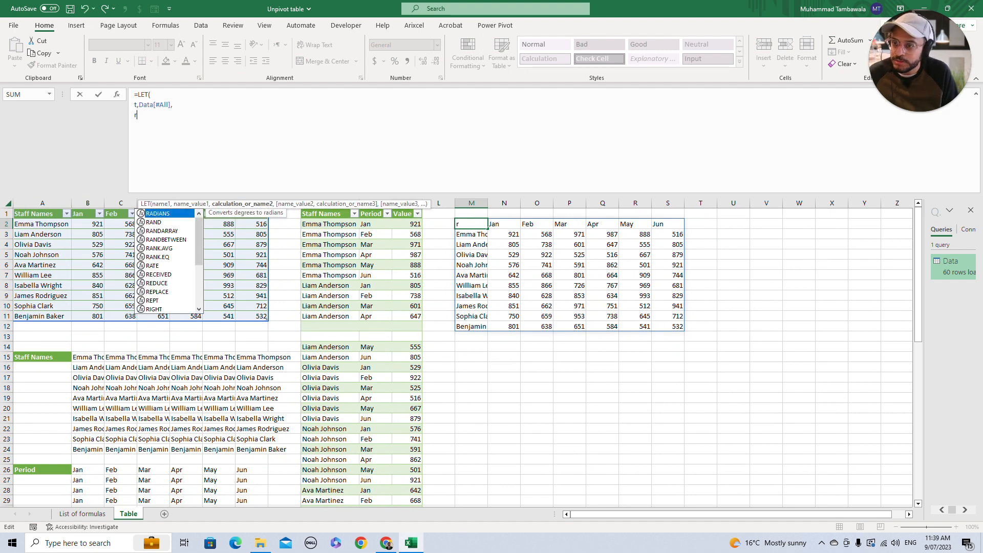
{"action": "type", "text": ","}
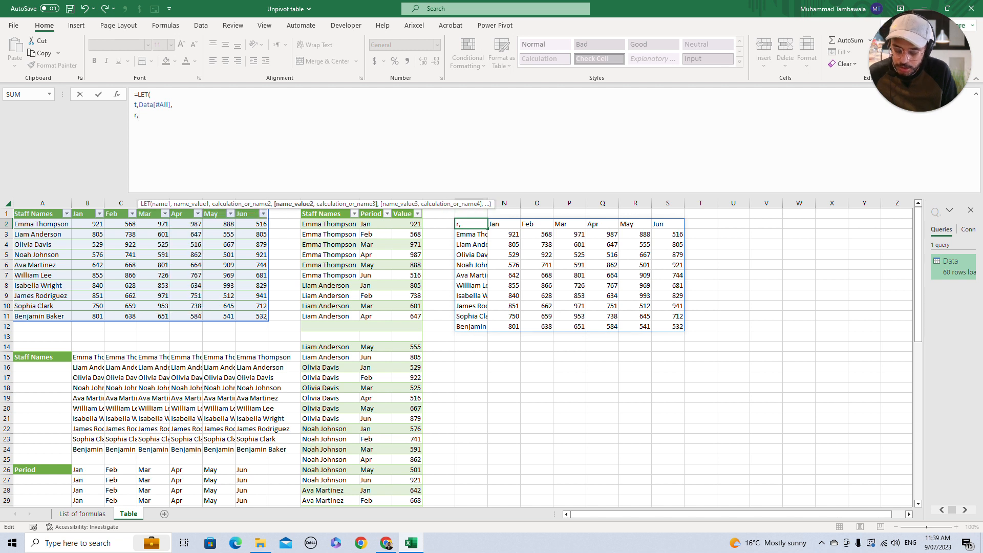
{"action": "type", "text": "ROWS("}
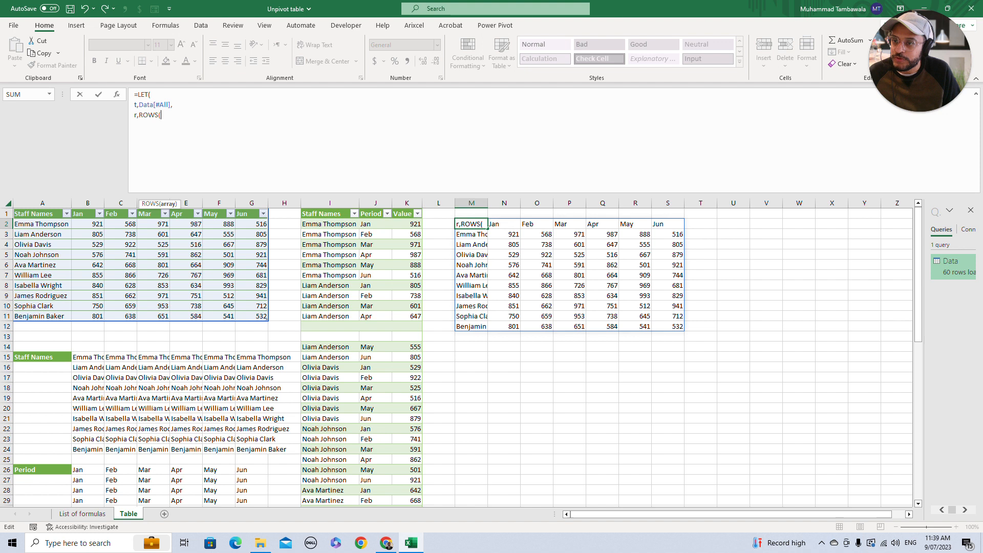
- Try the whole staff table, Data[#All], as the ROWS argument and remove it again
{"action": "left_click_drag", "start_coordinate": [171, 105], "coordinate": [139, 105]}
{"action": "left_click", "coordinate": [162, 115]}
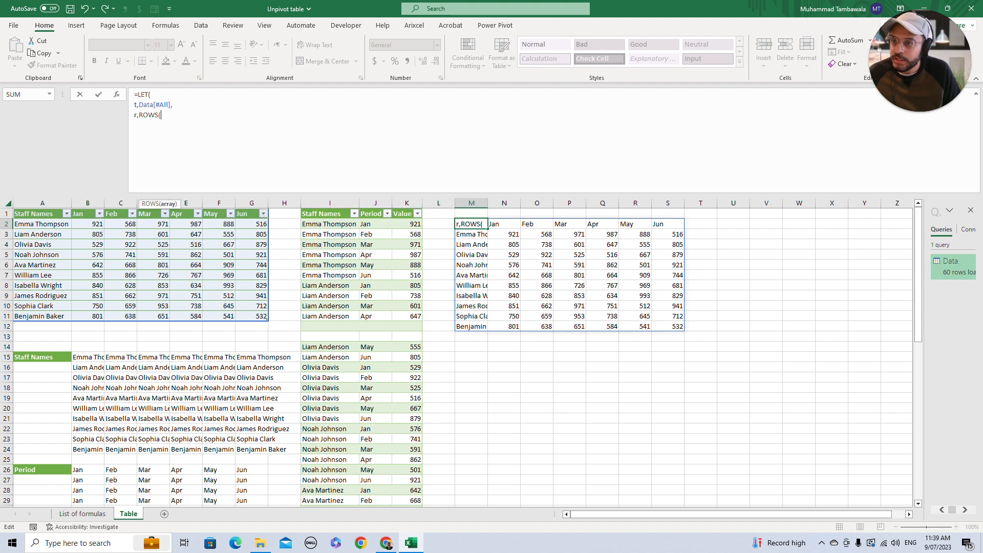
{"action": "left_click_drag", "start_coordinate": [21, 214], "coordinate": [263, 316]}
{"action": "left_click_drag", "start_coordinate": [193, 115], "coordinate": [160, 115]}
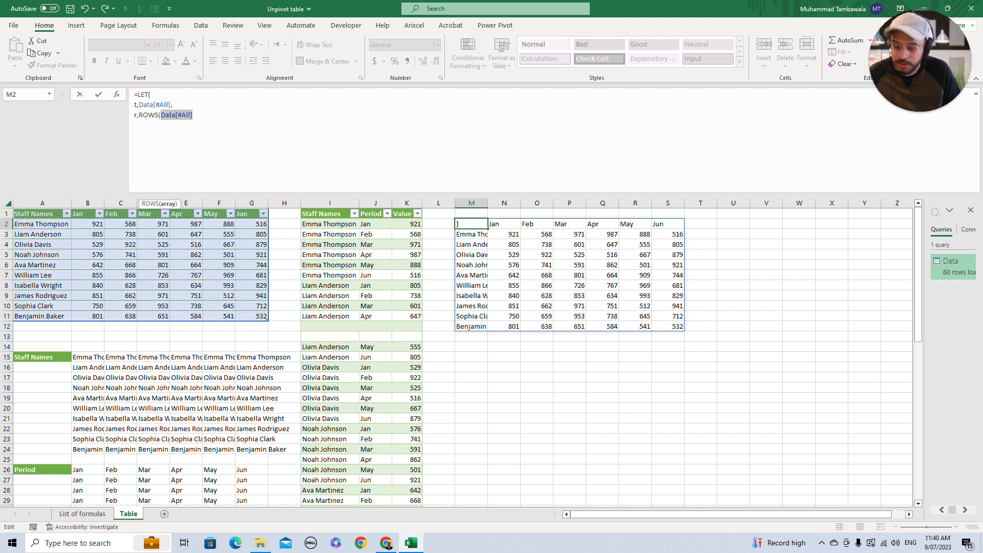
{"action": "key", "text": "BackSpace"}
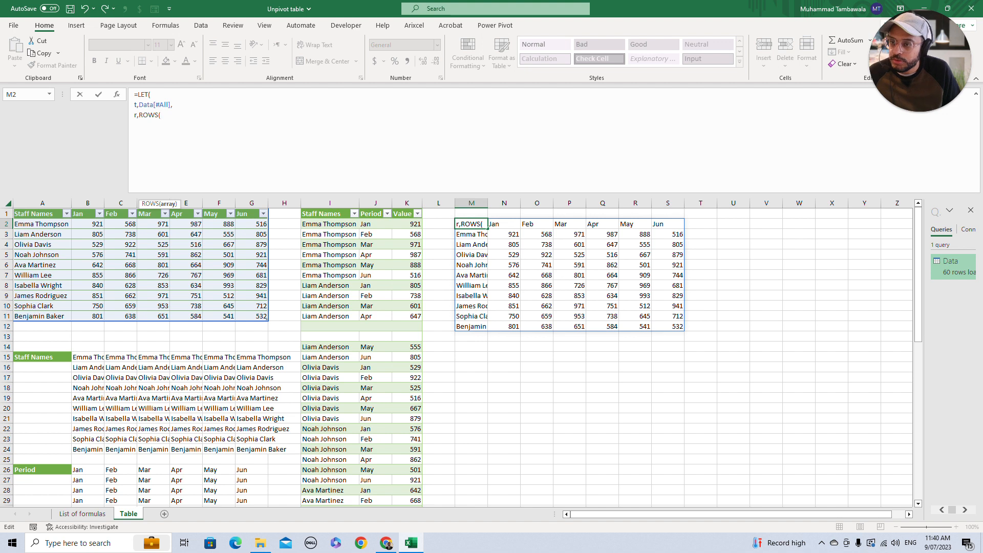
- Complete r as ROWS(t), return r on a new line as the LET result, and enter the formula
{"action": "type", "text": "t"}
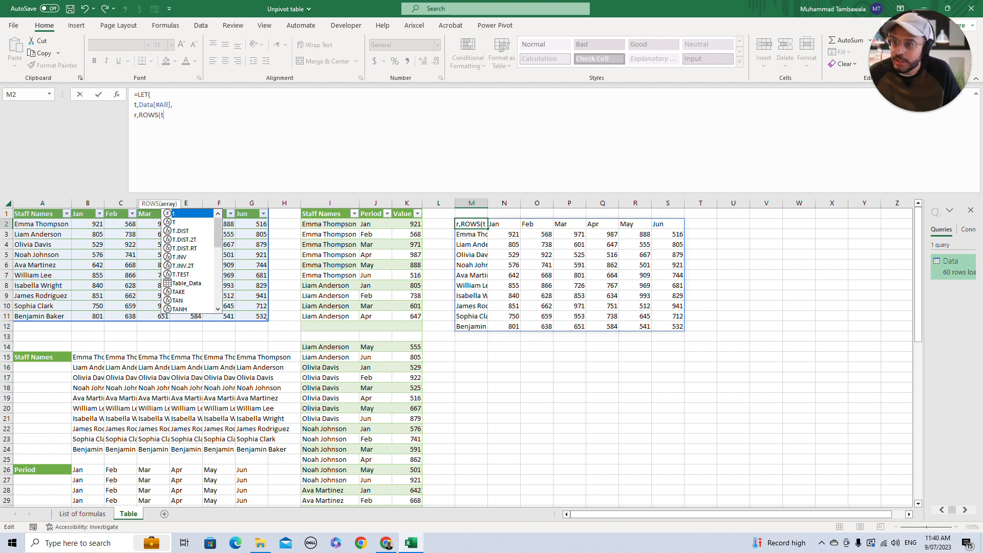
{"action": "type", "text": "),"}
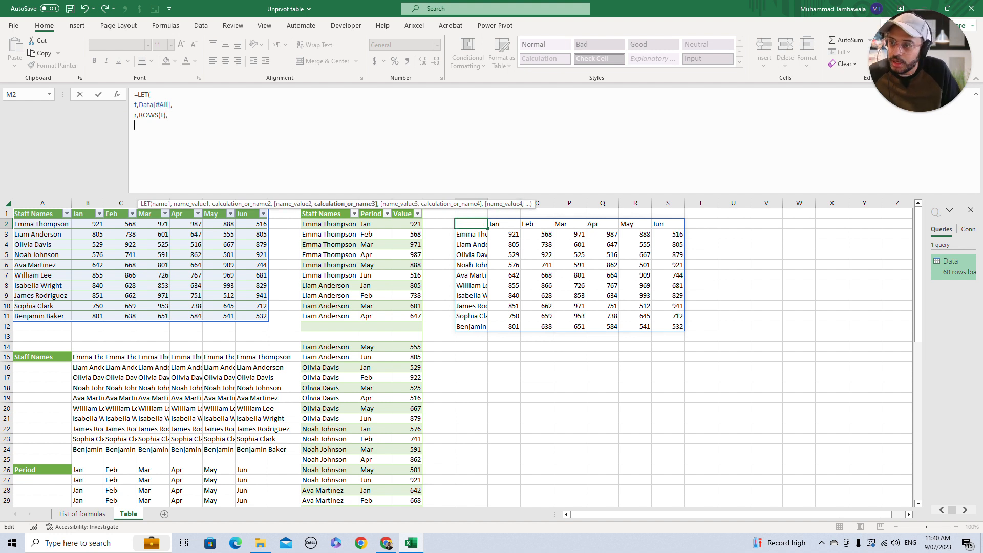
{"action": "type", "text": "r)"}
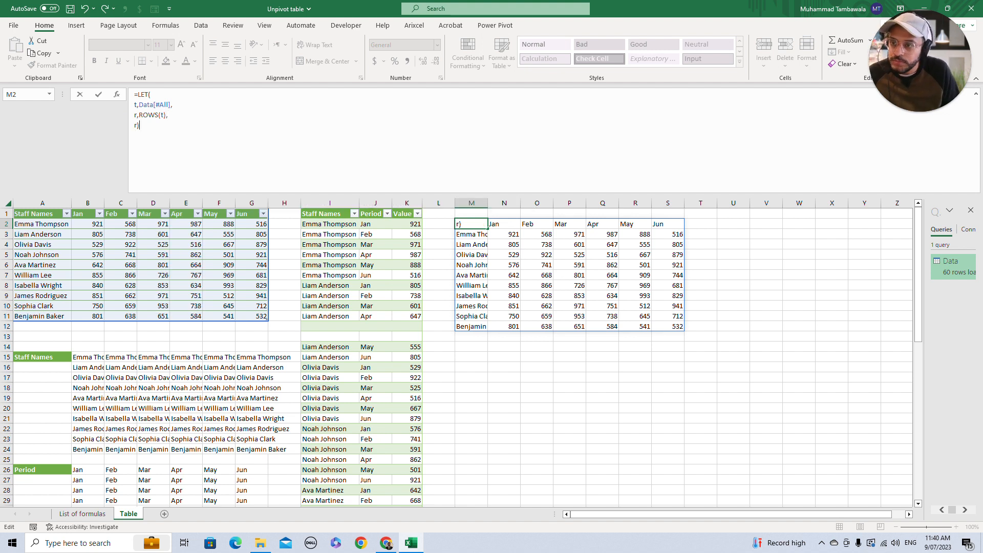
{"action": "key", "text": "Return"}
{"action": "key", "text": "Up"}
- Count the rows of the Staff Names column with and without its header to compare with the formula's result
{"action": "left_click", "coordinate": [23, 265]}
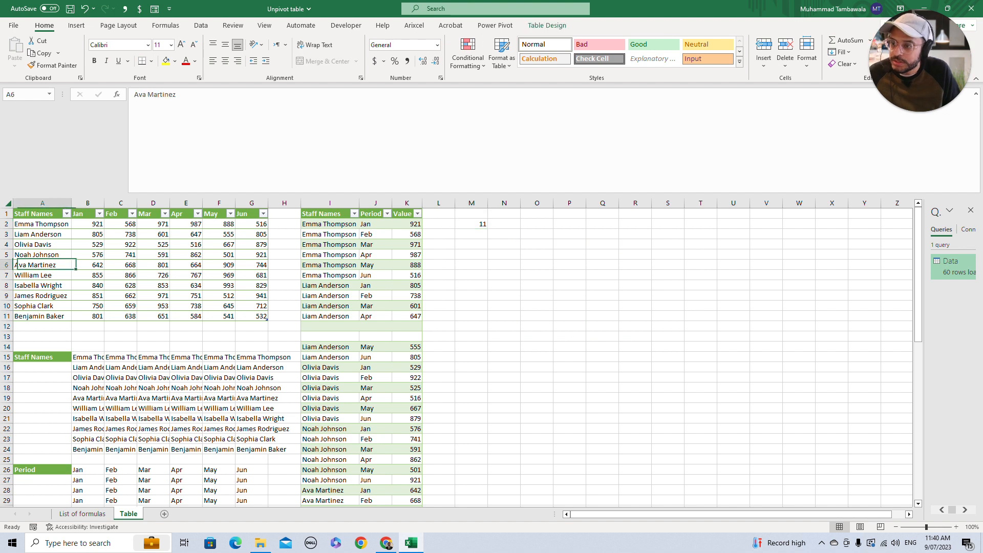
{"action": "key", "text": "ctrl+Up"}
{"action": "key", "text": "ctrl+shift+Down"}
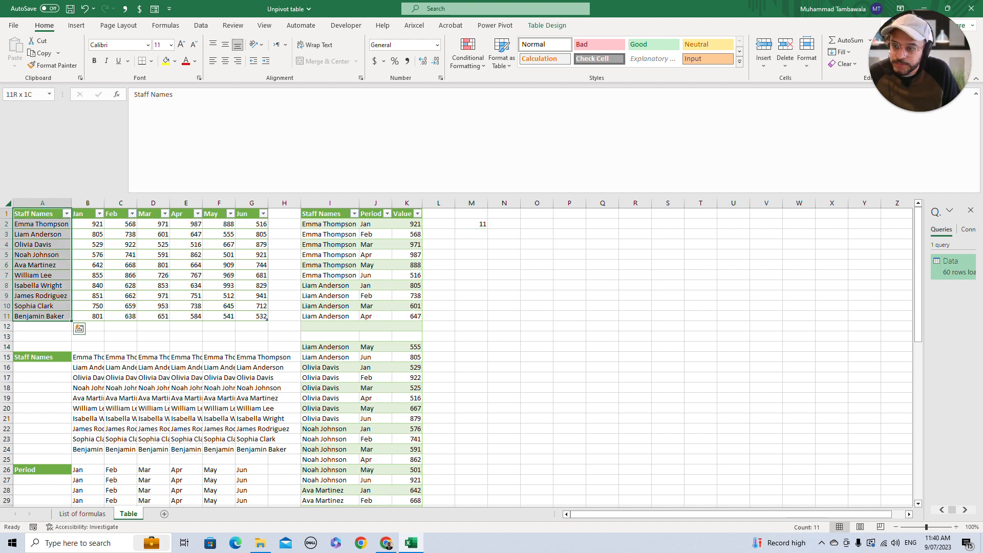
{"action": "scroll", "coordinate": [457, 352], "scroll_direction": "up", "scroll_amount": 1, "text": "ctrl"}
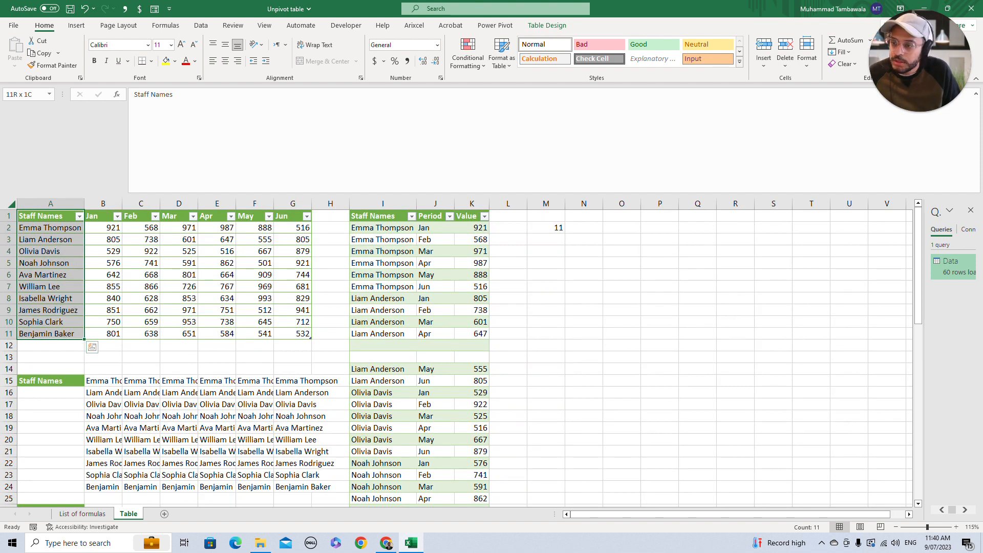
{"action": "key", "text": "Down"}
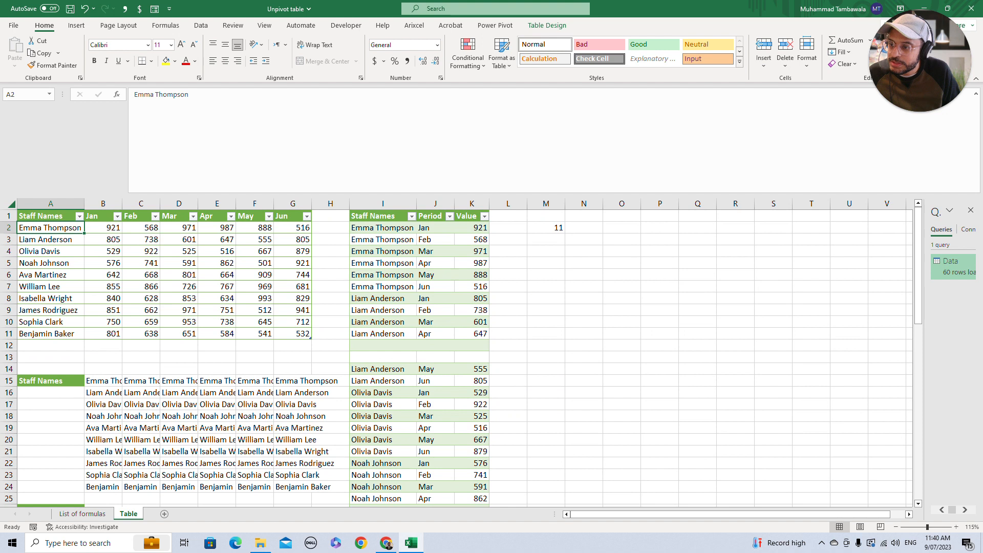
{"action": "key", "text": "ctrl+shift+Down"}
{"action": "key", "text": "Up"}
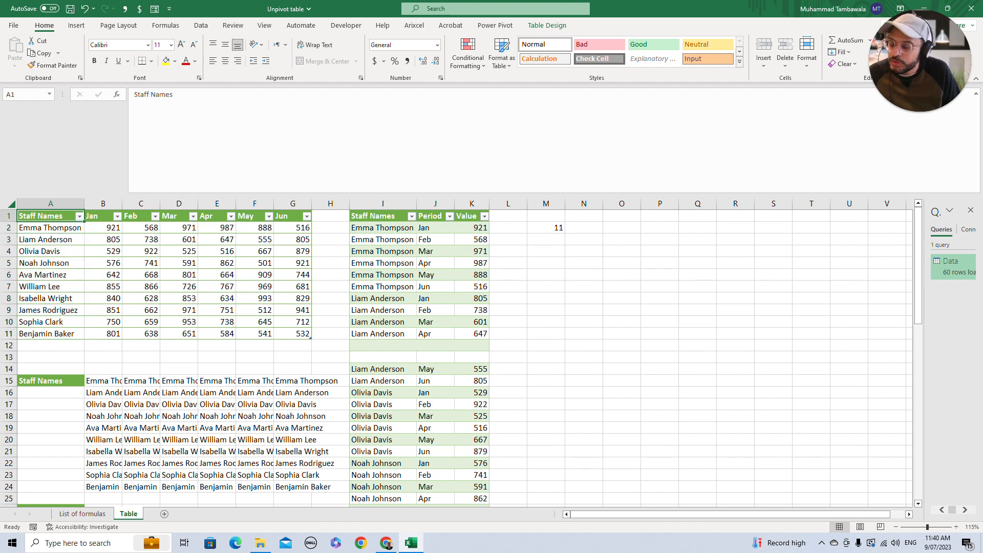
- Exclude the header row from r by changing its definition in M2 to ROWS(t)-1
{"action": "left_click", "coordinate": [546, 227]}
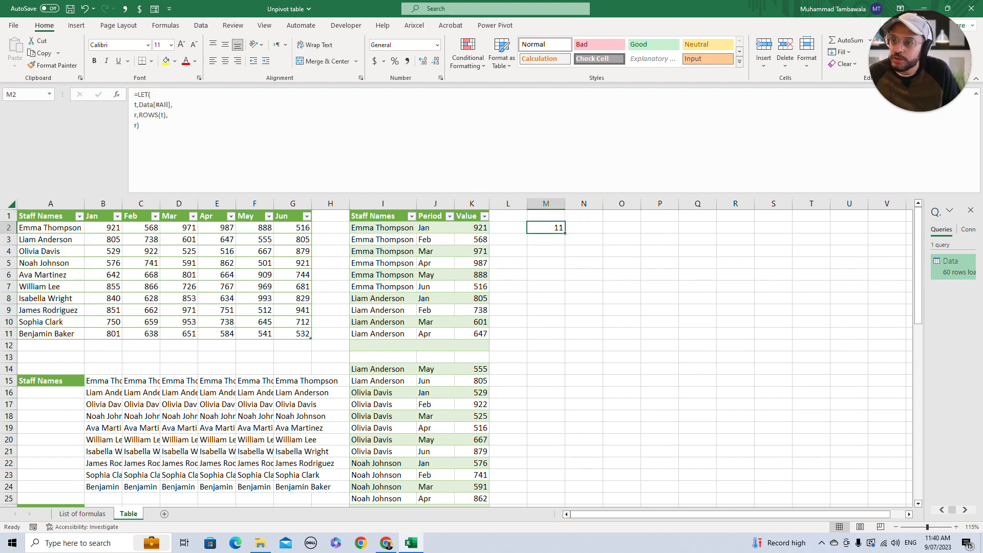
{"action": "left_click", "coordinate": [166, 115]}
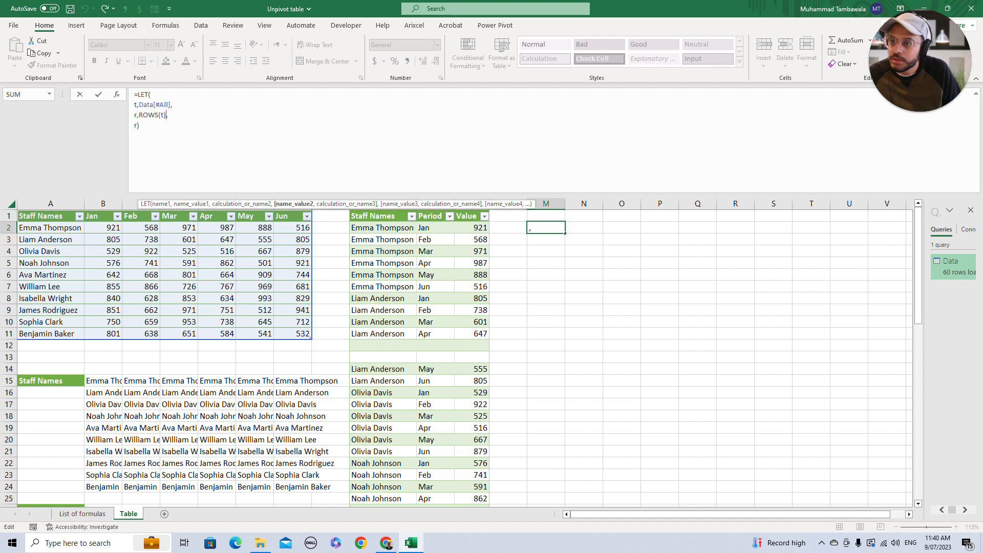
{"action": "type", "text": "-1"}
{"action": "key", "text": "Return"}
{"action": "key", "text": "Up"}
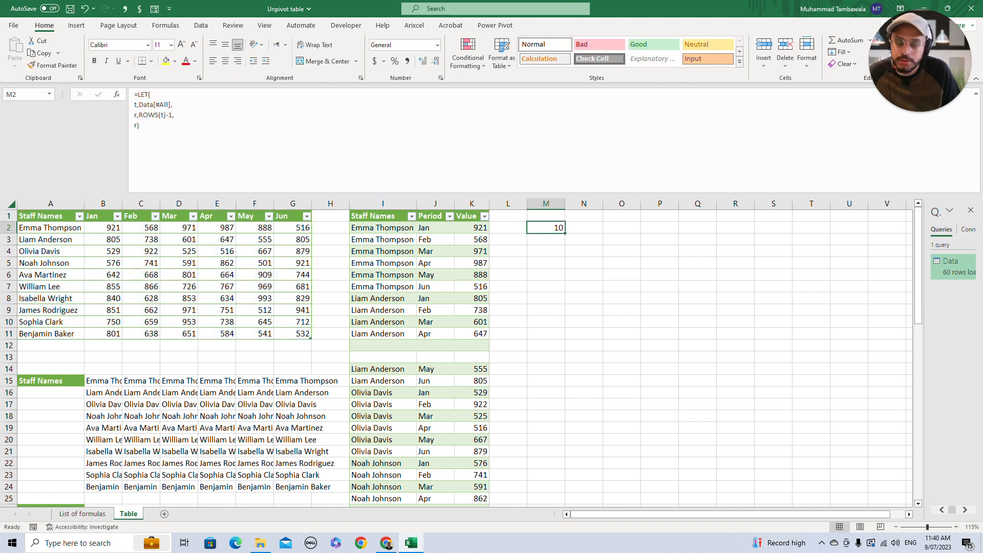
- Test the row count by adding the entry ABC in A12 directly below the staff table, and undo the addition
{"action": "left_click", "coordinate": [51, 345]}
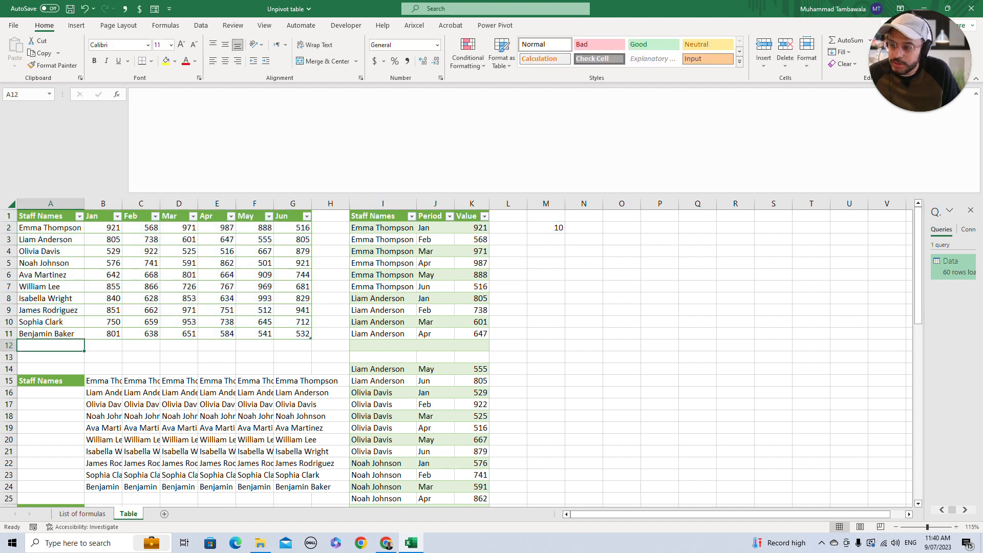
{"action": "type", "text": "ABC"}
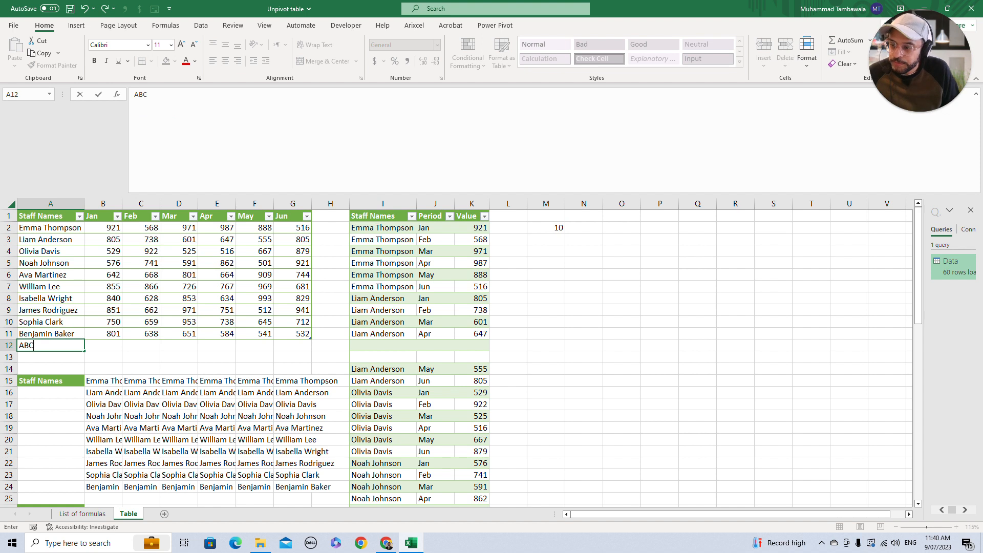
{"action": "key", "text": "ctrl+Return"}
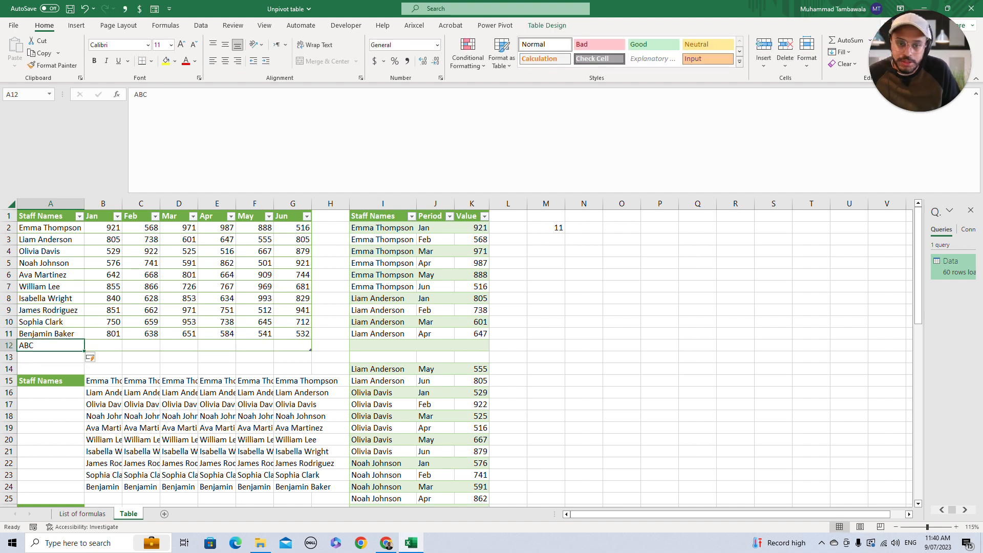
{"action": "left_click", "coordinate": [545, 228]}
{"action": "key", "text": "ctrl+z"}
{"action": "key", "text": "ctrl+z"}
{"action": "left_click", "coordinate": [546, 228]}
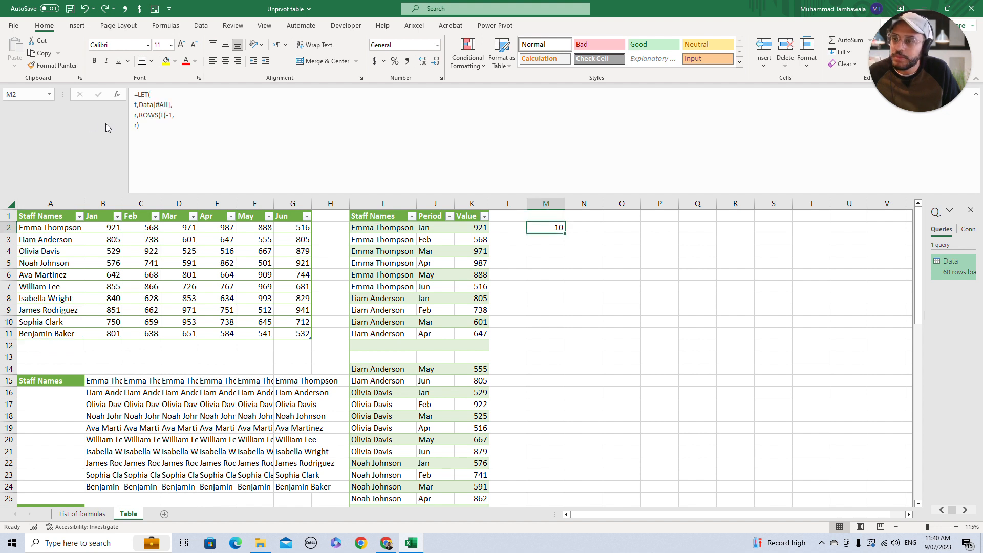
- Duplicate the r definition line in the M2 formula in place of the returned result, and rename the copy c
{"action": "left_click", "coordinate": [172, 126]}
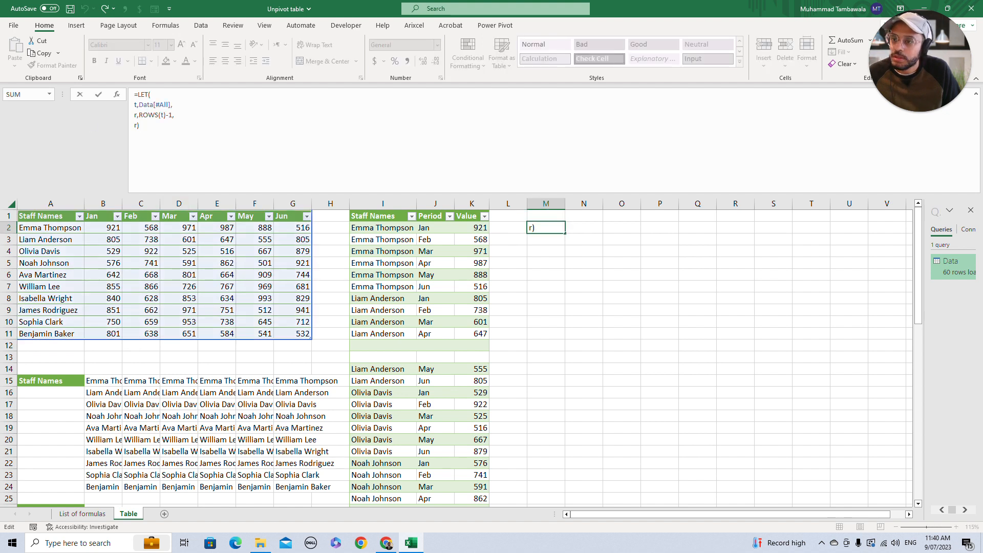
{"action": "left_click_drag", "start_coordinate": [175, 115], "coordinate": [134, 115]}
{"action": "key", "text": "ctrl+c"}
{"action": "left_click", "coordinate": [139, 126]}
{"action": "key", "text": "BackSpace"}
{"action": "key", "text": "BackSpace"}
{"action": "key", "text": "ctrl+v"}
{"action": "left_click", "coordinate": [136, 125]}
{"action": "key", "text": "BackSpace"}
{"action": "type", "text": "c"}
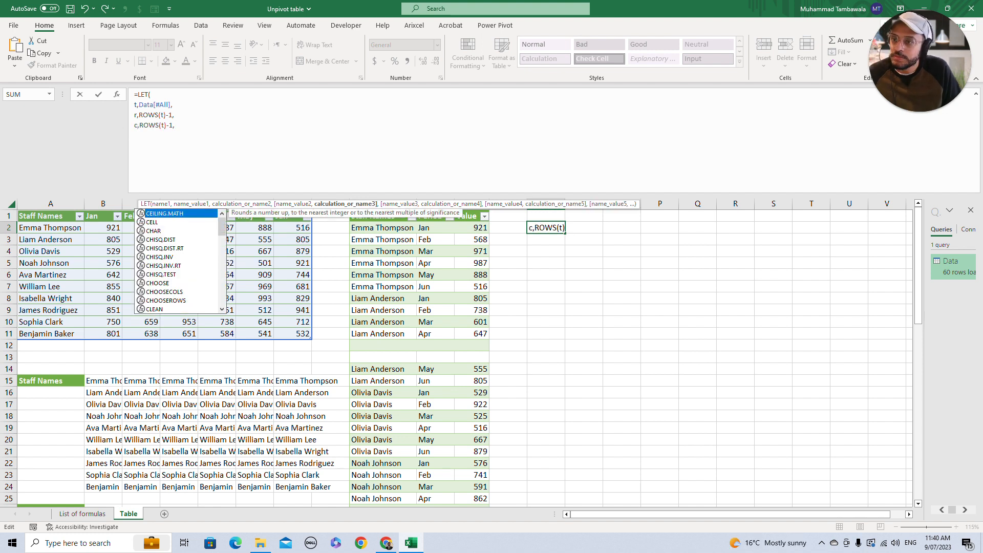
- Define c as COLUMNS(t)-1, return c on a new line as the LET result, and enter the formula
{"action": "key", "text": "Right"}
{"action": "key", "text": "ctrl+shift+Left"}
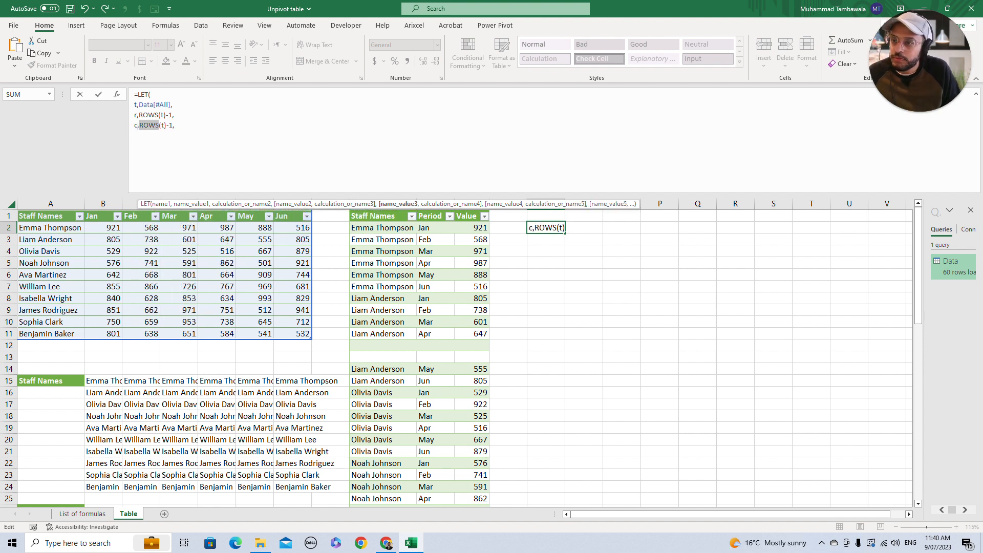
{"action": "type", "text": "colu"}
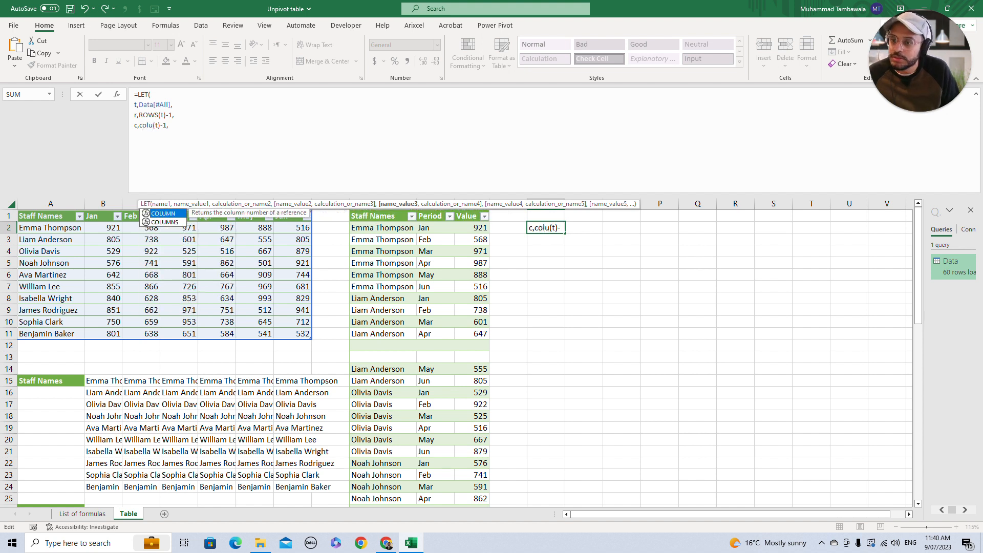
{"action": "key", "text": "Down"}
{"action": "key", "text": "Tab"}
{"action": "key", "text": "End"}
{"action": "key", "text": "alt+Return"}
{"action": "type", "text": "c)"}
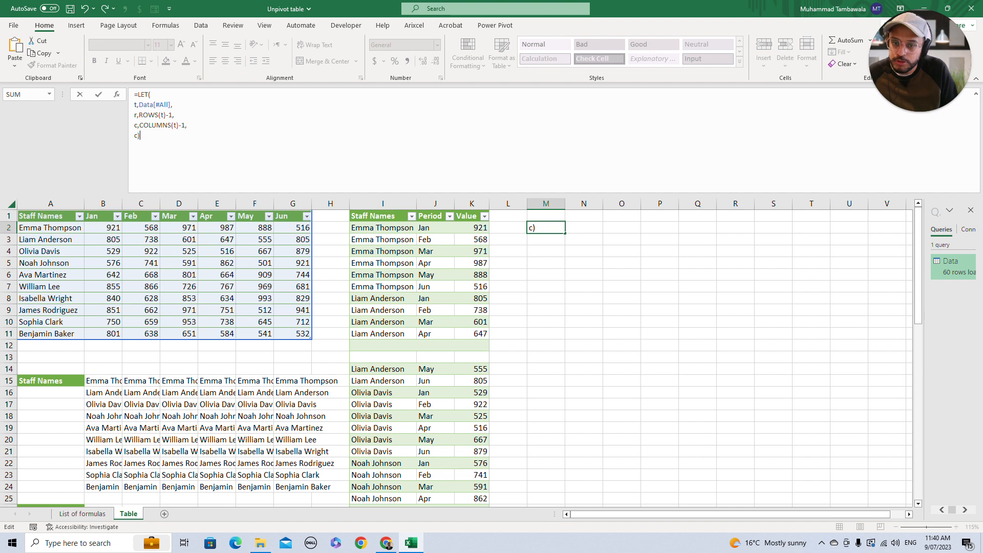
{"action": "key", "text": "ctrl+Return"}
- Check the column count against the month headers from Jan to Jun, and dismiss the chat notification
{"action": "left_click", "coordinate": [100, 216]}
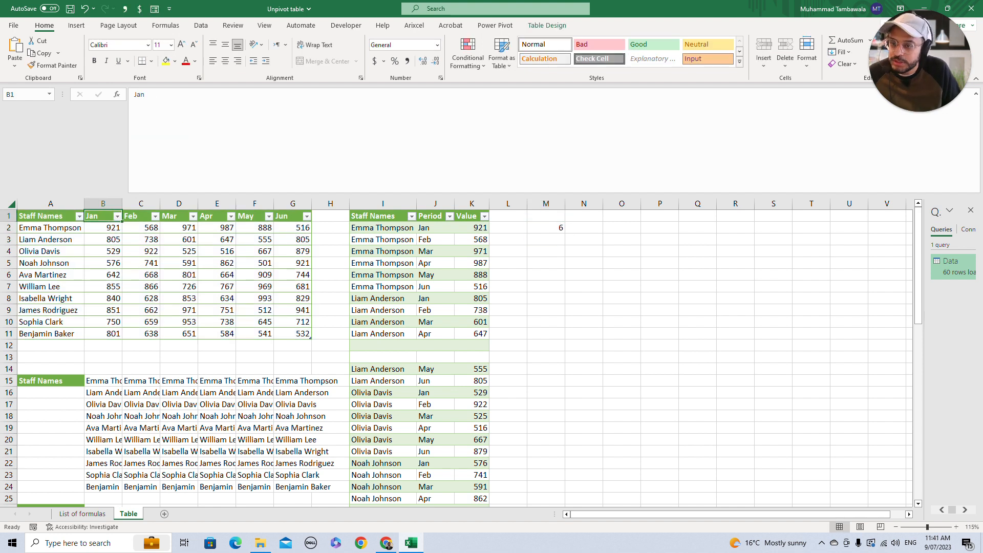
{"action": "key", "text": "ctrl+shift+Right"}
{"action": "left_click", "coordinate": [546, 228]}
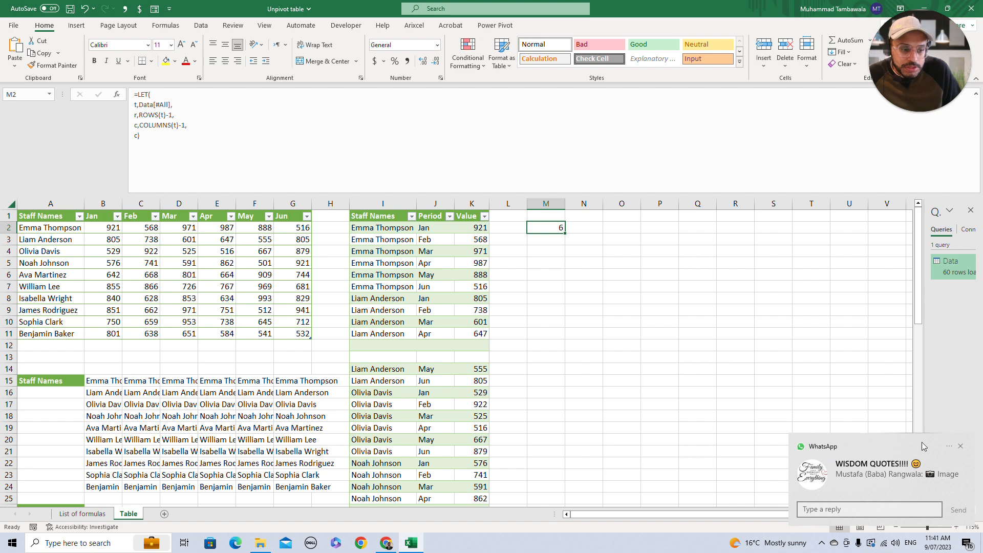
{"action": "left_click", "coordinate": [956, 446]}
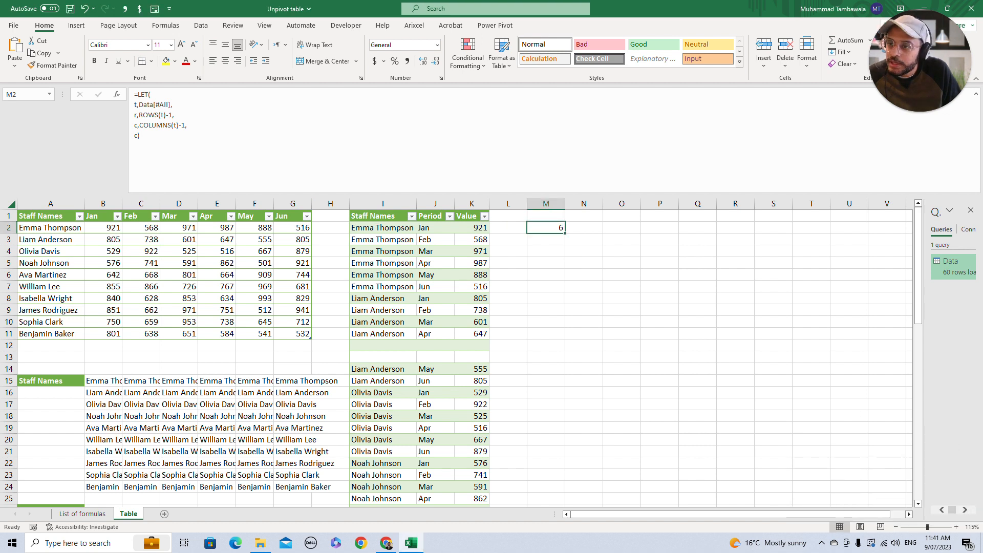
- Change the LET result in M2 from c to t and enter the formula to preview the whole table
{"action": "left_click", "coordinate": [139, 104]}
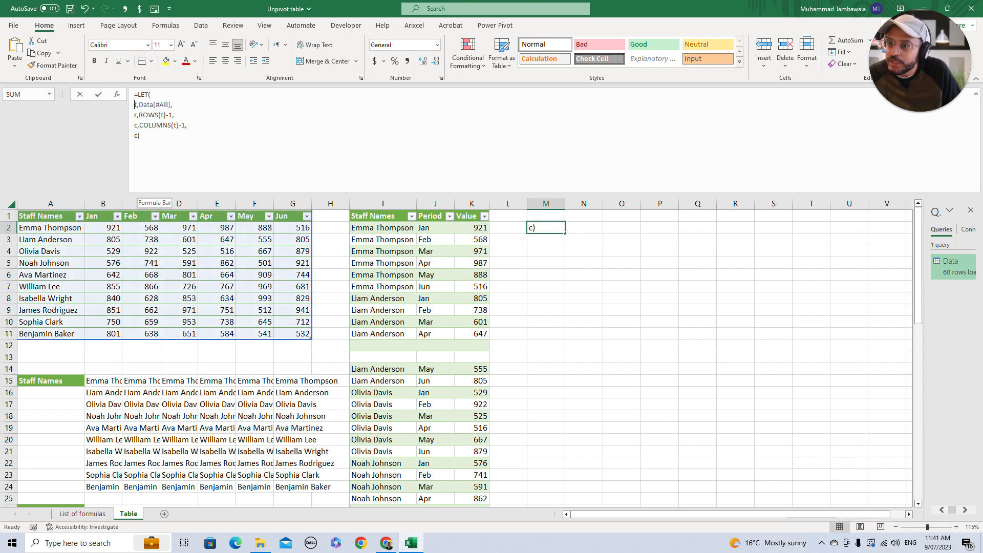
{"action": "left_click", "coordinate": [134, 114]}
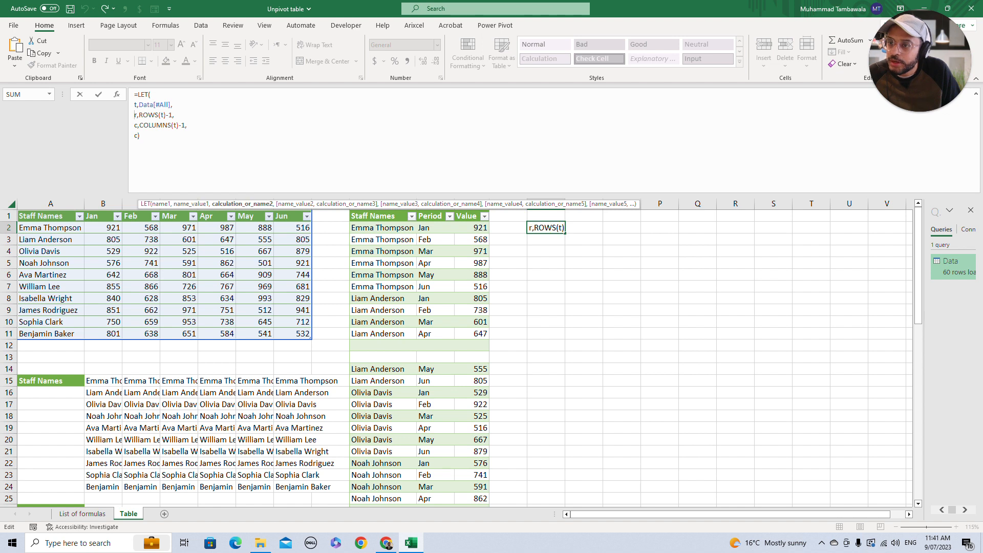
{"action": "left_click", "coordinate": [139, 115]}
{"action": "left_click", "coordinate": [140, 125]}
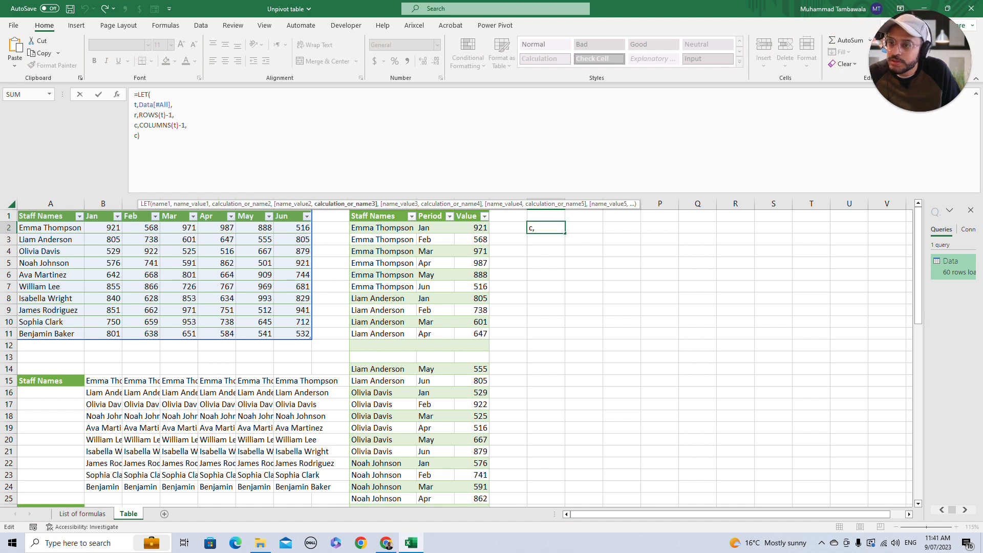
{"action": "left_click", "coordinate": [156, 125]}
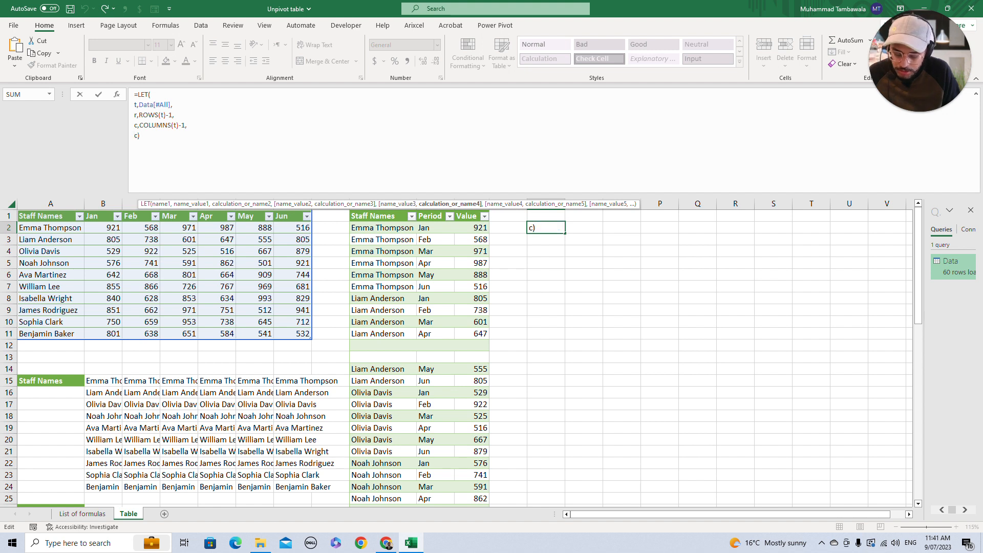
{"action": "key", "text": "BackSpace"}
{"action": "type", "text": "t"}
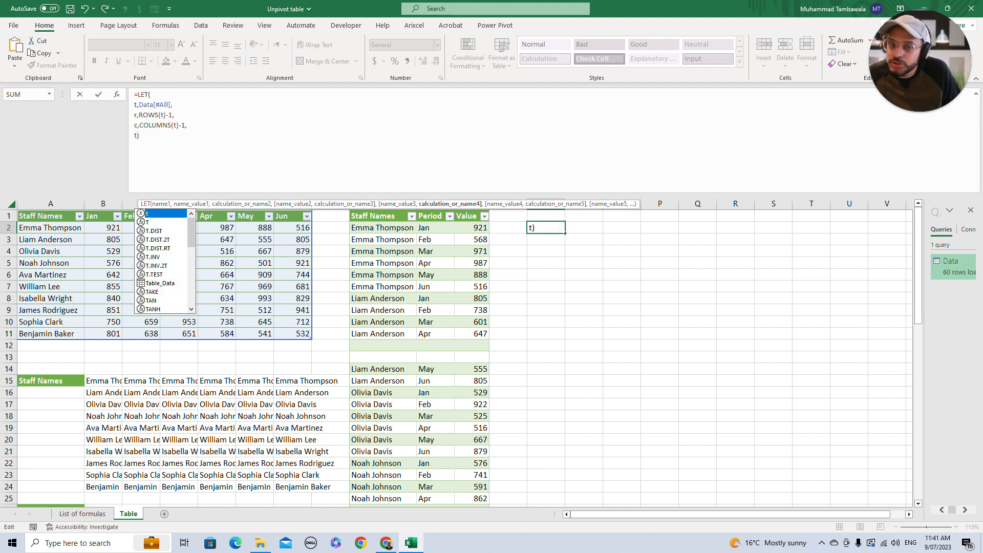
{"action": "key", "text": "ctrl+Return"}
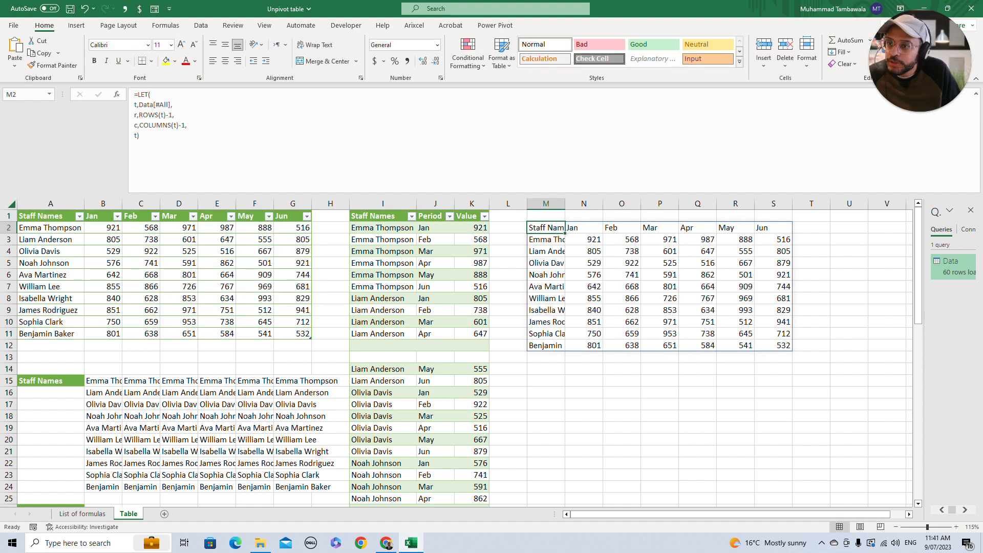
- Return r as the LET result in M2 and enter the formula to check the row count
{"action": "left_click", "coordinate": [137, 135]}
{"action": "key", "text": "BackSpace"}
{"action": "type", "text": "r"}
{"action": "key", "text": "ctrl+Return"}
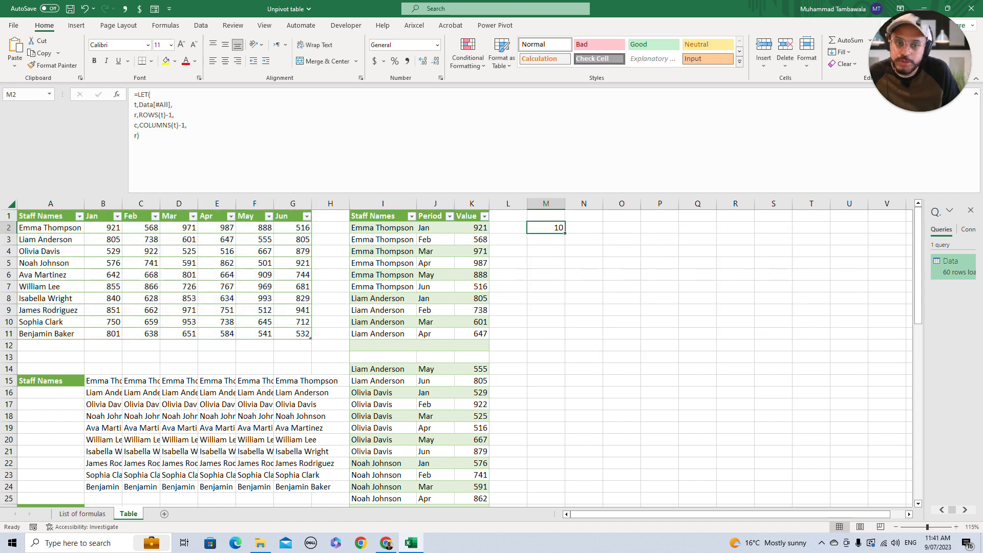
- Set the LET result in M2 back to c and enter the formula to check the column count
{"action": "left_click", "coordinate": [136, 135]}
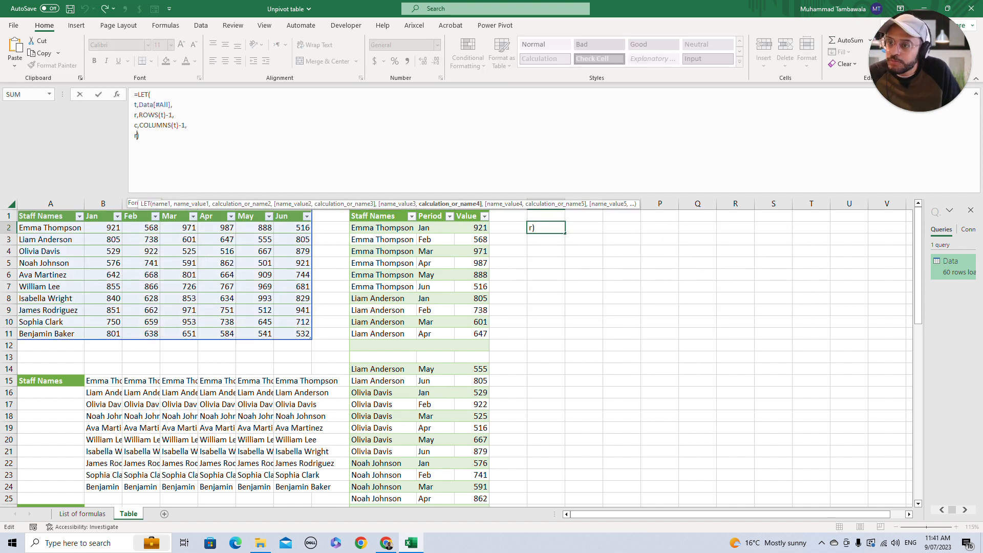
{"action": "key", "text": "BackSpace"}
{"action": "type", "text": "c"}
{"action": "key", "text": "ctrl+Return"}
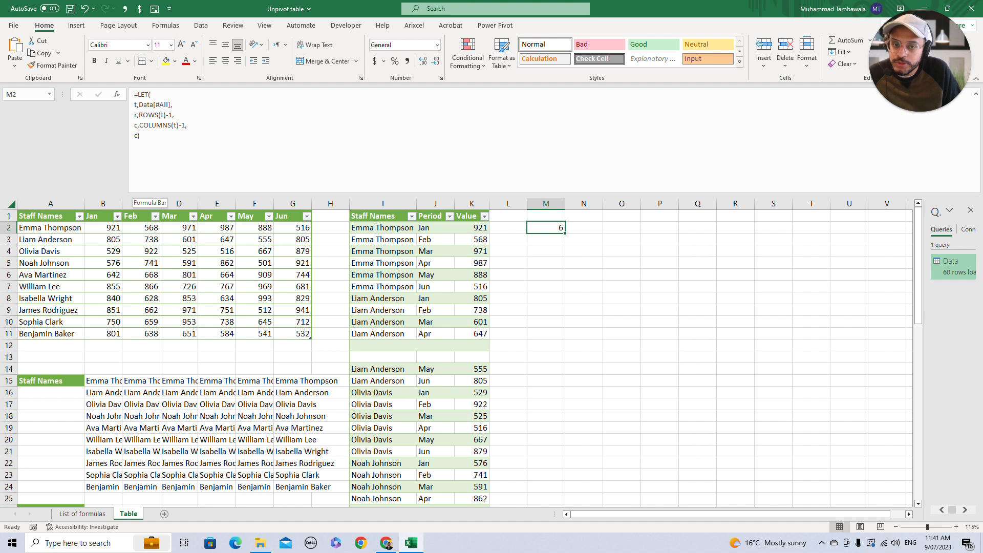
{"action": "left_click", "coordinate": [140, 136]}
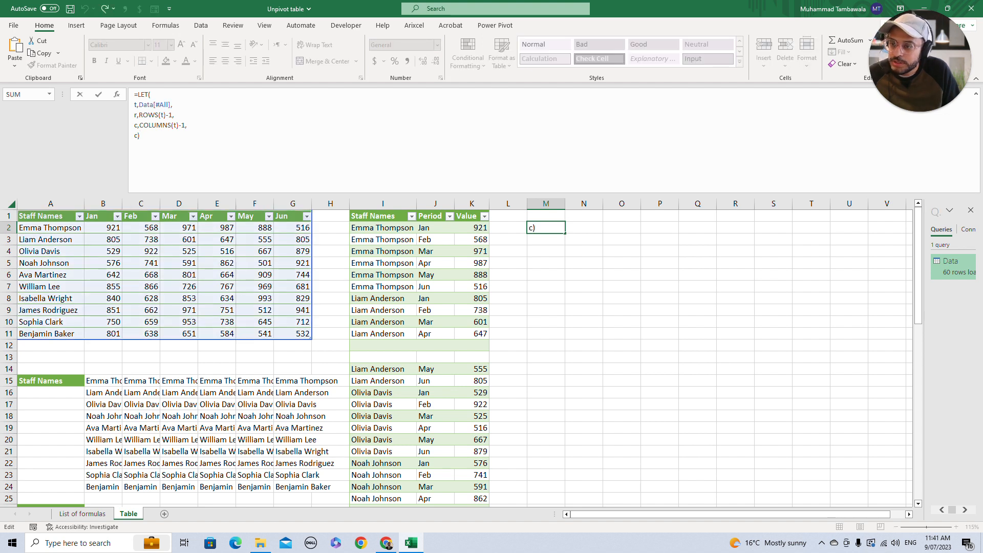
{"action": "key", "text": "ctrl+Return"}
- Examine the repeated Staff Names grid in B15:G24 as the layout the formula has to reproduce
{"action": "scroll", "coordinate": [465, 357], "scroll_direction": "down", "scroll_amount": 2}
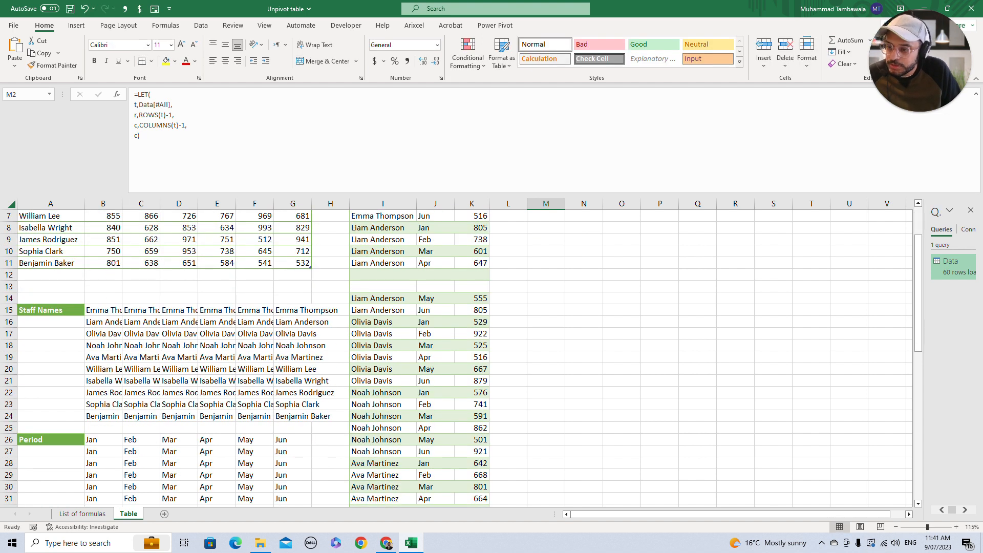
{"action": "left_click_drag", "start_coordinate": [103, 310], "coordinate": [295, 416]}
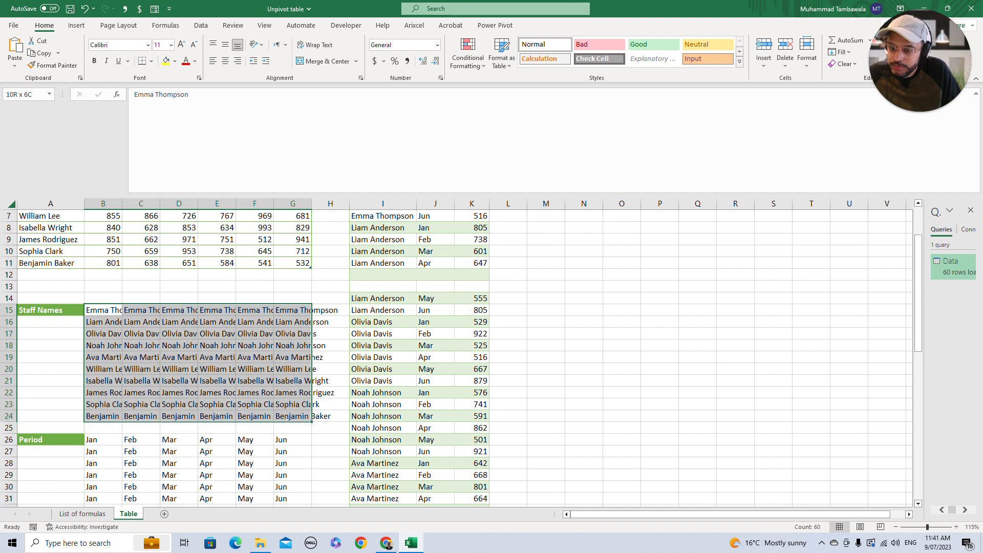
{"action": "scroll", "coordinate": [461, 353], "scroll_direction": "up", "scroll_amount": 2}
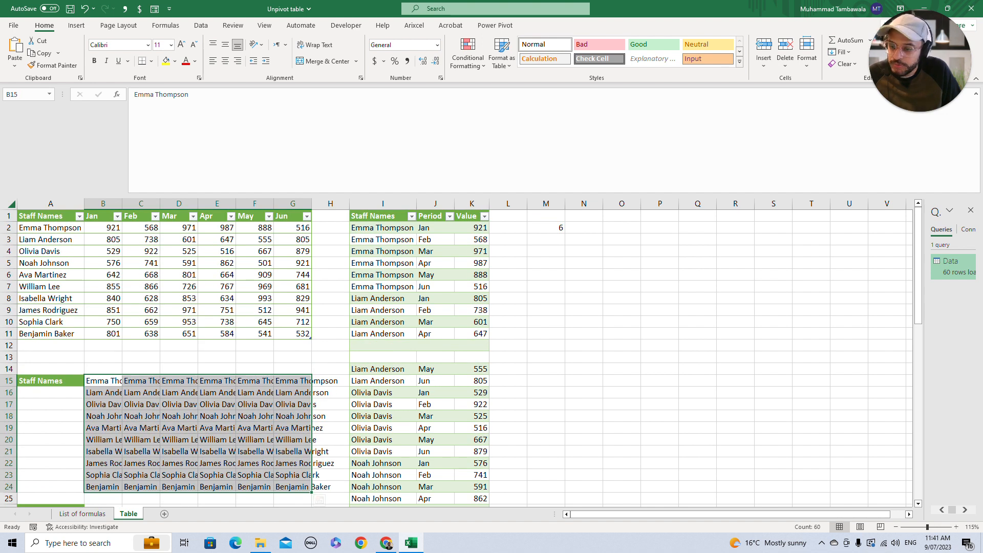
- Replace the returned c in the M2 formula with a definition of n as t, return n on a new line, and enter it
{"action": "left_click", "coordinate": [545, 228]}
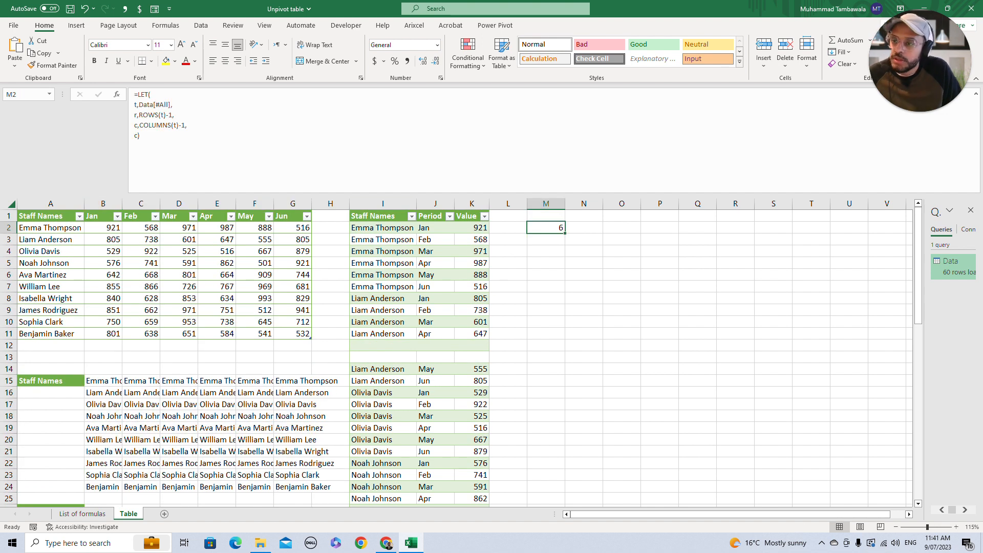
{"action": "key", "text": "F2"}
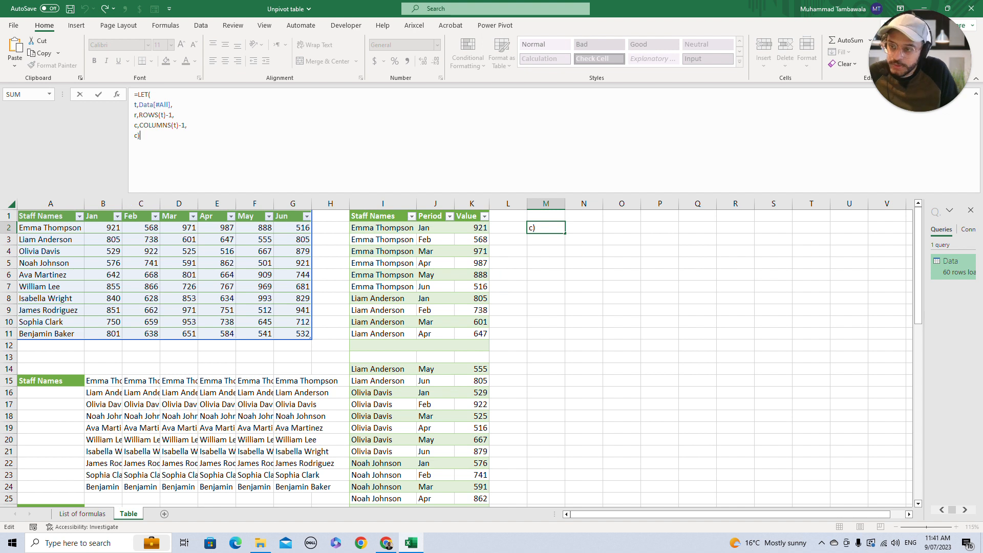
{"action": "key", "text": "BackSpace"}
{"action": "key", "text": "BackSpace"}
{"action": "type", "text": "n"}
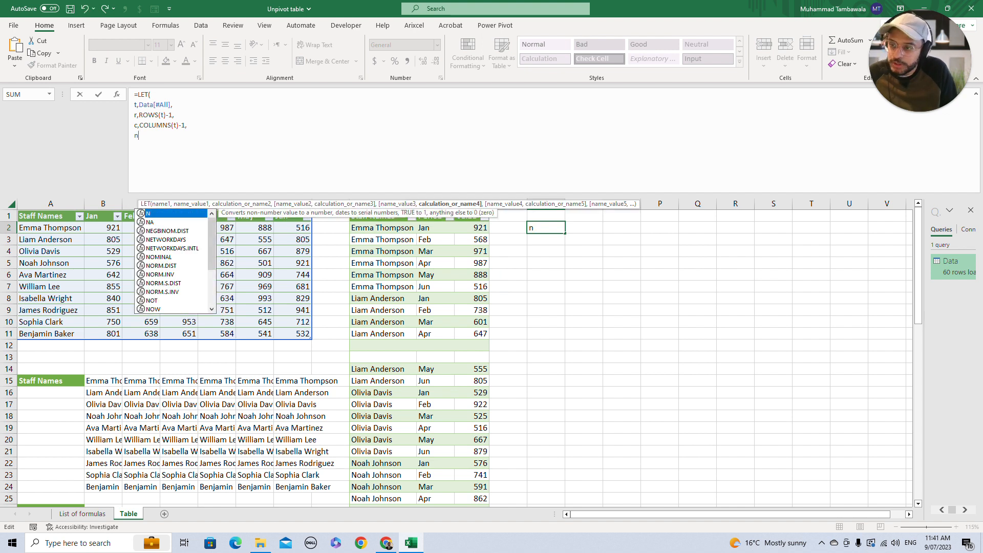
{"action": "type", "text": ","}
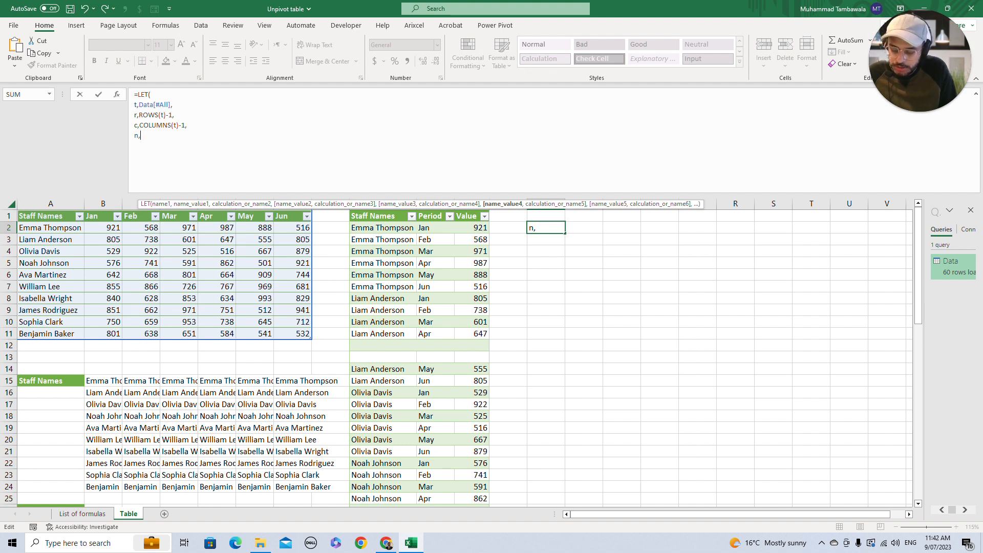
{"action": "type", "text": "t, "}
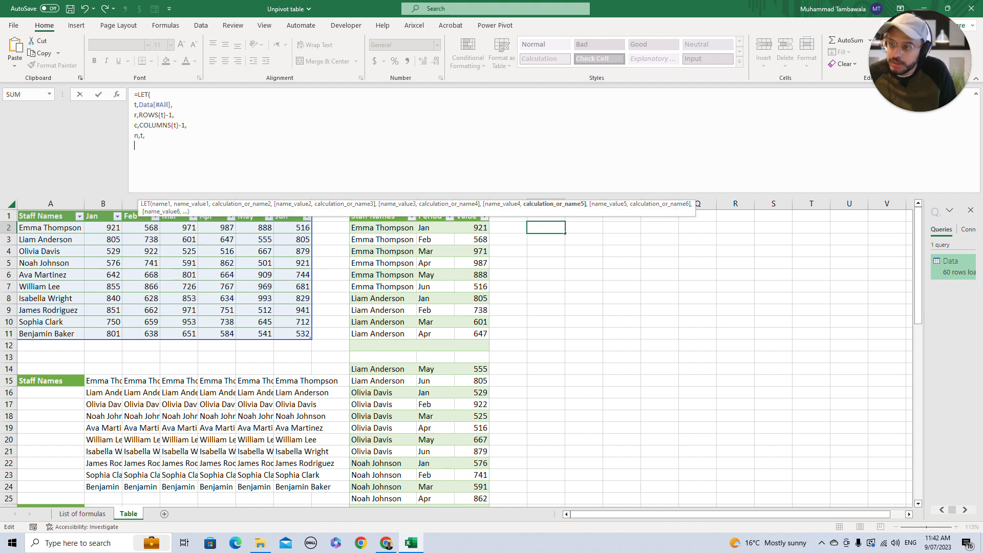
{"action": "type", "text": "n"}
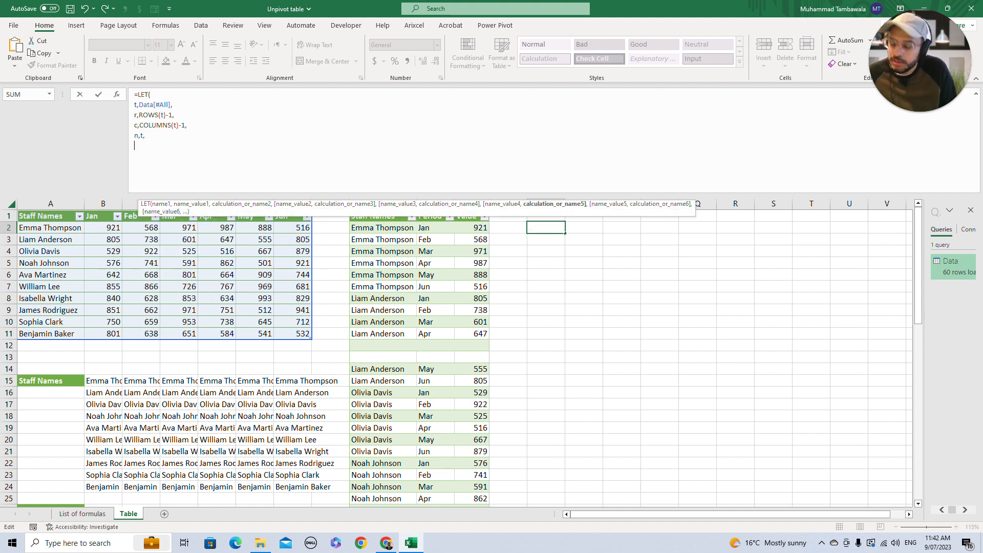
{"action": "type", "text": ")"}
{"action": "key", "text": "Return"}
{"action": "left_click", "coordinate": [560, 227]}
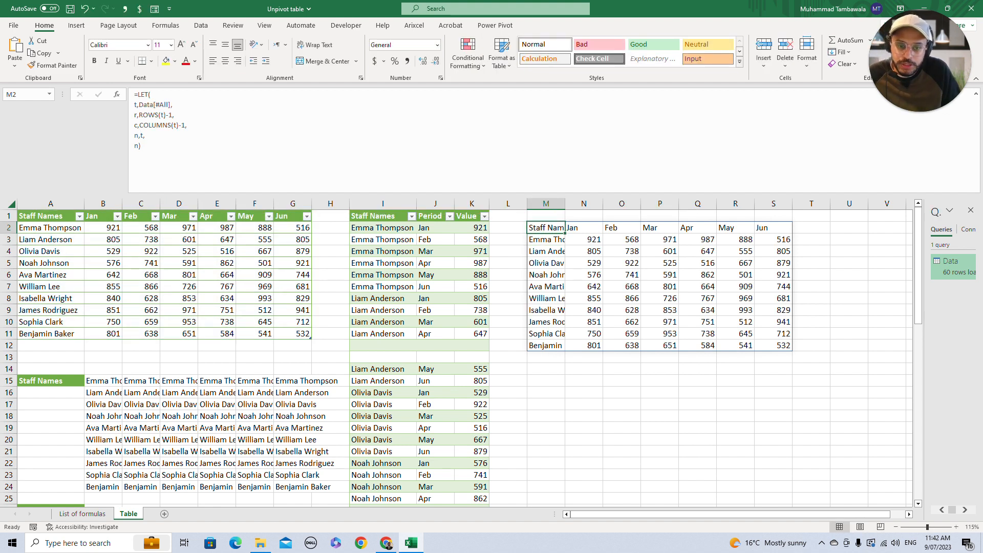
- Change the definition of n to TAKE(t,,1) to keep only the staff names column, and enter the M2 formula
{"action": "left_click_drag", "start_coordinate": [546, 239], "coordinate": [546, 345]}
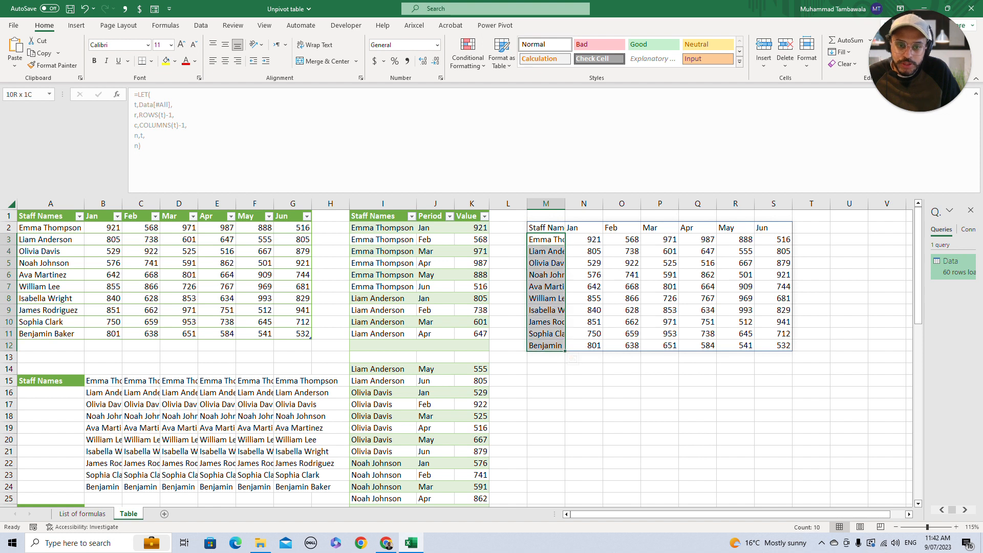
{"action": "key", "text": "Up"}
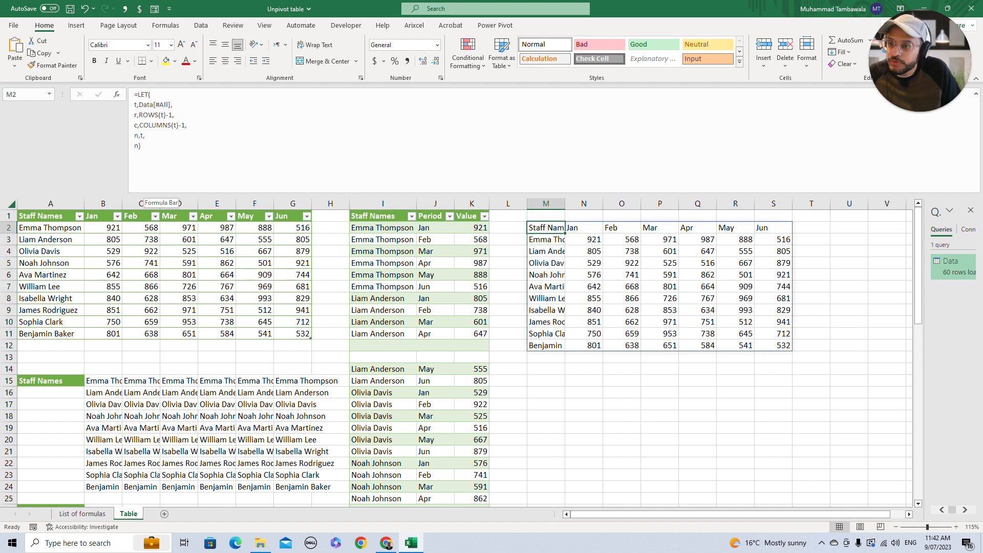
{"action": "left_click", "coordinate": [139, 135]}
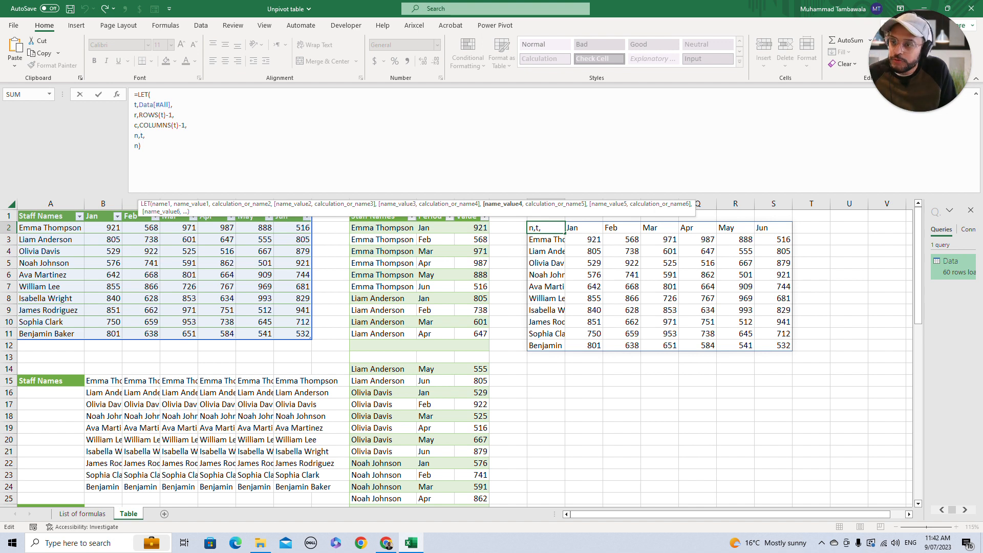
{"action": "type", "text": "TAKE("}
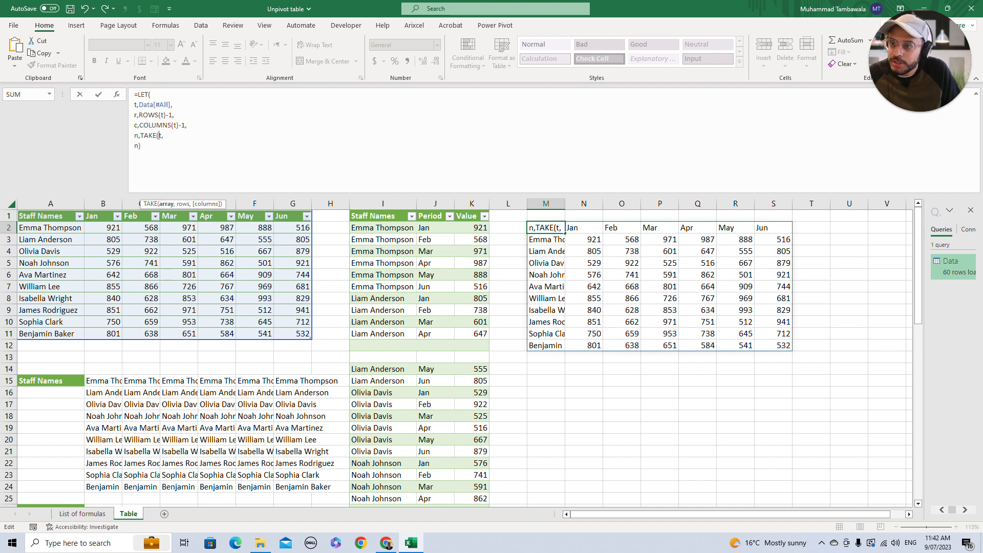
{"action": "key", "text": "End"}
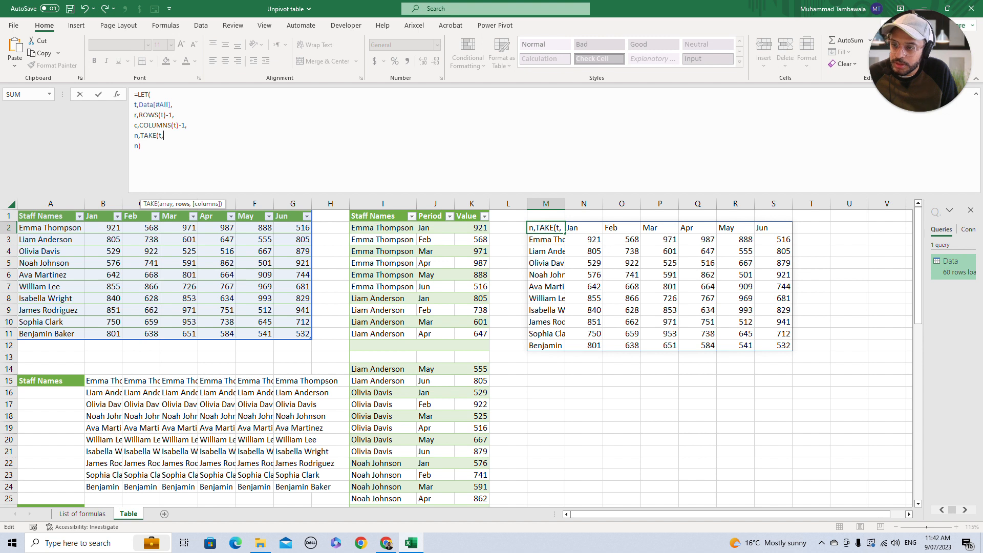
{"action": "type", "text": ","}
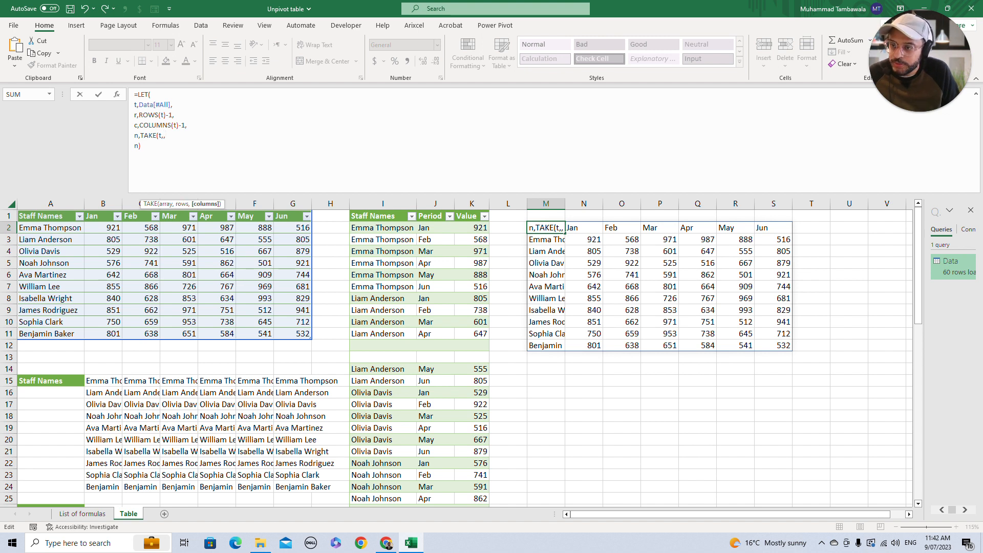
{"action": "type", "text": "1"}
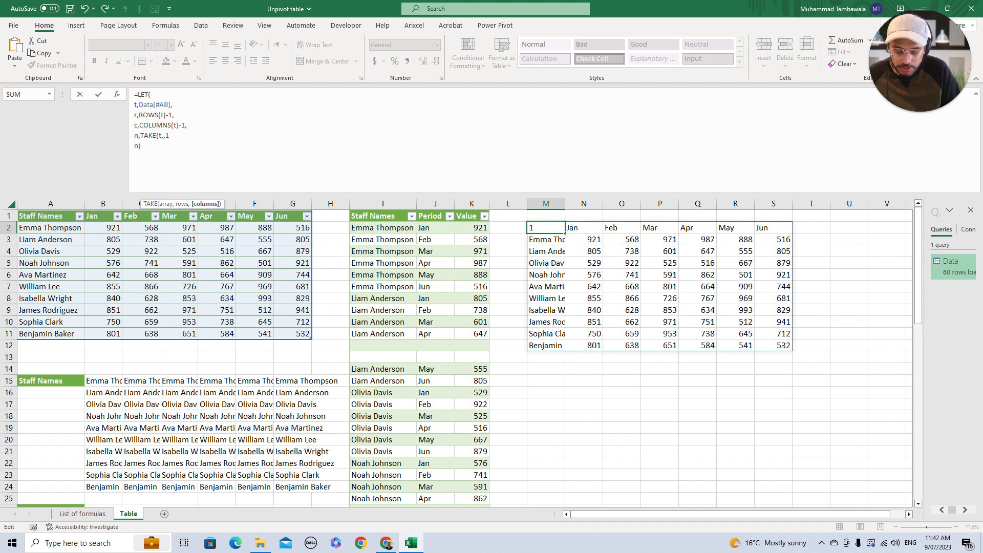
{"action": "key", "text": "Right"}
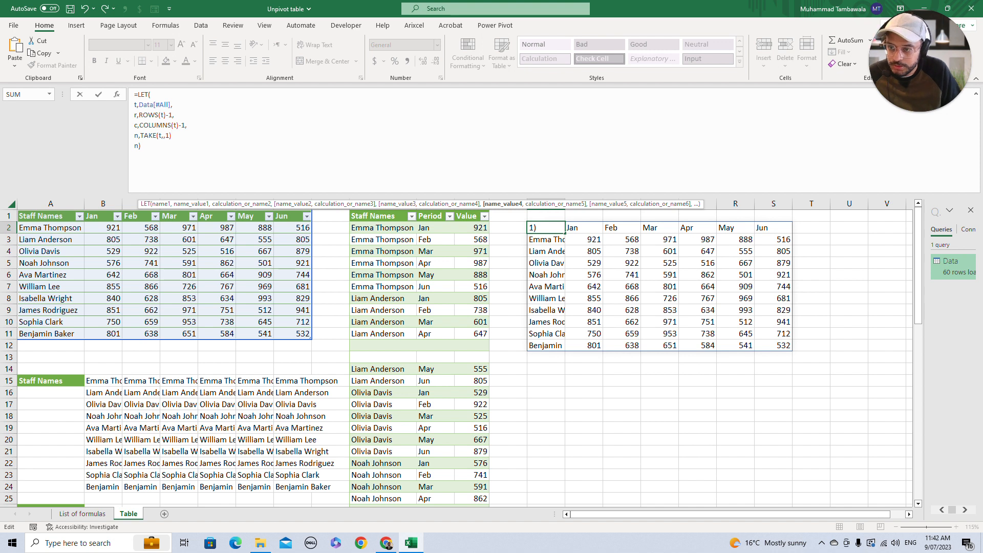
{"action": "type", "text": ","}
{"action": "key", "text": "ctrl+Return"}
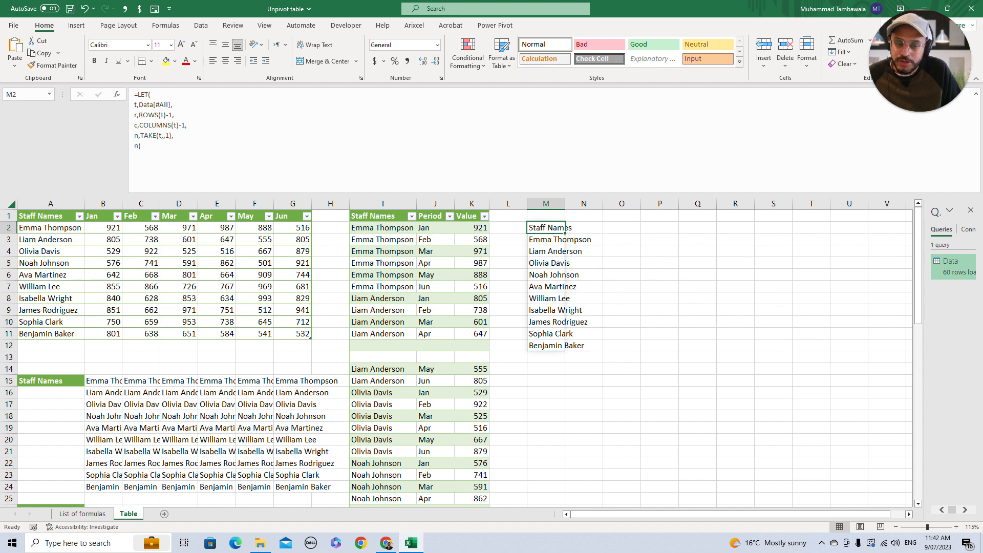
- Wrap the n definition in M2 as DROP(TAKE(t,,1),1) to exclude the header row, and enter the formula
{"action": "left_click", "coordinate": [67, 227]}
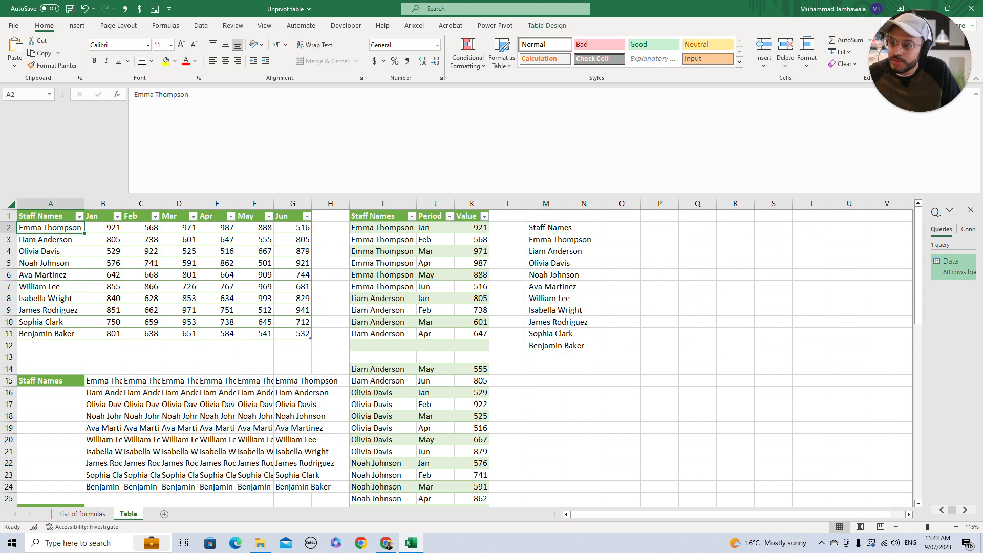
{"action": "left_click_drag", "start_coordinate": [68, 227], "coordinate": [51, 334]}
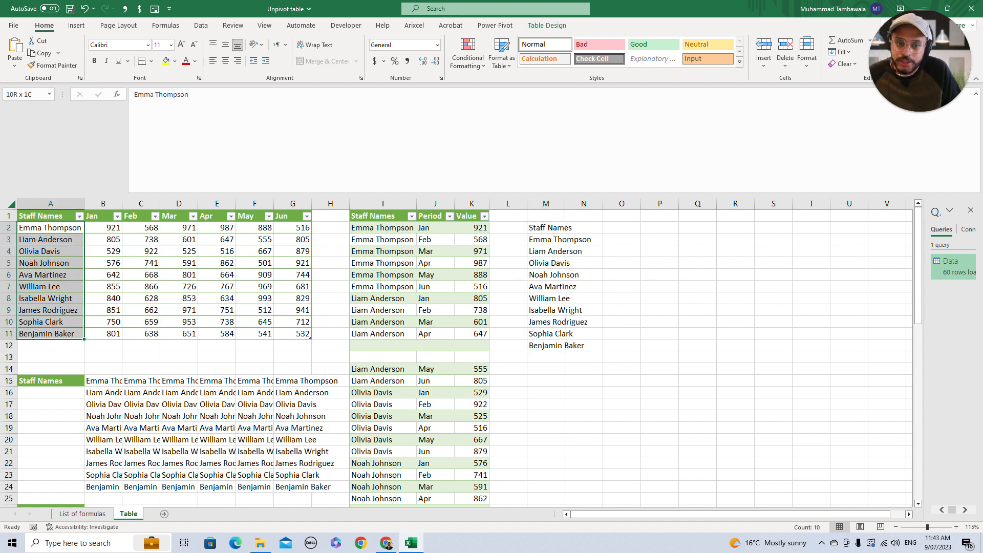
{"action": "left_click", "coordinate": [546, 228]}
{"action": "left_click", "coordinate": [140, 135]}
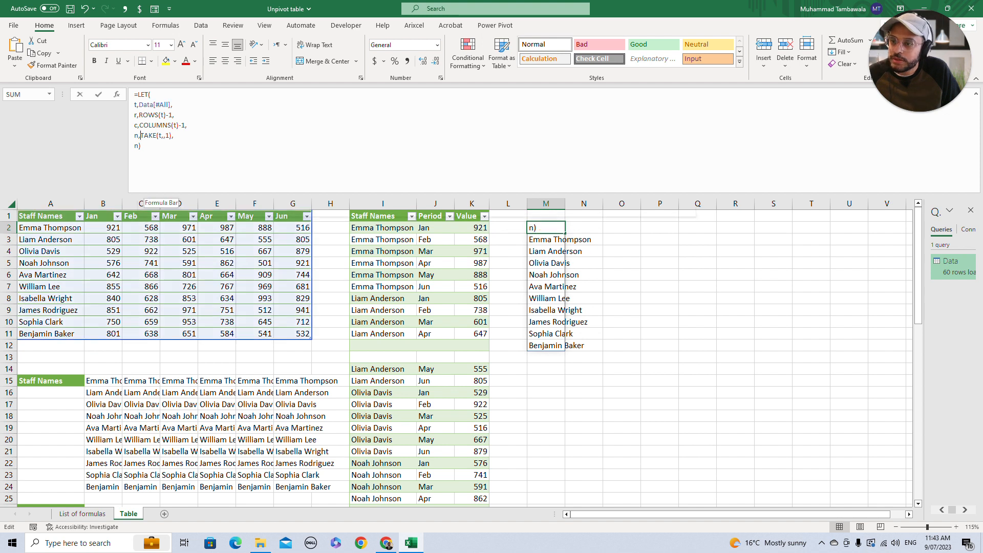
{"action": "type", "text": "dro"}
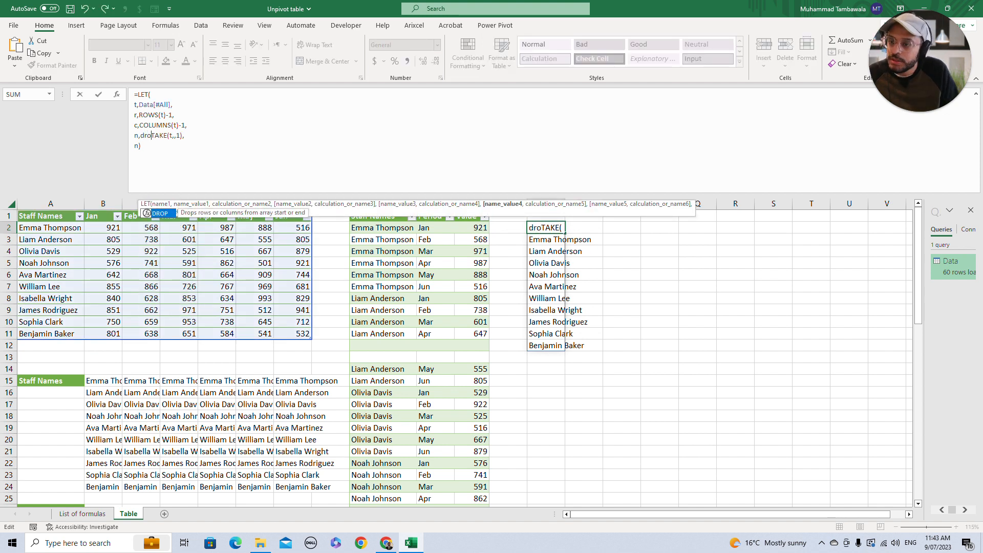
{"action": "key", "text": "Tab"}
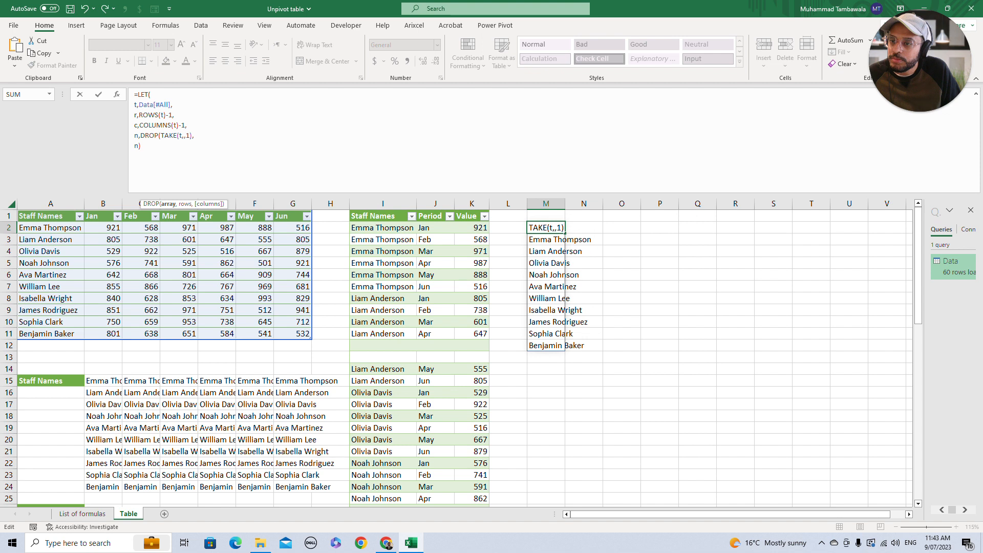
{"action": "key", "text": "shift+Left"}
{"action": "key", "text": "shift+Left"}
{"action": "key", "text": "shift+Left"}
{"action": "key", "text": "shift+Left"}
{"action": "key", "text": "shift+Left"}
{"action": "key", "text": "shift+Left"}
{"action": "key", "text": "shift+Left"}
{"action": "key", "text": "shift+Left"}
{"action": "key", "text": "shift+Left"}
{"action": "key", "text": "shift+Left"}
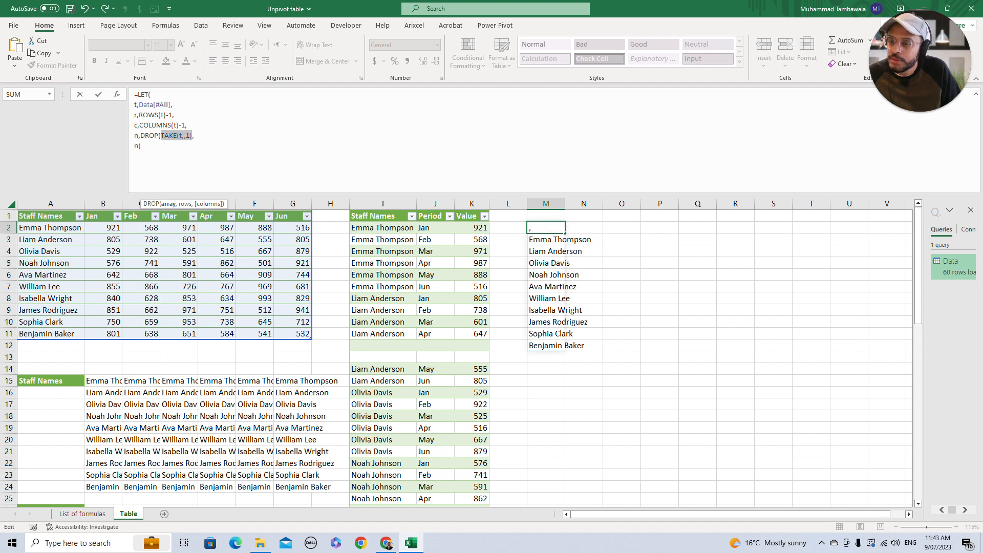
{"action": "key", "text": "Right"}
{"action": "key", "text": "Right"}
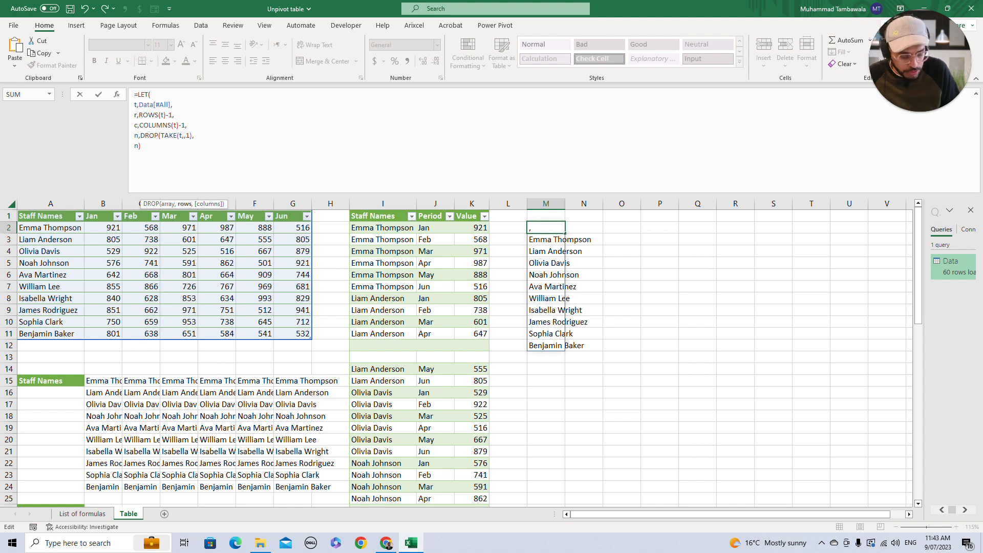
{"action": "type", "text": "1),"}
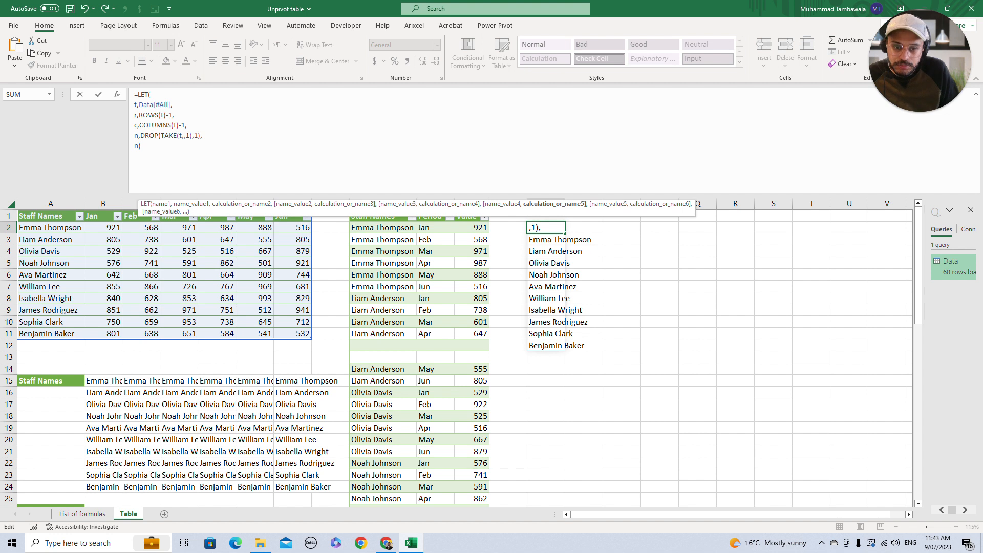
{"action": "key", "text": "ctrl+Return"}
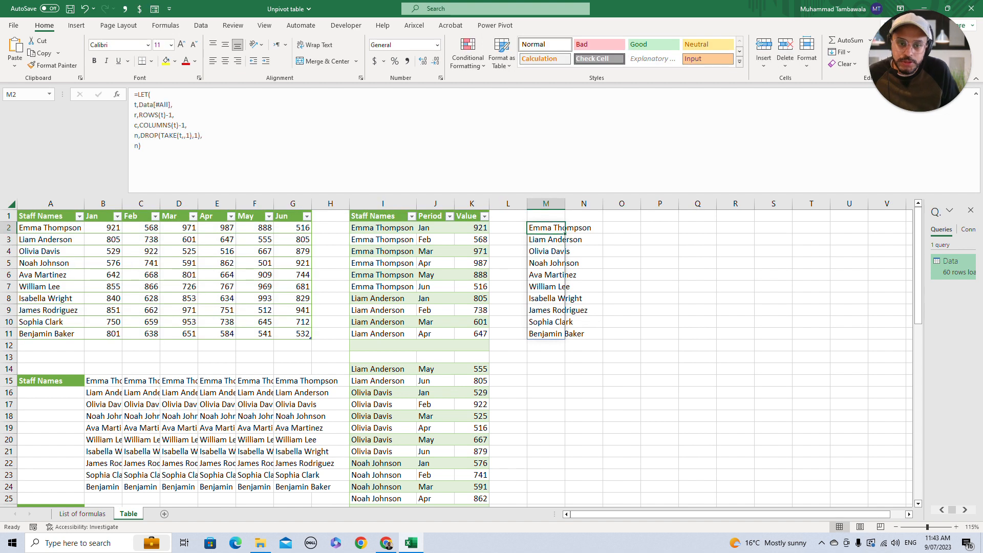
- Enter ABC in A12 directly below the source table to test whether the extracted names list expands
{"action": "left_click", "coordinate": [51, 228]}
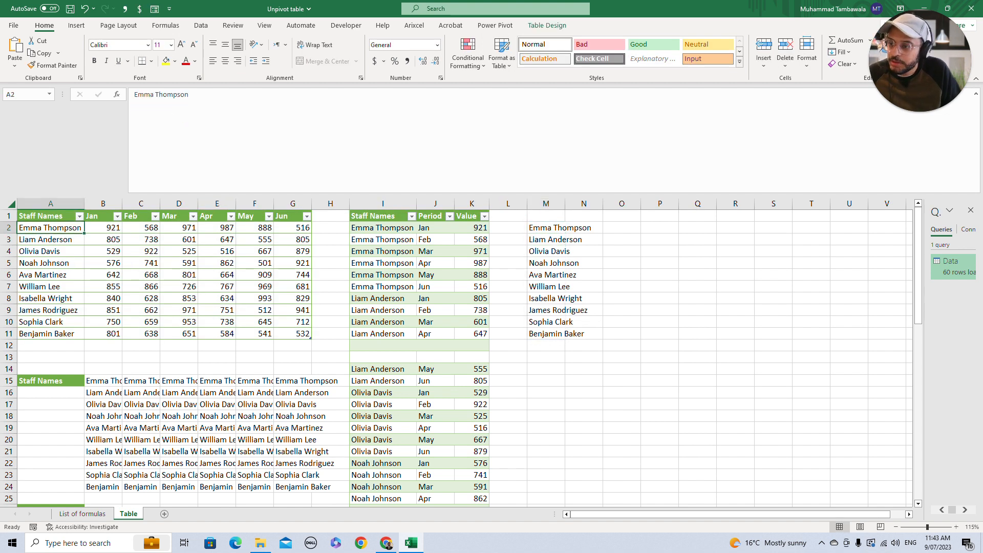
{"action": "key", "text": "ctrl+Down"}
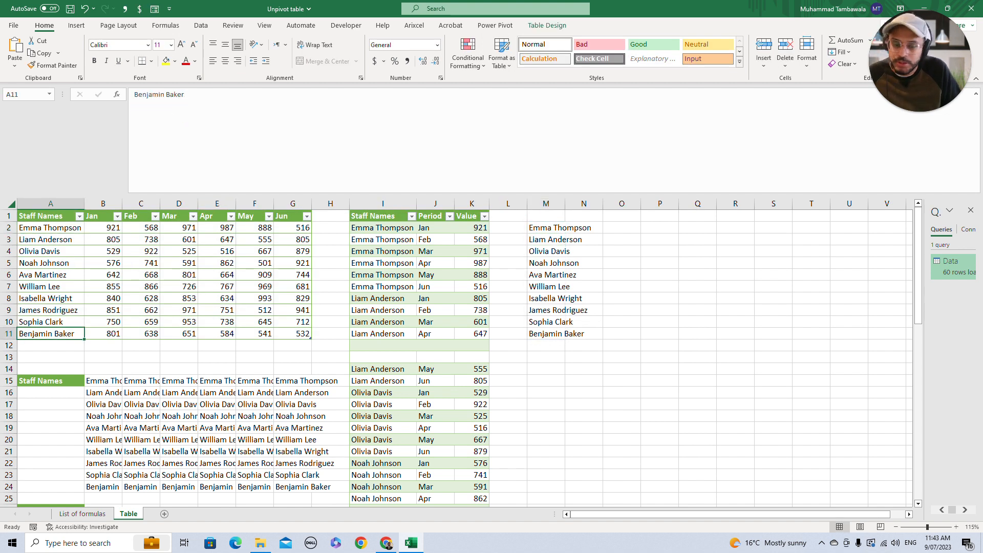
{"action": "key", "text": "Down"}
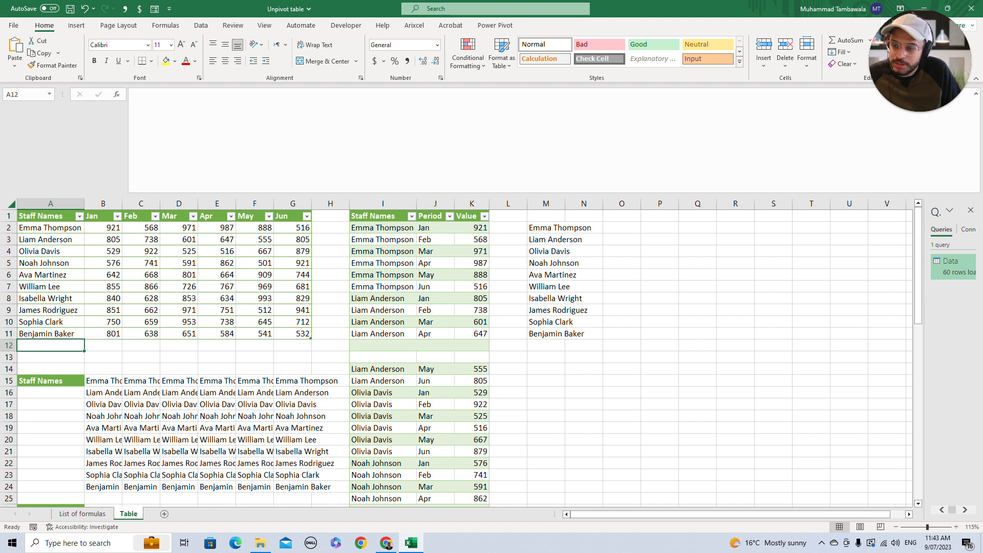
{"action": "type", "text": "ABC"}
{"action": "key", "text": "ctrl+Return"}
{"action": "key", "text": "ctrl+Right"}
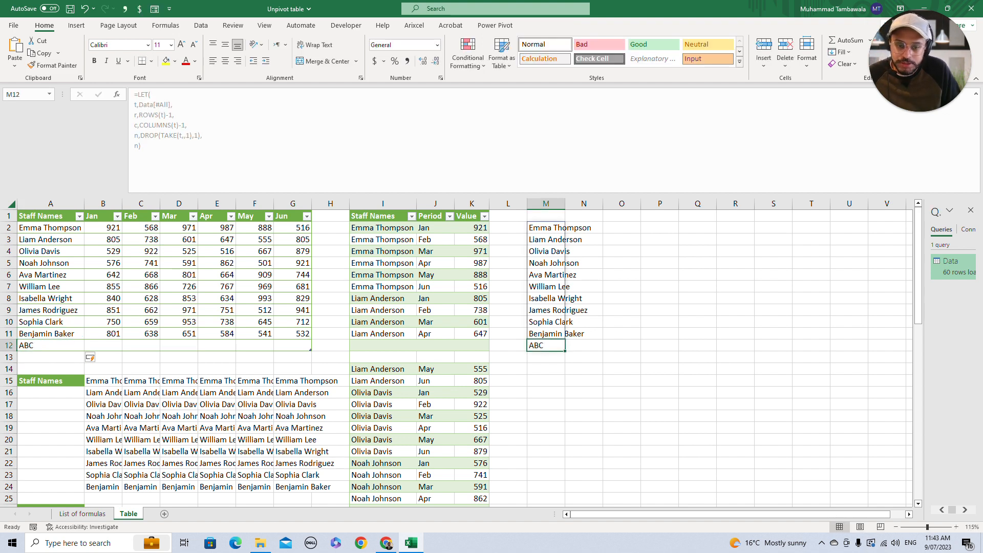
- Undo the ABC test row in the source table and return to the formula in M2
{"action": "key", "text": "ctrl+Left"}
{"action": "key", "text": "ctrl+z"}
{"action": "key", "text": "ctrl+z"}
{"action": "left_click", "coordinate": [546, 228]}
{"action": "scroll", "coordinate": [462, 357], "scroll_direction": "down", "scroll_amount": 1}
{"action": "scroll", "coordinate": [461, 356], "scroll_direction": "up", "scroll_amount": 1}
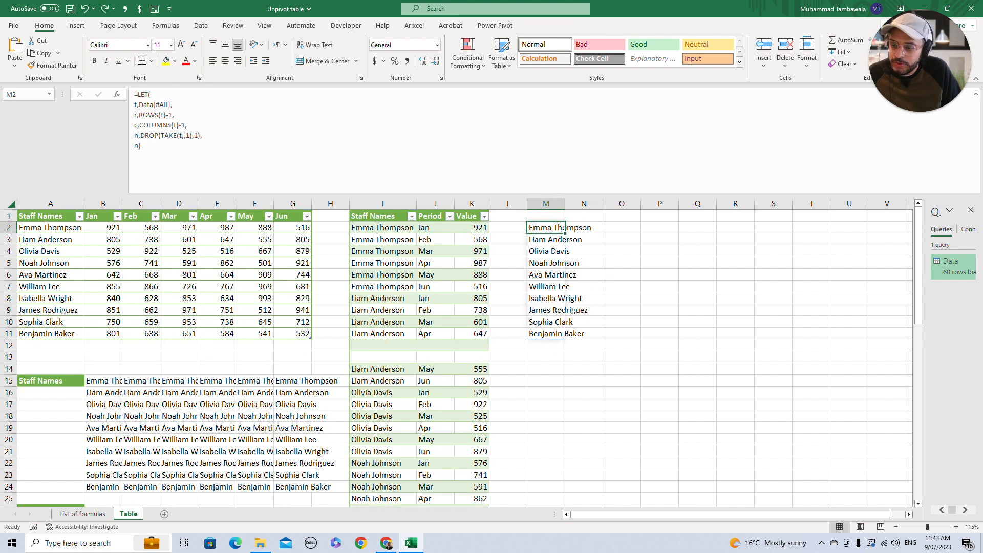
- Enter =SEQUENCE(10,6) in M13 to build a number grid with one row per staff member and one column per month
{"action": "left_click_drag", "start_coordinate": [141, 380], "coordinate": [292, 486]}
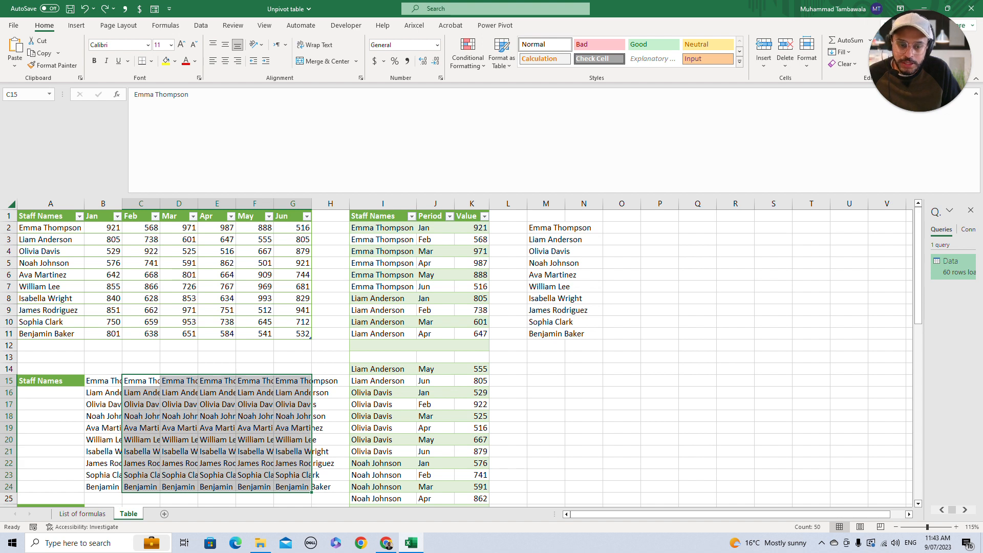
{"action": "left_click", "coordinate": [546, 357]}
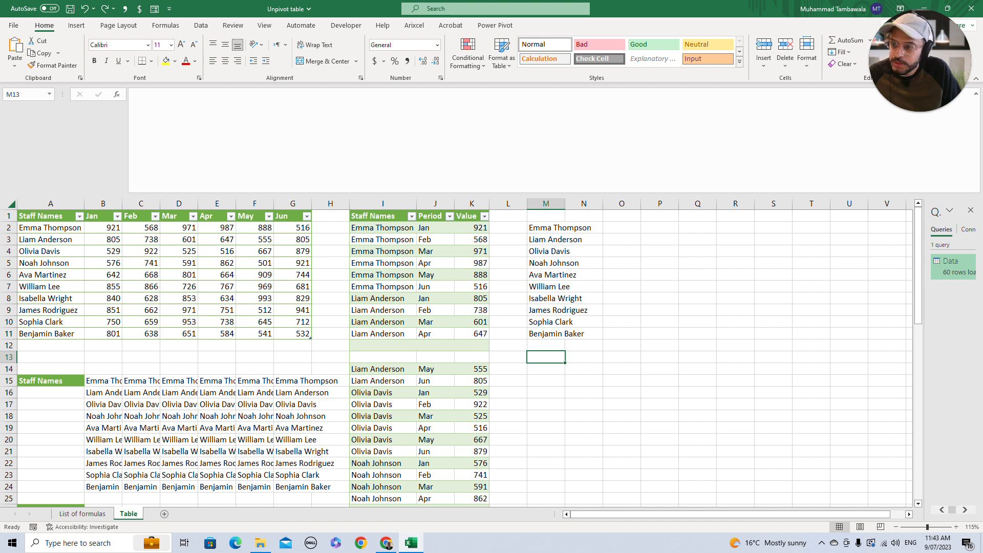
{"action": "left_click_drag", "start_coordinate": [51, 227], "coordinate": [50, 333]}
{"action": "left_click_drag", "start_coordinate": [100, 216], "coordinate": [291, 217]}
{"action": "left_click", "coordinate": [546, 358]}
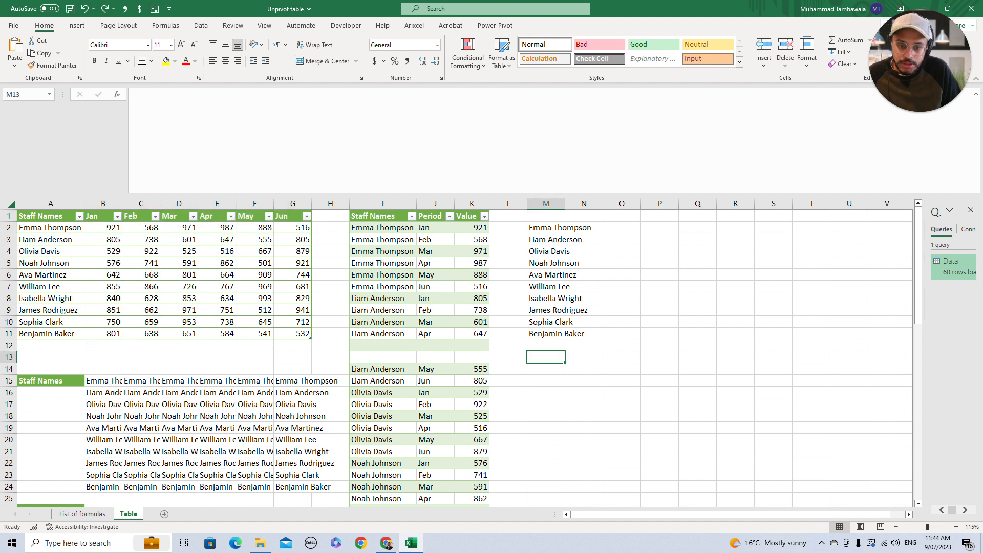
{"action": "type", "text": "=se"}
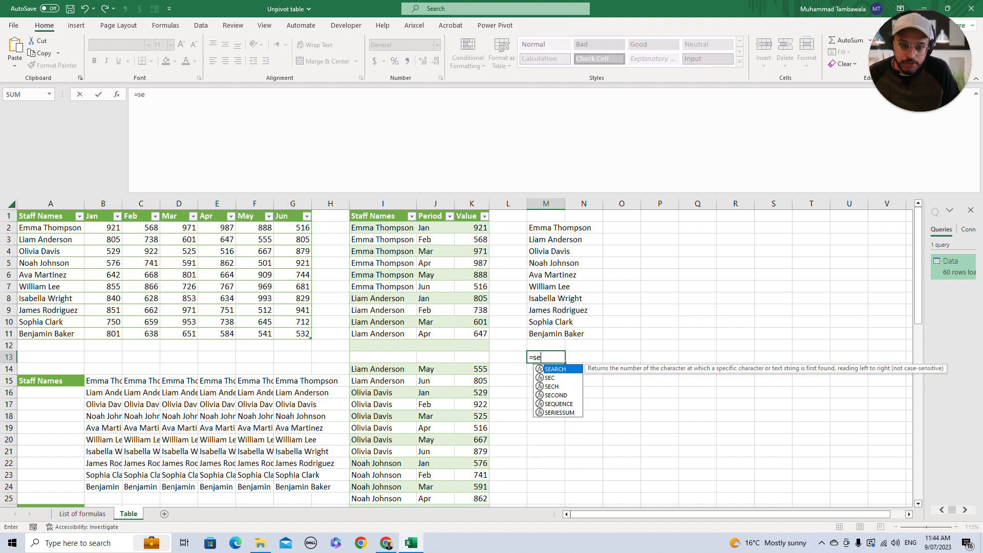
{"action": "key", "text": "Down"}
{"action": "key", "text": "Down"}
{"action": "key", "text": "Down"}
{"action": "key", "text": "Down"}
{"action": "key", "text": "Tab"}
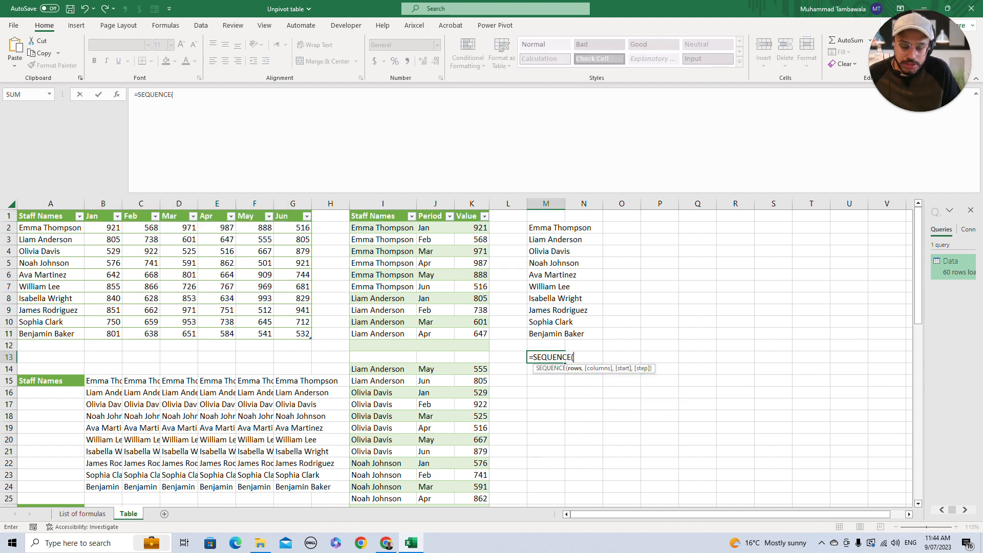
{"action": "type", "text": "10,"}
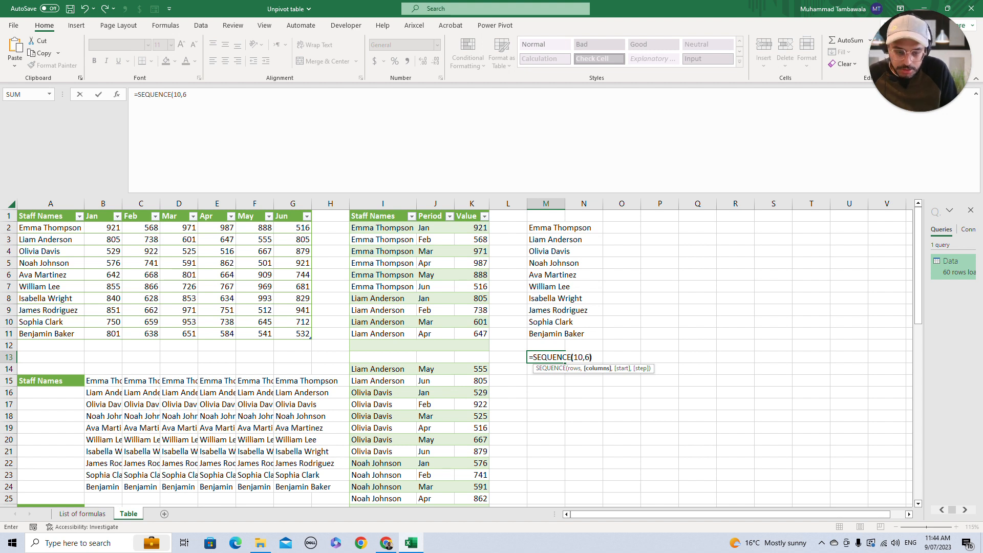
{"action": "type", "text": "6)"}
{"action": "key", "text": "ctrl+Return"}
{"action": "key", "text": "ctrl+a"}
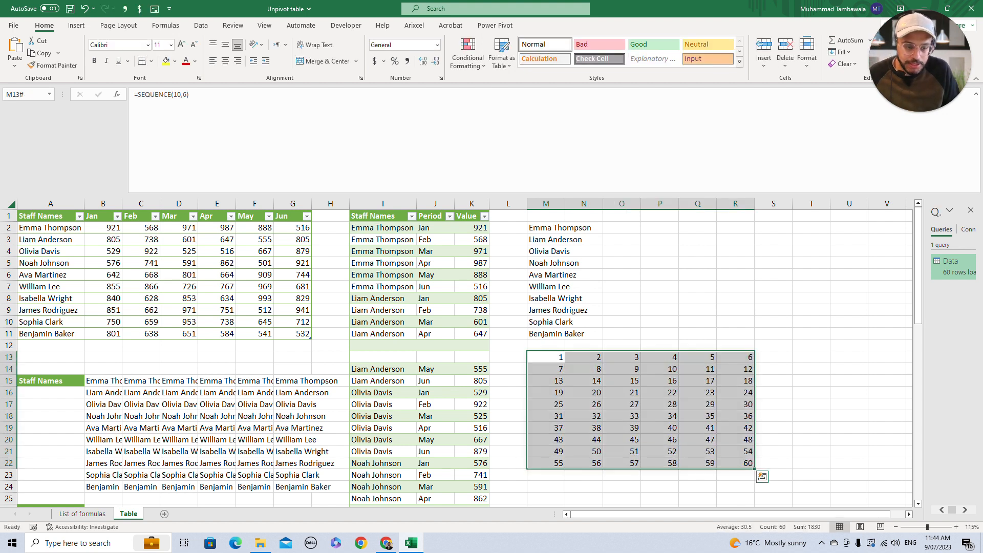
{"action": "key", "text": "Right"}
{"action": "key", "text": "Left"}
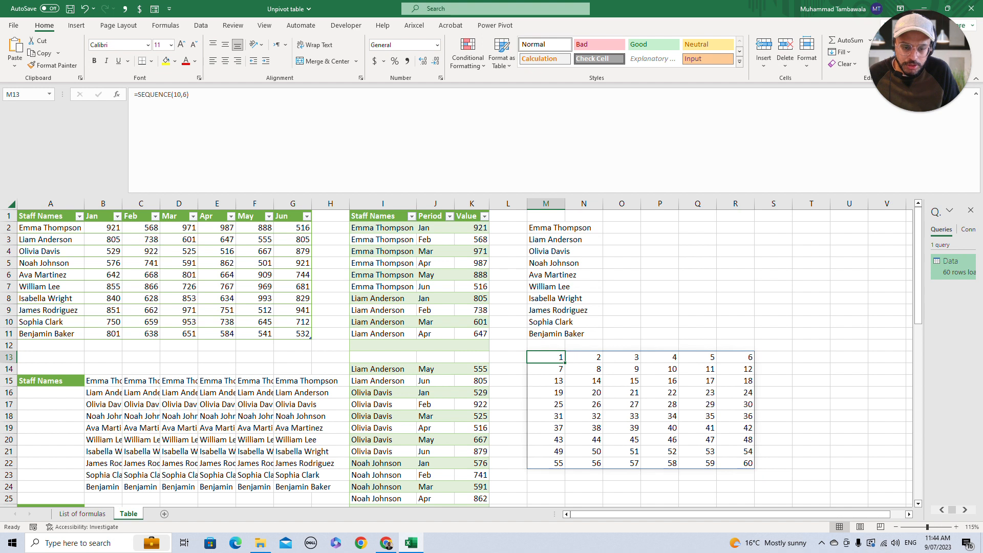
{"action": "key", "text": "ctrl+shift+Right"}
{"action": "key", "text": "Down"}
{"action": "key", "text": "Right"}
{"action": "key", "text": "Up"}
{"action": "key", "text": "Left"}
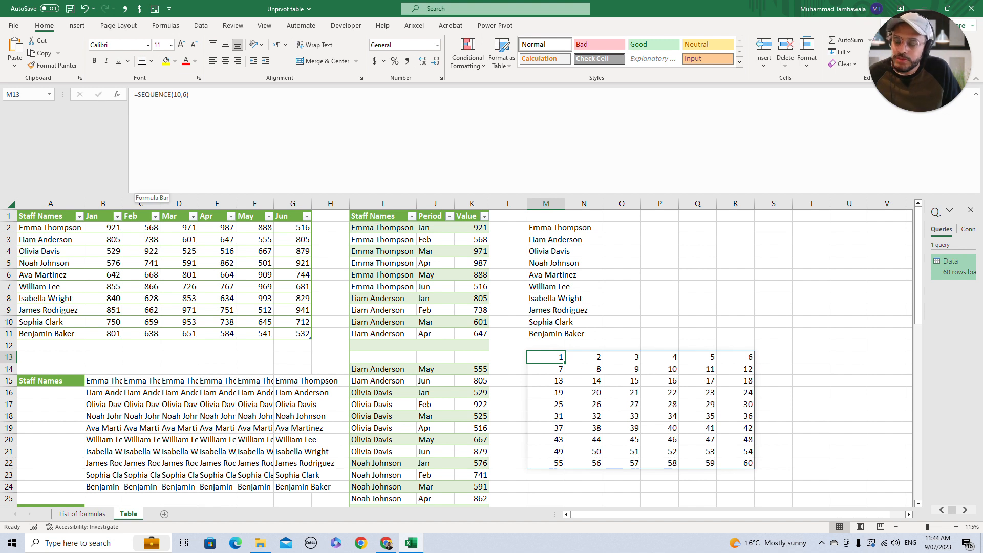
- Change the M13 formula to =IF(SEQUENCE(10,6)>0,M2#) to repeat the staff names across the grid
{"action": "left_click", "coordinate": [137, 94]}
{"action": "type", "text": "IF("}
{"action": "key", "text": "End"}
{"action": "type", "text": ">0,"}
{"action": "left_click", "coordinate": [563, 227]}
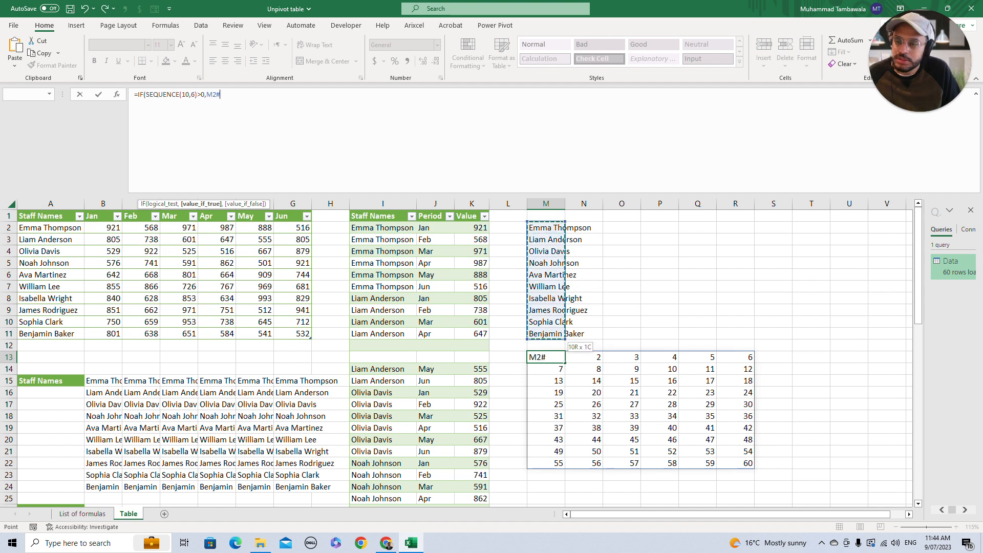
{"action": "type", "text": ","}
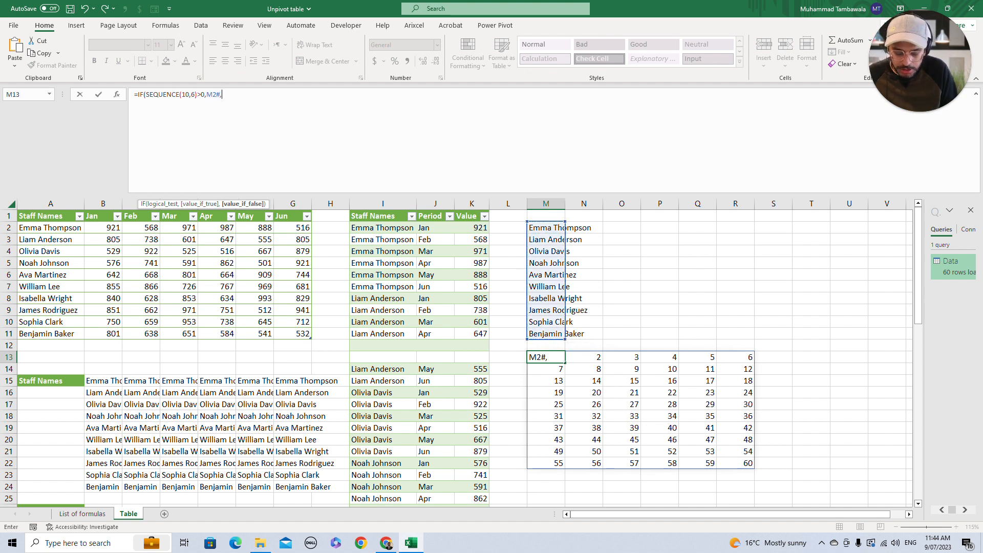
{"action": "key", "text": "BackSpace"}
{"action": "type", "text": ")"}
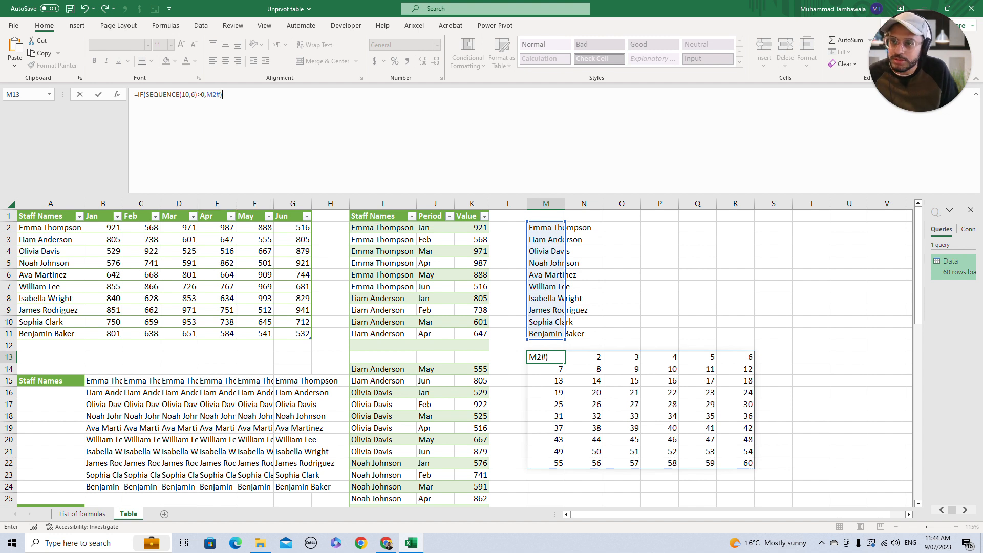
{"action": "key", "text": "Return"}
{"action": "key", "text": "ctrl+shift+Right"}
{"action": "key", "text": "ctrl+shift+Down"}
{"action": "key", "text": "Right"}
{"action": "key", "text": "Left"}
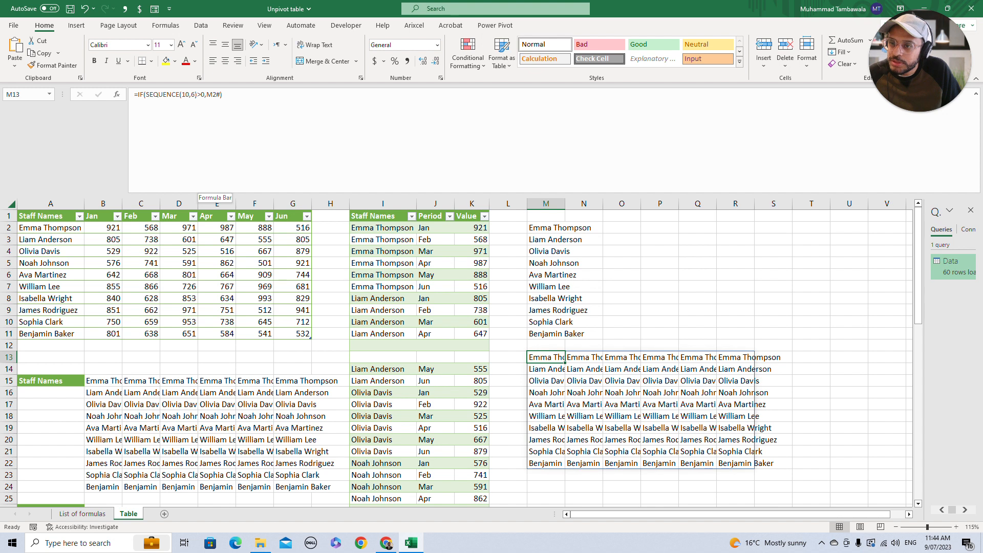
- Simplify the M13 formula to =IF(SEQUENCE(,6),M2#) by removing the row count and the >0 comparison
{"action": "left_click", "coordinate": [188, 94]}
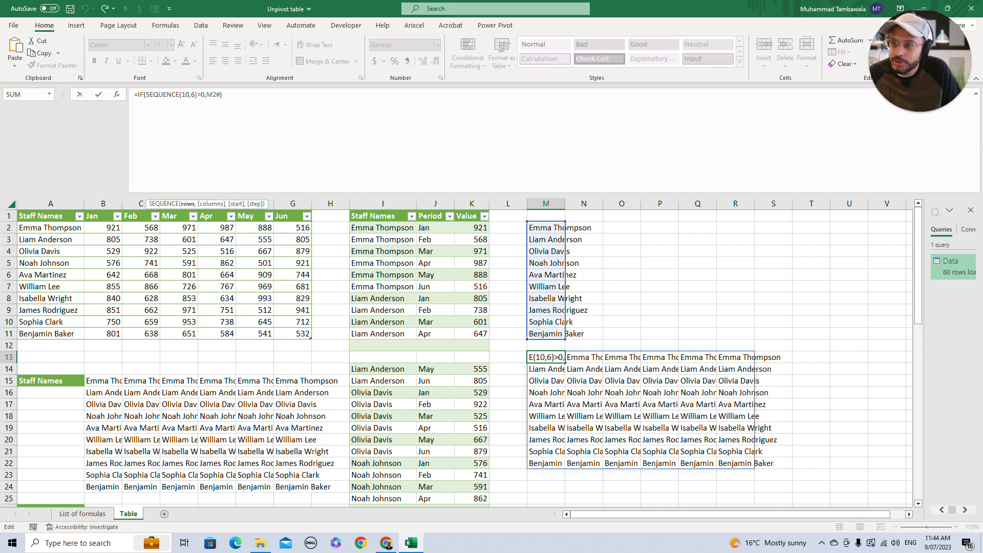
{"action": "key", "text": "BackSpace"}
{"action": "key", "text": "BackSpace"}
{"action": "key", "text": "Right"}
{"action": "key", "text": "Right"}
{"action": "key", "text": "Right"}
{"action": "key", "text": "BackSpace"}
{"action": "key", "text": "BackSpace"}
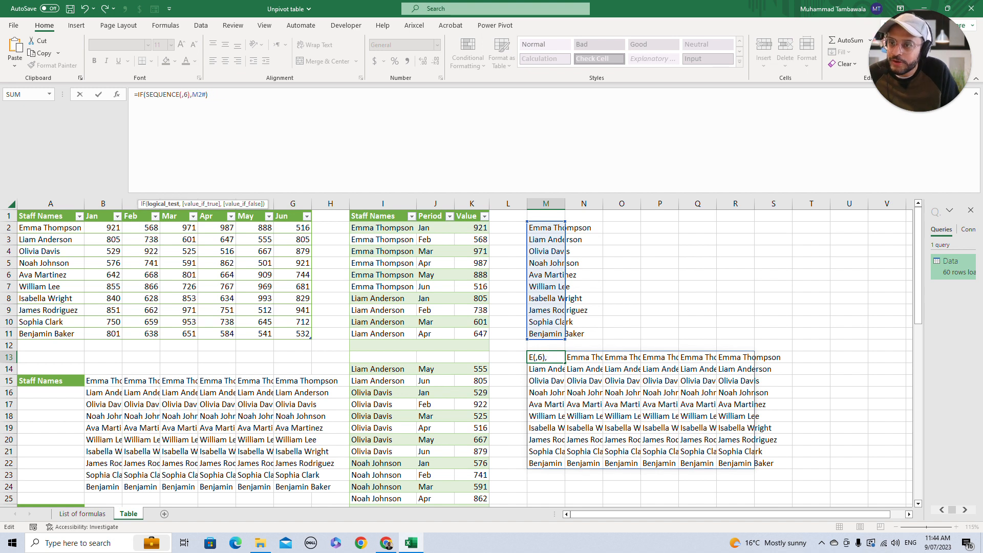
{"action": "key", "text": "ctrl+Return"}
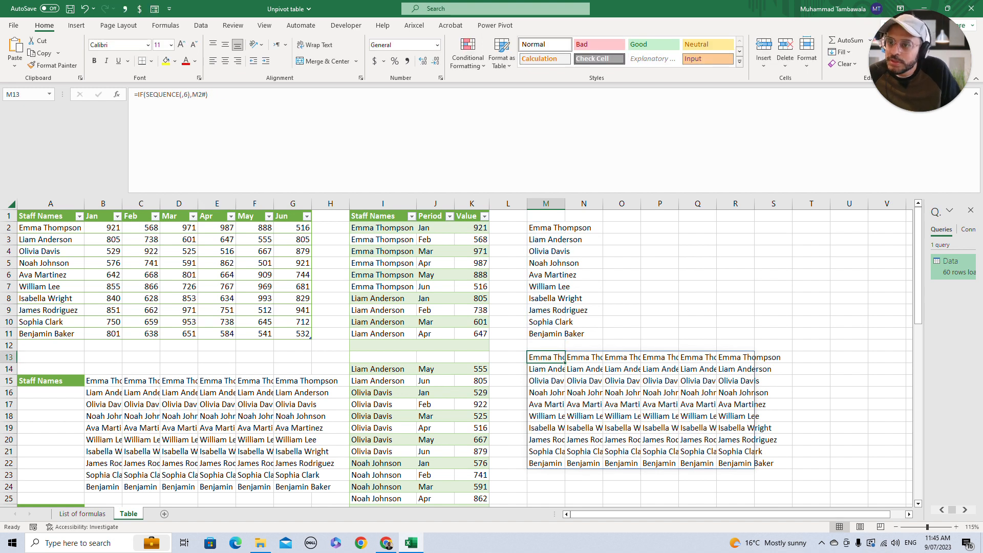
- Restore 10 as the row count so M13 reads =IF(SEQUENCE(10,6),M2#), and go back to the LET formula in M2
{"action": "left_click", "coordinate": [182, 94]}
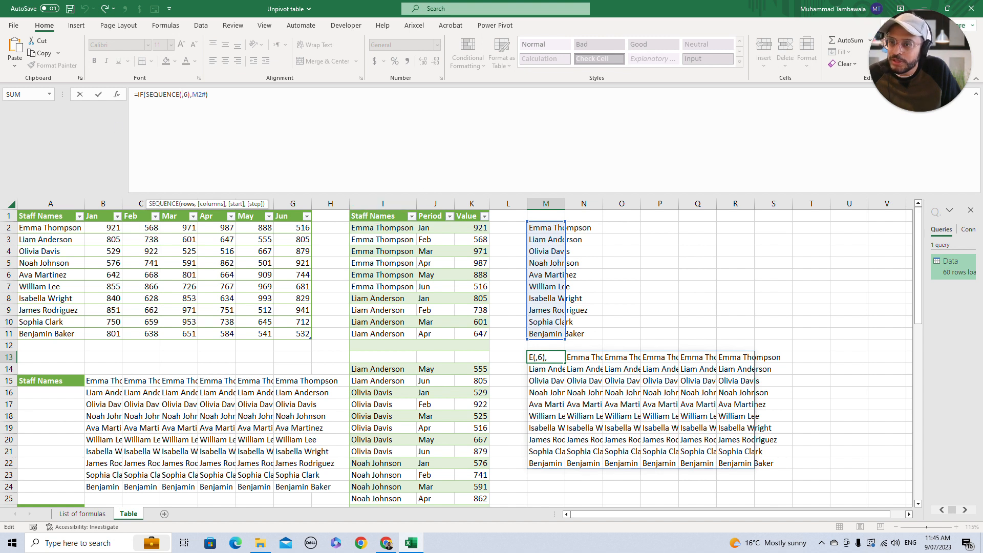
{"action": "type", "text": "10"}
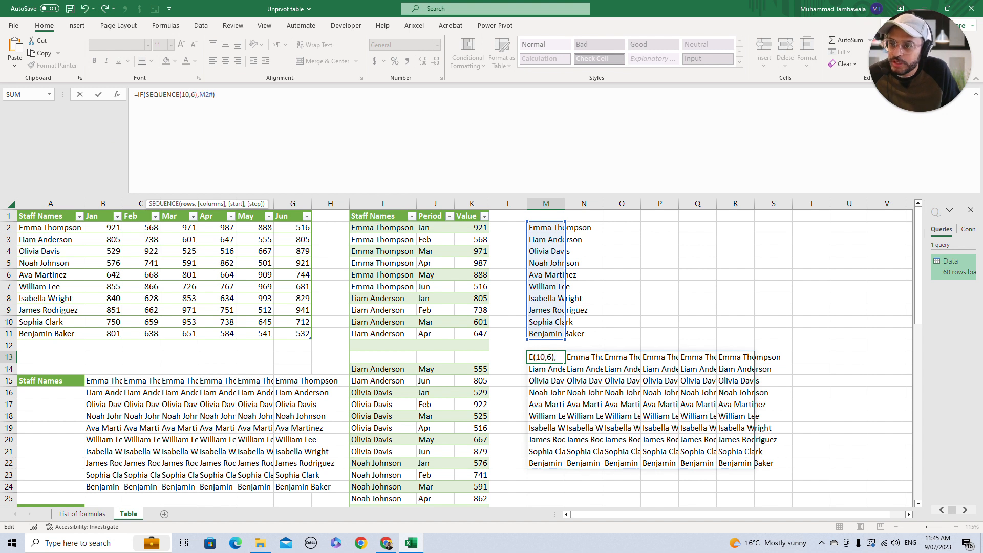
{"action": "key", "text": "Return"}
{"action": "key", "text": "Up"}
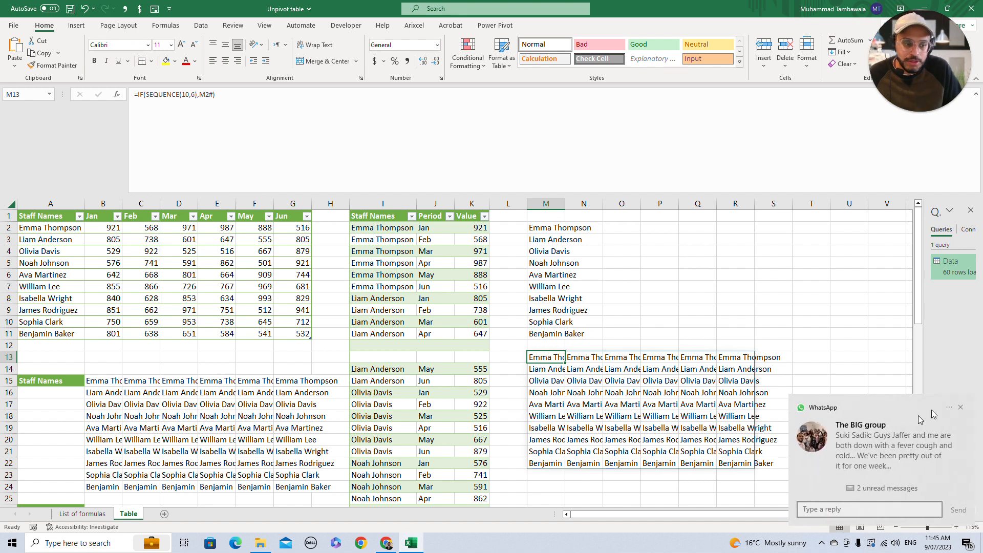
{"action": "left_click", "coordinate": [961, 408]}
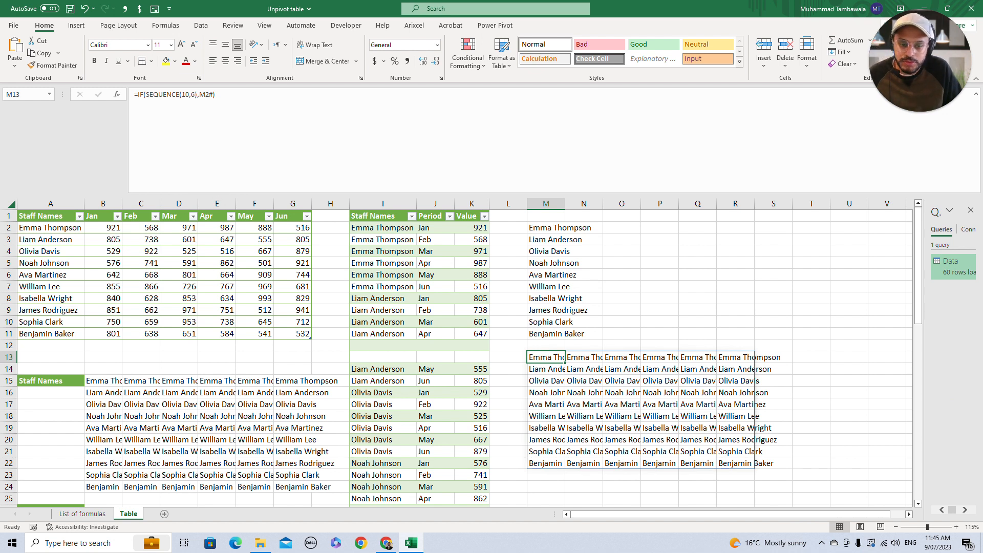
{"action": "left_click", "coordinate": [545, 228]}
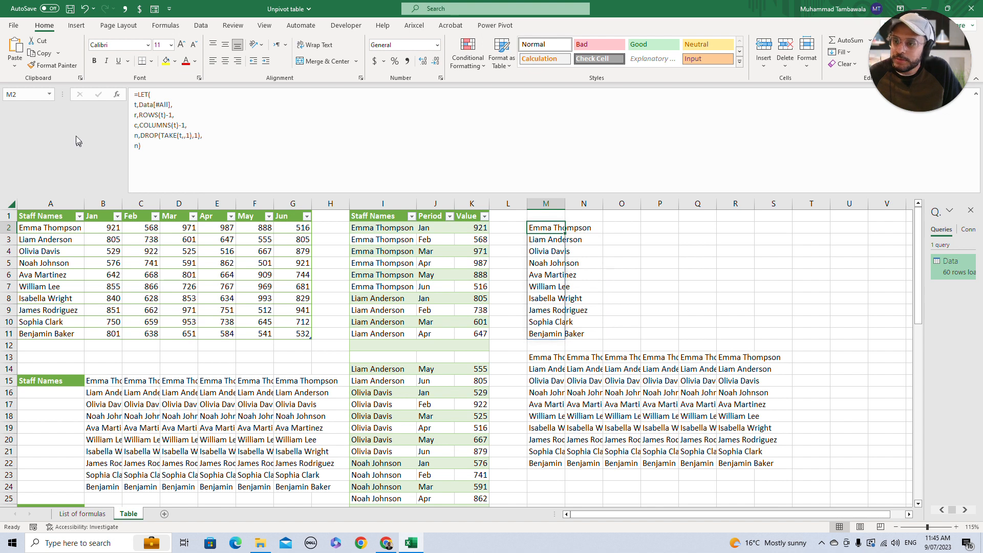
- Wrap the n definition in the M2 LET formula as IF(SEQUENCE(r,c),DROP(TAKE(t,,1),1)) to repeat the staff names across the month columns
{"action": "left_click", "coordinate": [138, 136]}
{"action": "key", "text": "Right"}
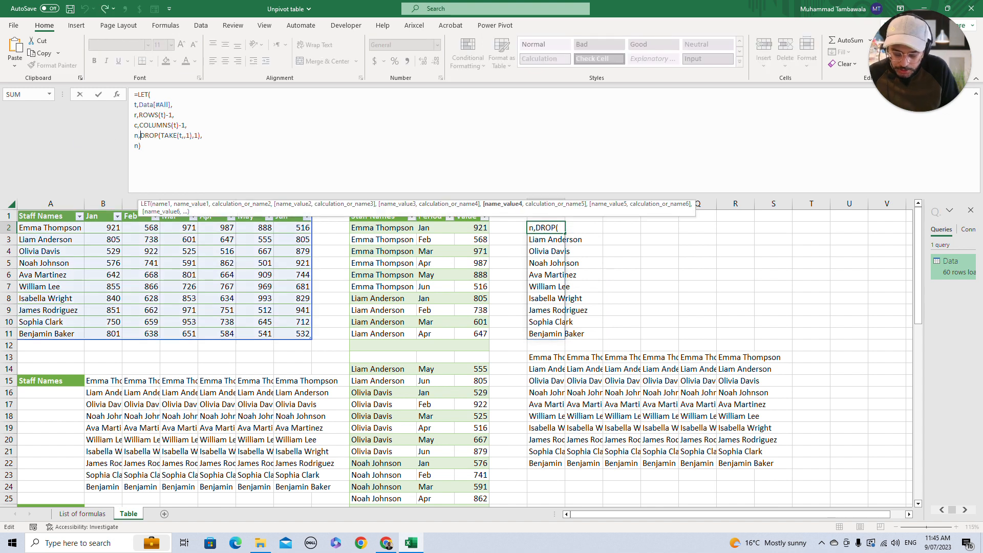
{"action": "type", "text": "IF(se"}
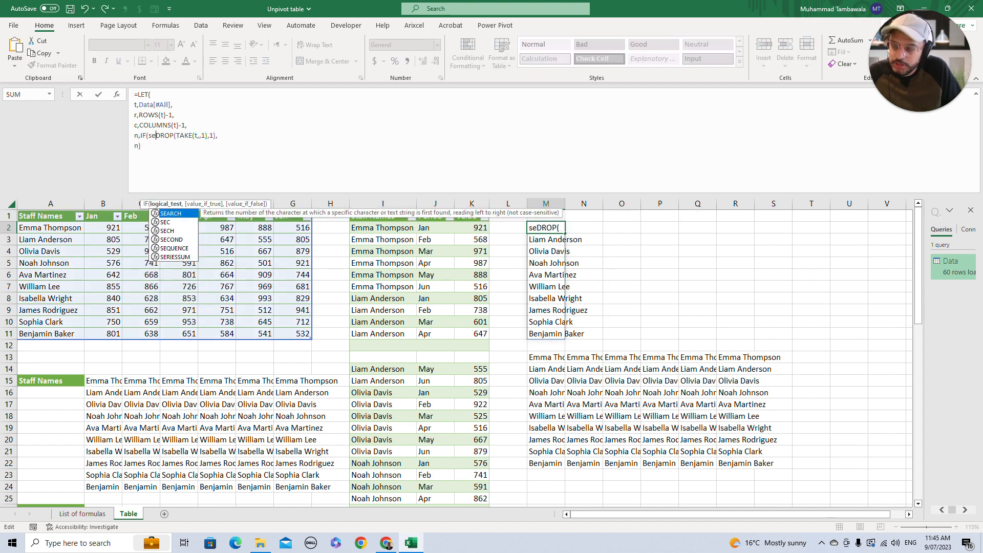
{"action": "double_click", "coordinate": [174, 248]}
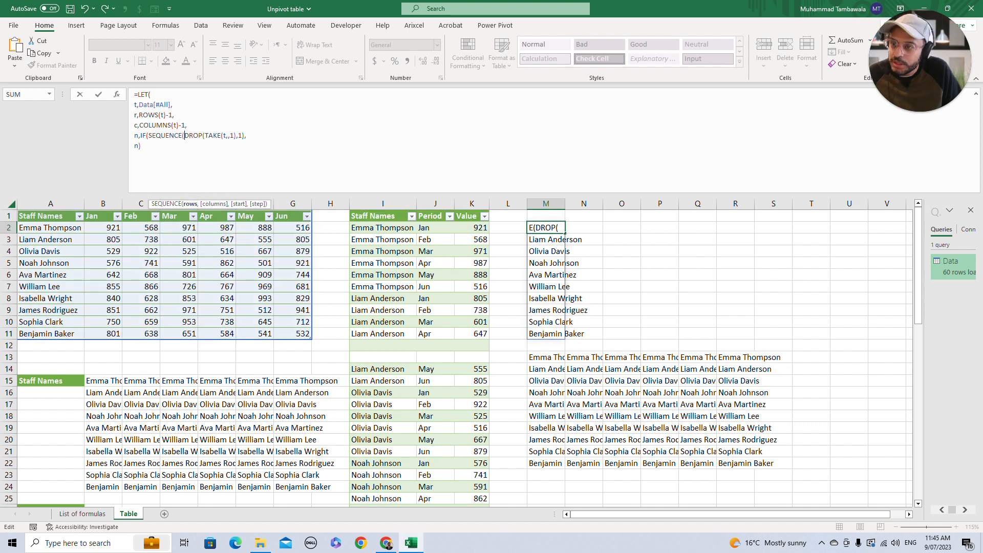
{"action": "type", "text": "r"}
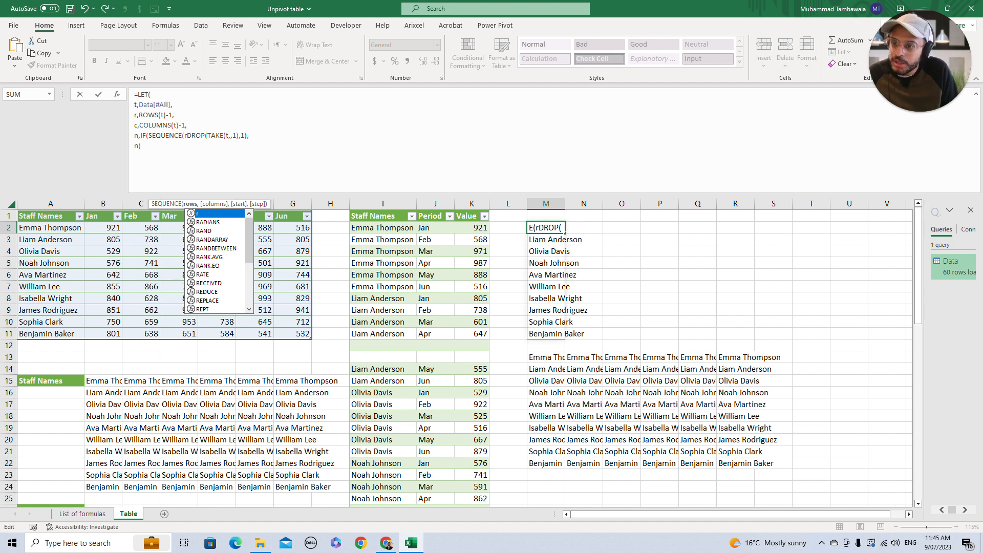
{"action": "type", "text": ",c"}
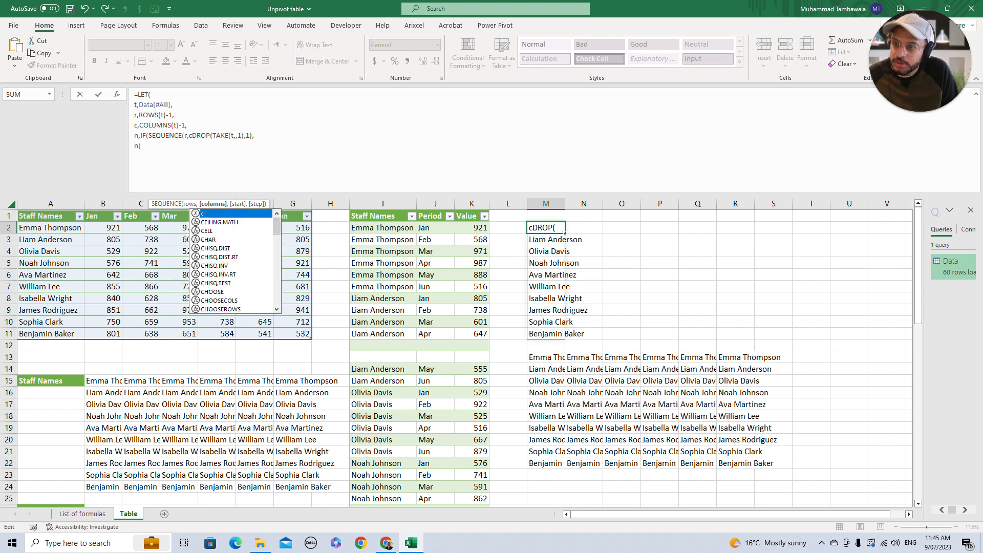
{"action": "type", "text": ")"}
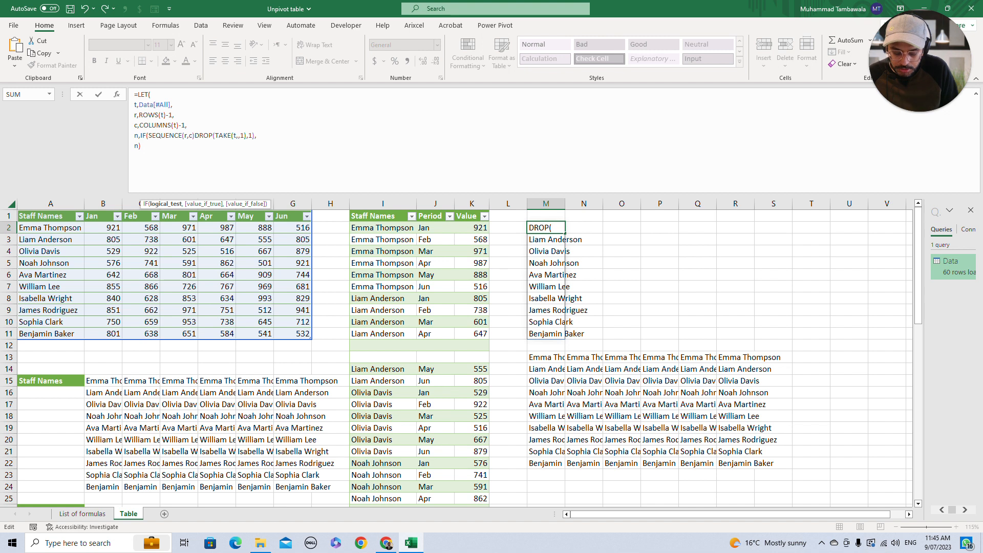
{"action": "type", "text": ","}
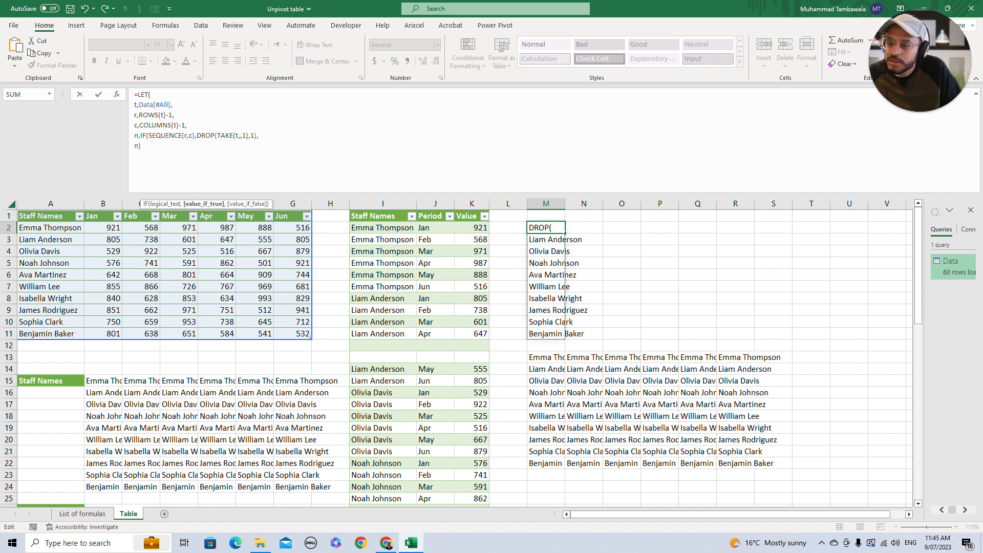
{"action": "left_click_drag", "start_coordinate": [196, 136], "coordinate": [256, 136]}
{"action": "left_click", "coordinate": [256, 136]}
{"action": "type", "text": ")"}
{"action": "key", "text": "ctrl+Return"}
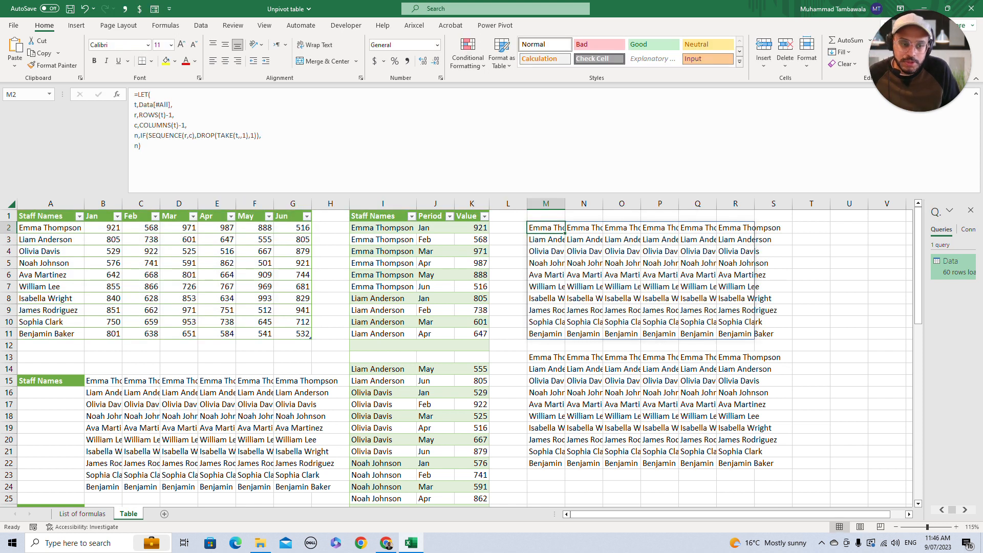
- Delete the helper formula in M13 and return to the LET formula in M2
{"action": "key", "text": "ctrl+Down"}
{"action": "key", "text": "Down"}
{"action": "key", "text": "Down"}
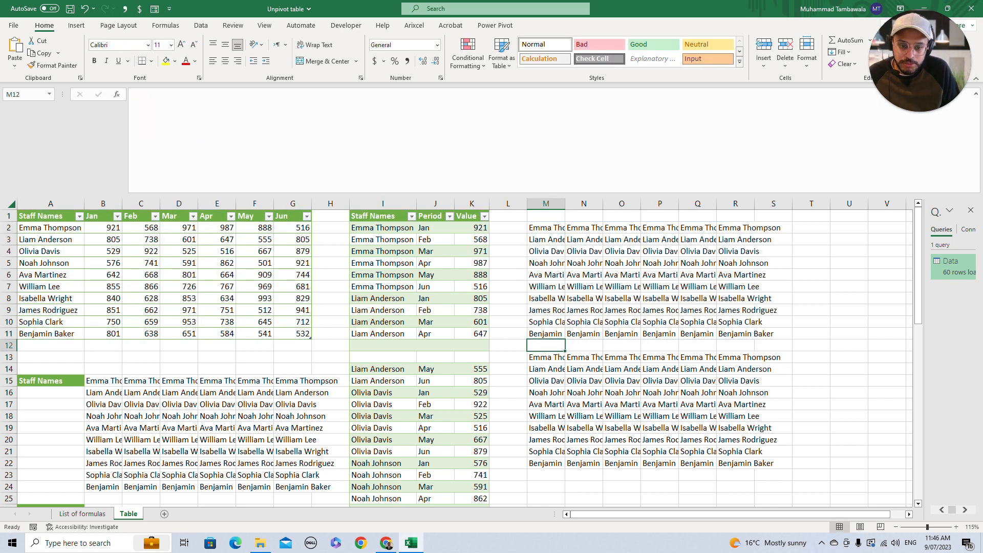
{"action": "key", "text": "Delete"}
{"action": "key", "text": "Up"}
{"action": "key", "text": "Up"}
{"action": "key", "text": "Up"}
{"action": "key", "text": "Up"}
{"action": "key", "text": "Up"}
{"action": "key", "text": "Up"}
{"action": "key", "text": "Up"}
{"action": "key", "text": "Up"}
{"action": "key", "text": "Up"}
{"action": "key", "text": "Up"}
{"action": "key", "text": "Up"}
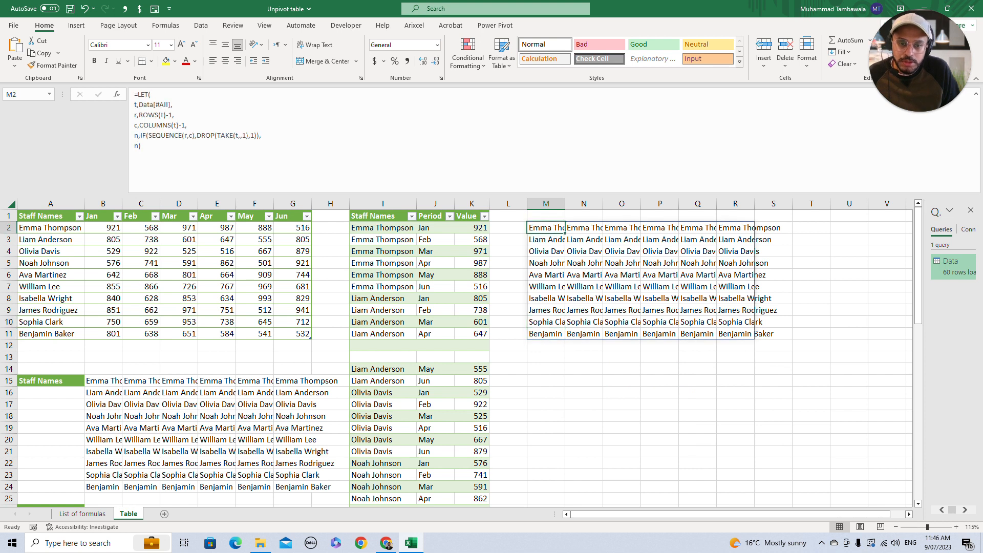
- Check the sample Staff Names and Period grids, and duplicate the n definition in M2's LET formula as a new line named m
{"action": "left_click_drag", "start_coordinate": [102, 381], "coordinate": [292, 487]}
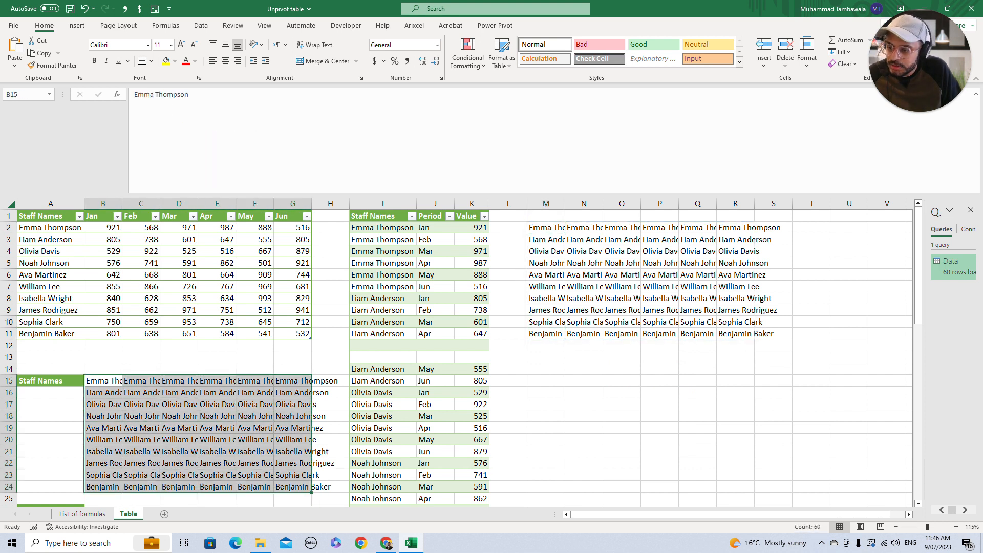
{"action": "scroll", "coordinate": [389, 358], "scroll_direction": "down", "scroll_amount": 5}
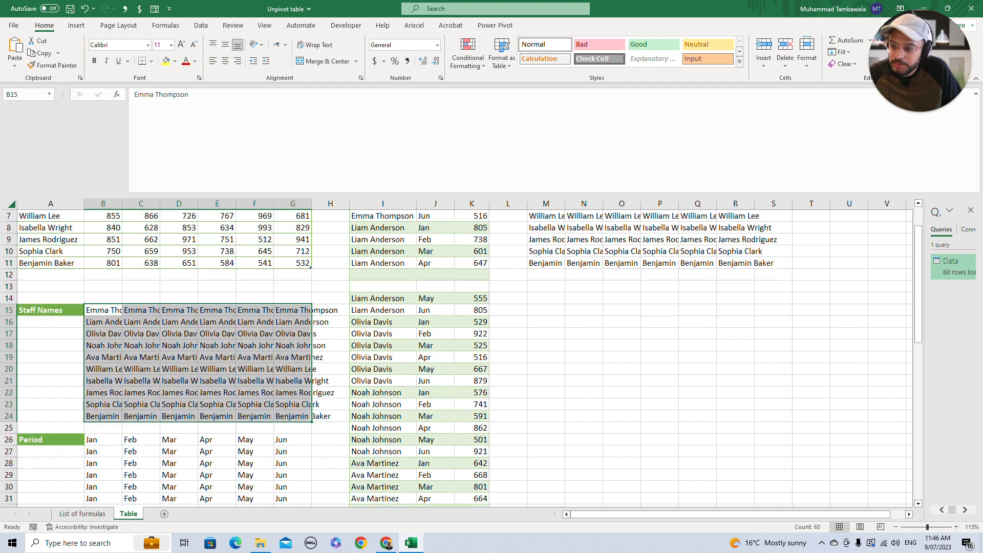
{"action": "scroll", "coordinate": [389, 358], "scroll_direction": "down", "scroll_amount": 3}
{"action": "scroll", "coordinate": [389, 359], "scroll_direction": "up", "scroll_amount": 8}
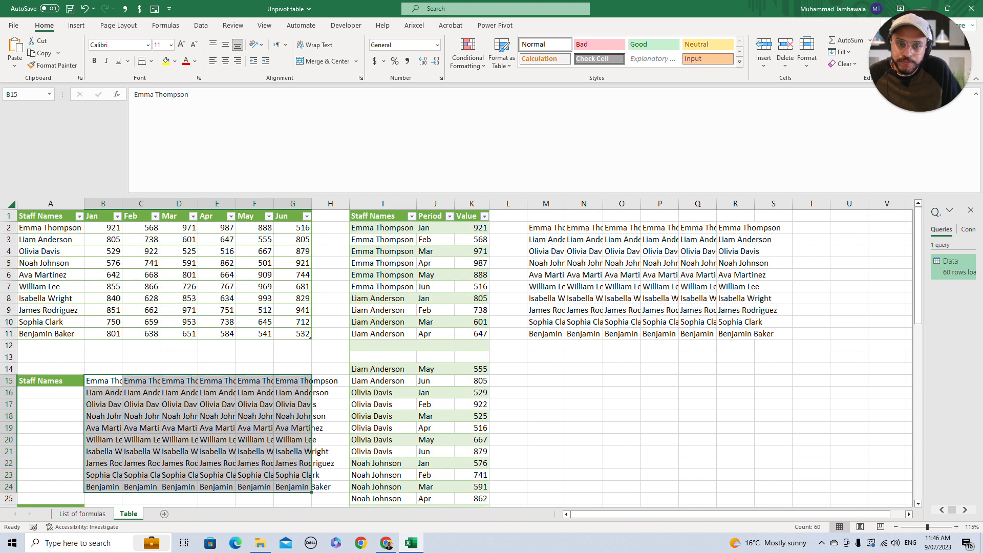
{"action": "left_click", "coordinate": [546, 227]}
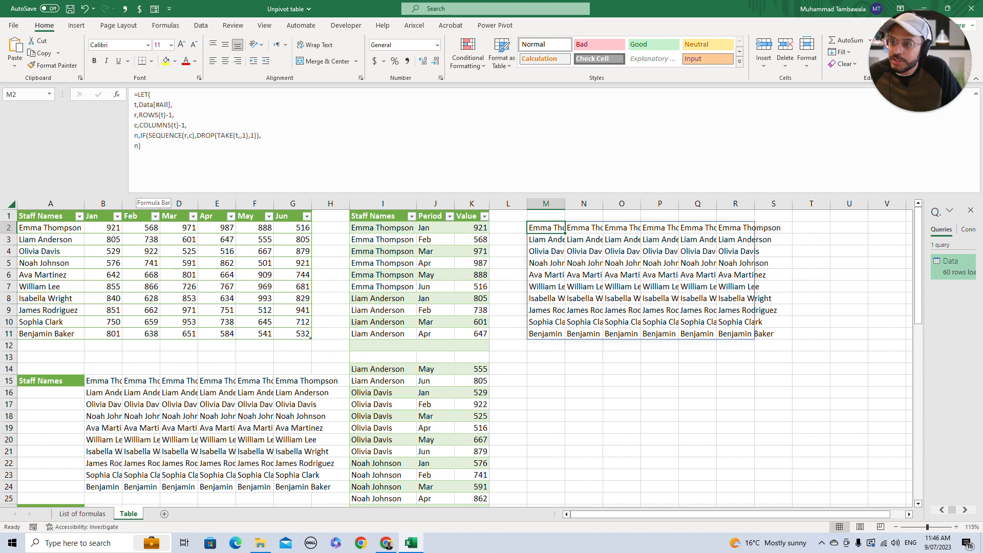
{"action": "left_click", "coordinate": [138, 146]}
{"action": "key", "text": "BackSpace"}
{"action": "type", "text": "m"}
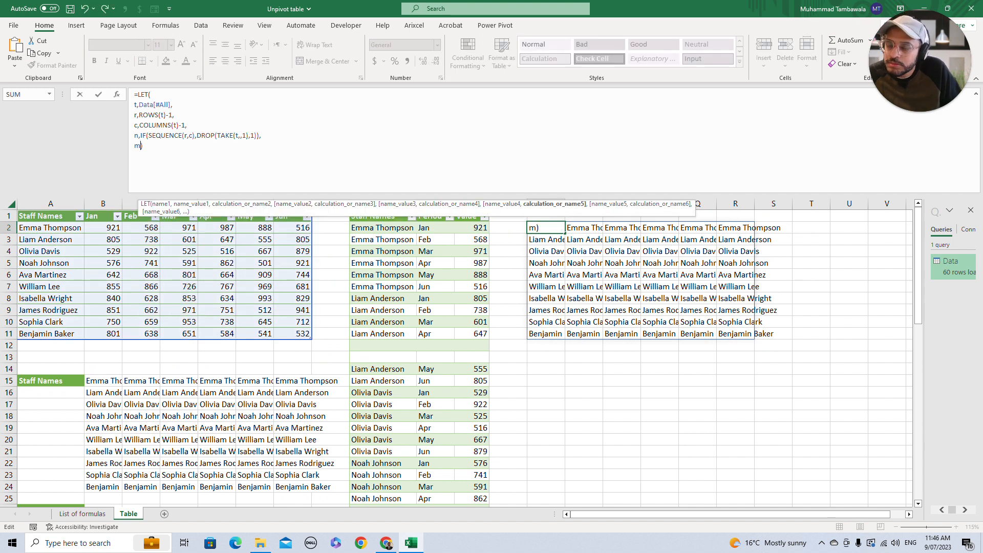
{"action": "left_click_drag", "start_coordinate": [260, 136], "coordinate": [134, 146]}
{"action": "type", "text": "n,IF(SEQUENCE(r,c),DROP(TAKE(t,,1),1))"}
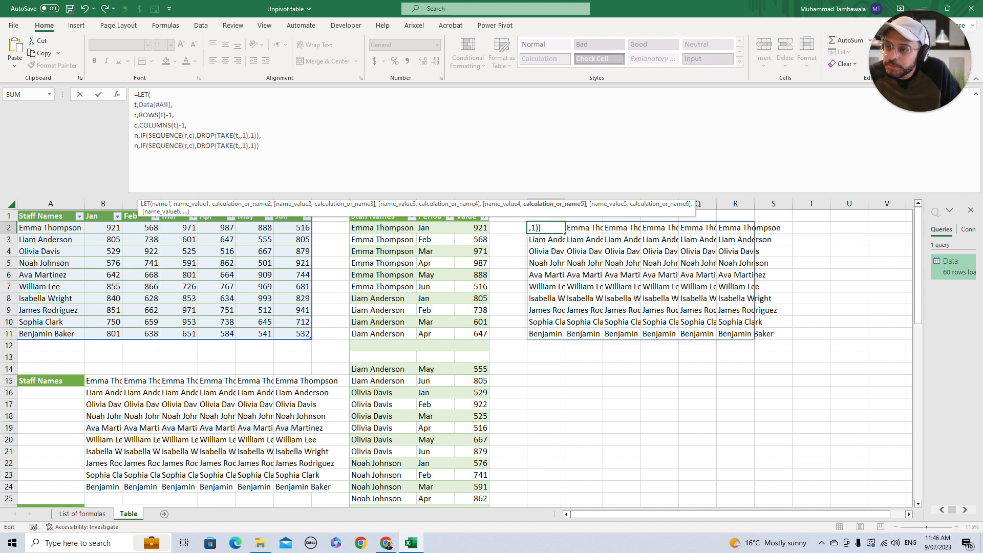
{"action": "left_click", "coordinate": [137, 146]}
{"action": "key", "text": "BackSpace"}
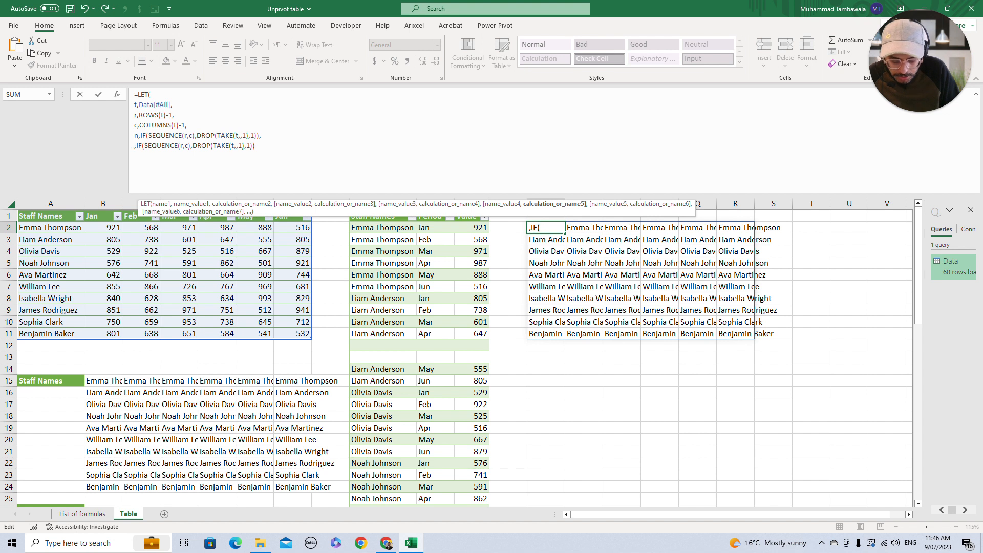
{"action": "type", "text": "m"}
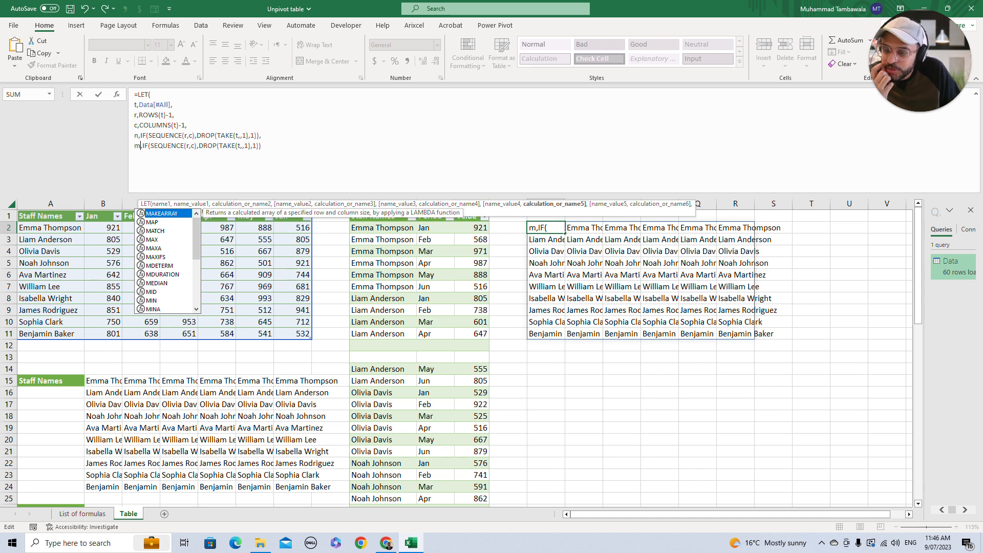
- Change the m definition to IF(SEQUENCE(r,c),DROP(TAKE(t,1),,1)) so it takes the header row and drops its first column
{"action": "left_click", "coordinate": [238, 146]}
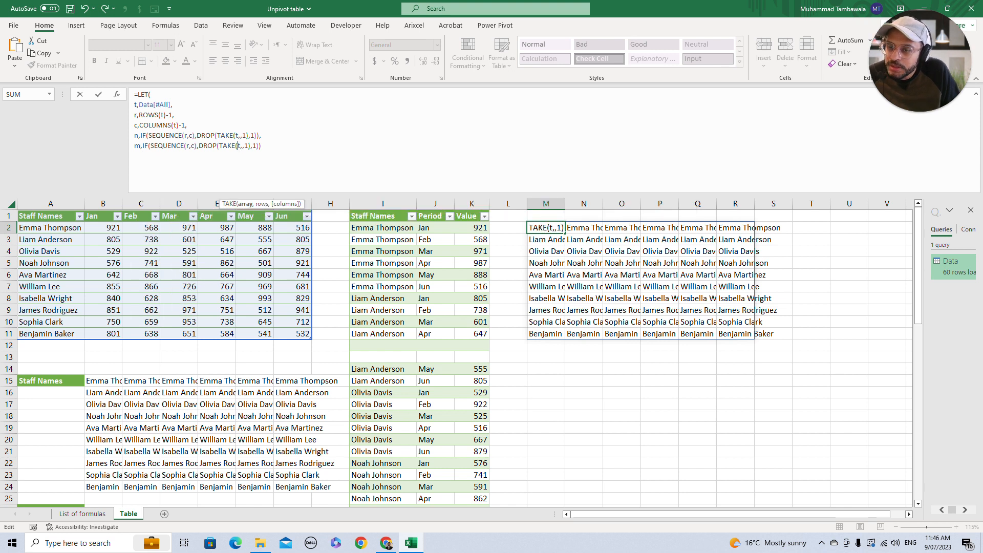
{"action": "type", "text": ",1"}
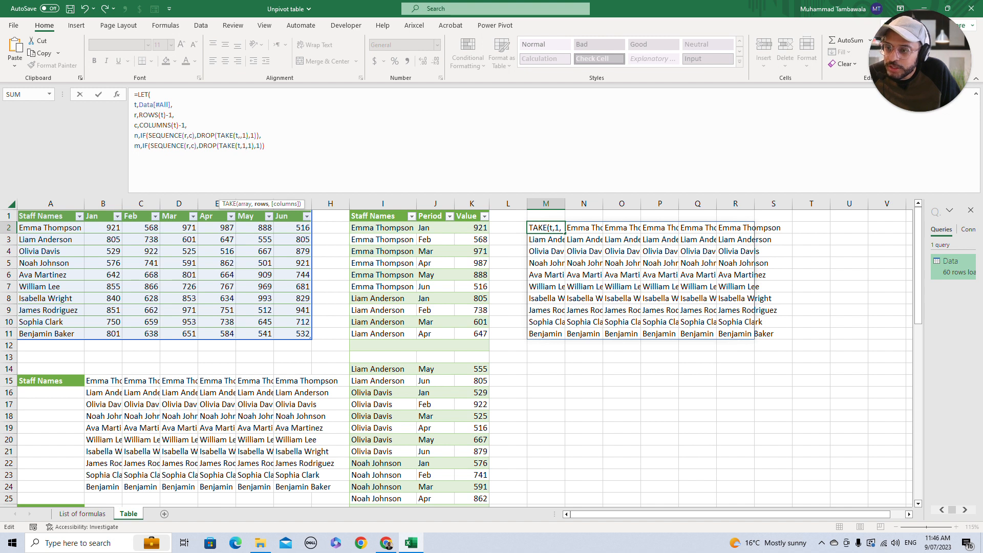
{"action": "type", "text": ","}
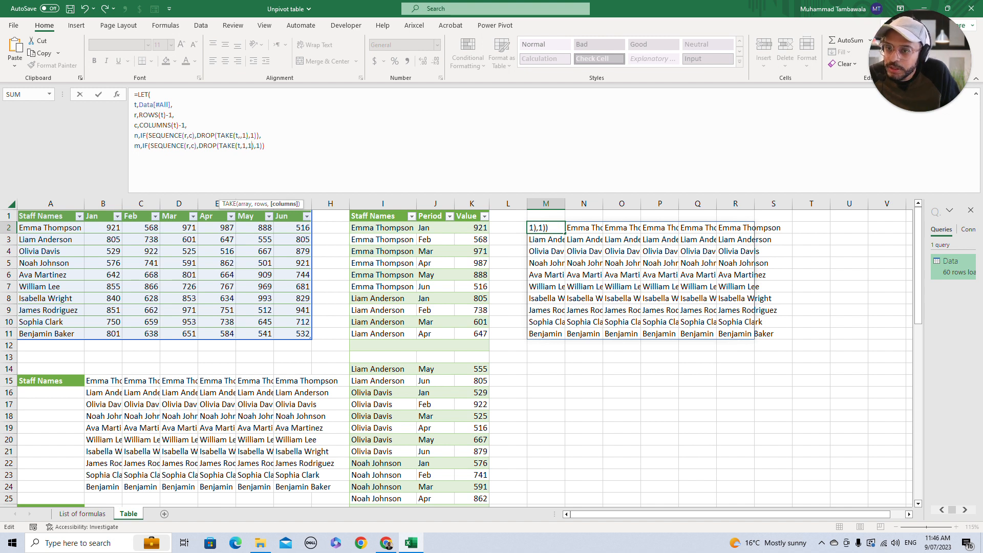
{"action": "key", "text": "BackSpace"}
{"action": "key", "text": "BackSpace"}
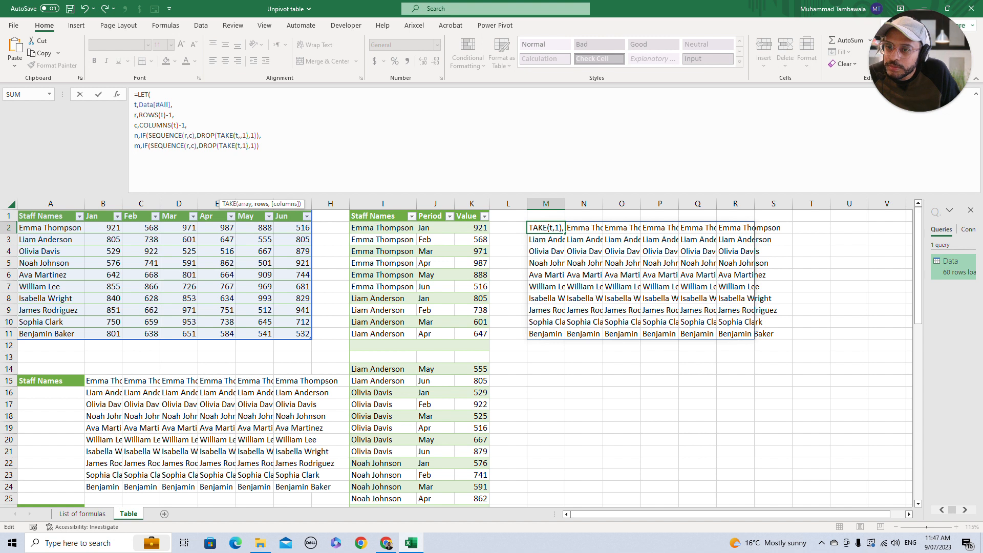
{"action": "left_click", "coordinate": [241, 146]}
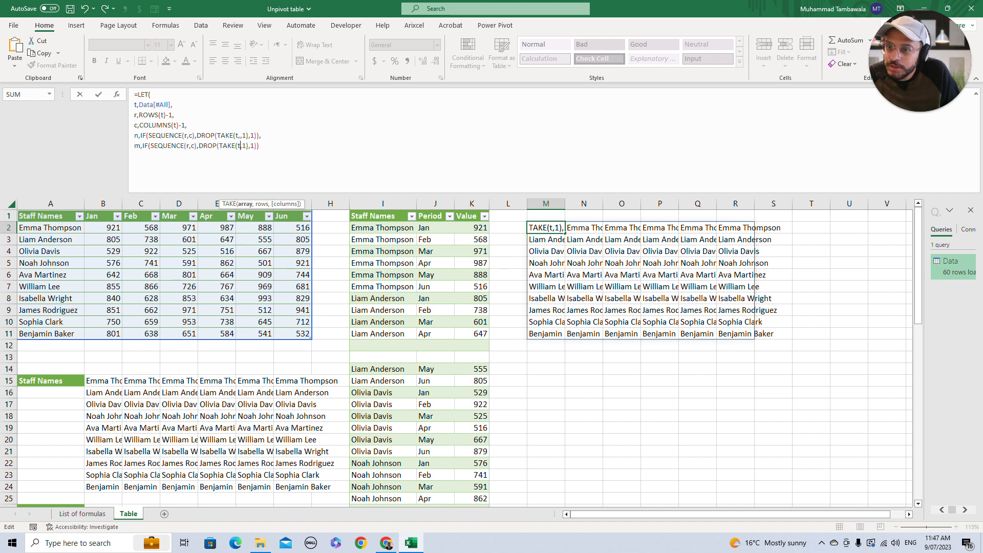
{"action": "key", "text": "Right"}
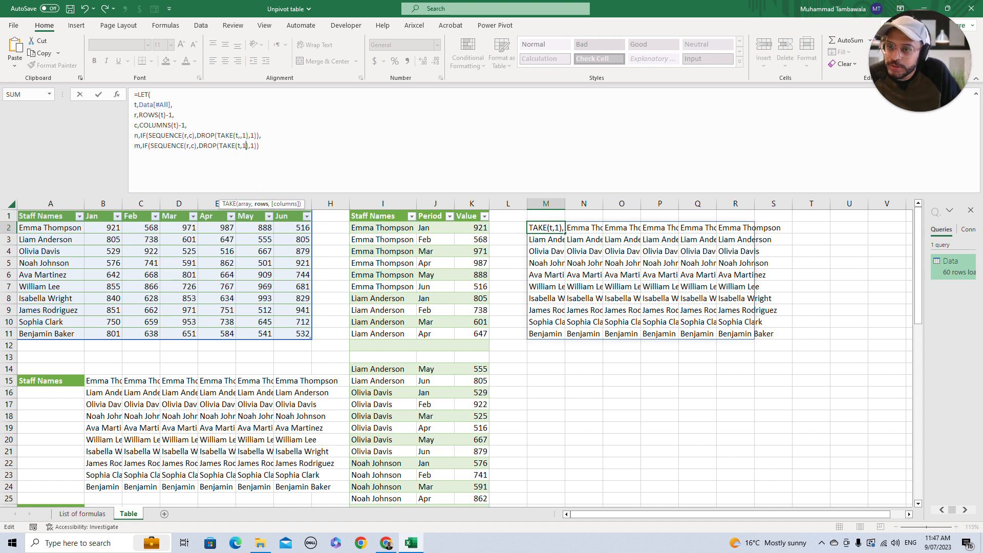
{"action": "key", "text": "Right"}
{"action": "key", "text": "Right"}
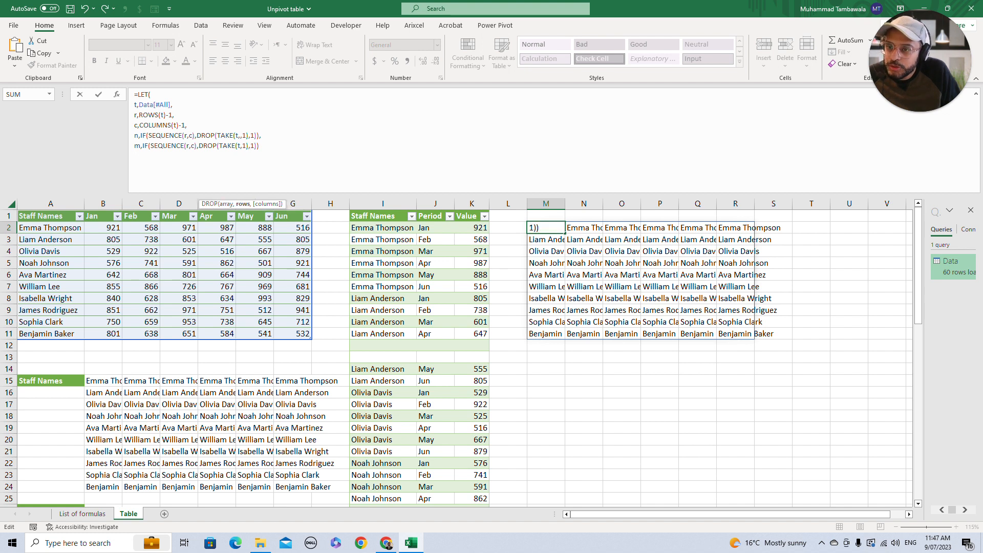
{"action": "key", "text": "BackSpace"}
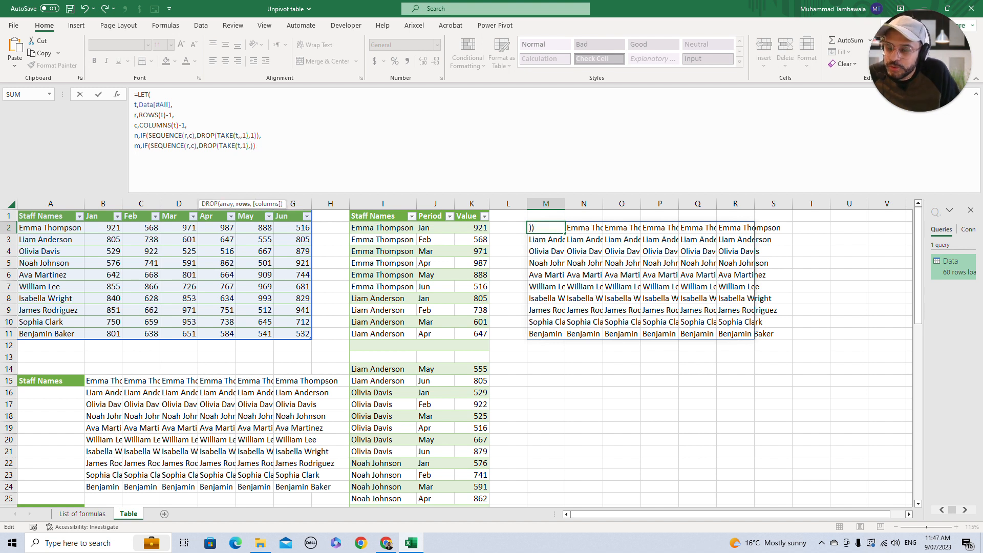
{"action": "type", "text": ",1"}
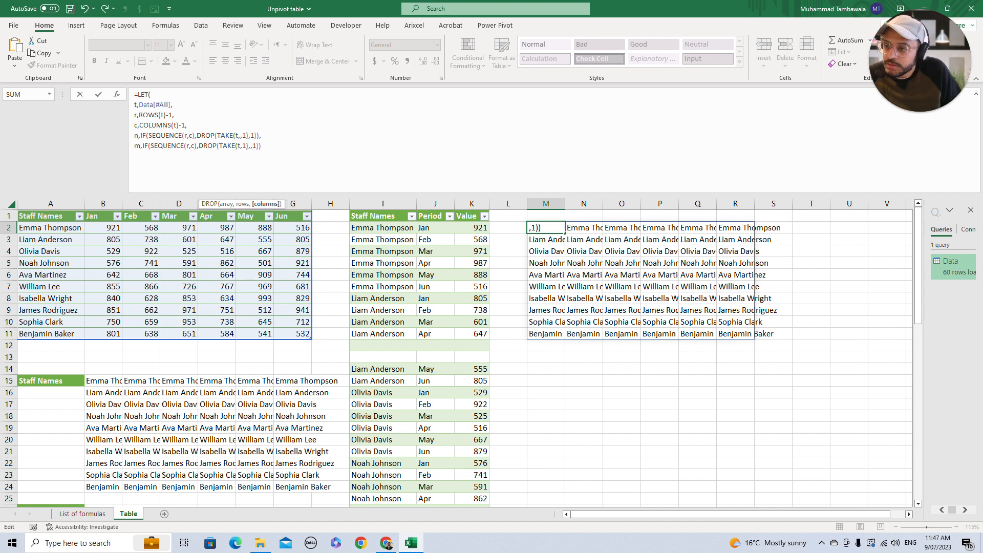
- Return m as the final calculation on a new line of the M2 LET formula and enter the formula
{"action": "key", "text": "Return"}
{"action": "key", "text": "Return"}
{"action": "type", "text": ","}
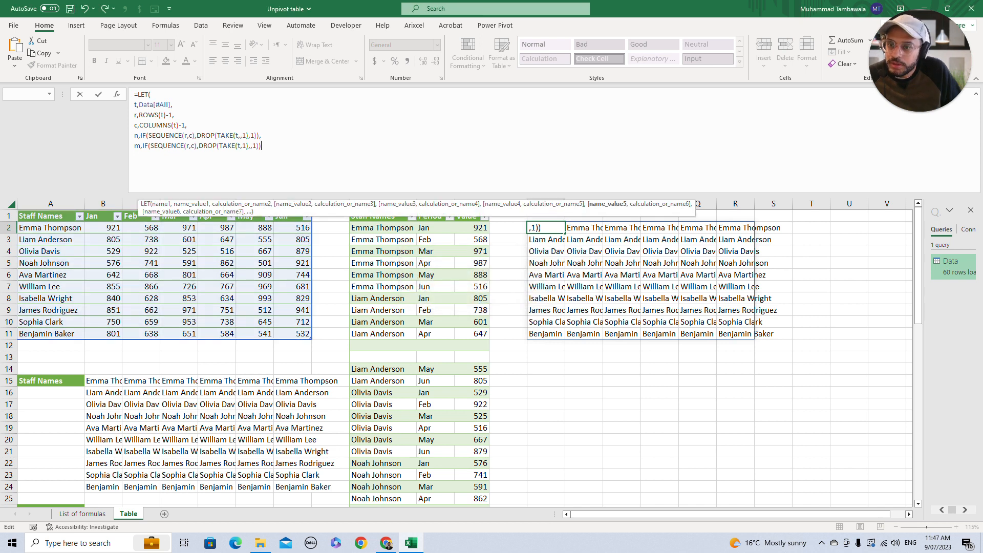
{"action": "key", "text": "alt+Return"}
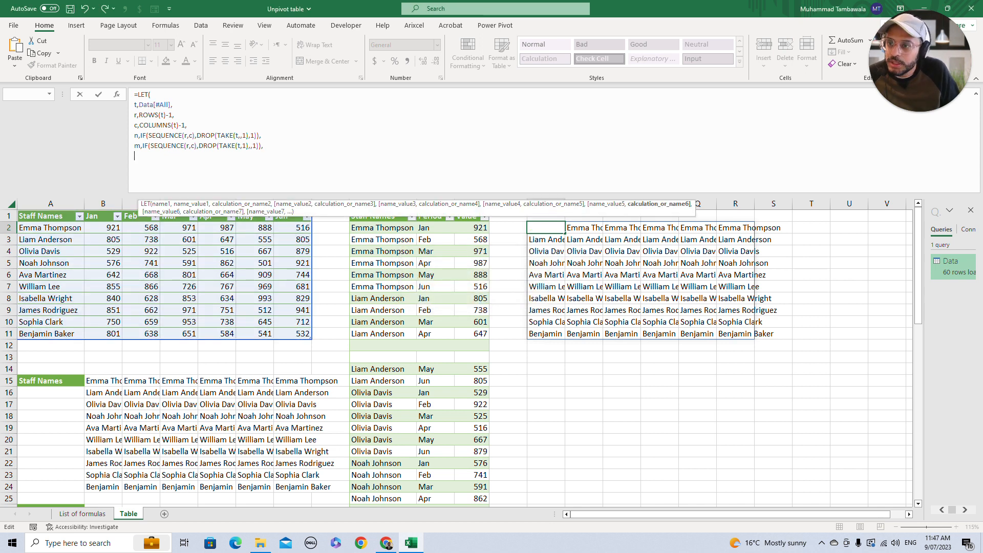
{"action": "type", "text": "M"}
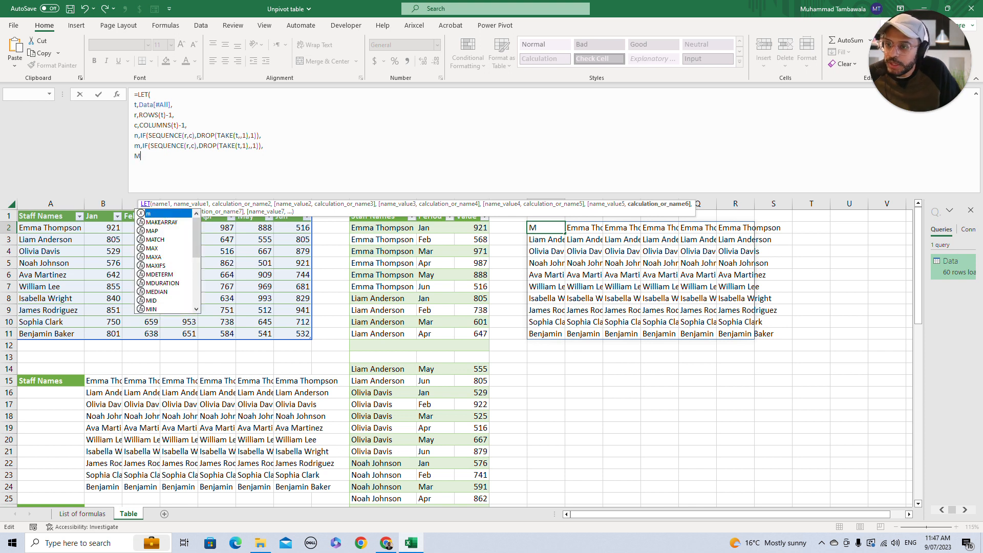
{"action": "key", "text": "Tab"}
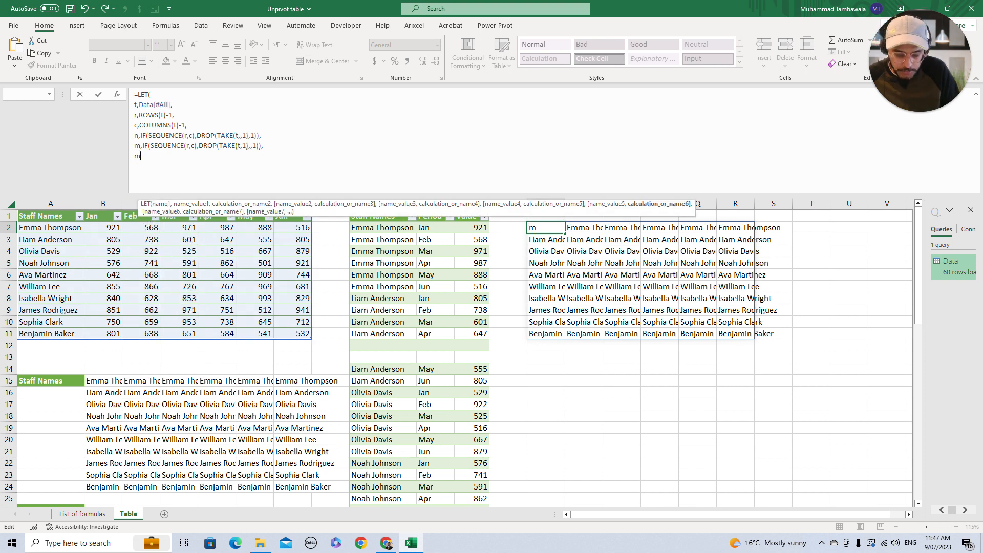
{"action": "key", "text": "Return"}
{"action": "key", "text": "Up"}
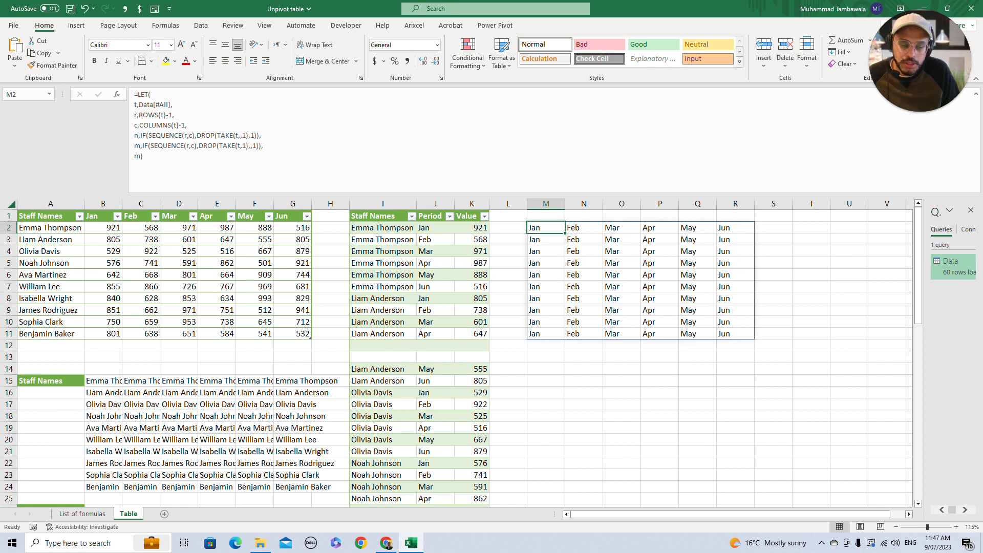
- Examine the full spilled month grid starting at M2 against the expected Period layout
{"action": "key", "text": "ctrl+shift+Right"}
{"action": "key", "text": "ctrl+shift+Down"}
{"action": "scroll", "coordinate": [460, 359], "scroll_direction": "down", "scroll_amount": 3}
{"action": "scroll", "coordinate": [460, 358], "scroll_direction": "up", "scroll_amount": 3}
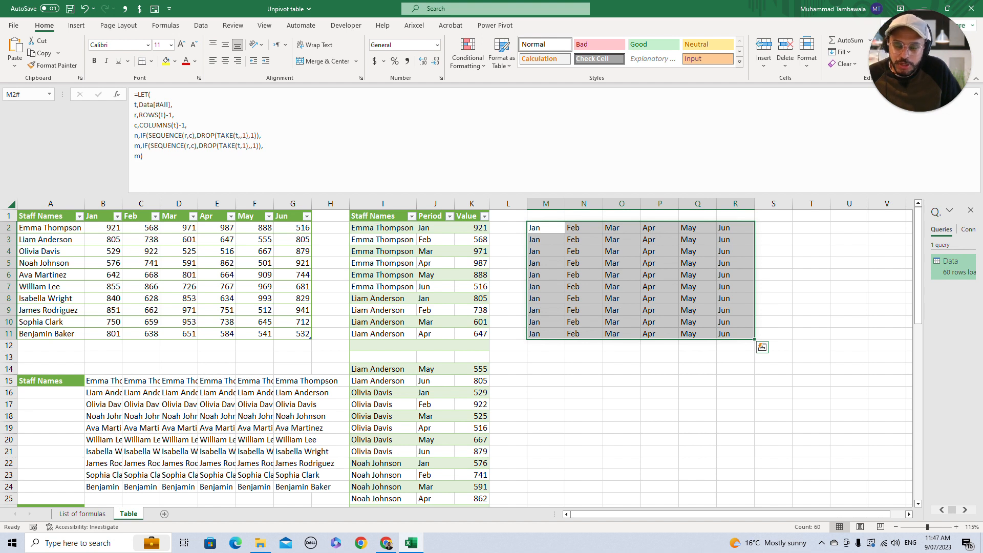
{"action": "left_click", "coordinate": [546, 228]}
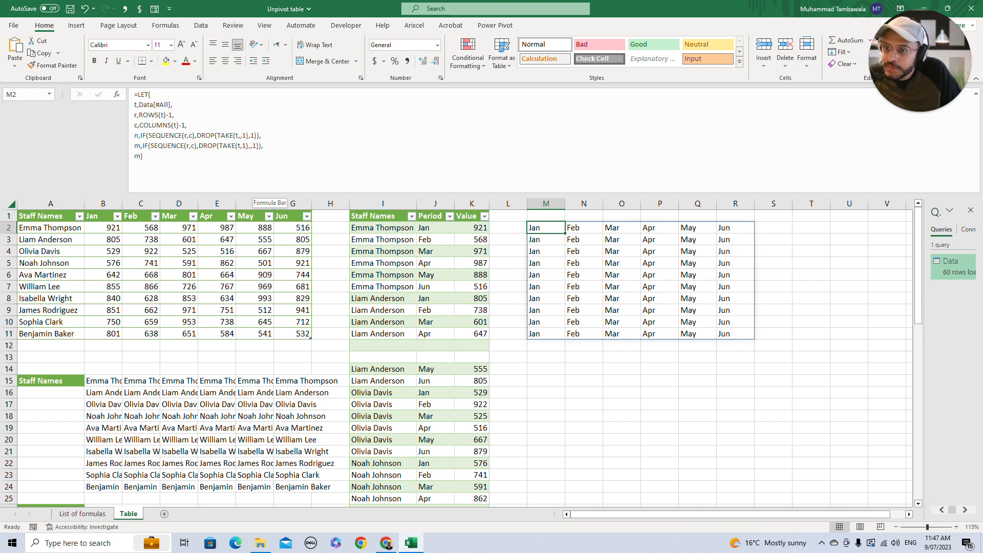
- Undo the last change to the M2 LET formula, removing the m definition and returning n as the output
{"action": "left_click", "coordinate": [245, 135]}
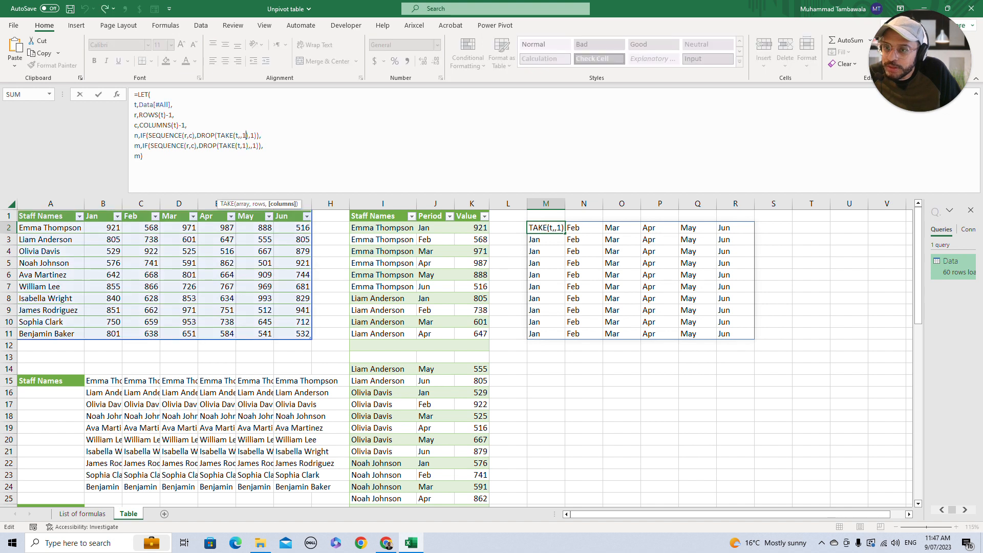
{"action": "type", "text": ")"}
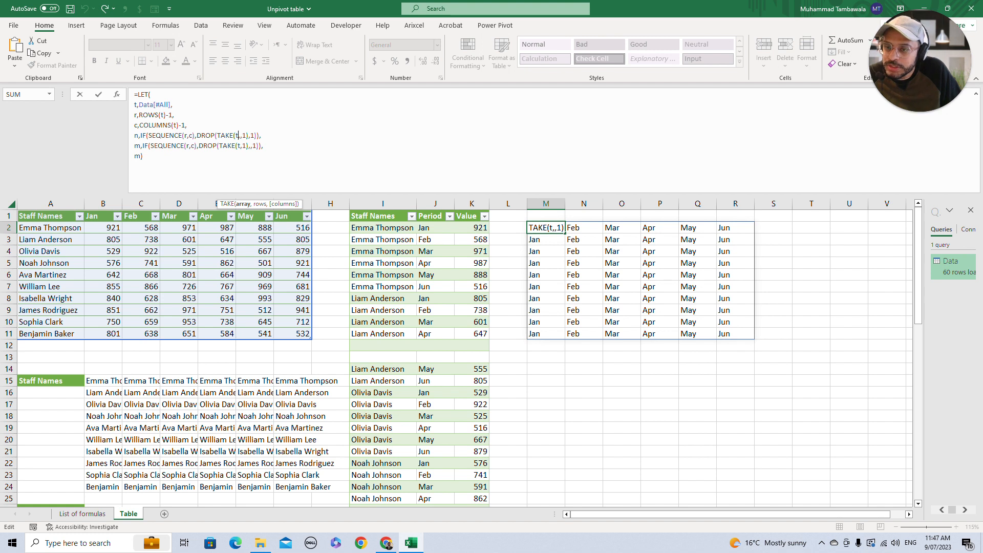
{"action": "key", "text": "Escape"}
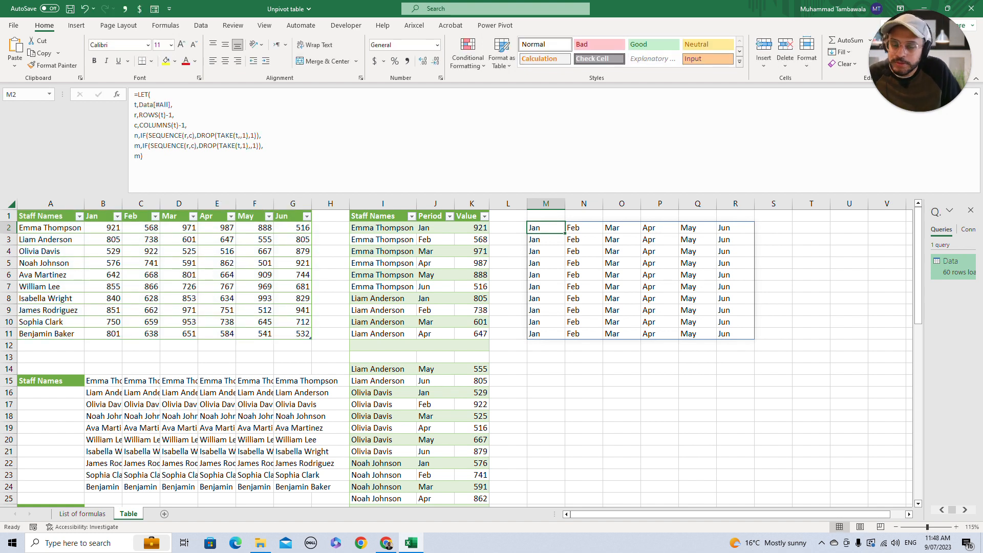
{"action": "key", "text": "ctrl+z"}
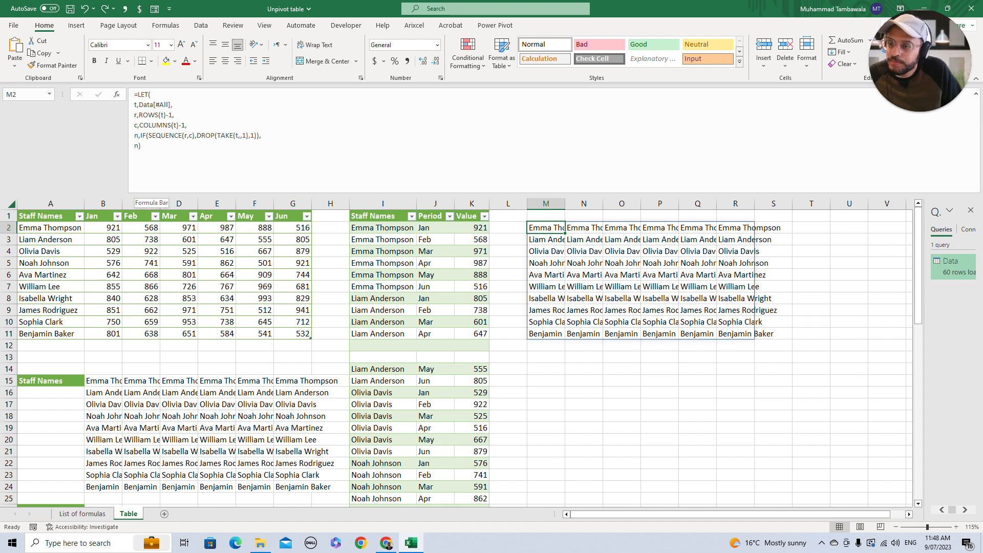
- In M2's LET formula, replace the closing result n with a new variable m defined as t
{"action": "left_click", "coordinate": [139, 146]}
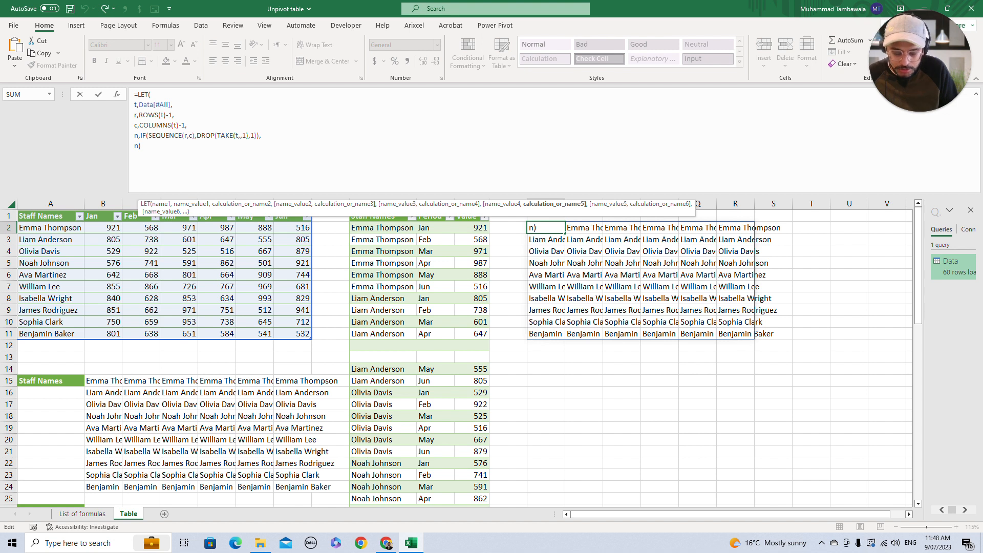
{"action": "key", "text": "Delete"}
{"action": "type", "text": "m,"}
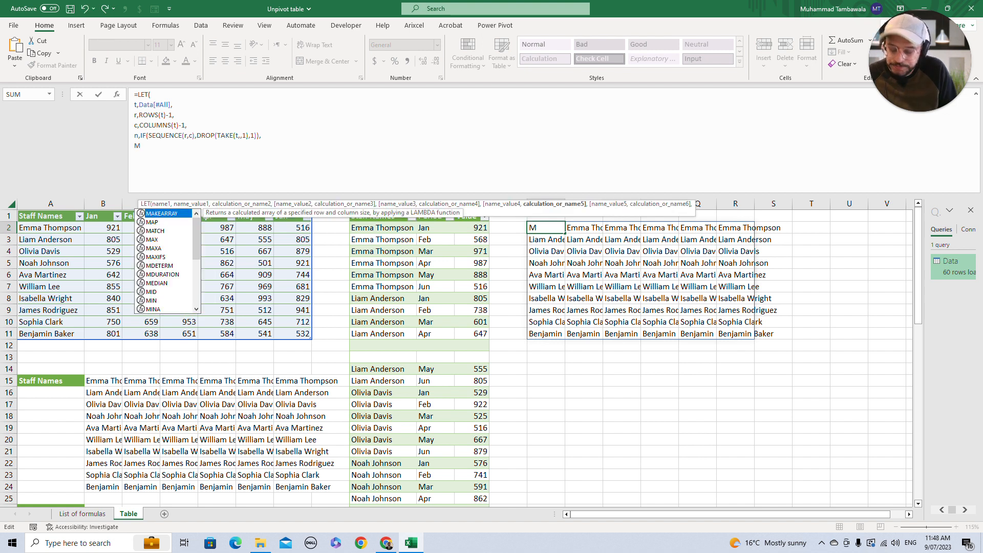
{"action": "key", "text": "BackSpace"}
{"action": "key", "text": "BackSpace"}
{"action": "type", "text": "M"}
{"action": "key", "text": "BackSpace"}
{"action": "type", "text": "M"}
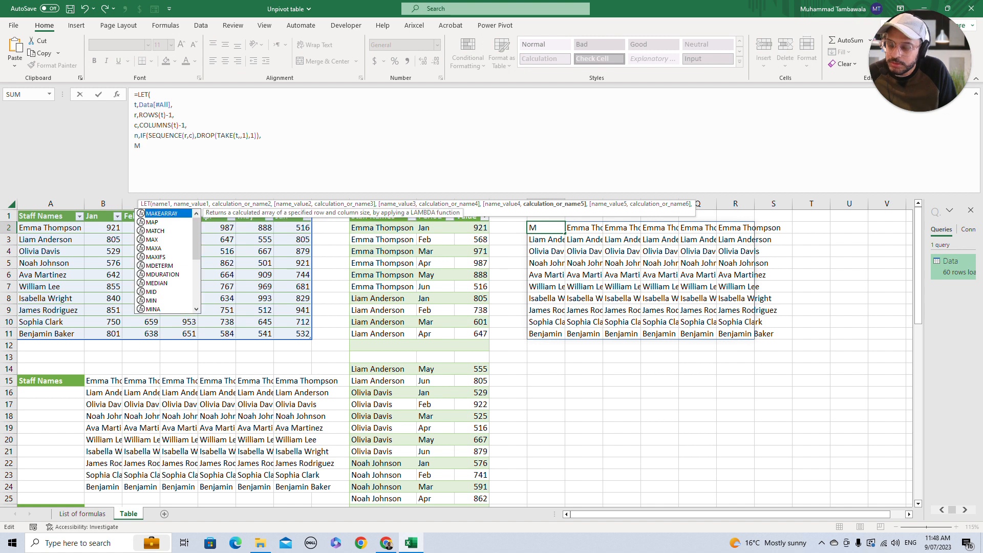
{"action": "key", "text": "BackSpace"}
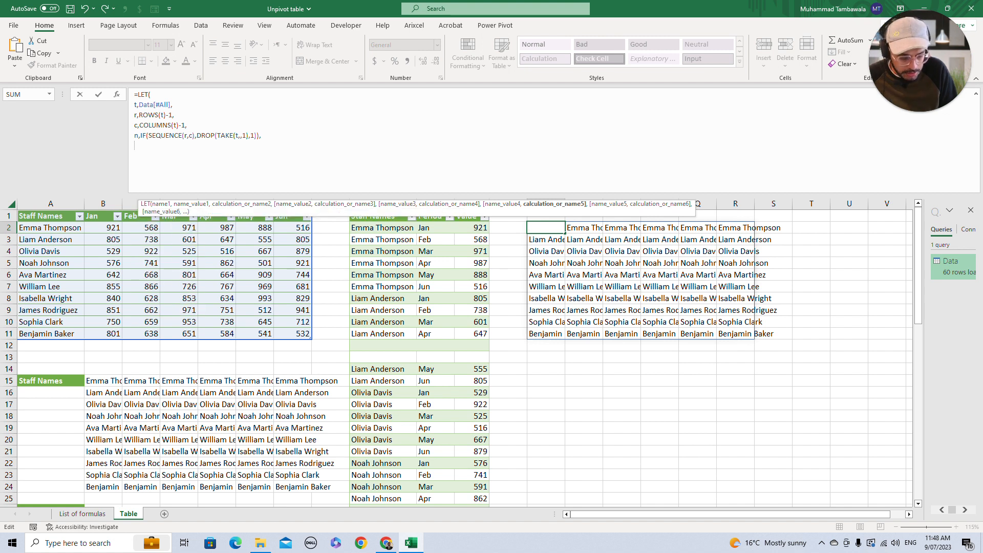
{"action": "type", "text": "m,"}
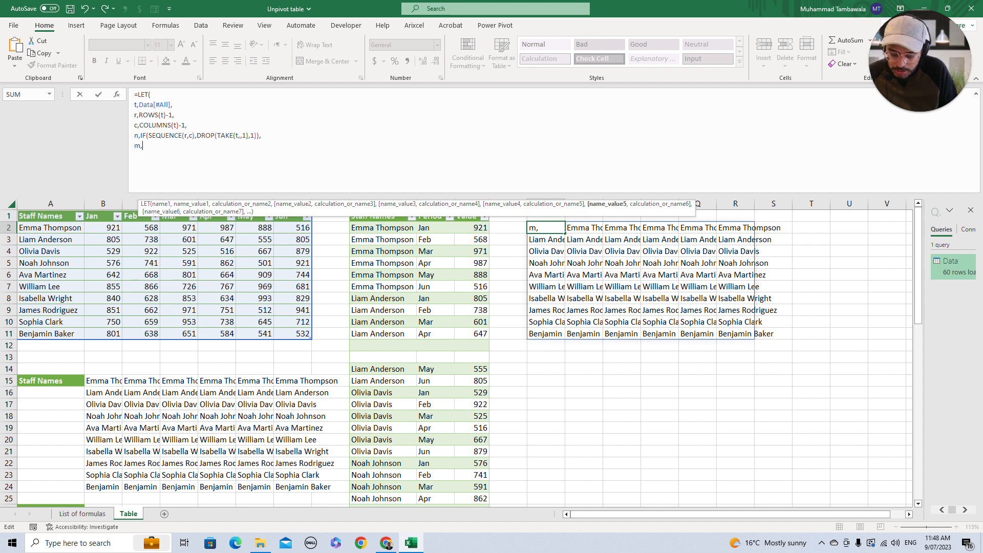
{"action": "type", "text": "t"}
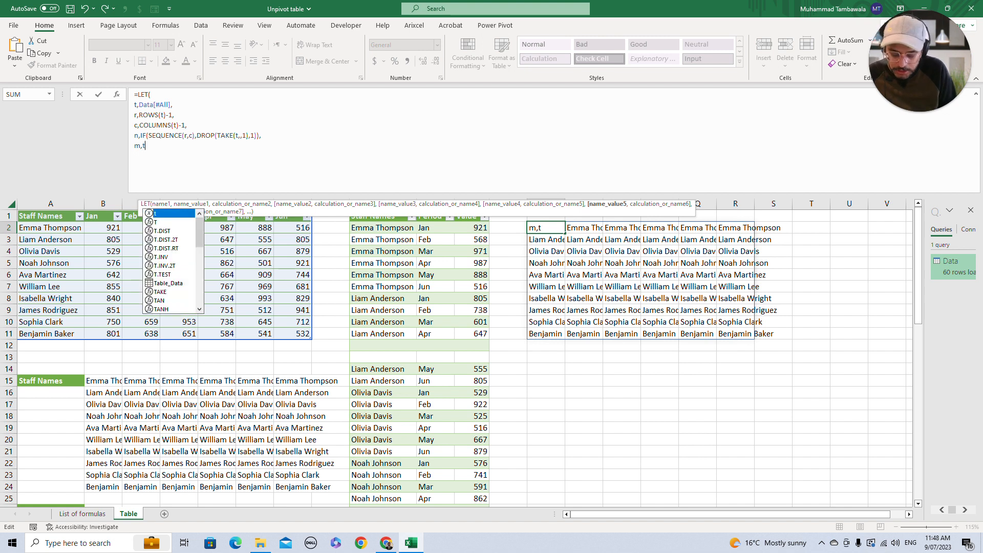
{"action": "type", "text": ","}
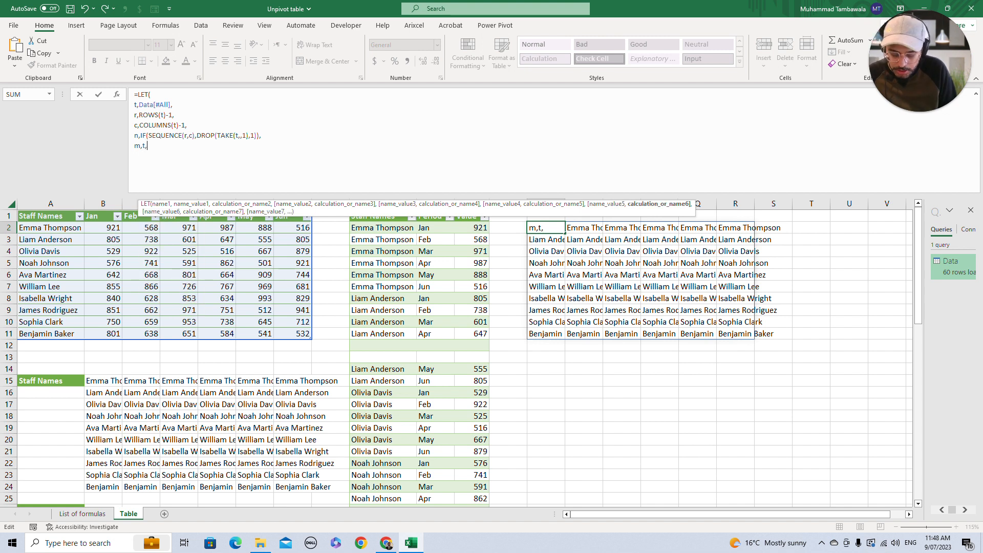
- Make m the value the LET formula returns and check the header row of the spilled array
{"action": "key", "text": "alt+Return"}
{"action": "type", "text": "m)"}
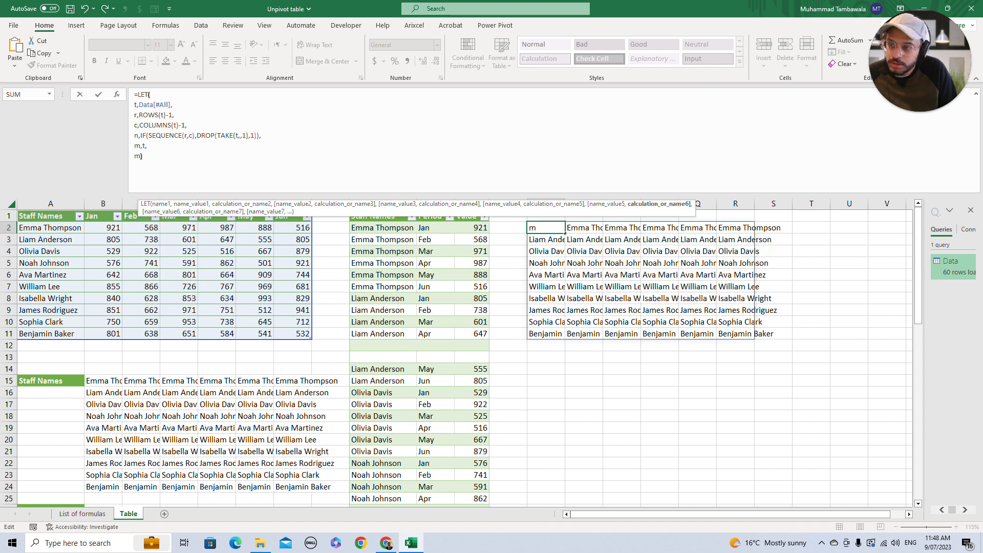
{"action": "key", "text": "Return"}
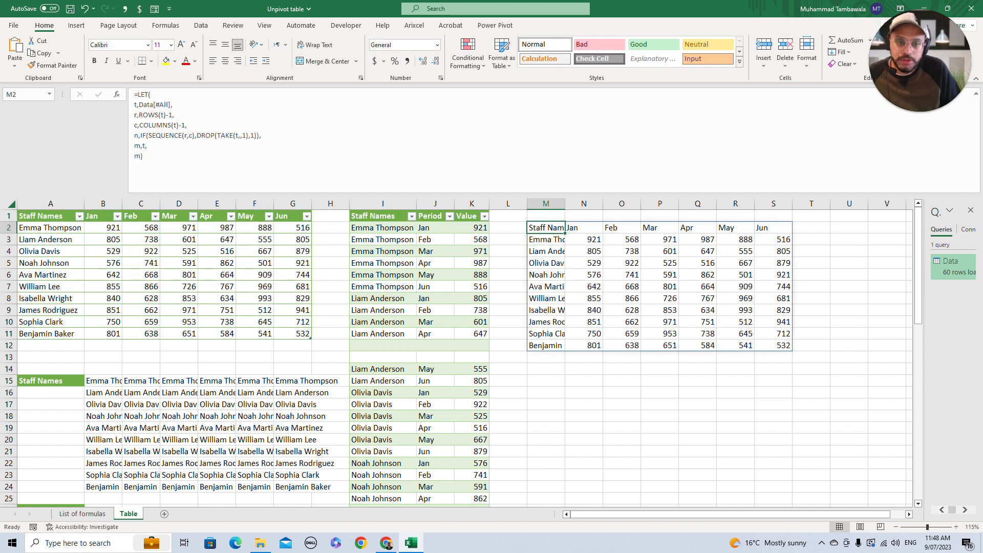
{"action": "left_click_drag", "start_coordinate": [546, 227], "coordinate": [772, 227]}
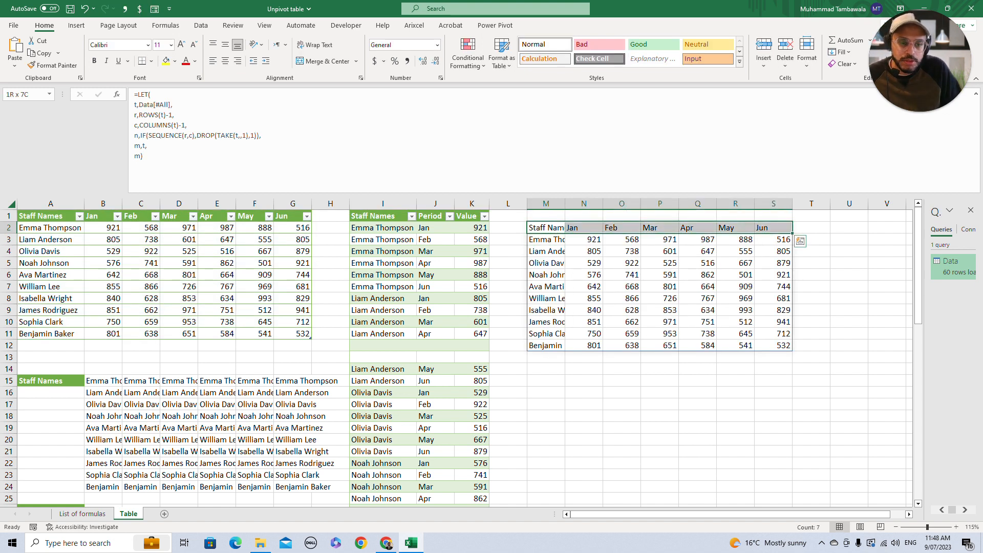
{"action": "key", "text": "ctrl+shift+Left"}
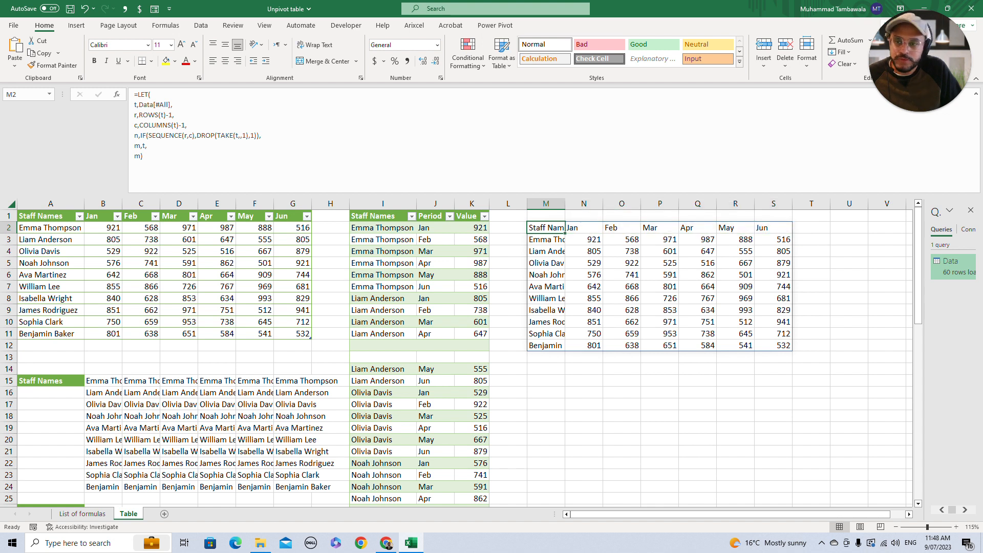
- Change m's definition in the LET formula to TAKE(t,1) and check the month names in the spilled row
{"action": "left_click", "coordinate": [146, 156]}
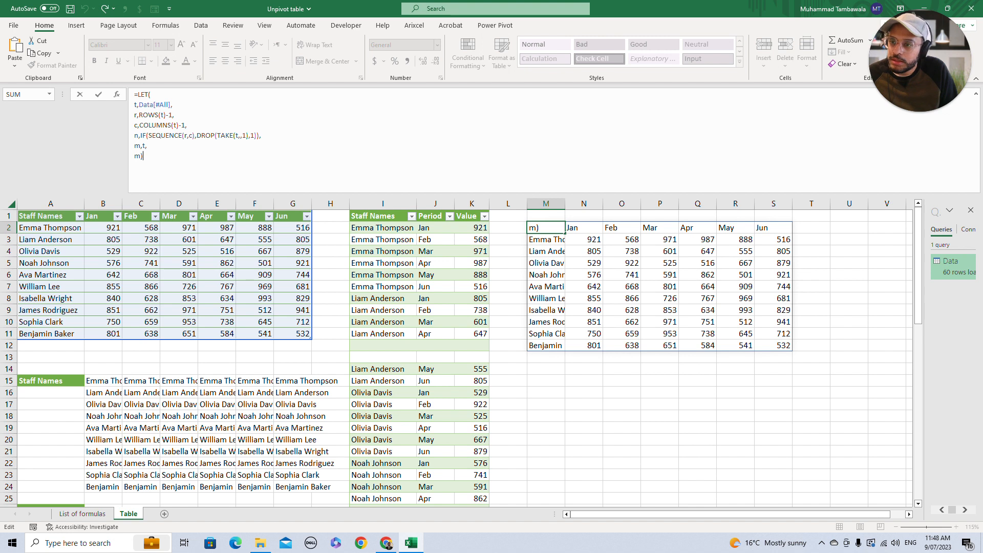
{"action": "key", "text": "Up"}
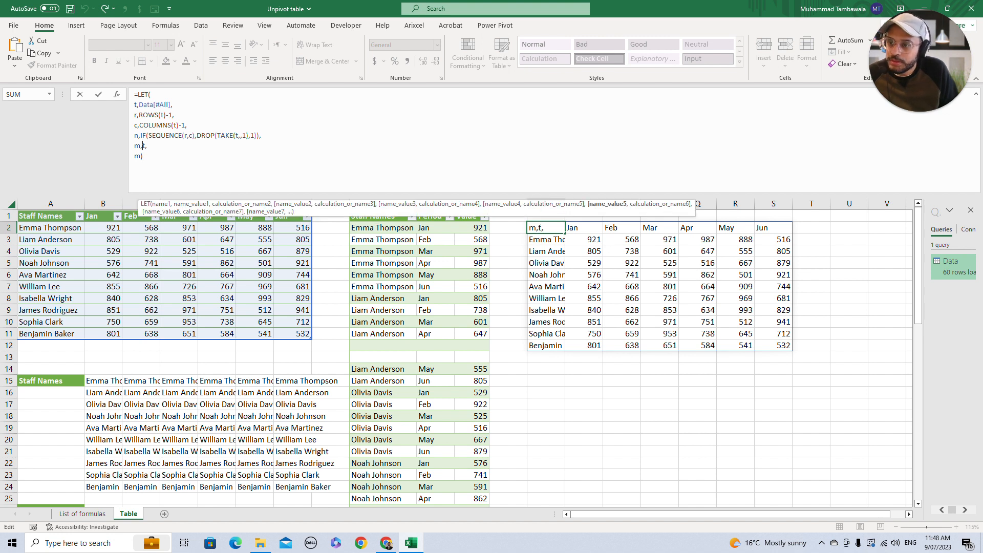
{"action": "type", "text": "TAKE("}
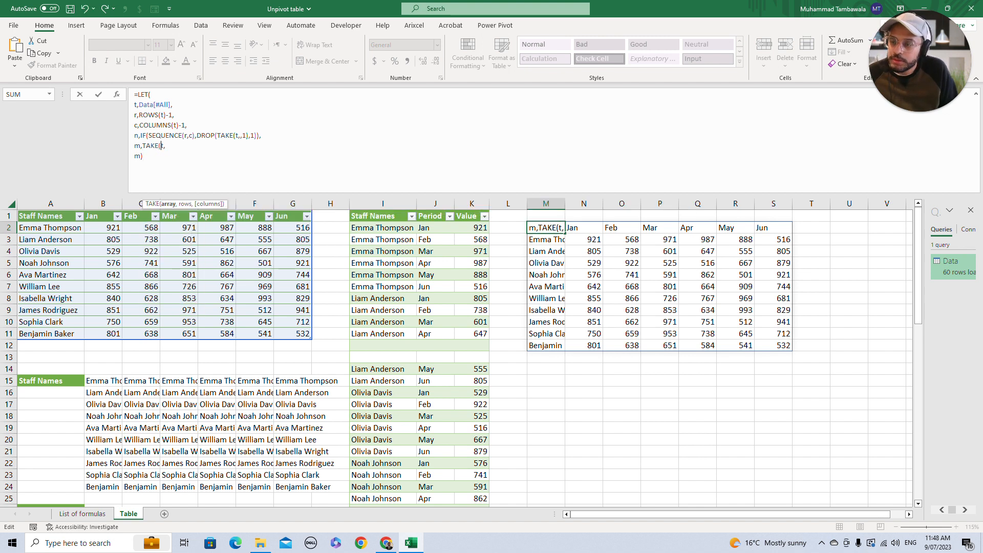
{"action": "type", "text": "t,"}
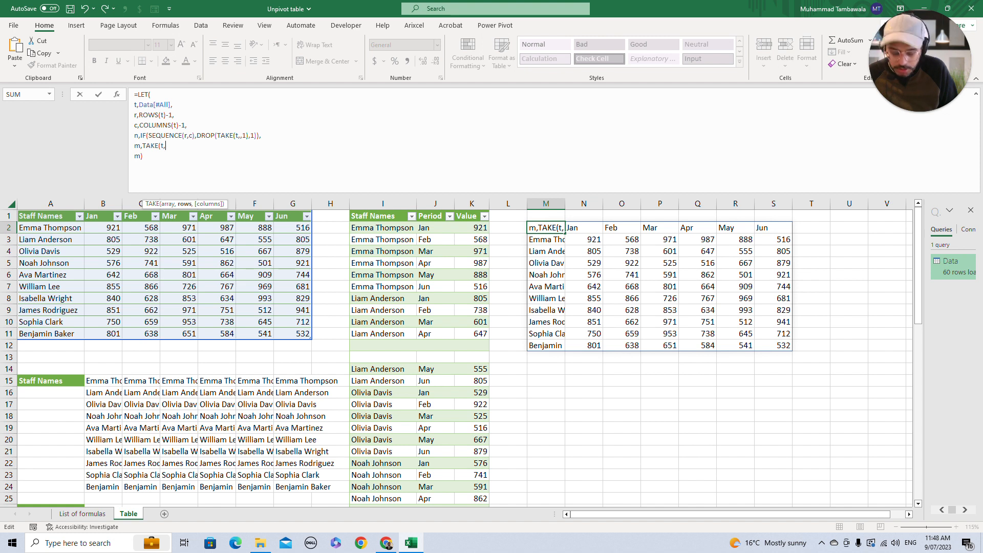
{"action": "type", "text": "1"}
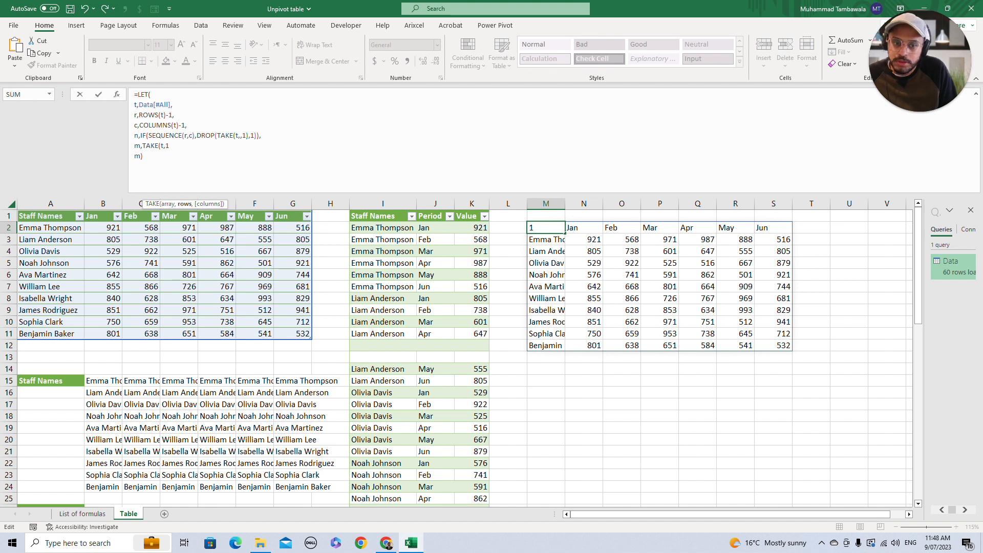
{"action": "type", "text": "),"}
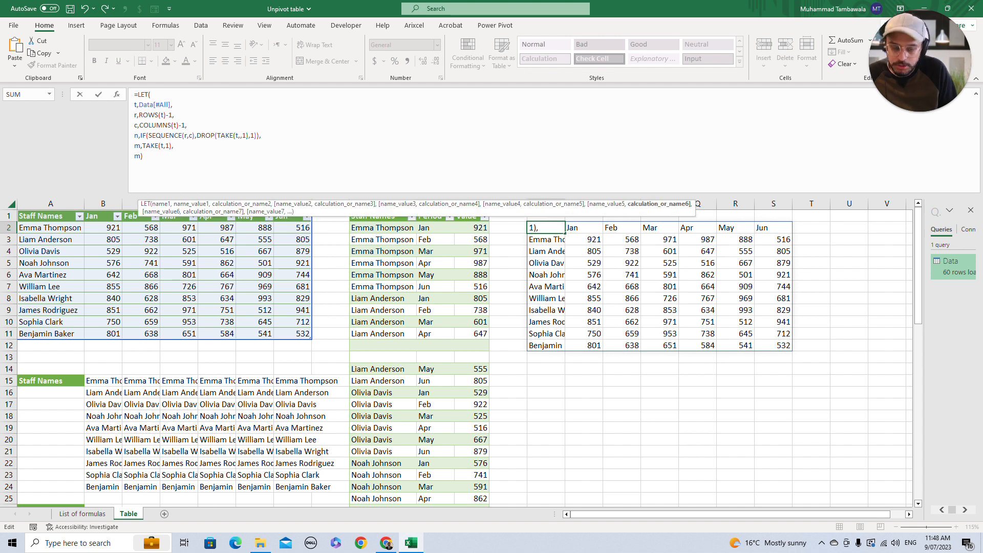
{"action": "key", "text": "ctrl+Return"}
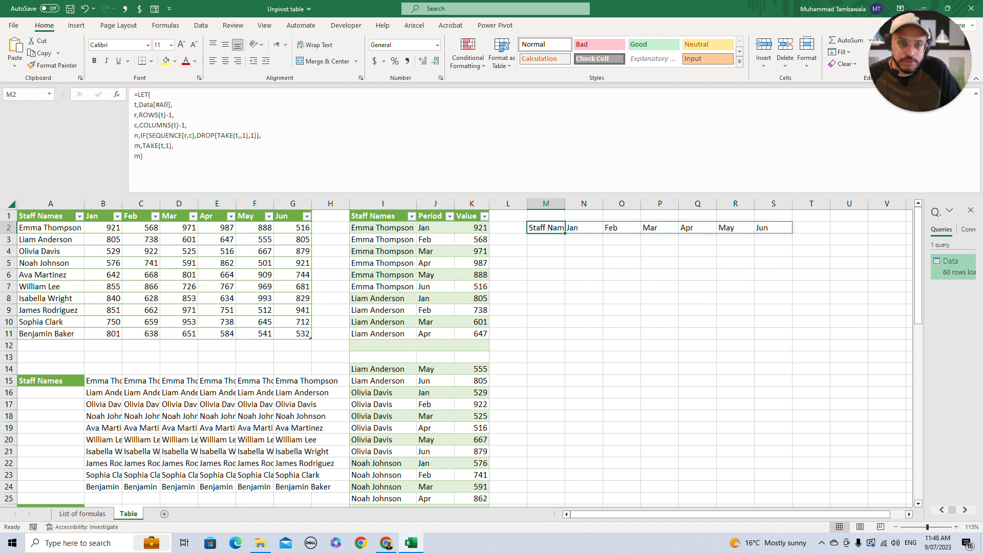
{"action": "key", "text": "ctrl+shift+Right"}
{"action": "key", "text": "ctrl+shift+Left"}
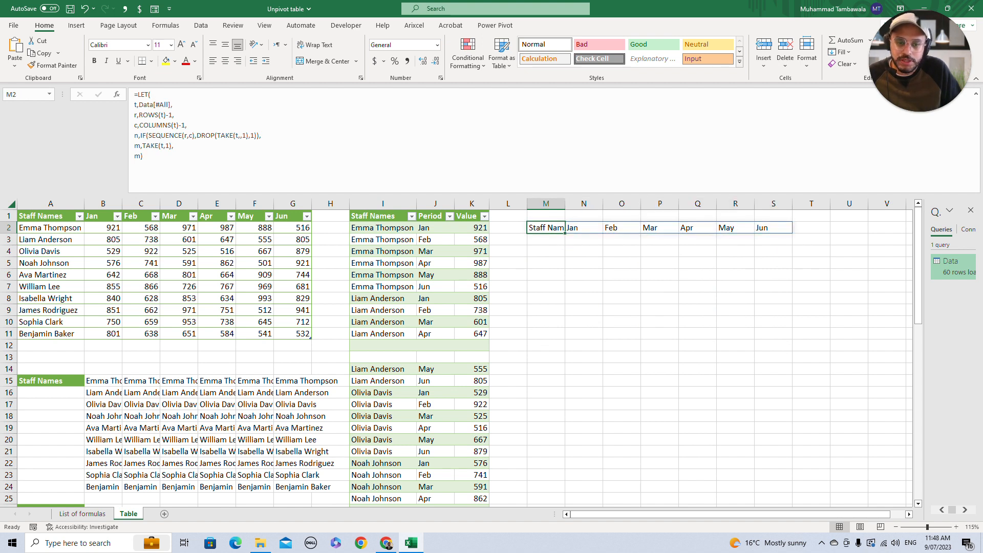
{"action": "key", "text": "Right"}
{"action": "key", "text": "ctrl+shift+Right"}
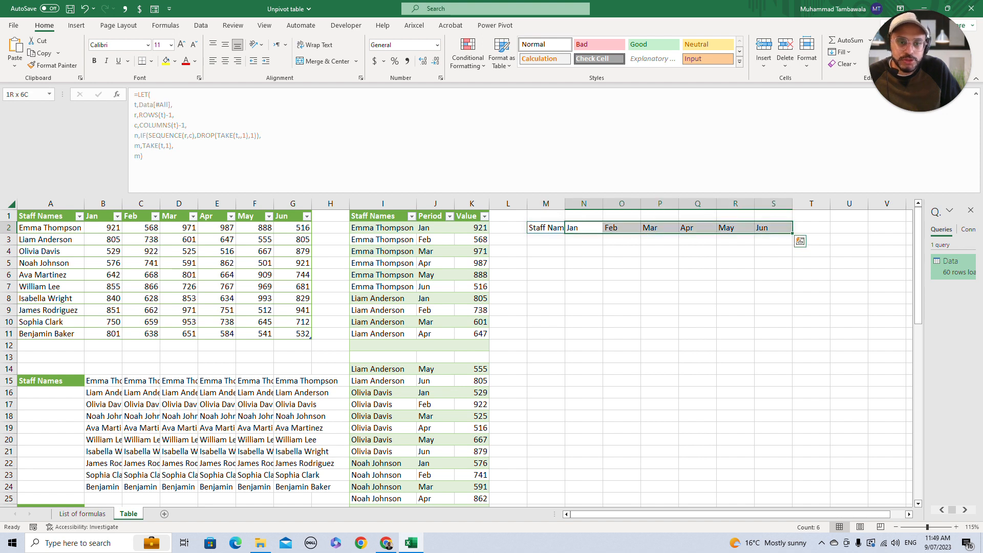
{"action": "key", "text": "Left"}
- Wrap m's definition in DROP so it reads DROP(TAKE(t,1),,1), removing the first column from the header row
{"action": "left_click", "coordinate": [142, 146]}
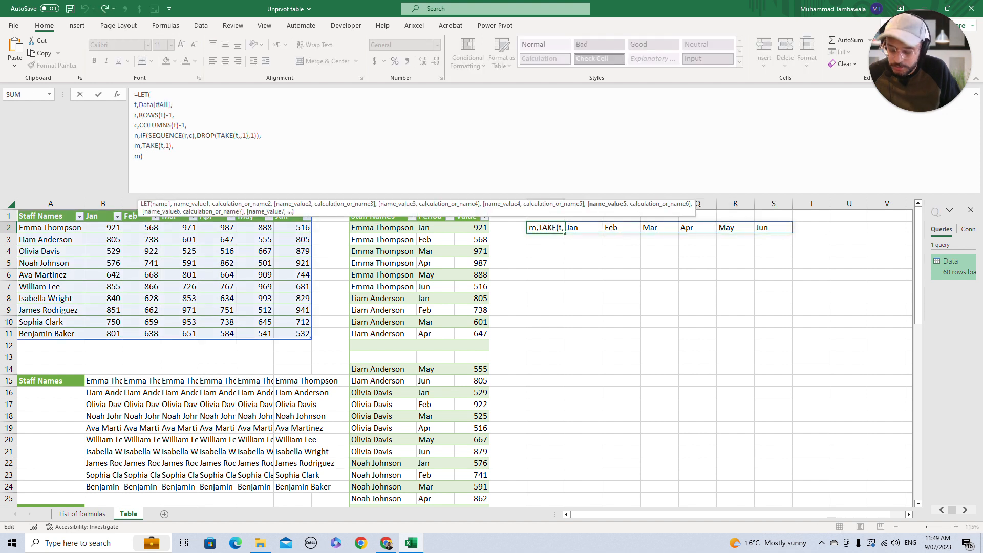
{"action": "type", "text": "dro"}
{"action": "key", "text": "Tab"}
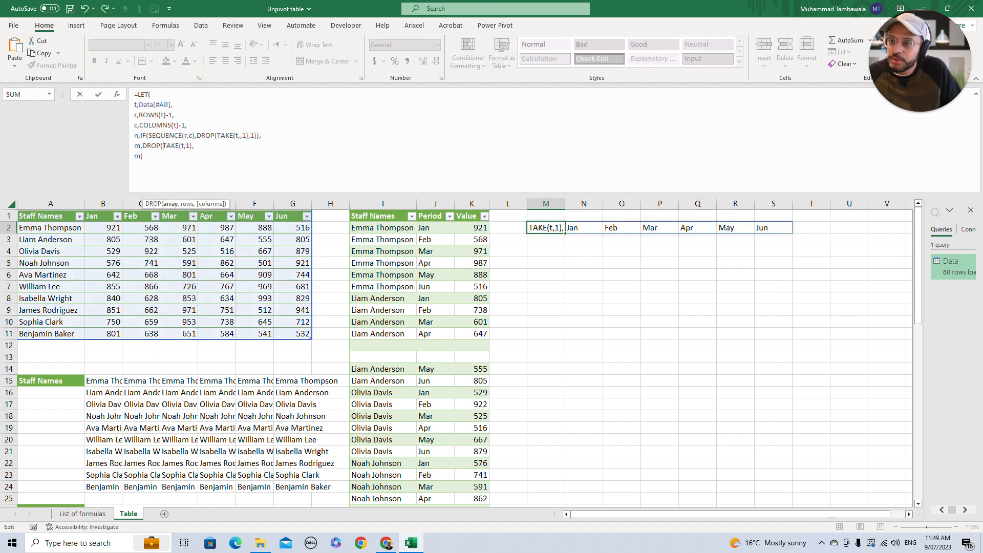
{"action": "left_click", "coordinate": [194, 146]}
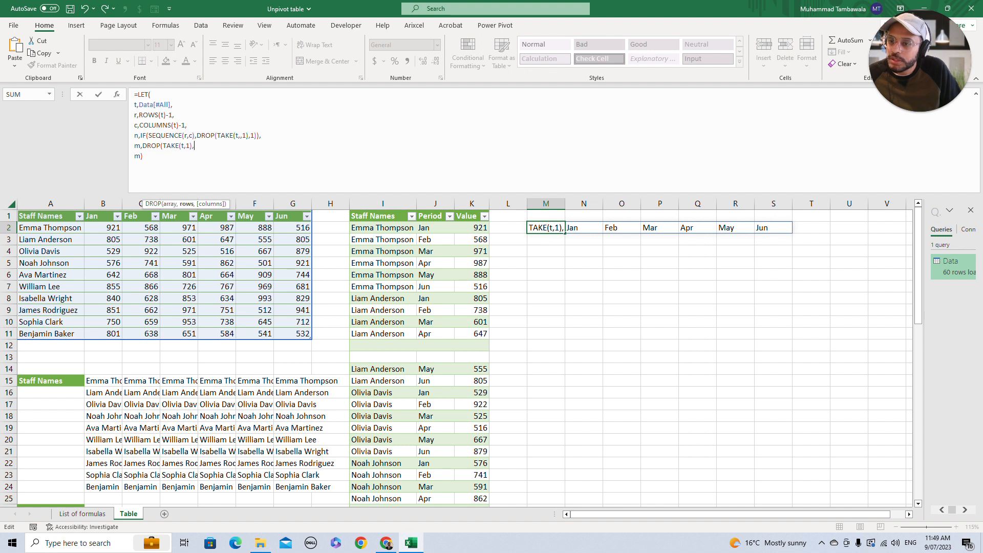
{"action": "left_click_drag", "start_coordinate": [191, 146], "coordinate": [163, 146]}
{"action": "left_click", "coordinate": [194, 146]}
{"action": "type", "text": ",1"}
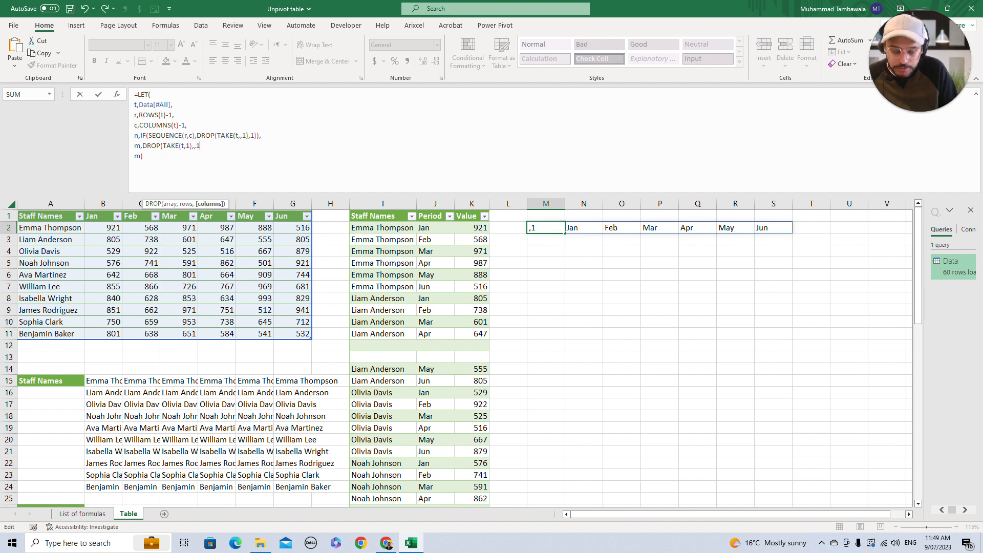
{"action": "type", "text": ")"}
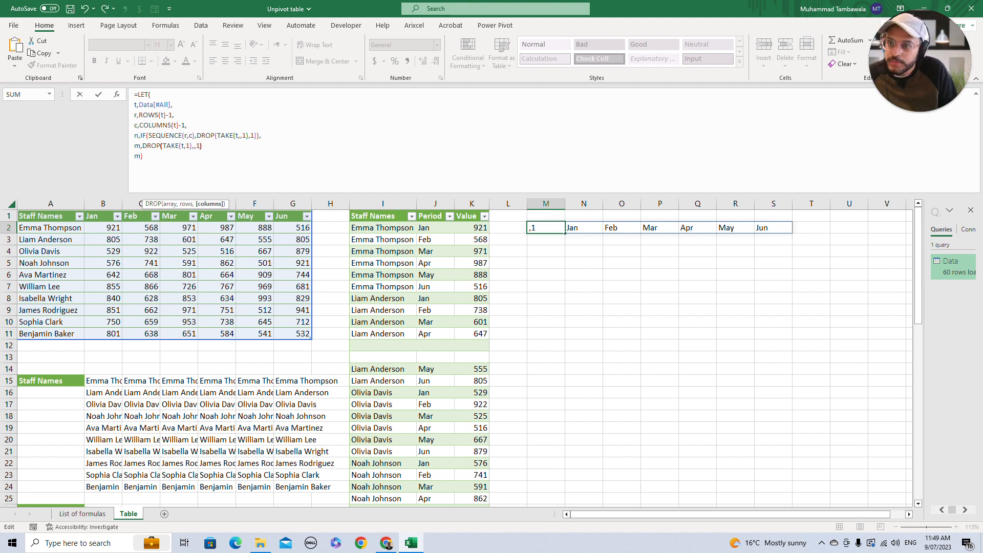
{"action": "type", "text": ","}
{"action": "key", "text": "Return"}
{"action": "key", "text": "Up"}
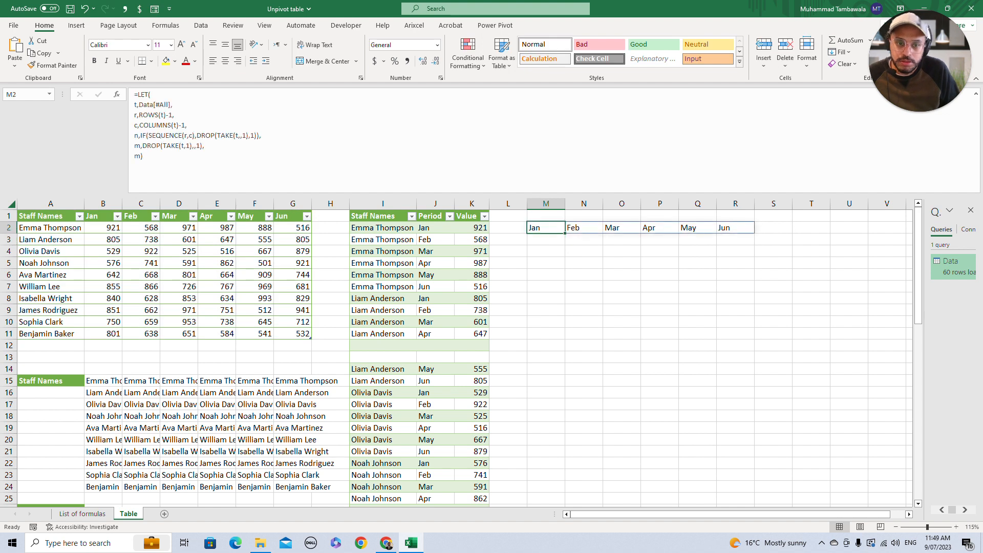
{"action": "key", "text": "ctrl+shift+Right"}
{"action": "key", "text": "Left"}
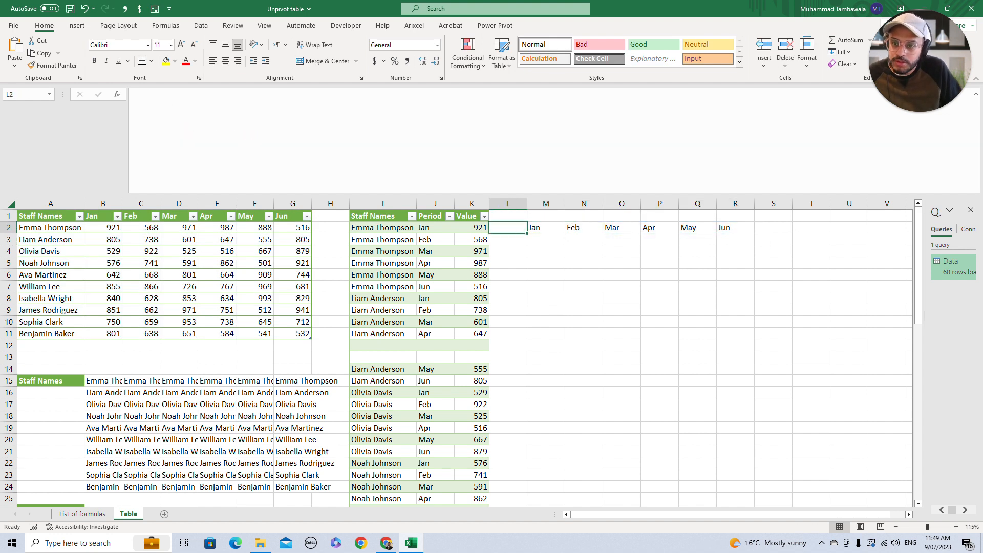
- Test the formula by adding a Jul column header in H1 beside the source table, and undo the addition
{"action": "left_click", "coordinate": [330, 216]}
{"action": "type", "text": "Jul"}
{"action": "key", "text": "Return"}
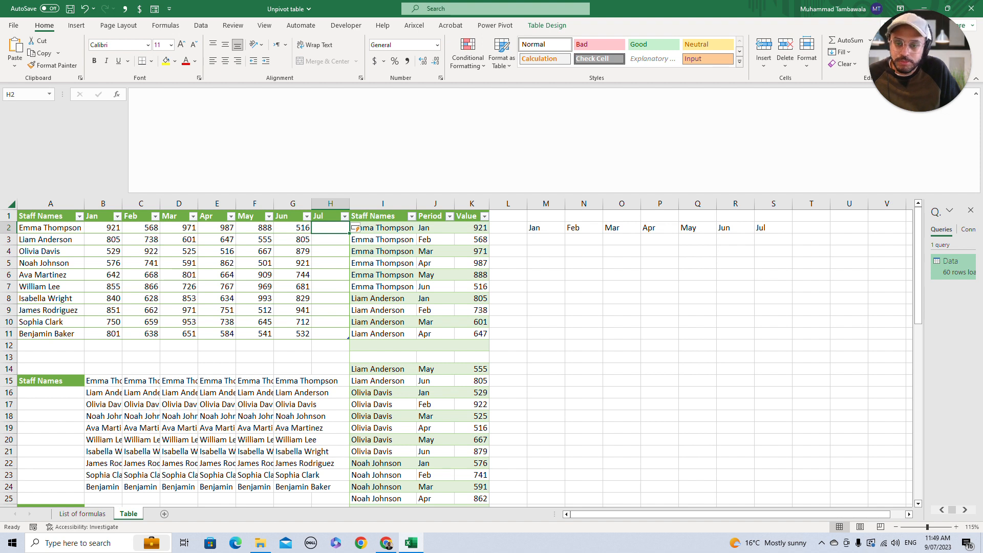
{"action": "key", "text": "ctrl+z"}
{"action": "key", "text": "ctrl+z"}
- Try pasting the spilled month row as values into M3:R11 to show the repeated months, and undo the paste
{"action": "left_click", "coordinate": [545, 228]}
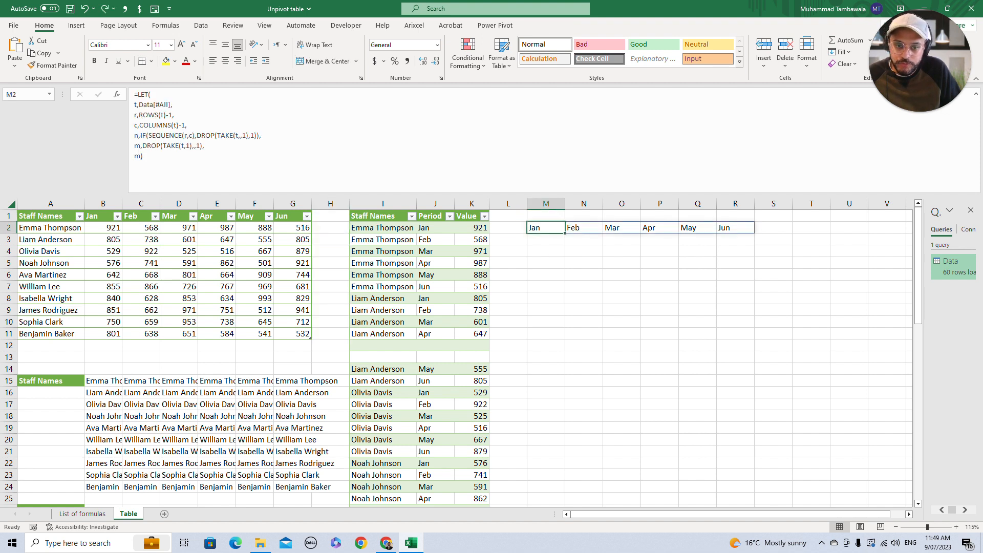
{"action": "key", "text": "ctrl+shift+Right"}
{"action": "key", "text": "ctrl+c"}
{"action": "left_click_drag", "start_coordinate": [545, 239], "coordinate": [735, 334]}
{"action": "key", "text": "ctrl+alt+v"}
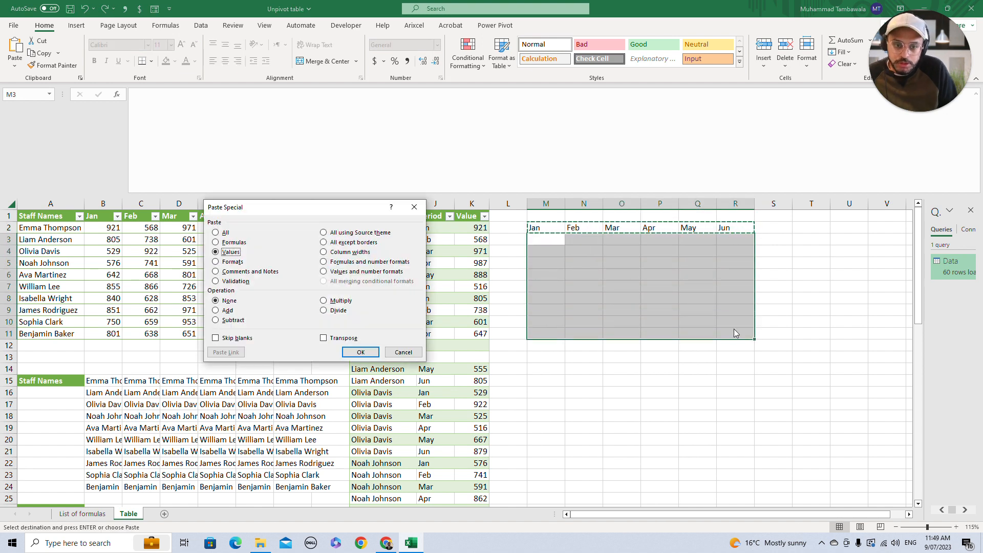
{"action": "key", "text": "v"}
{"action": "key", "text": "Return"}
{"action": "key", "text": "ctrl+z"}
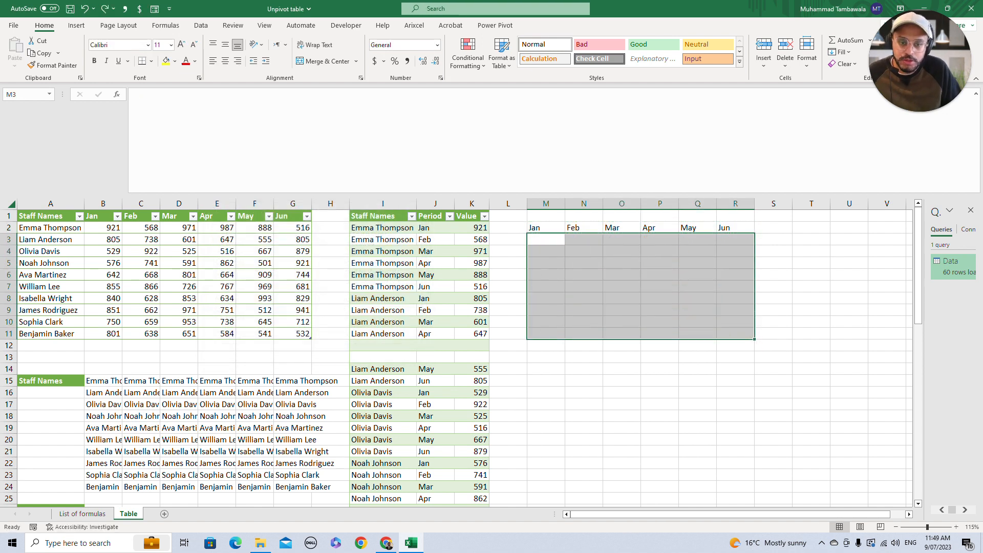
- Enter =SEQUENCE(10,6) in cell M13 to generate a test array of 10 rows by 6 columns
{"action": "left_click", "coordinate": [546, 357]}
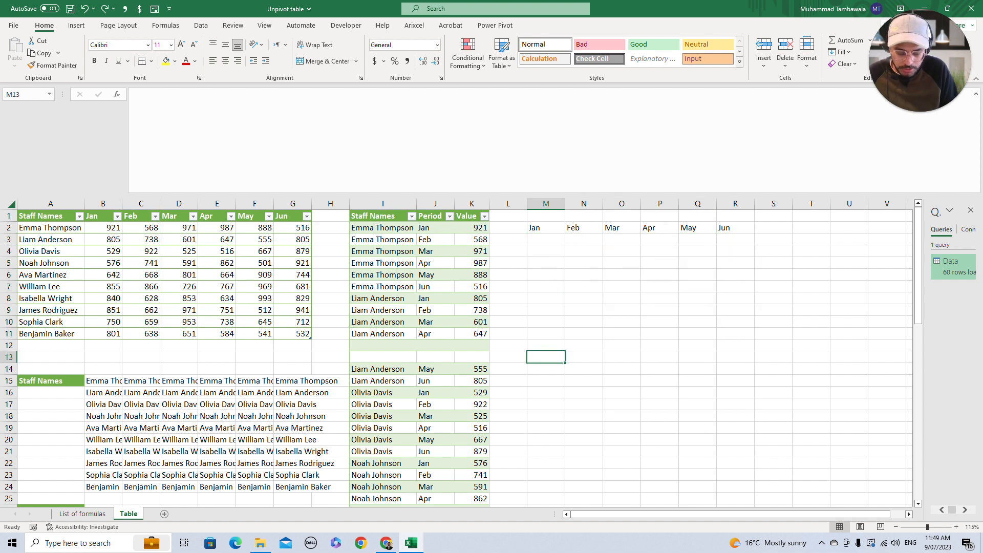
{"action": "type", "text": "=se"}
{"action": "key", "text": "Down"}
{"action": "key", "text": "Down"}
{"action": "key", "text": "Down"}
{"action": "key", "text": "Down"}
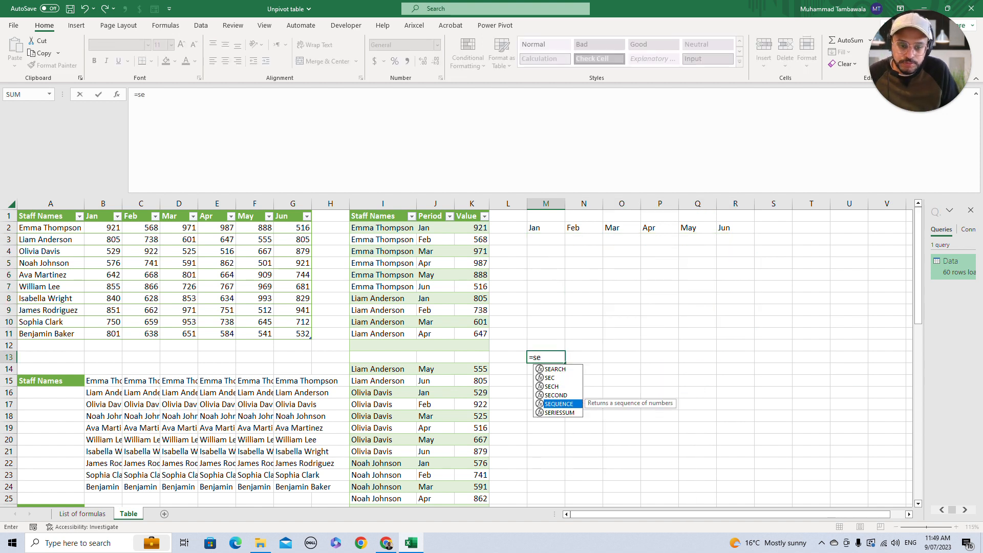
{"action": "key", "text": "Tab"}
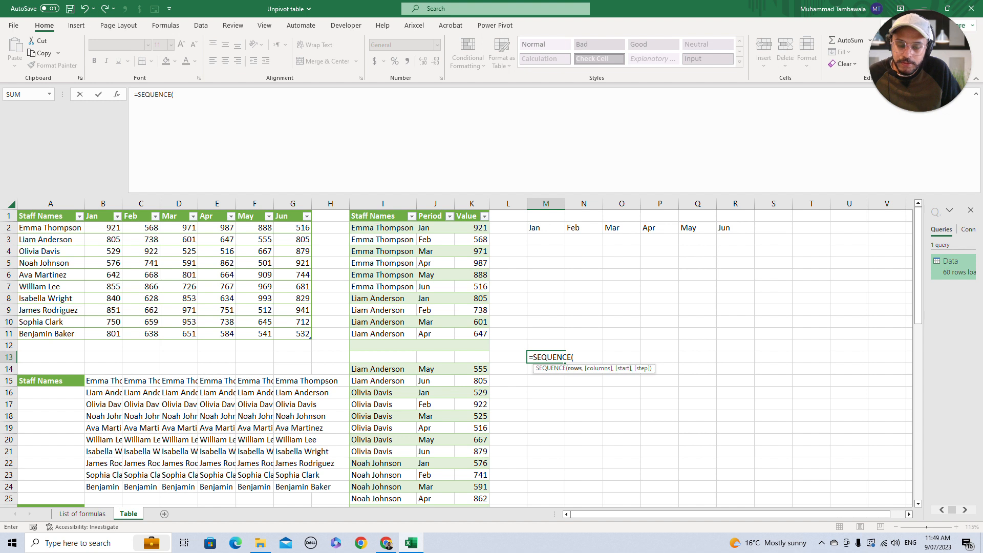
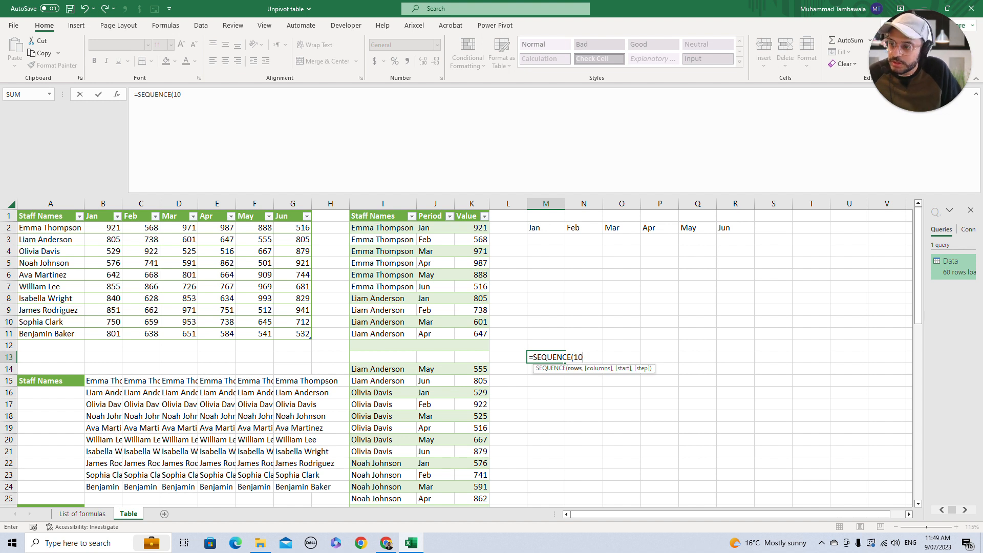
{"action": "type", "text": ","}
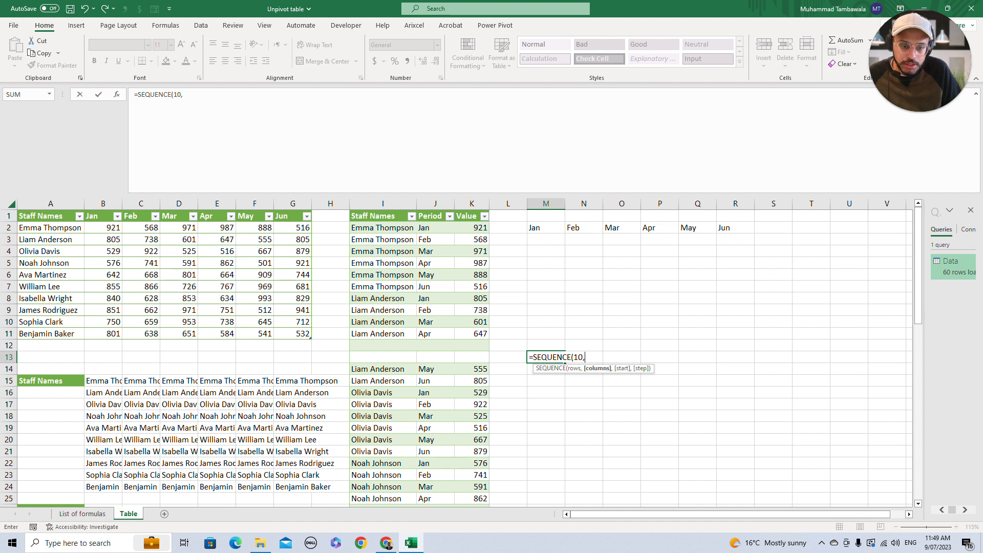
{"action": "type", "text": "6"}
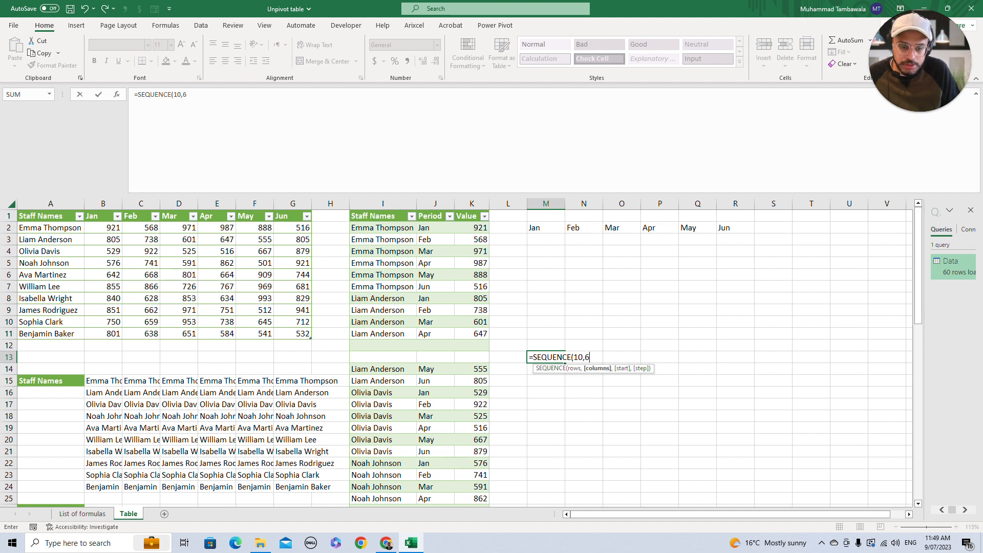
{"action": "type", "text": ")"}
{"action": "key", "text": "ctrl+Return"}
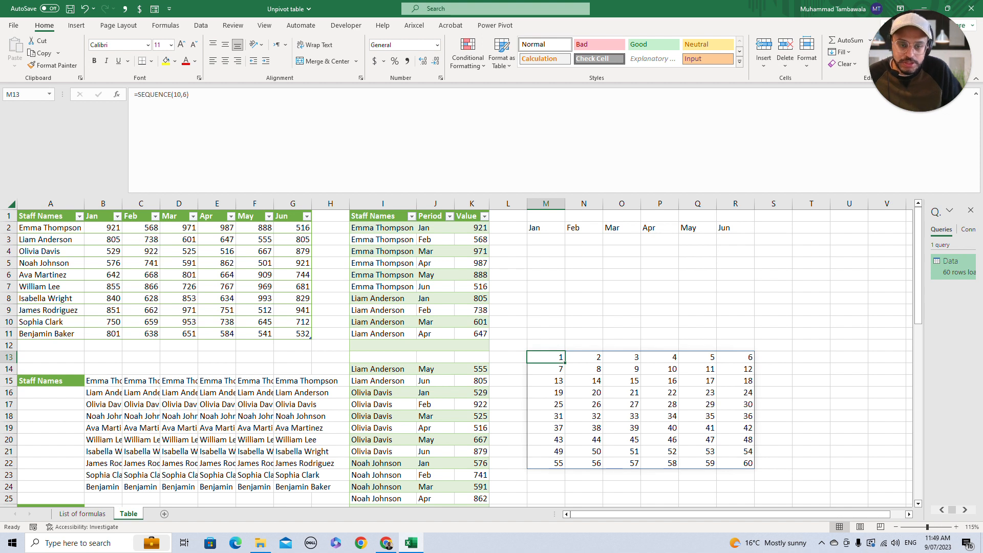
- Wrap the M13 formula in IF so it reads =IF(SEQUENCE(10,6),M2#), repeating the spilled month row down the array
{"action": "left_click", "coordinate": [136, 94]}
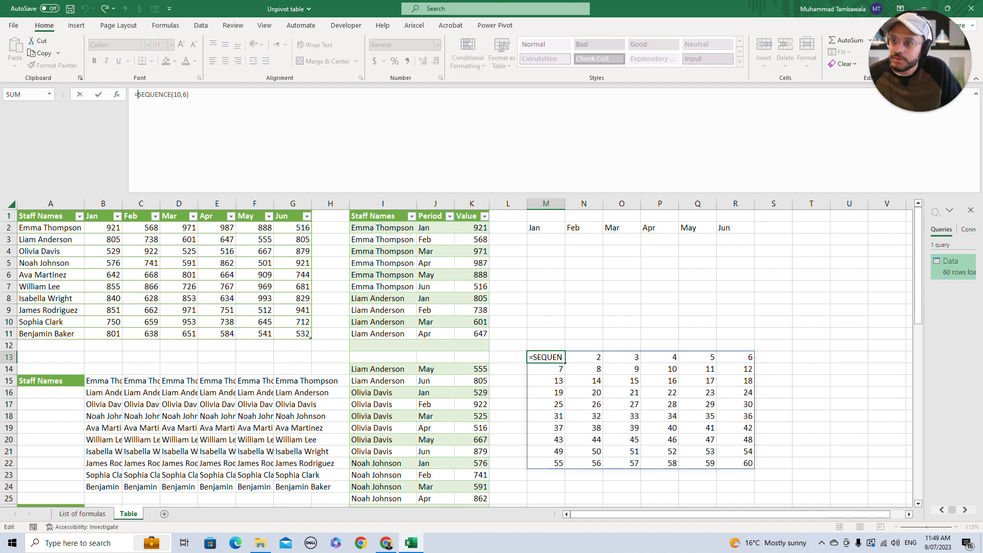
{"action": "type", "text": "IF("}
{"action": "key", "text": "End"}
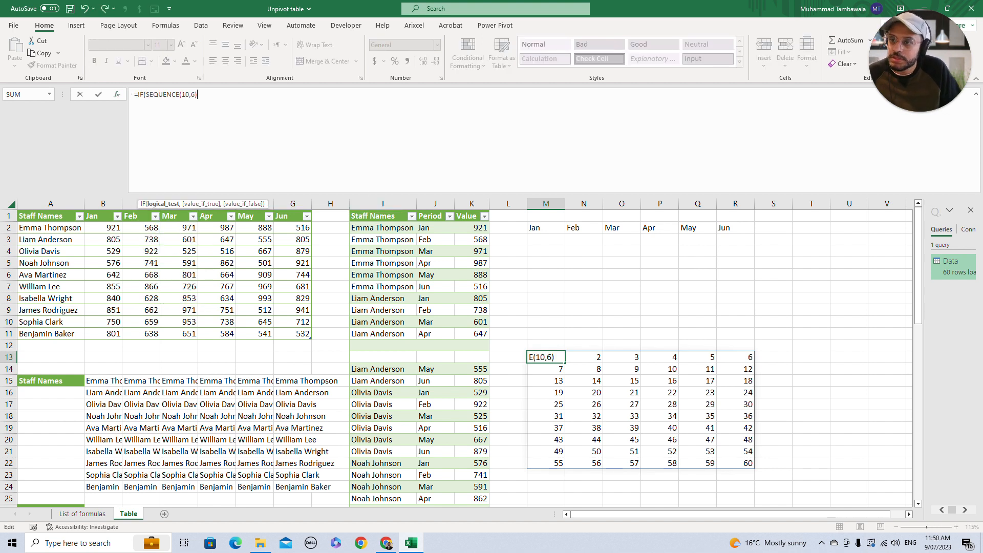
{"action": "type", "text": ","}
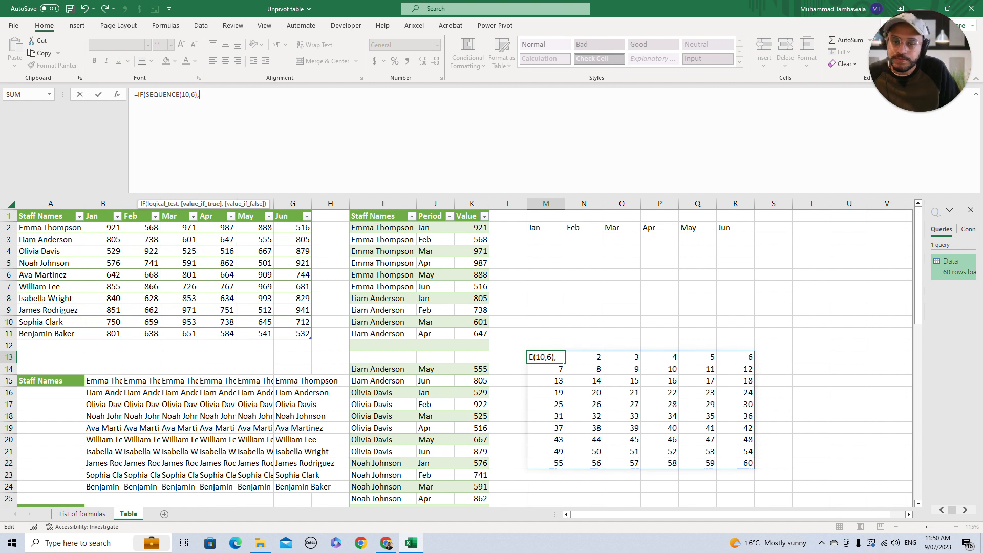
{"action": "left_click", "coordinate": [545, 228]}
{"action": "key", "text": "ctrl+shift+Right"}
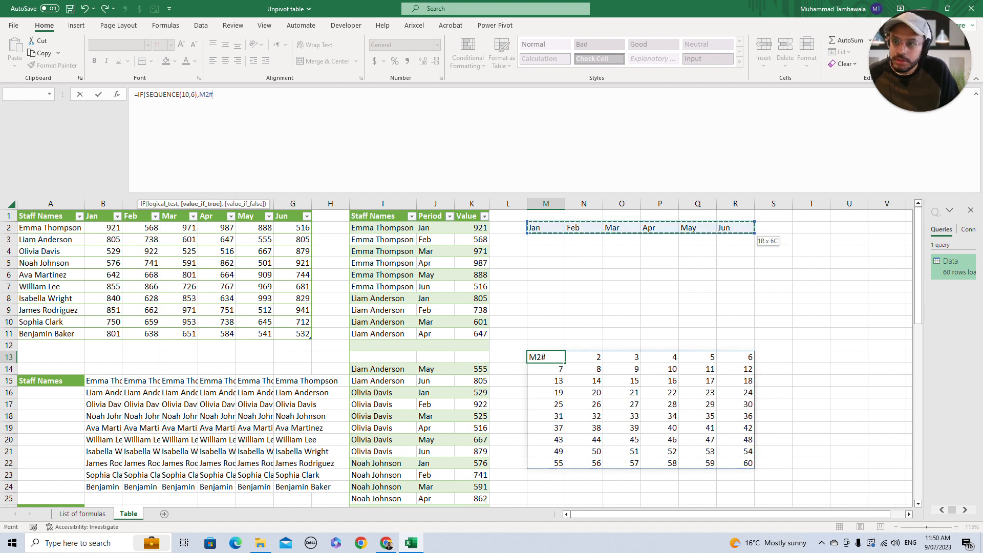
{"action": "key", "text": "Return"}
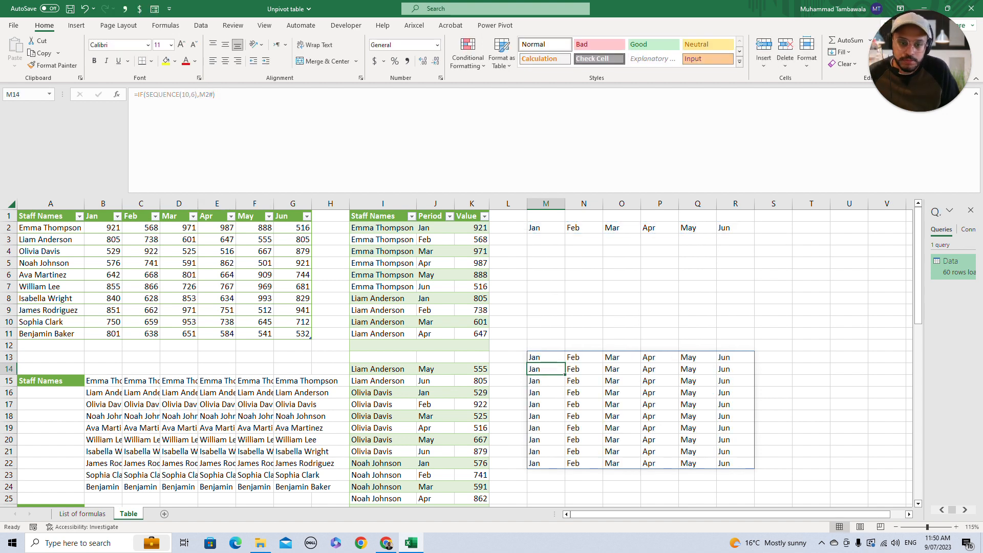
{"action": "key", "text": "Up"}
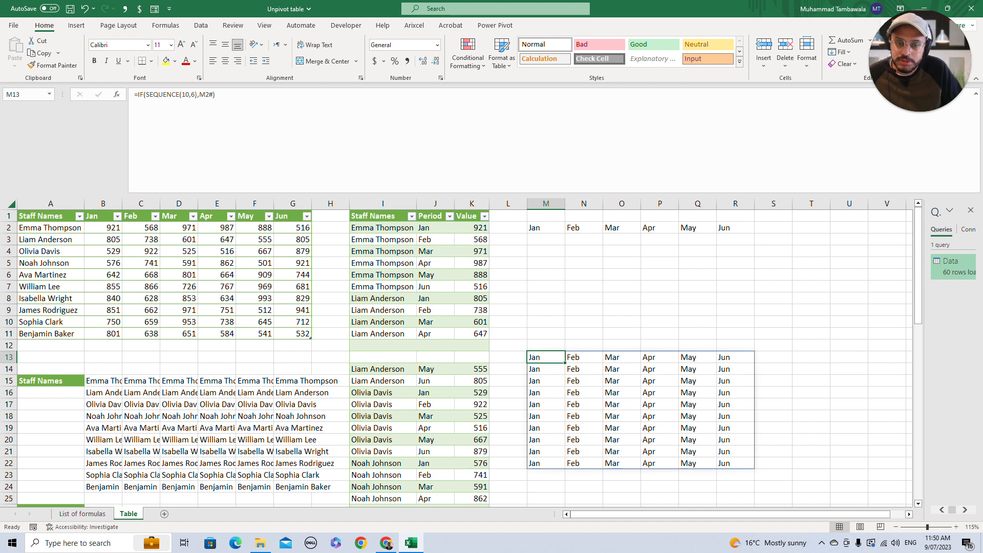
- Wrap m's definition in the M2 LET formula so it reads IF(SEQUENCE(r,c),DROP(TAKE(t,1),,1))
{"action": "key", "text": "ctrl+Up"}
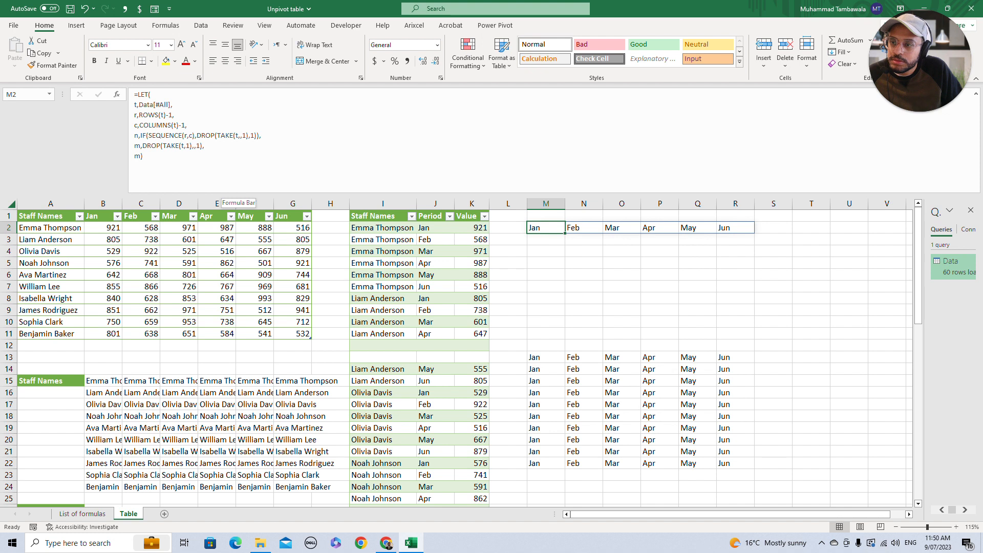
{"action": "left_click", "coordinate": [143, 146]}
{"action": "type", "text": "IF("}
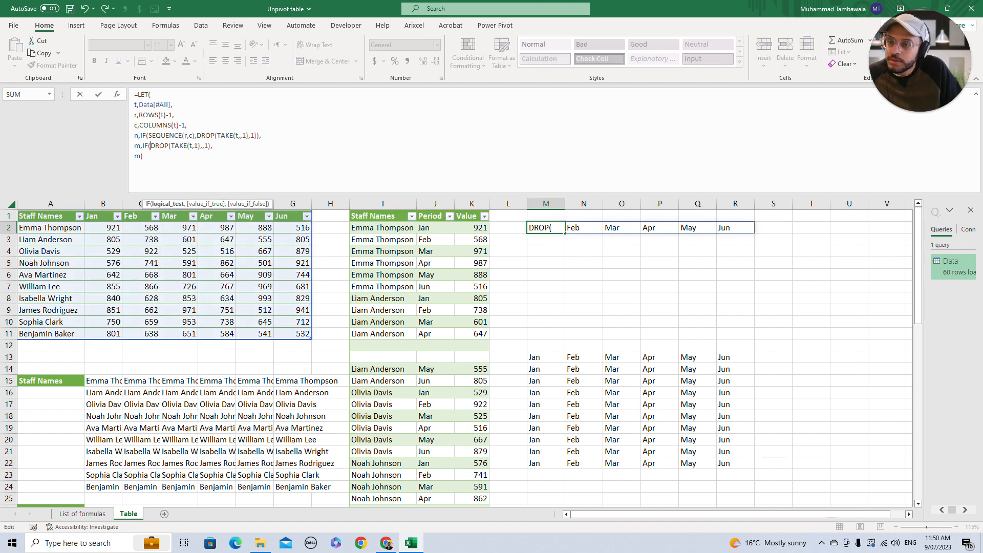
{"action": "type", "text": "SEQ"}
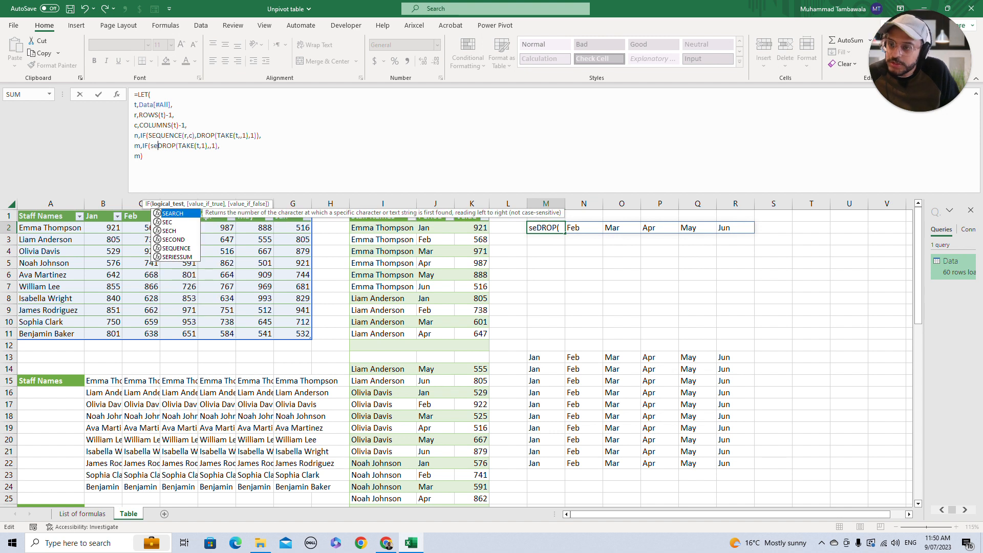
{"action": "key", "text": "Tab"}
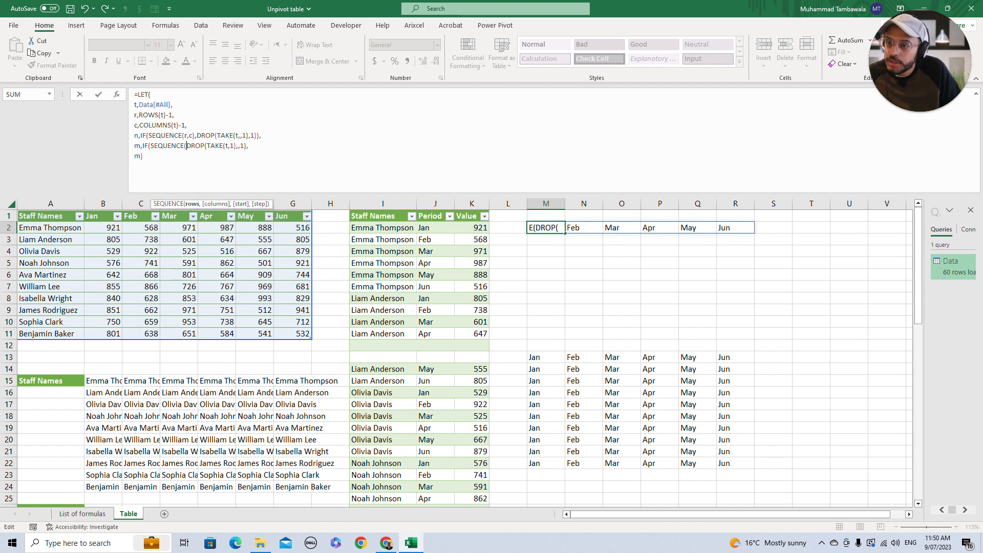
{"action": "type", "text": "r,c),"}
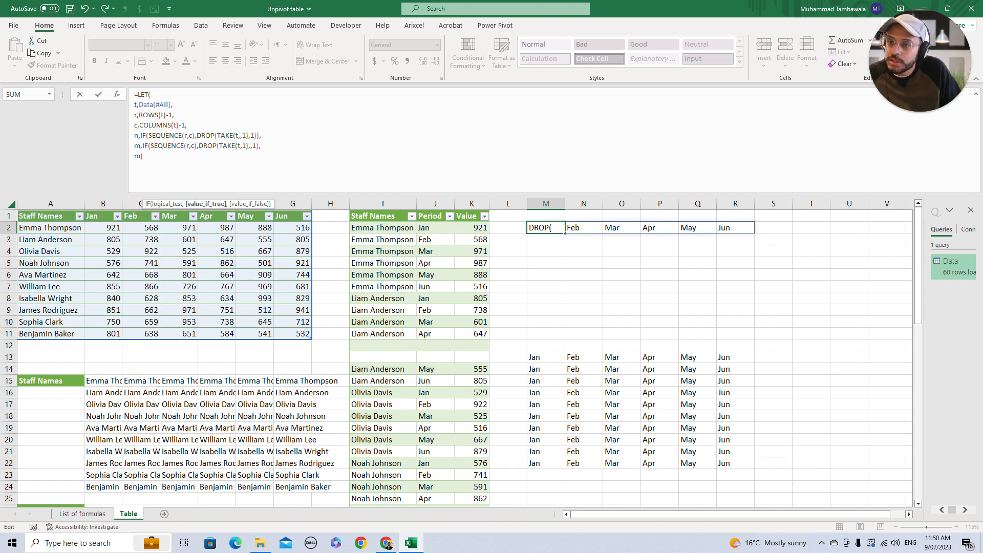
{"action": "type", "text": ","}
{"action": "key", "text": "Return"}
{"action": "key", "text": "Up"}
- Delete the test formula in M13 and return to the LET formula in M2
{"action": "key", "text": "ctrl+Down"}
{"action": "key", "text": "Down"}
{"action": "key", "text": "Down"}
{"action": "key", "text": "Delete"}
{"action": "key", "text": "Up"}
{"action": "key", "text": "Up"}
{"action": "key", "text": "Up"}
{"action": "key", "text": "Up"}
{"action": "key", "text": "Up"}
{"action": "key", "text": "Up"}
{"action": "key", "text": "Up"}
{"action": "key", "text": "Up"}
{"action": "key", "text": "Up"}
{"action": "key", "text": "Up"}
{"action": "key", "text": "Up"}
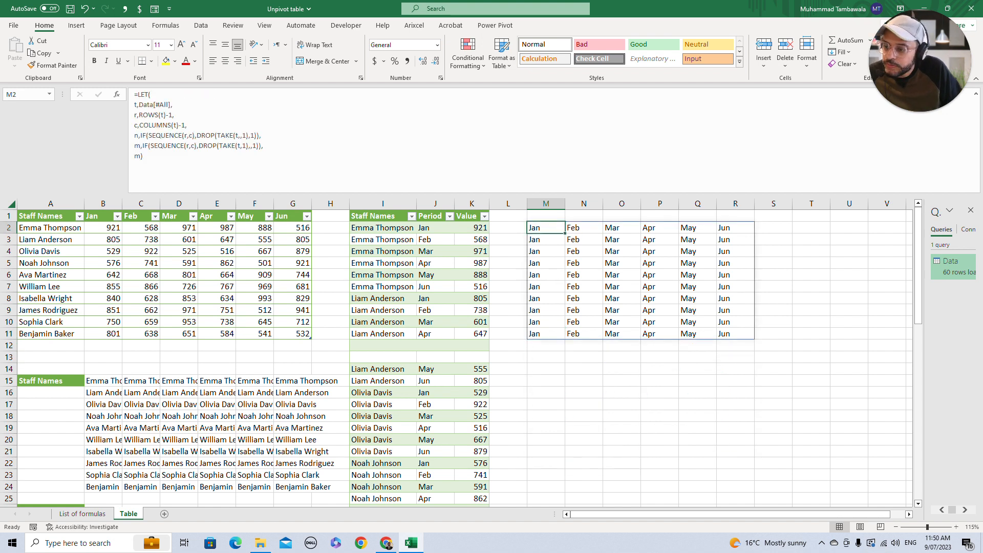
- After checking the Period and Value reference blocks, add v,t to the M2 LET formula and return t as its result
{"action": "left_click", "coordinate": [51, 380]}
{"action": "scroll", "coordinate": [50, 380], "scroll_direction": "down", "scroll_amount": 7}
{"action": "left_click", "coordinate": [50, 263]}
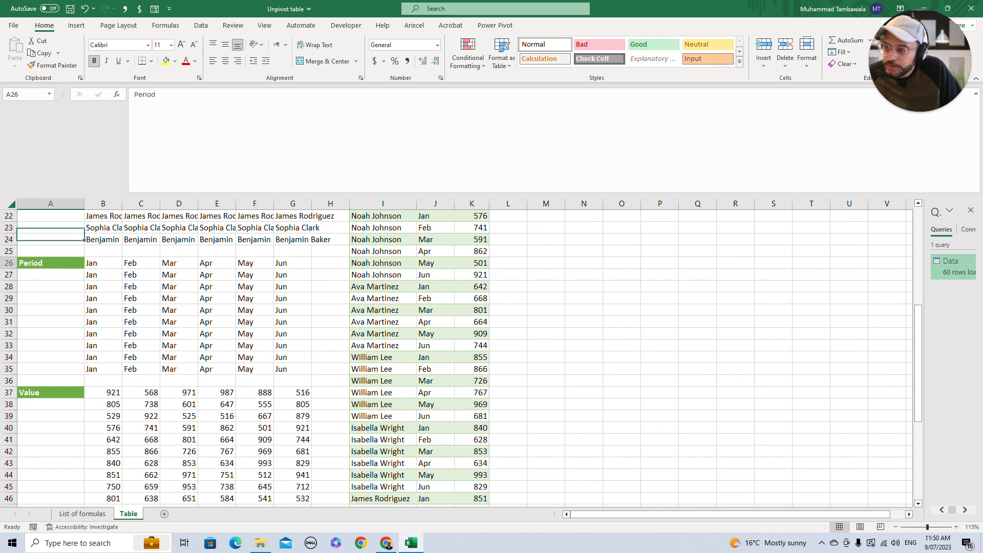
{"action": "key", "text": "ctrl+Down"}
{"action": "scroll", "coordinate": [461, 353], "scroll_direction": "up", "scroll_amount": 7}
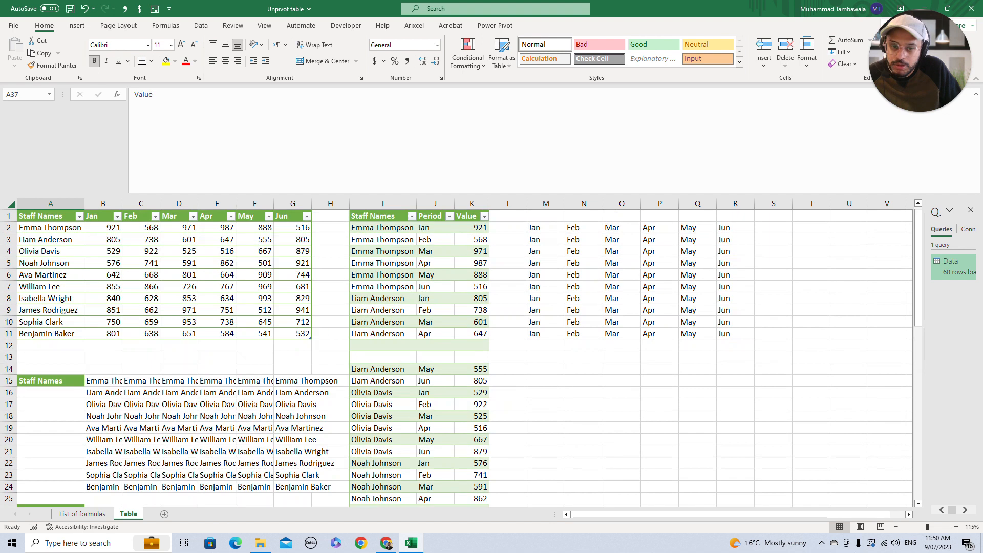
{"action": "left_click", "coordinate": [544, 228]}
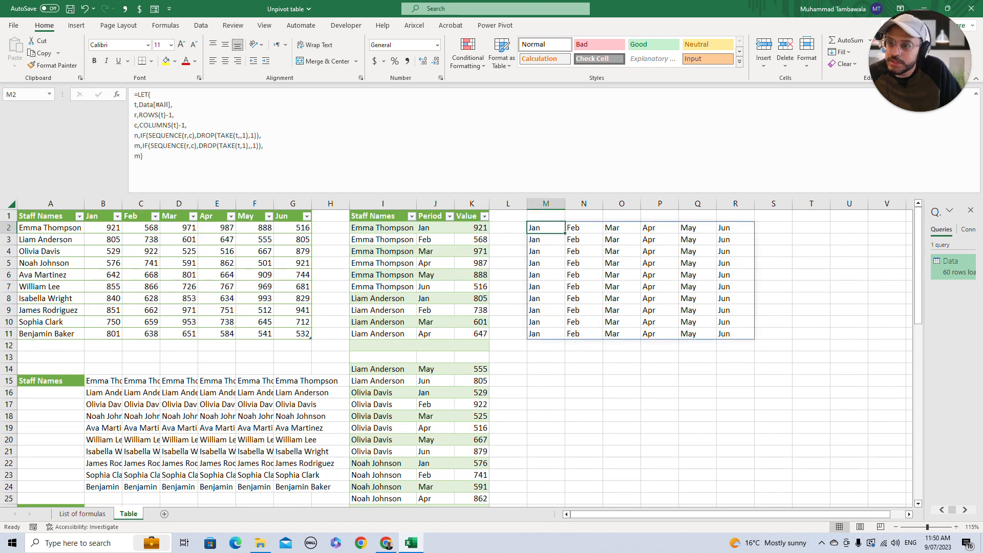
{"action": "left_click", "coordinate": [141, 156]}
{"action": "key", "text": "BackSpace"}
{"action": "key", "text": "Delete"}
{"action": "type", "text": "v,"}
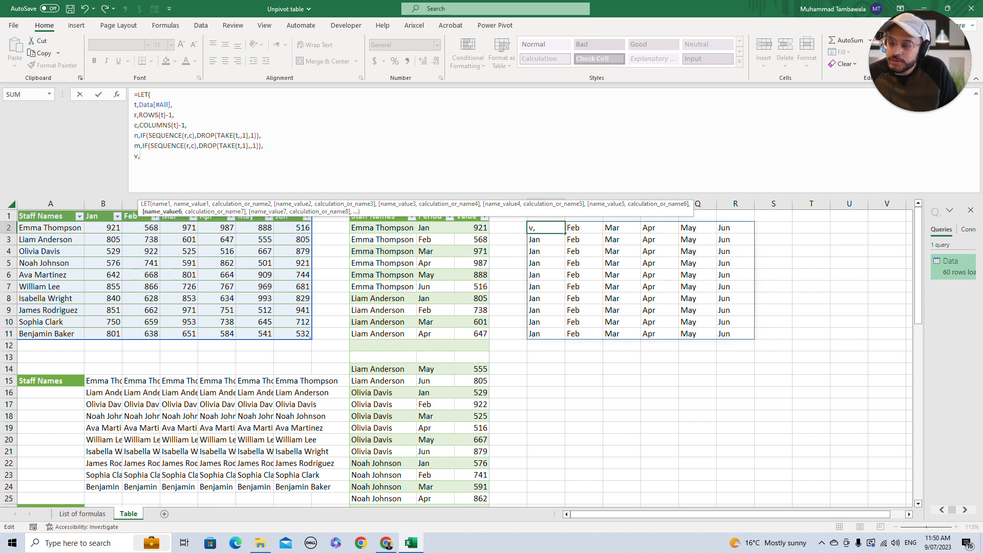
{"action": "type", "text": "t"}
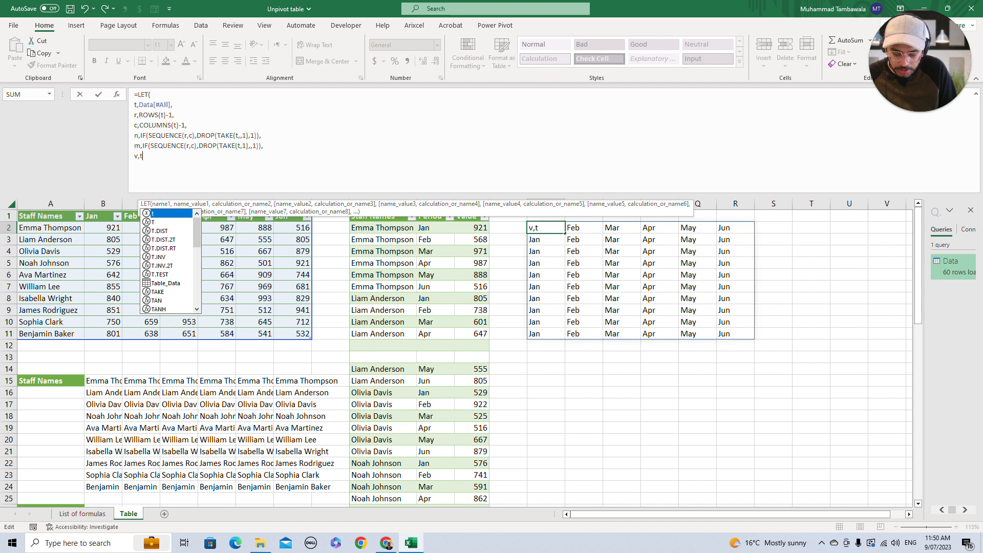
{"action": "type", "text": ","}
{"action": "key", "text": "alt+Return"}
{"action": "type", "text": "t"}
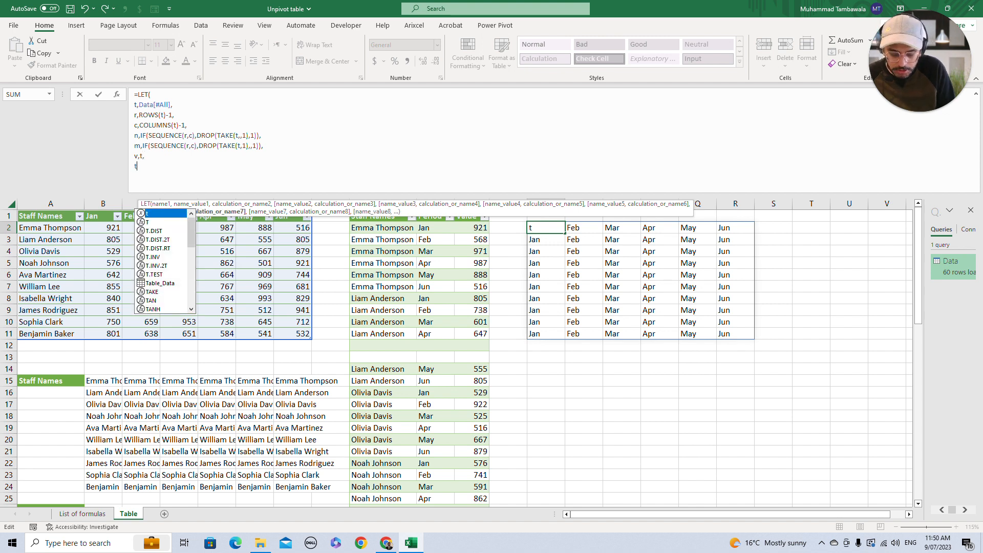
{"action": "type", "text": ")"}
{"action": "key", "text": "ctrl+Return"}
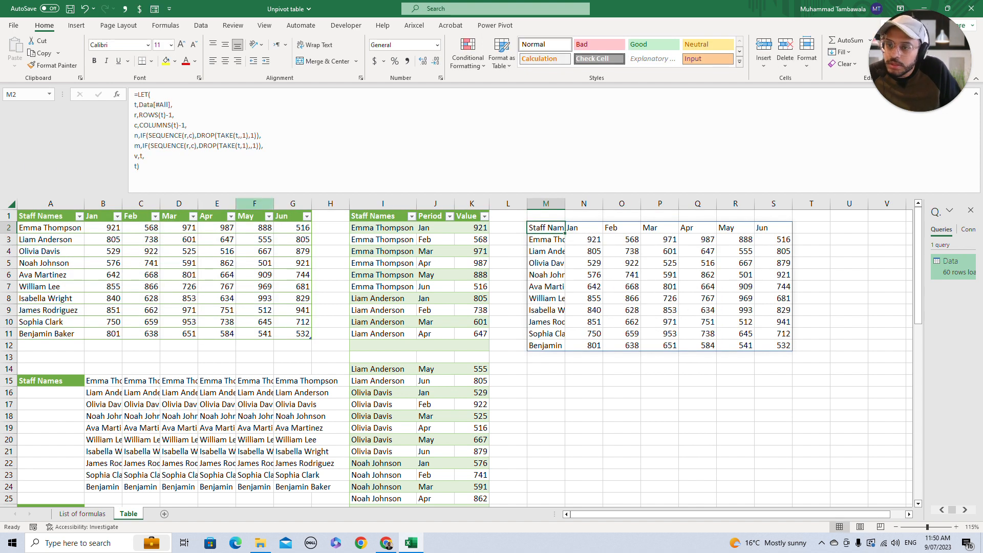
- Change the LET formula's final output to DROP(t,1,1), removing the header row and the staff names column
{"action": "mouse_move", "coordinate": [583, 240]}
{"action": "left_mouse_down"}
{"action": "mouse_move", "coordinate": [634, 251]}
{"action": "mouse_move", "coordinate": [773, 333]}
{"action": "mouse_move", "coordinate": [774, 346]}
{"action": "left_mouse_up"}
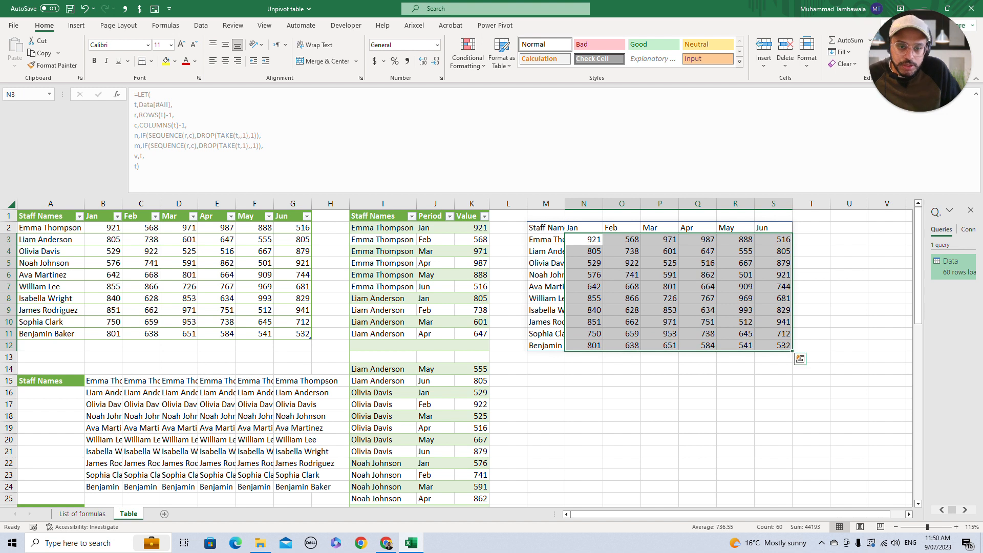
{"action": "left_click", "coordinate": [546, 227]}
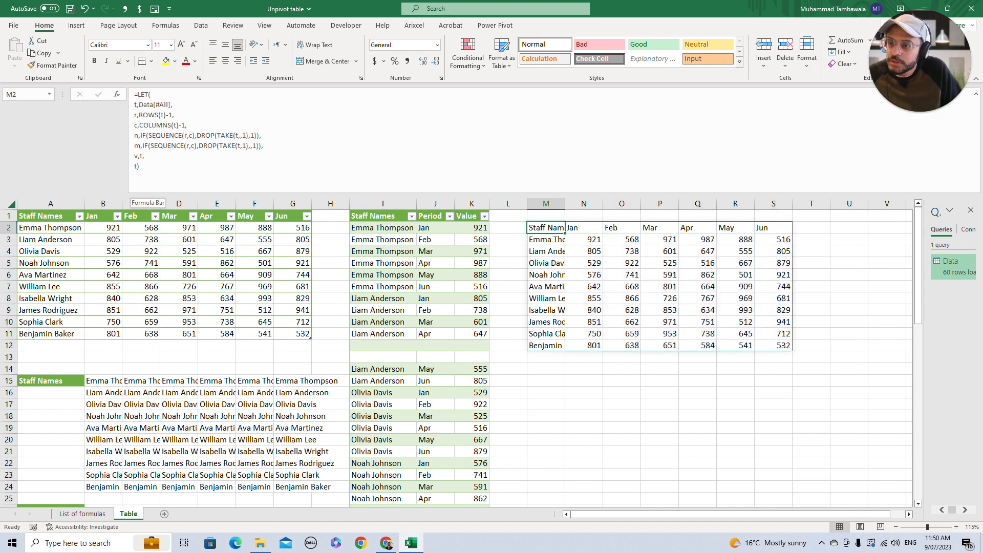
{"action": "left_click", "coordinate": [134, 189]}
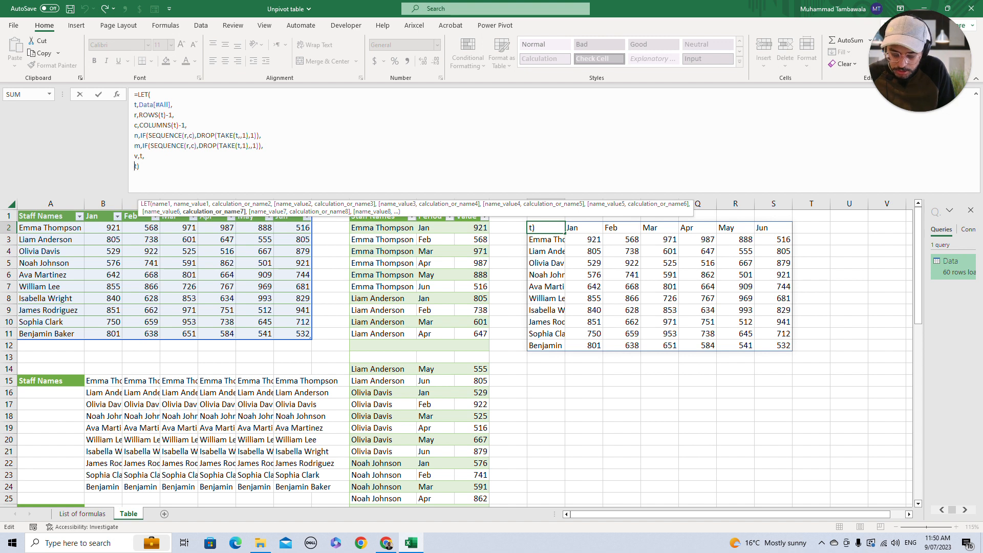
{"action": "type", "text": "drop"}
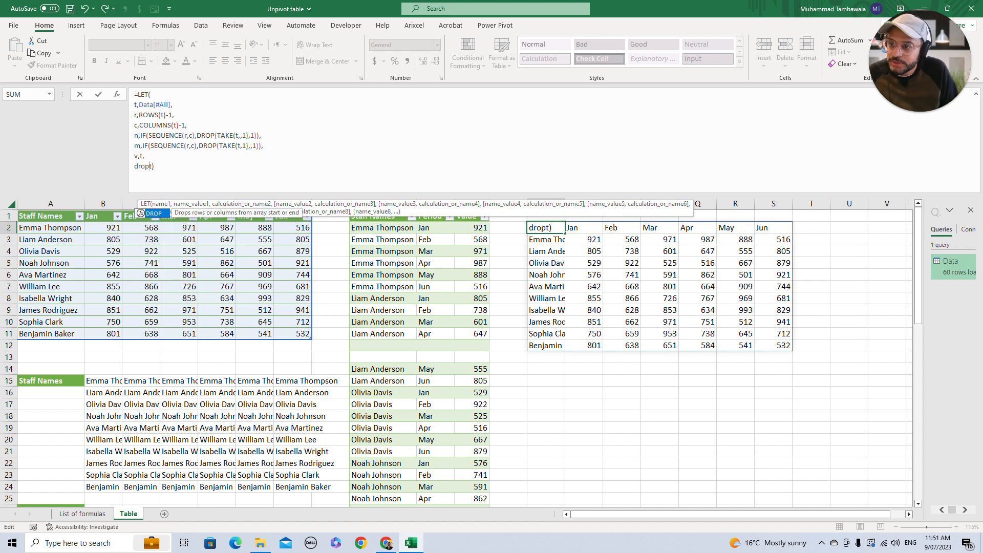
{"action": "key", "text": "Tab"}
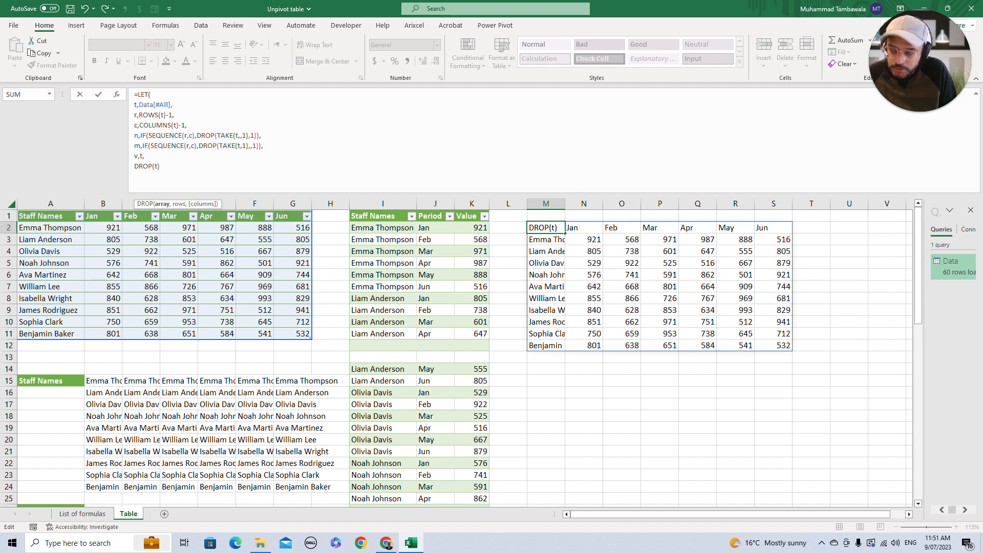
{"action": "type", "text": ",1,1"}
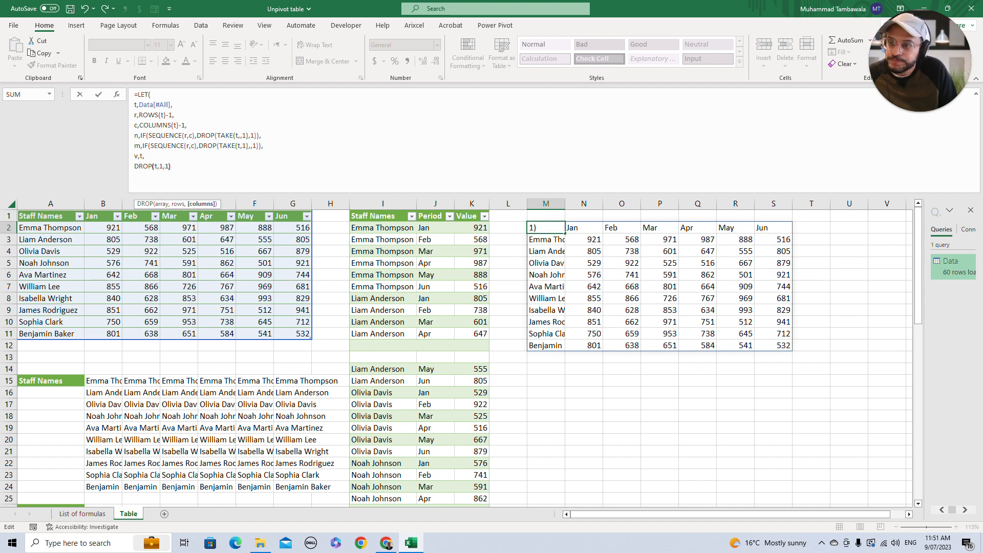
{"action": "type", "text": ")"}
{"action": "key", "text": "ctrl+Return"}
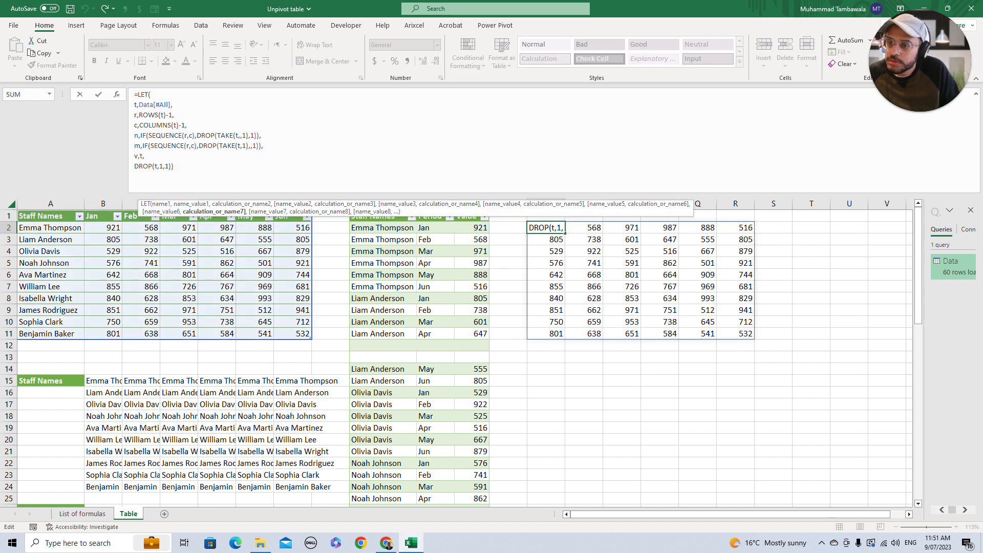
- Make DROP(t,1,1) the definition of v, return v as the LET formula's result, and check the spilled values
{"action": "key", "text": "BackSpace"}
{"action": "key", "text": "BackSpace"}
{"action": "key", "text": "BackSpace"}
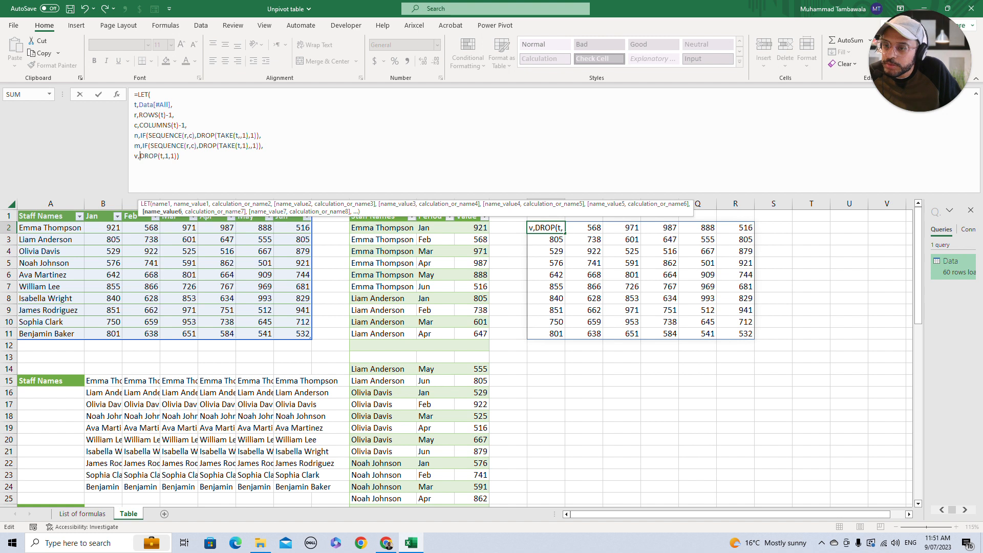
{"action": "key", "text": "BackSpace"}
{"action": "type", "text": ","}
{"action": "key", "text": "alt+Return"}
{"action": "type", "text": "v)"}
{"action": "key", "text": "ctrl+Return"}
{"action": "key", "text": "ctrl+shift+Right"}
{"action": "key", "text": "ctrl+shift+Down"}
{"action": "key", "text": "Right"}
{"action": "key", "text": "Left"}
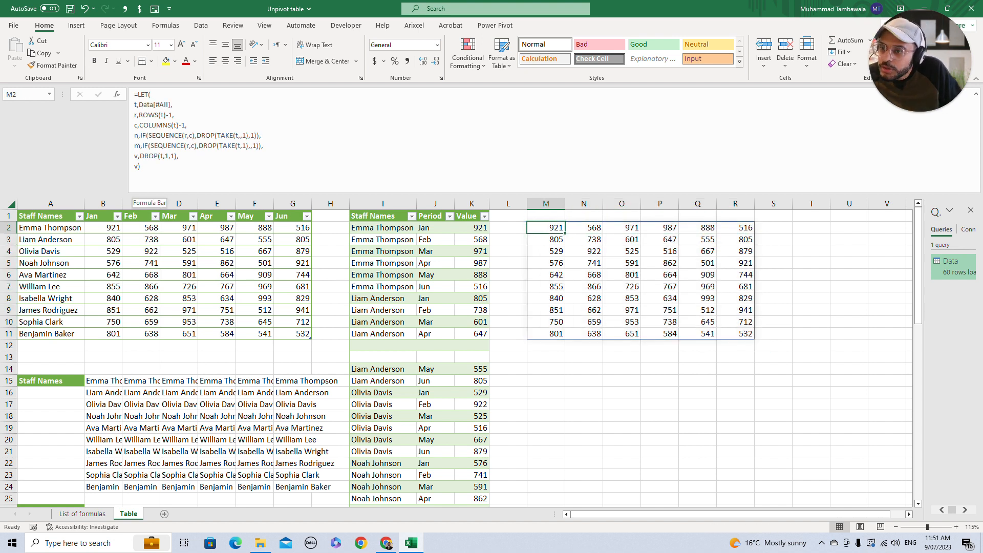
- Return n as the M2 LET formula's result to check the spilled staff names array
{"action": "left_click_drag", "start_coordinate": [134, 125], "coordinate": [185, 125]}
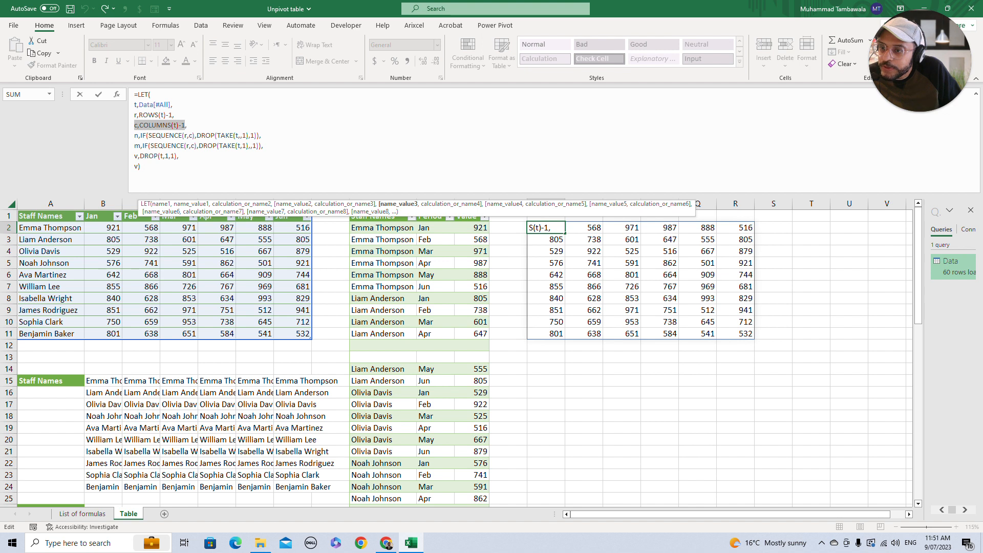
{"action": "left_click", "coordinate": [138, 167]}
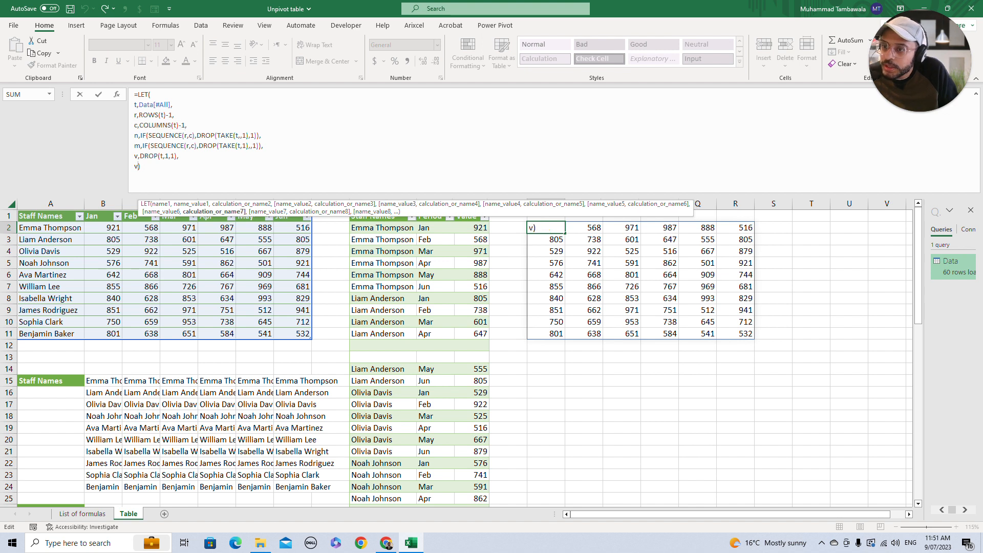
{"action": "key", "text": "BackSpace"}
{"action": "type", "text": "n"}
{"action": "key", "text": "Return"}
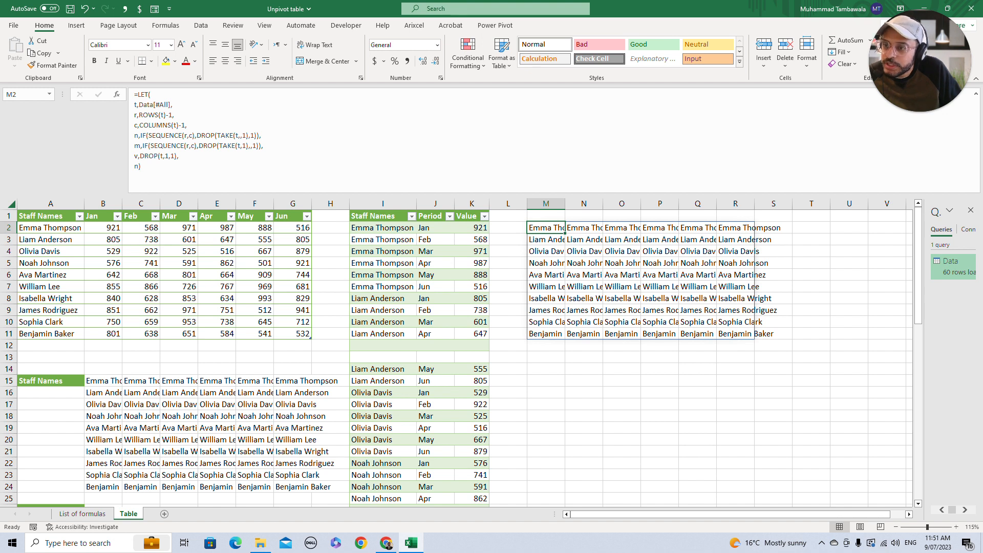
- Change the LET formula's final output to m to check the spilled months array
{"action": "left_click", "coordinate": [138, 166]}
{"action": "key", "text": "BackSpace"}
{"action": "type", "text": "m"}
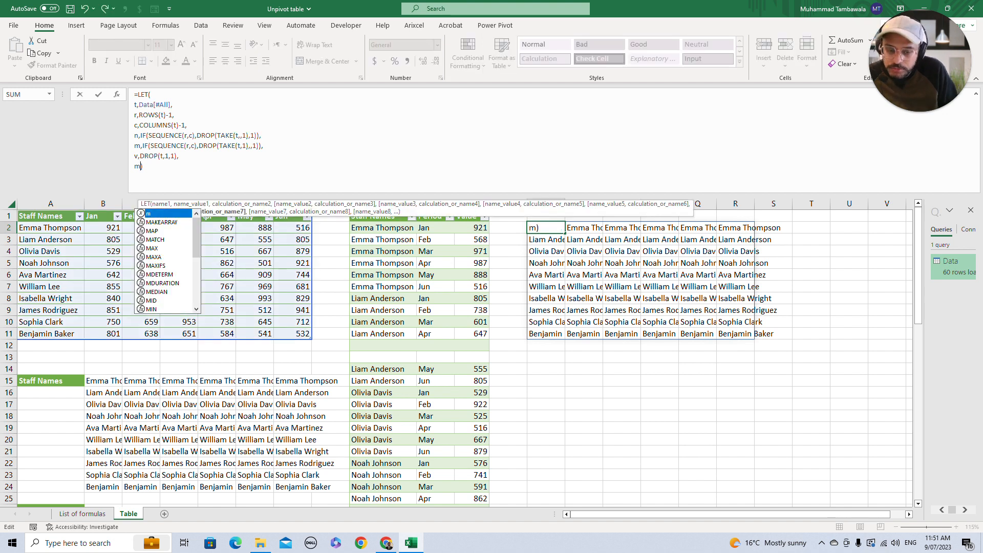
{"action": "key", "text": "Return"}
{"action": "key", "text": "Up"}
- Set the LET formula's final output back to v and look over the spilled values array
{"action": "left_click", "coordinate": [139, 166]}
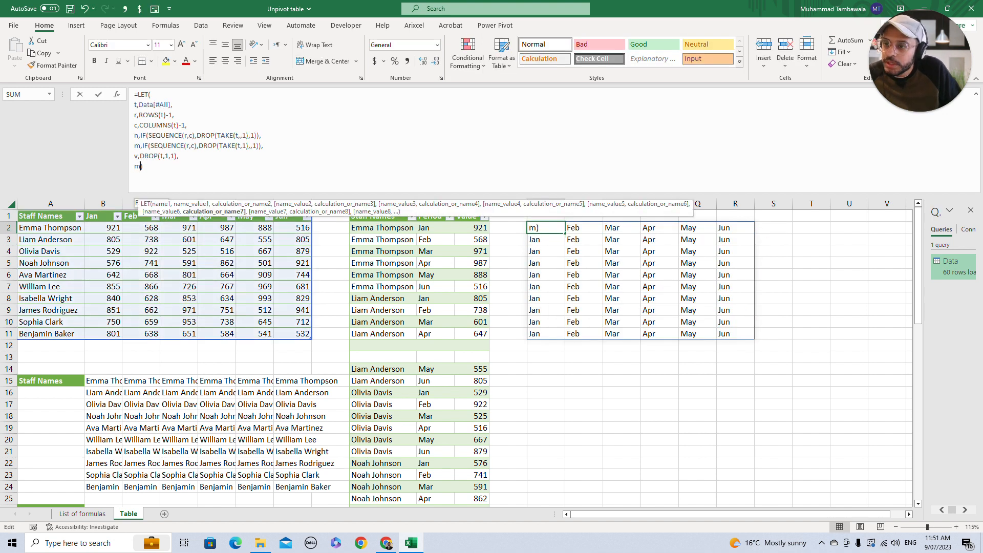
{"action": "key", "text": "BackSpace"}
{"action": "type", "text": "v"}
{"action": "key", "text": "Return"}
{"action": "key", "text": "Up"}
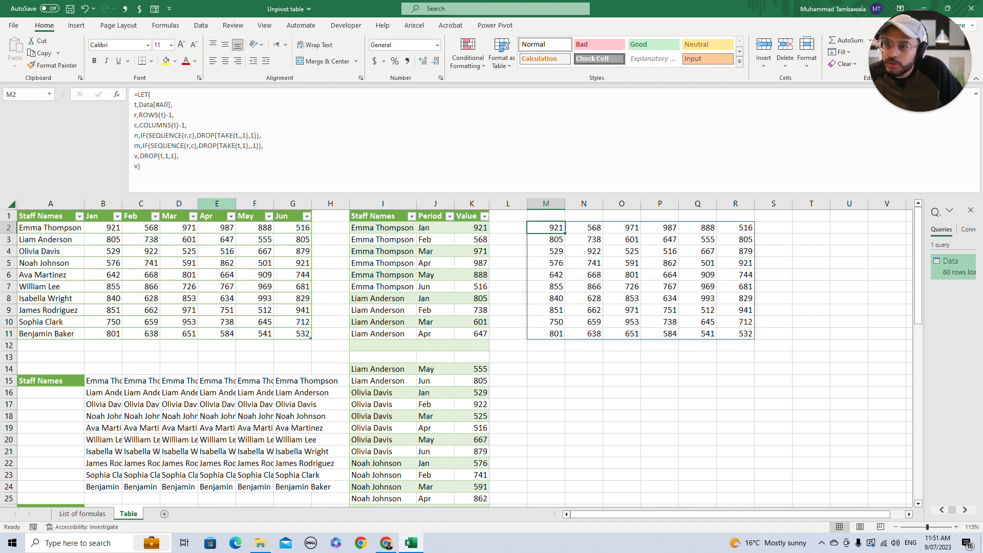
{"action": "scroll", "coordinate": [461, 353], "scroll_direction": "down", "scroll_amount": 9}
{"action": "scroll", "coordinate": [461, 353], "scroll_direction": "up", "scroll_amount": 9}
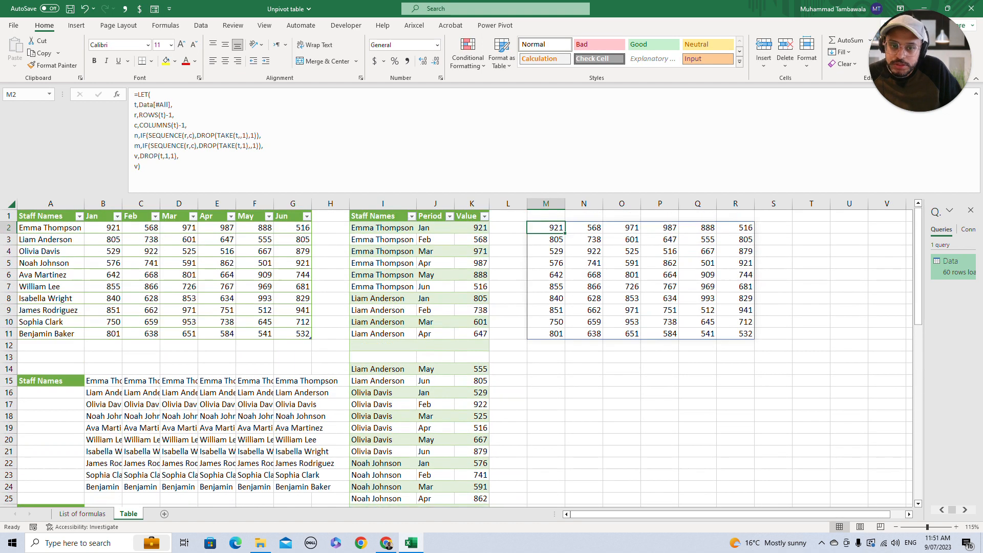
- Review the n, m and v definitions against the single-column Staff Names reference, and look up Tocol on the List of formulas sheet
{"action": "left_click_drag", "start_coordinate": [134, 135], "coordinate": [179, 155]}
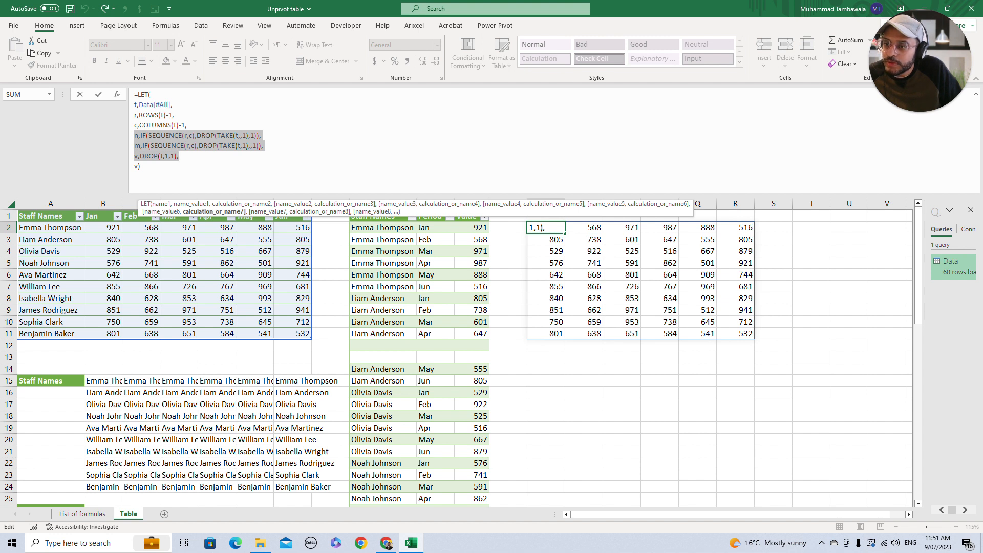
{"action": "key", "text": "Escape"}
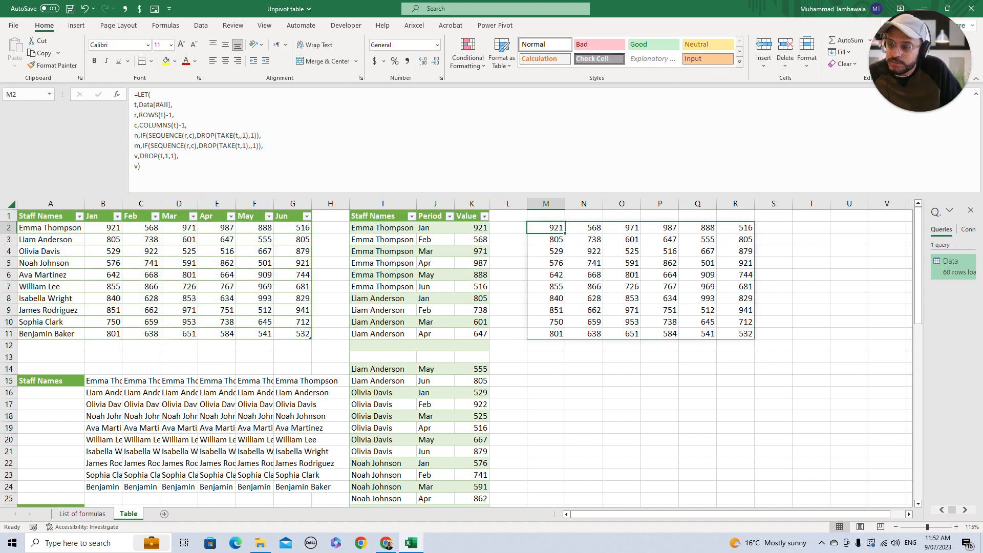
{"action": "left_click", "coordinate": [383, 204]}
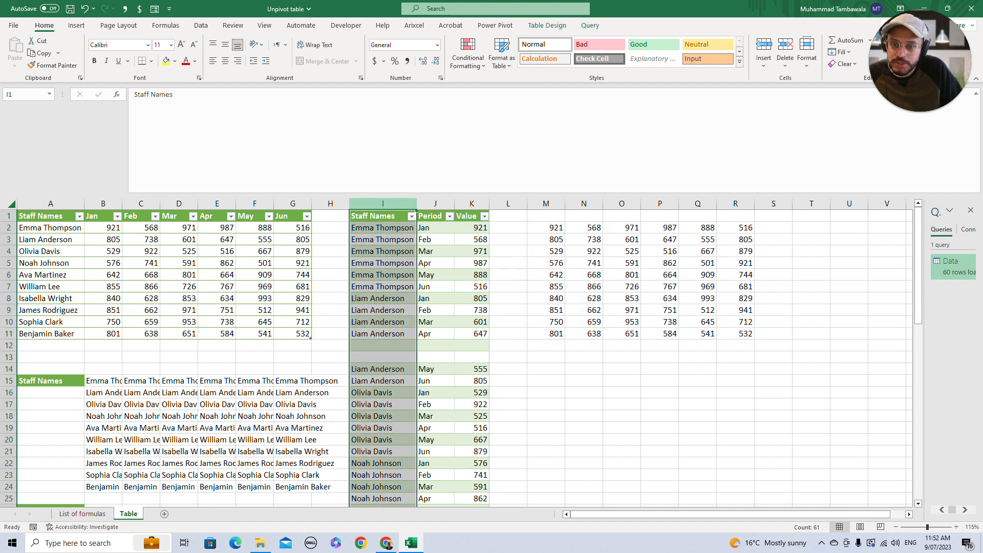
{"action": "left_click", "coordinate": [545, 204]}
{"action": "left_click", "coordinate": [546, 228]}
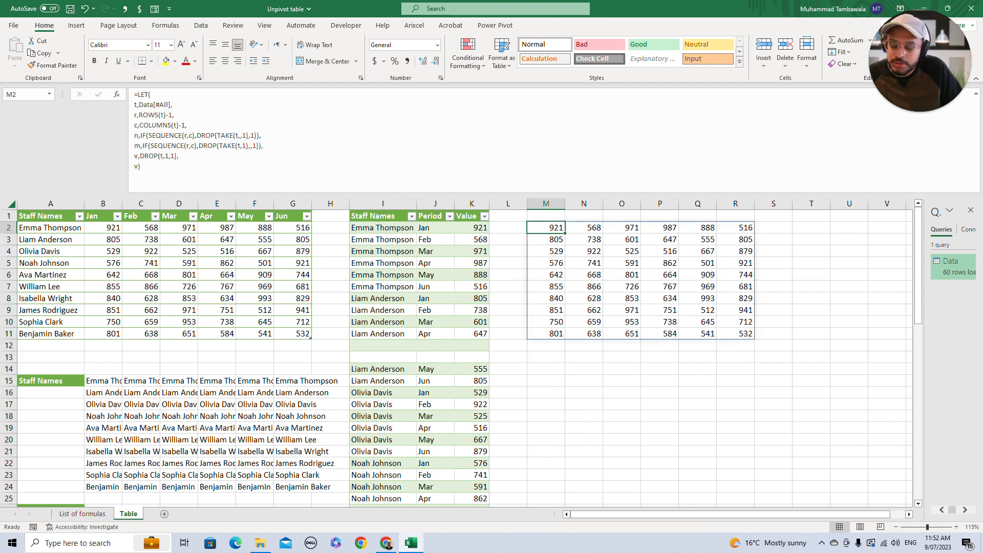
{"action": "left_click", "coordinate": [83, 514]}
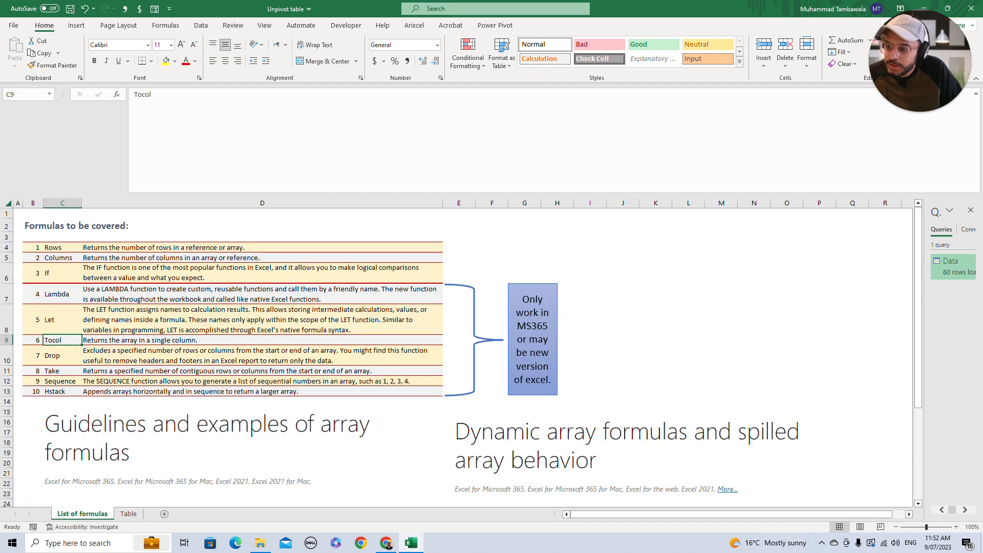
{"action": "left_click", "coordinate": [129, 513]}
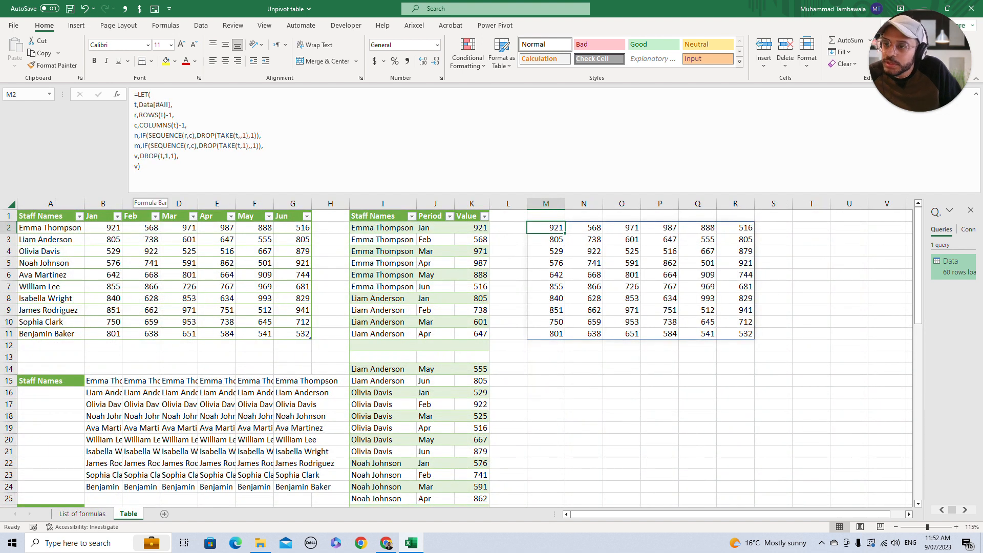
- Wrap the n definition in the M2 LET formula in TOCOL, giving TOCOL(IF(SEQUENCE(r,c),DROP(TAKE(t,,1),1)))
{"action": "left_click", "coordinate": [140, 136]}
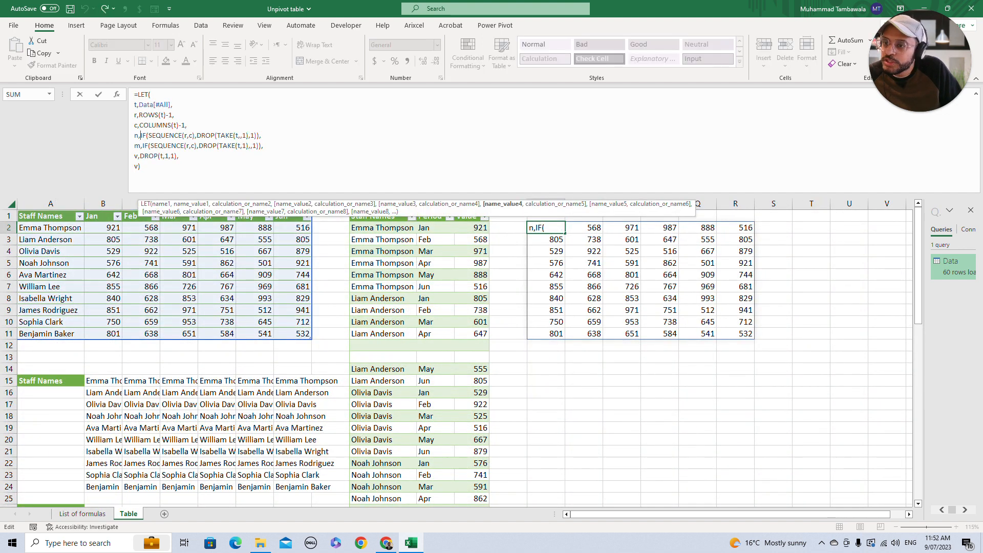
{"action": "type", "text": "to"}
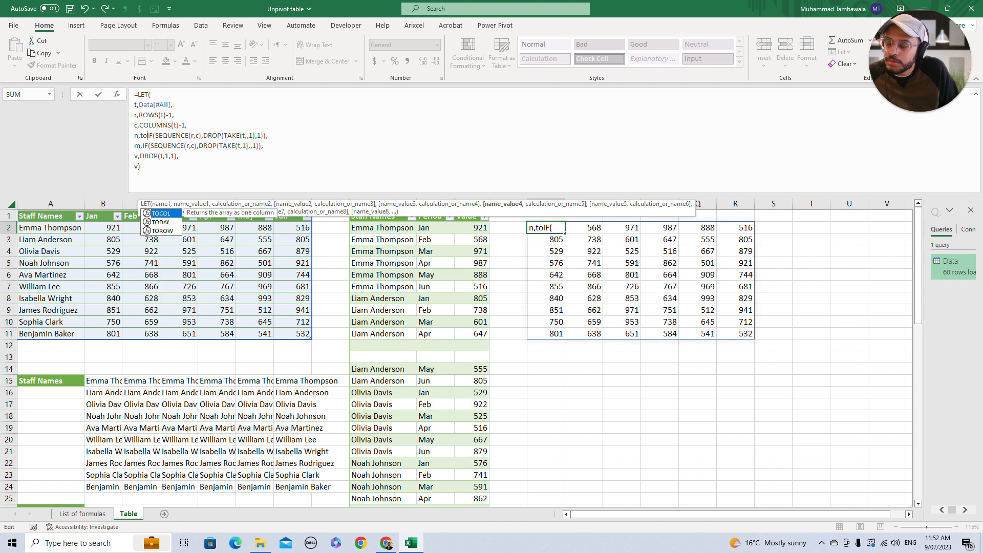
{"action": "key", "text": "Tab"}
{"action": "left_click", "coordinate": [283, 135]}
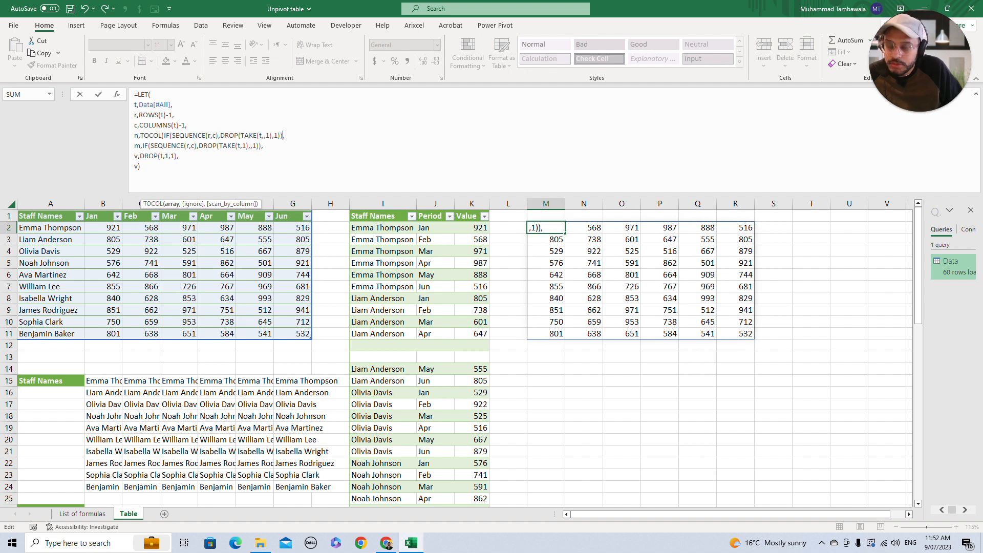
{"action": "type", "text": ")"}
- Wrap the m definition in TOCOL, giving TOCOL(IF(SEQUENCE(r,c),DROP(TAKE(t,1),,1)))
{"action": "left_click", "coordinate": [139, 146]}
{"action": "type", "text": "to"}
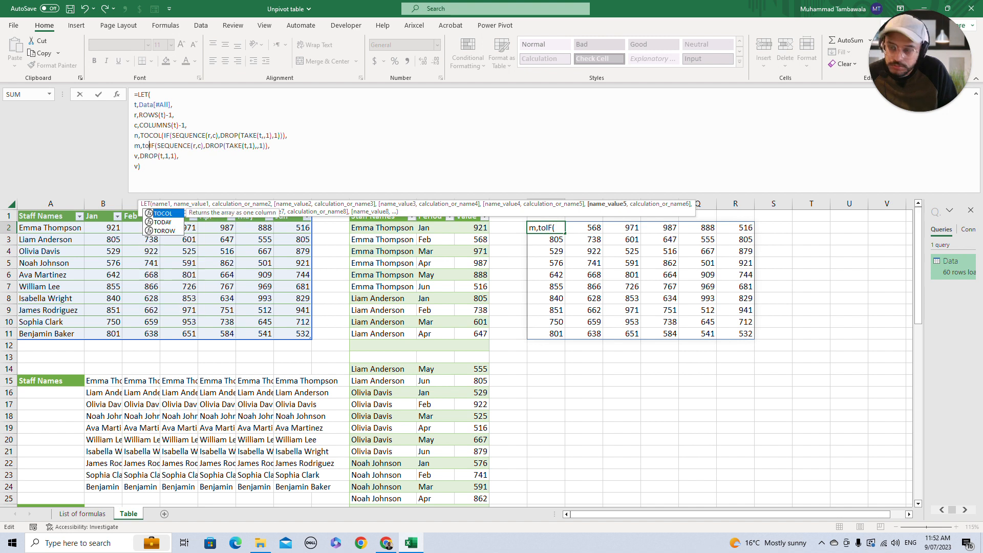
{"action": "key", "text": "Tab"}
{"action": "left_click", "coordinate": [282, 146]}
{"action": "type", "text": ")"}
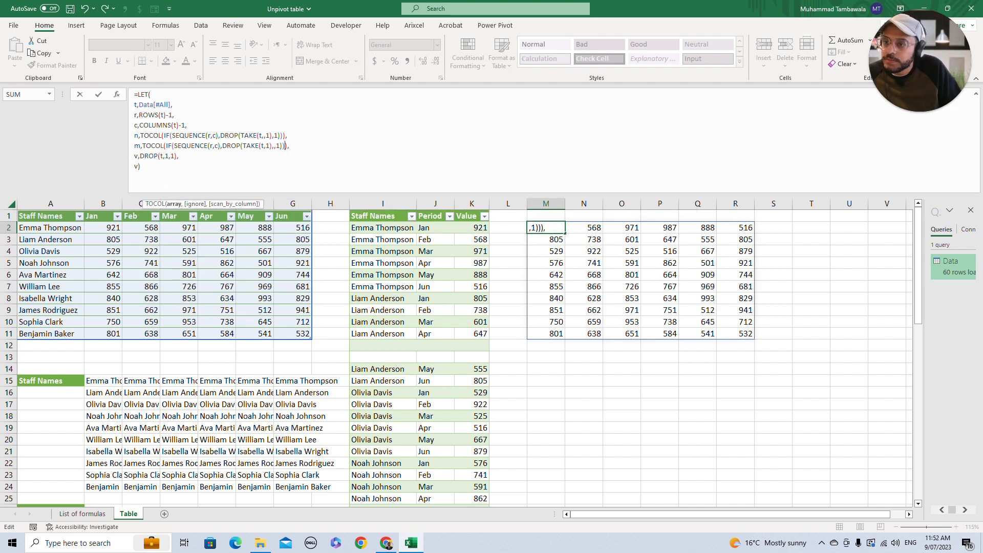
- Wrap the v definition in TOCOL, giving TOCOL(DROP(t,1,1)), and commit the LET formula
{"action": "left_click", "coordinate": [140, 156]}
{"action": "type", "text": "to"}
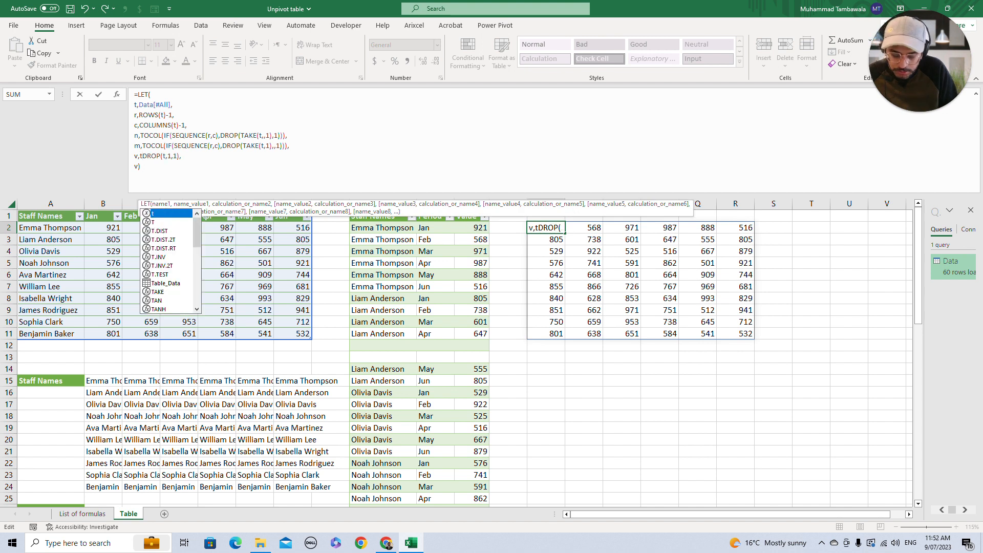
{"action": "key", "text": "Tab"}
{"action": "left_click", "coordinate": [201, 156]}
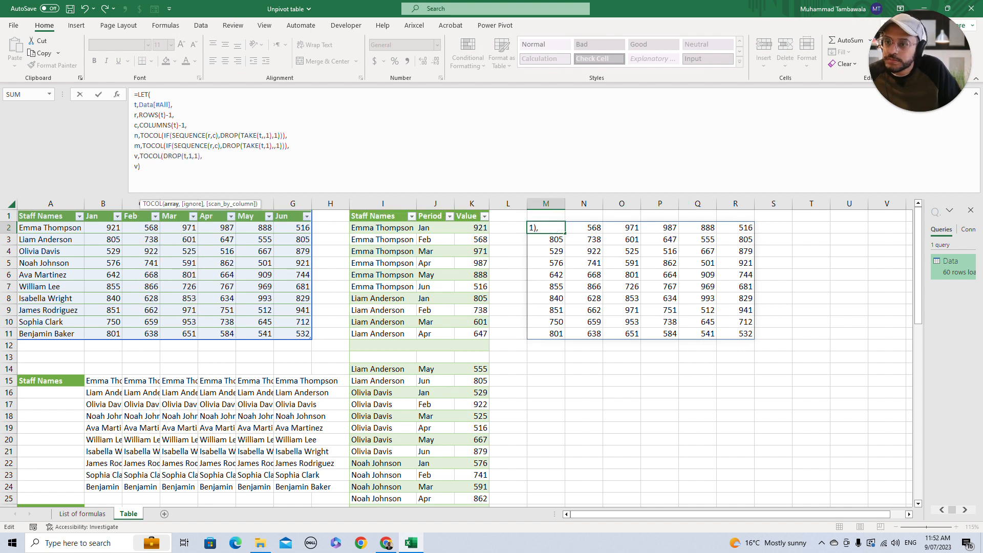
{"action": "type", "text": ")"}
{"action": "key", "text": "ctrl+Return"}
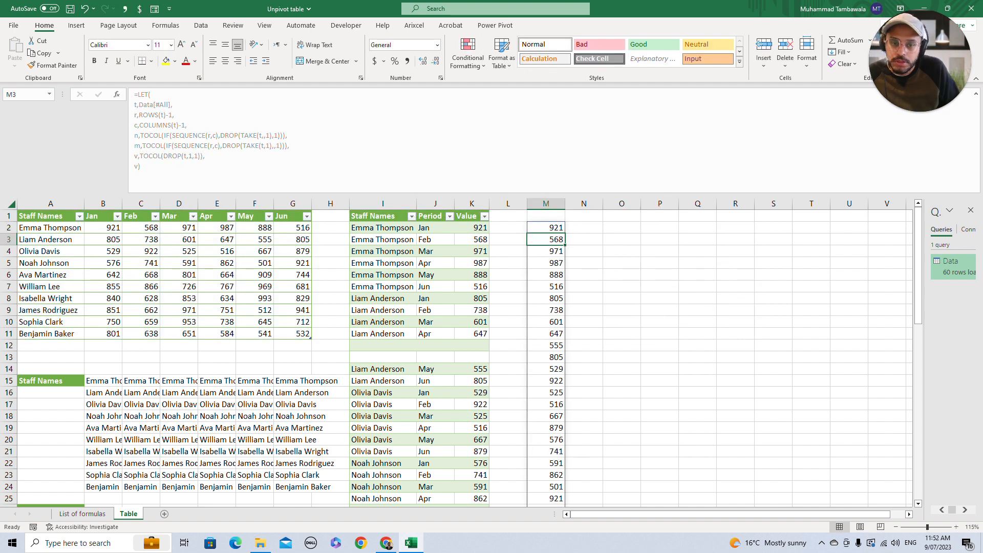
- Return n as the LET formula's result to check the staff names in a single column
{"action": "left_click", "coordinate": [137, 166]}
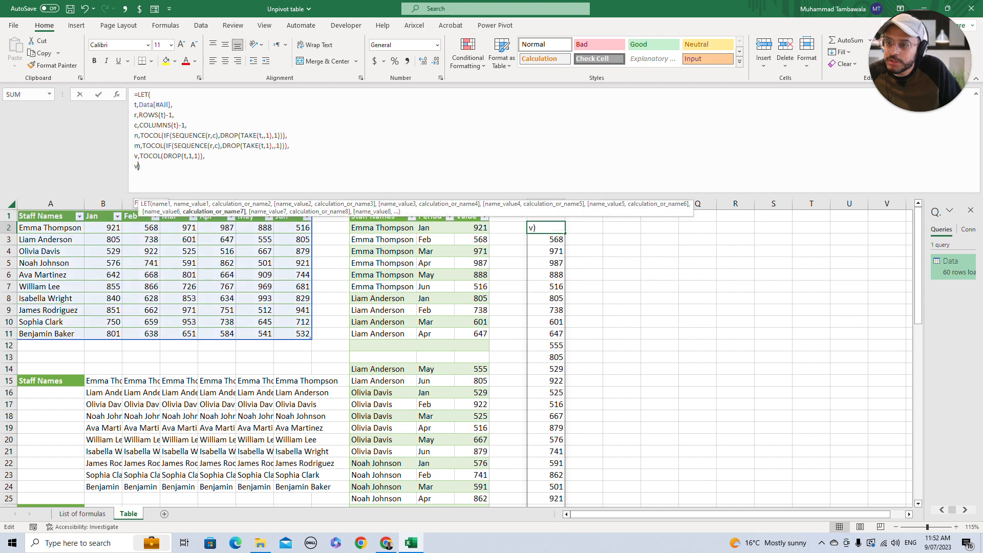
{"action": "key", "text": "BackSpace"}
{"action": "type", "text": "n"}
{"action": "key", "text": "ctrl+Return"}
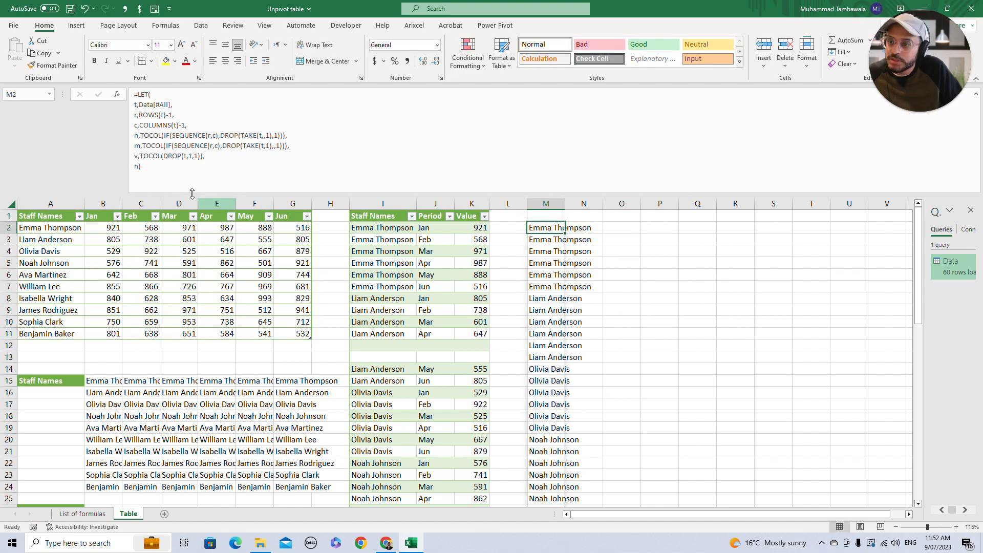
- Switch the LET formula's result to m to check the months in a single column
{"action": "left_click", "coordinate": [137, 167]}
{"action": "key", "text": "BackSpace"}
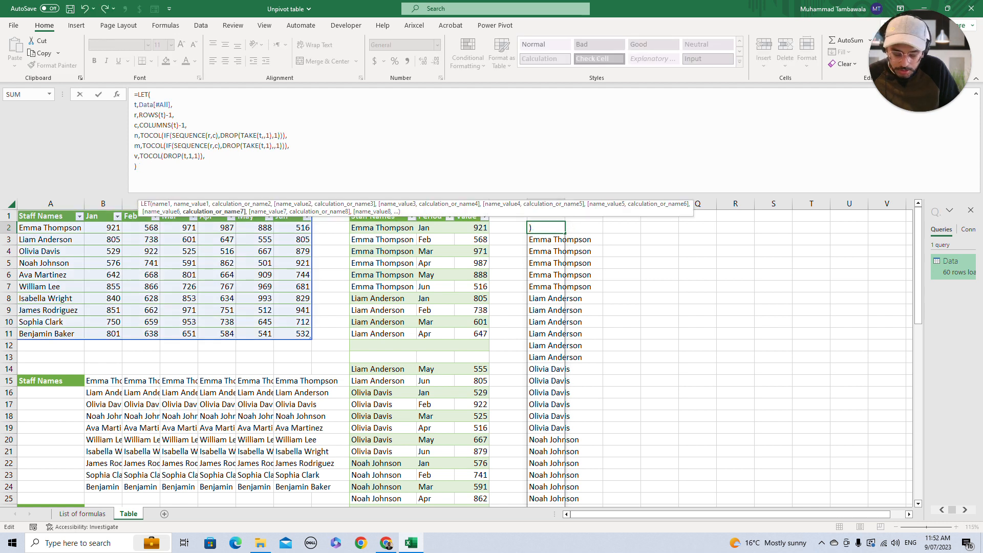
{"action": "type", "text": "m"}
{"action": "key", "text": "ctrl+Return"}
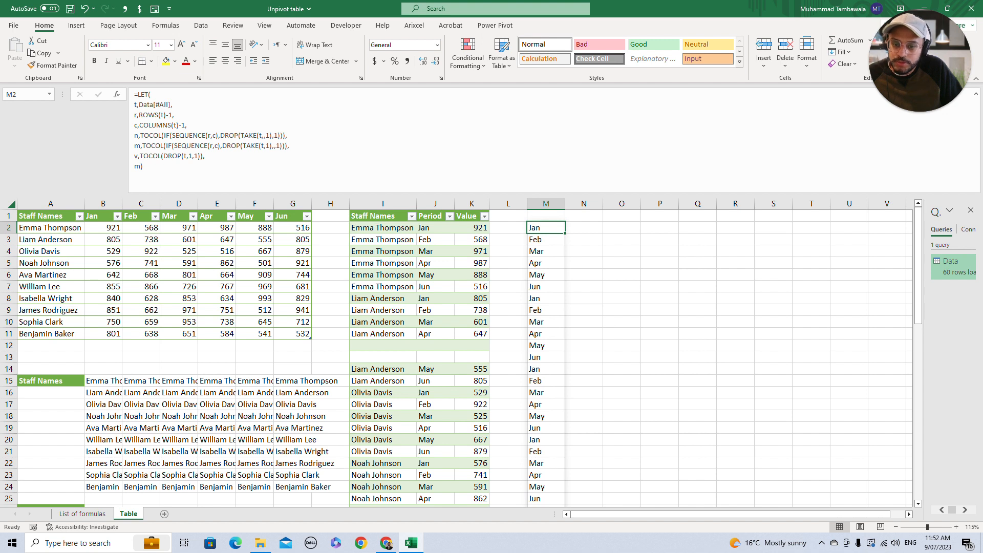
- Examine the reference table's Staff Names, Period and Value columns, look up Hstack on the List of formulas sheet, and return to the Table sheet
{"action": "left_click_drag", "start_coordinate": [383, 203], "coordinate": [478, 203]}
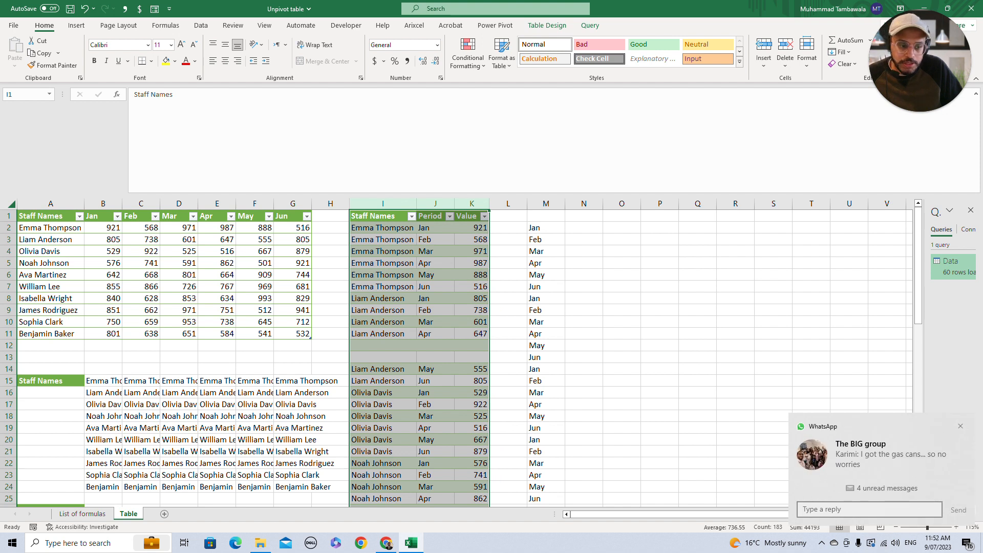
{"action": "left_click", "coordinate": [960, 425]}
{"action": "left_click", "coordinate": [545, 228]}
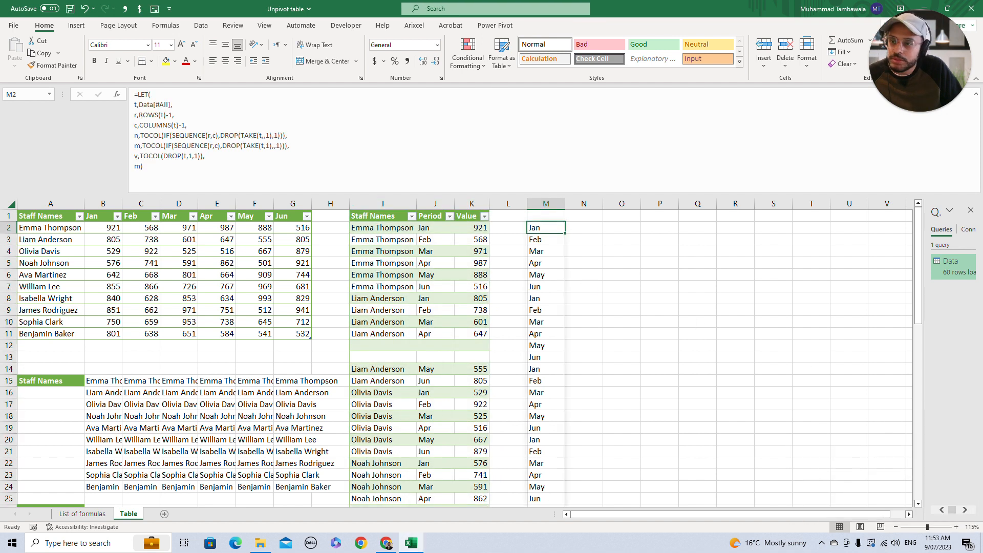
{"action": "left_click", "coordinate": [152, 167]}
{"action": "key", "text": "Escape"}
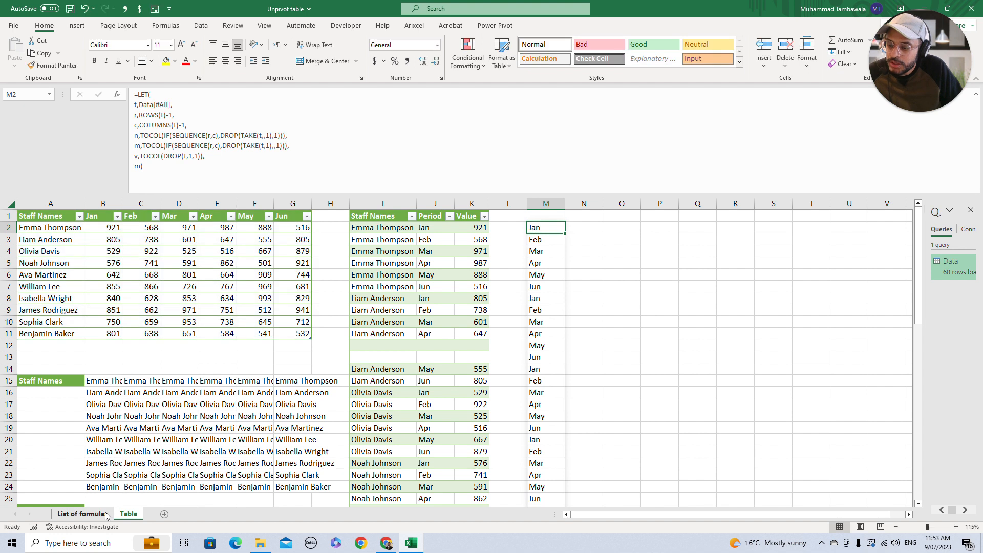
{"action": "left_click", "coordinate": [88, 514]}
{"action": "key", "text": "Down"}
{"action": "key", "text": "Down"}
{"action": "key", "text": "Down"}
{"action": "key", "text": "Down"}
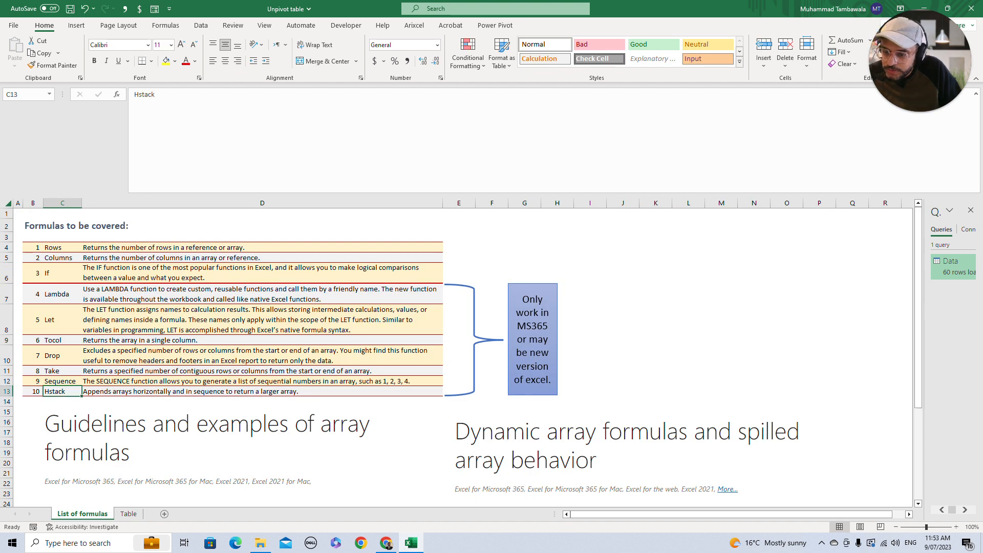
{"action": "left_click", "coordinate": [128, 513]}
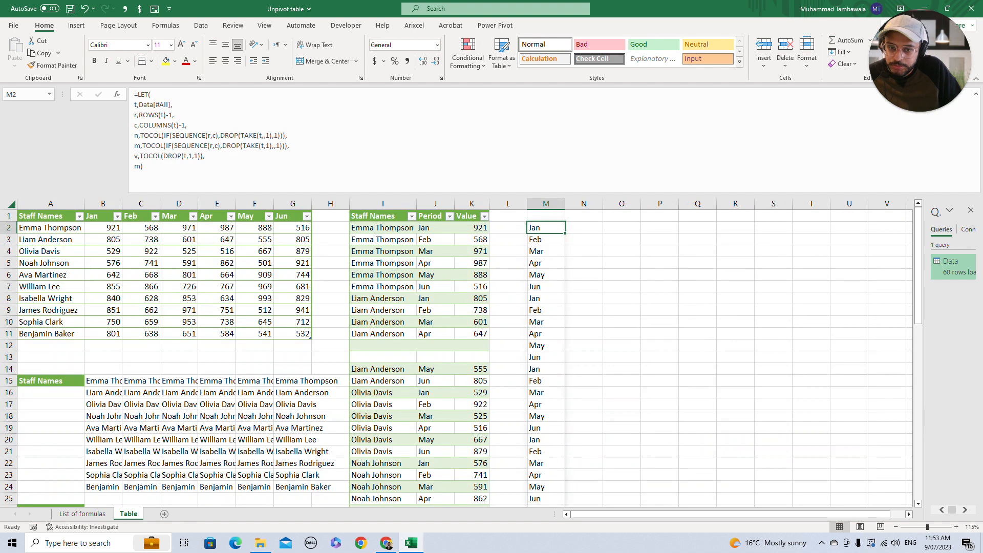
- Replace the M2 LET formula's final output with HSTACK(n,m,v) to combine names, months and values side by side
{"action": "key", "text": "F2"}
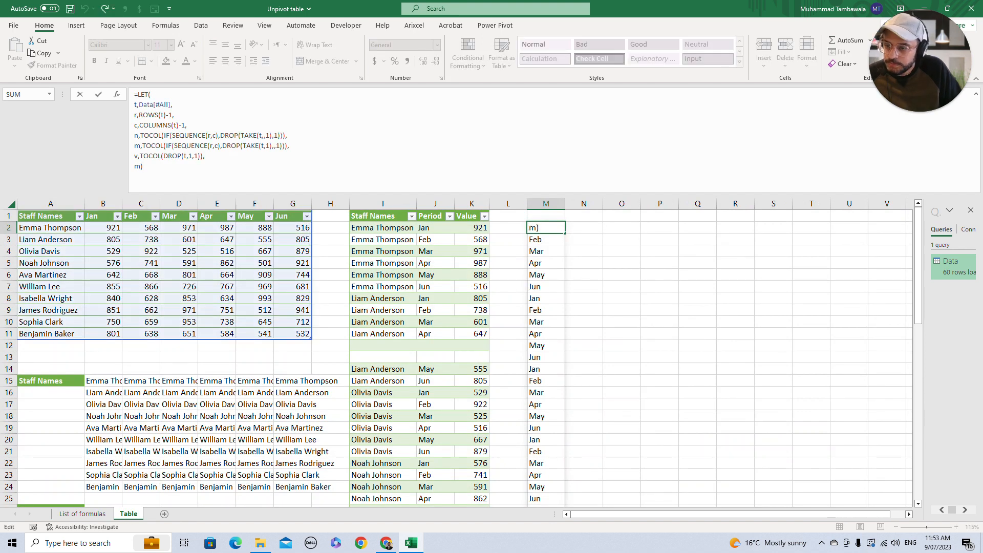
{"action": "key", "text": "BackSpace"}
{"action": "key", "text": "BackSpace"}
{"action": "type", "text": "hs"}
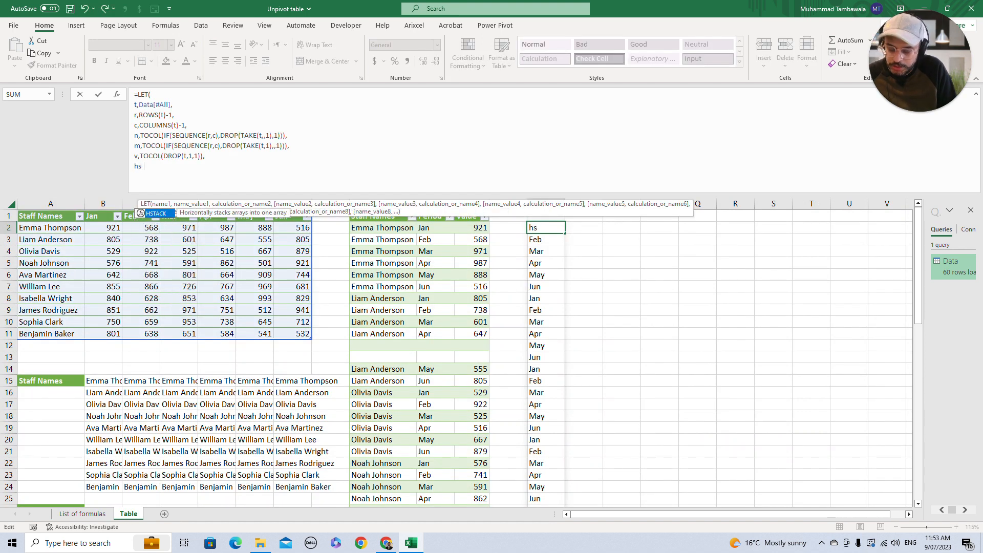
{"action": "type", "text": "t"}
{"action": "key", "text": "Tab"}
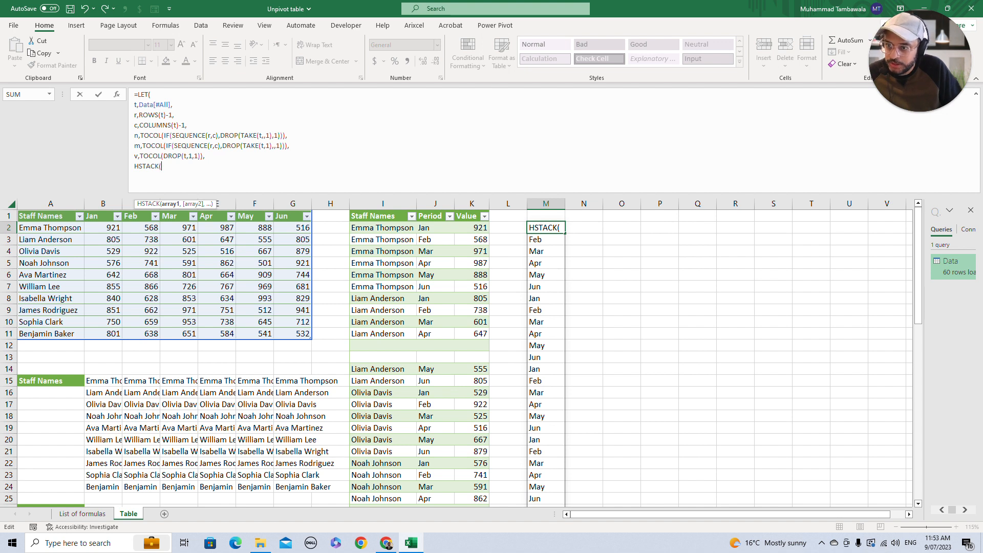
{"action": "type", "text": "n,m,v"}
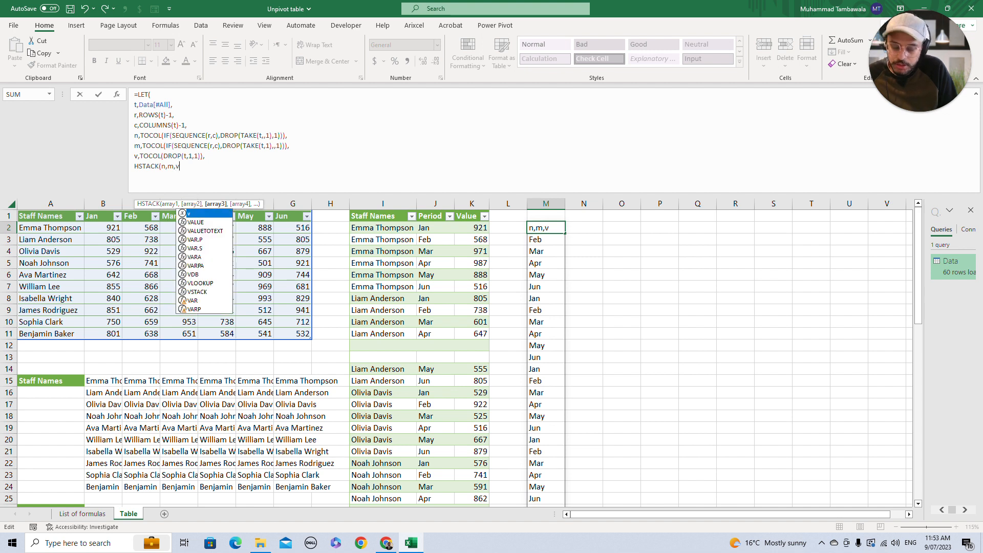
{"action": "type", "text": "))"}
{"action": "key", "text": "ctrl+Return"}
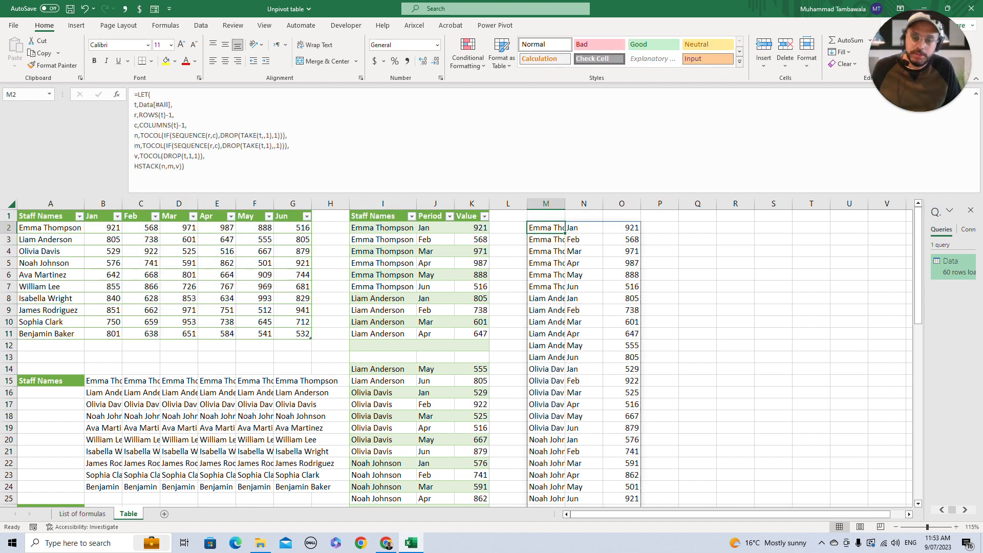
- Collapse the formula bar and compare the spilled LET result in columns M:O with the reference table down to their last rows
{"action": "left_click", "coordinate": [975, 95]}
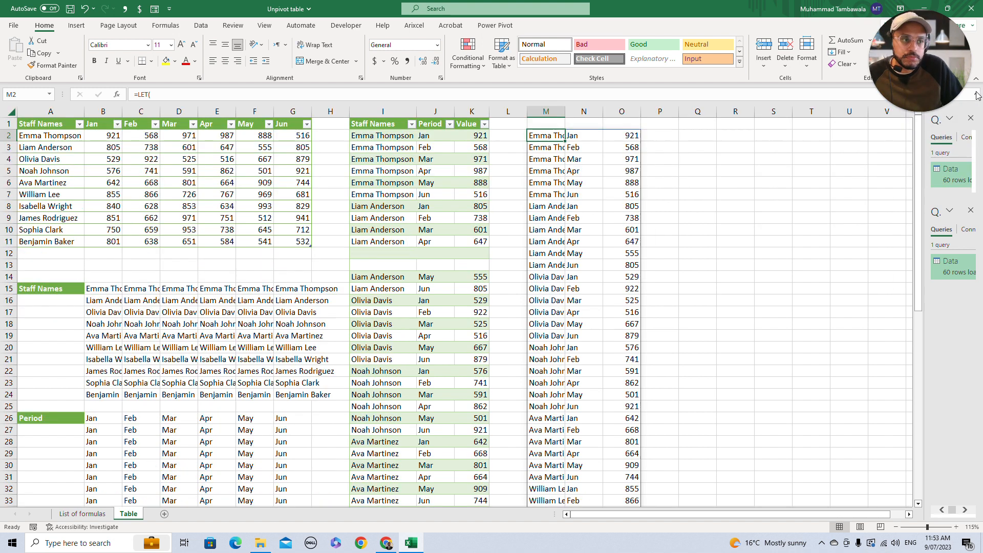
{"action": "left_click", "coordinate": [11, 111]}
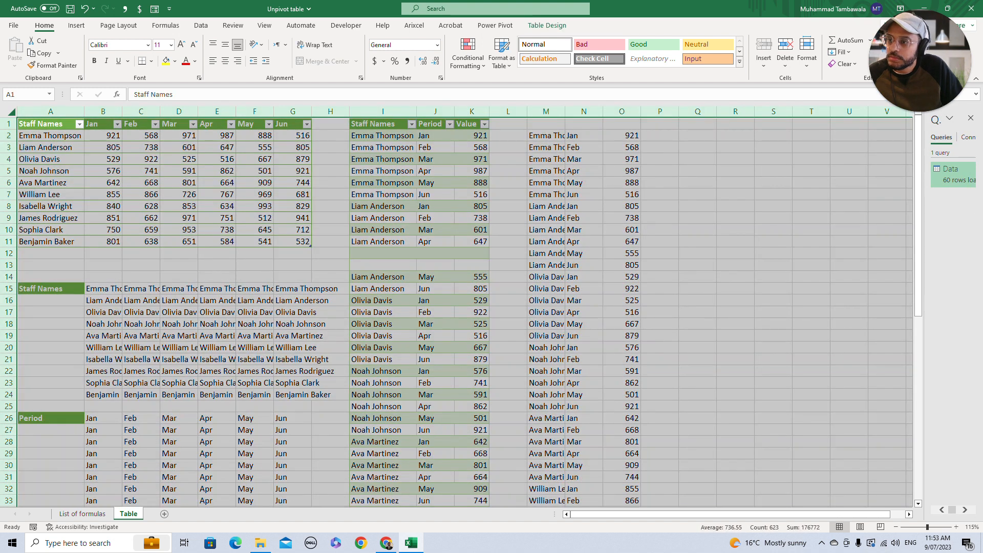
{"action": "left_click", "coordinate": [383, 253]}
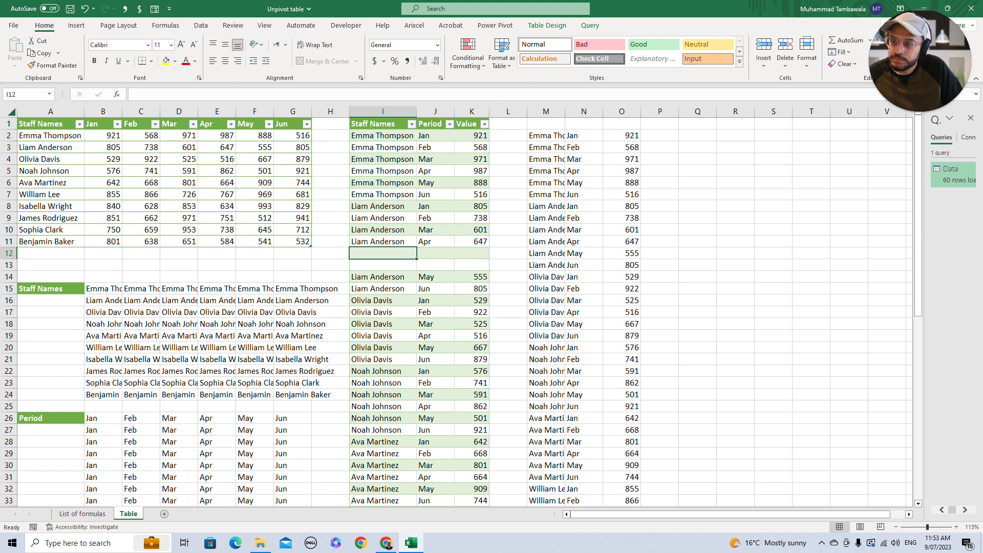
{"action": "left_click", "coordinate": [546, 241]}
{"action": "scroll", "coordinate": [461, 312], "scroll_direction": "down", "scroll_amount": 8}
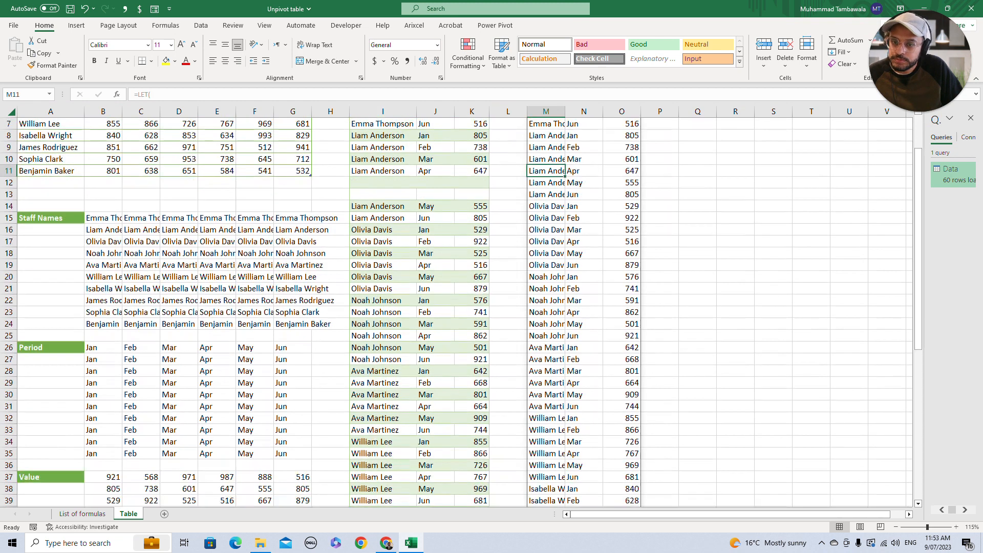
{"action": "scroll", "coordinate": [460, 312], "scroll_direction": "up", "scroll_amount": 8}
{"action": "left_click", "coordinate": [546, 159]}
{"action": "scroll", "coordinate": [461, 312], "scroll_direction": "down", "scroll_amount": 15}
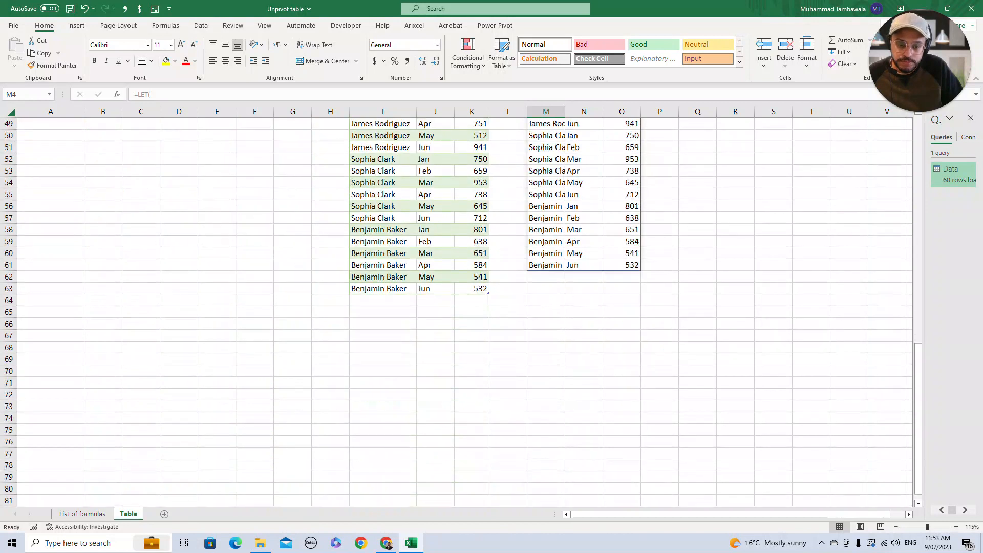
{"action": "scroll", "coordinate": [461, 312], "scroll_direction": "up", "scroll_amount": 15}
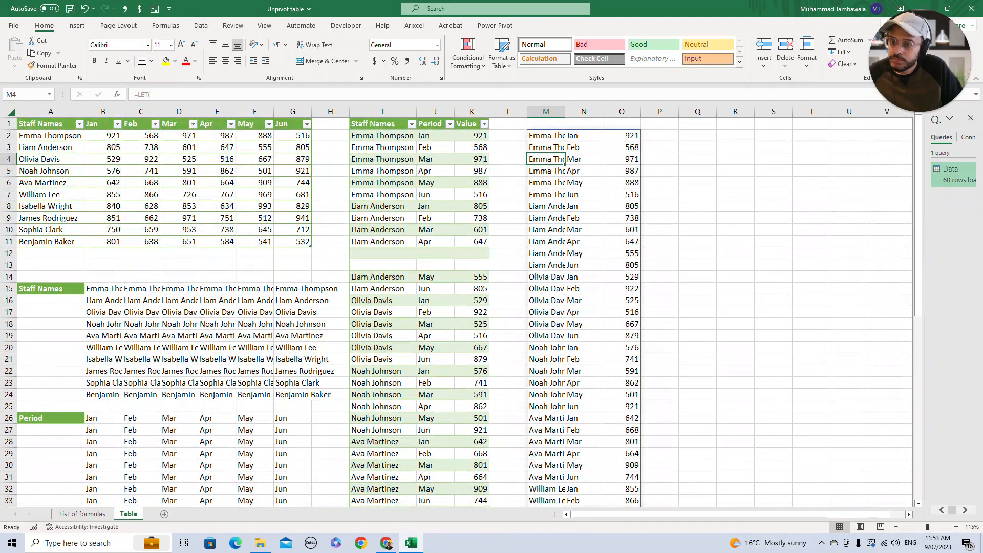
- Refresh the query-loaded reference table with Staff Names, Period and Value columns, and return to cell M2
{"action": "right_click", "coordinate": [412, 196]}
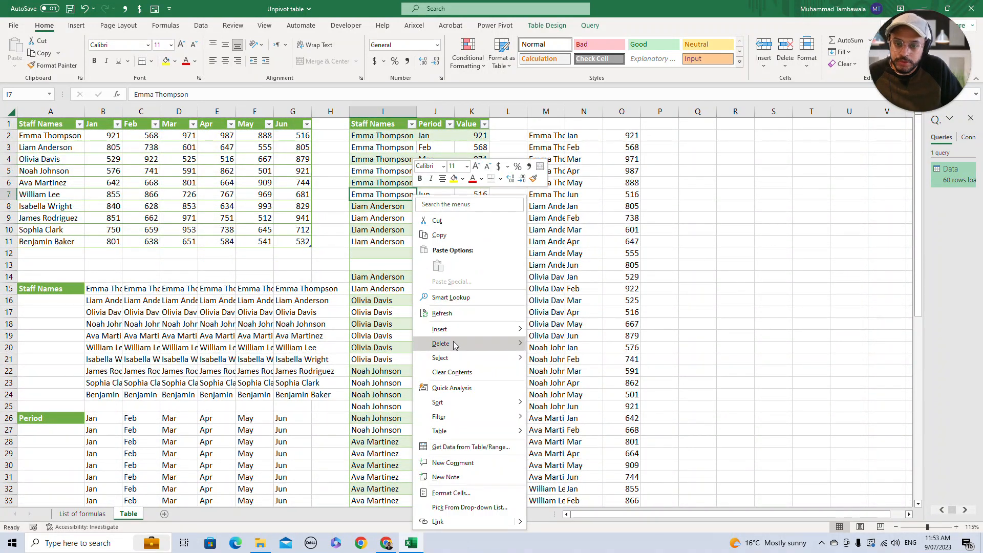
{"action": "left_click", "coordinate": [441, 313]}
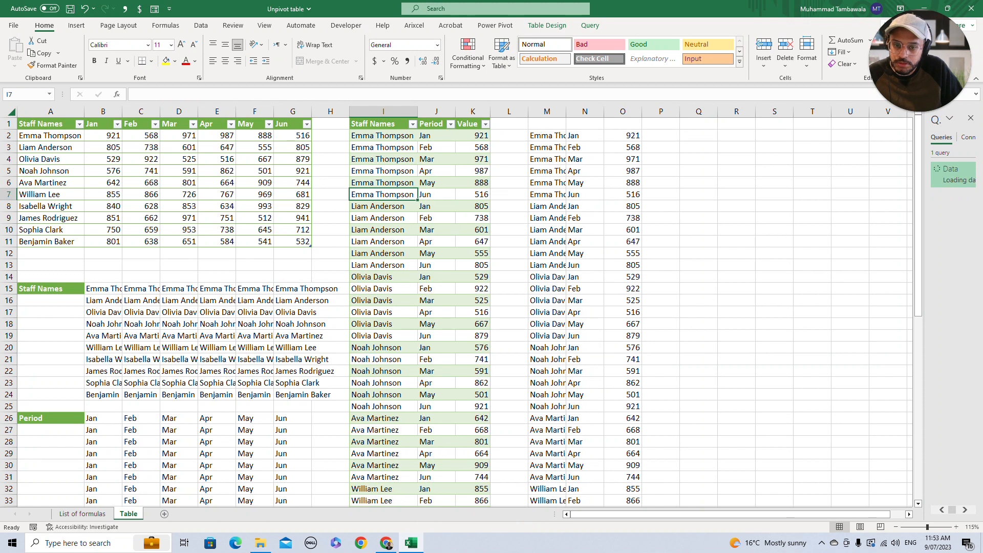
{"action": "left_click", "coordinate": [547, 171]}
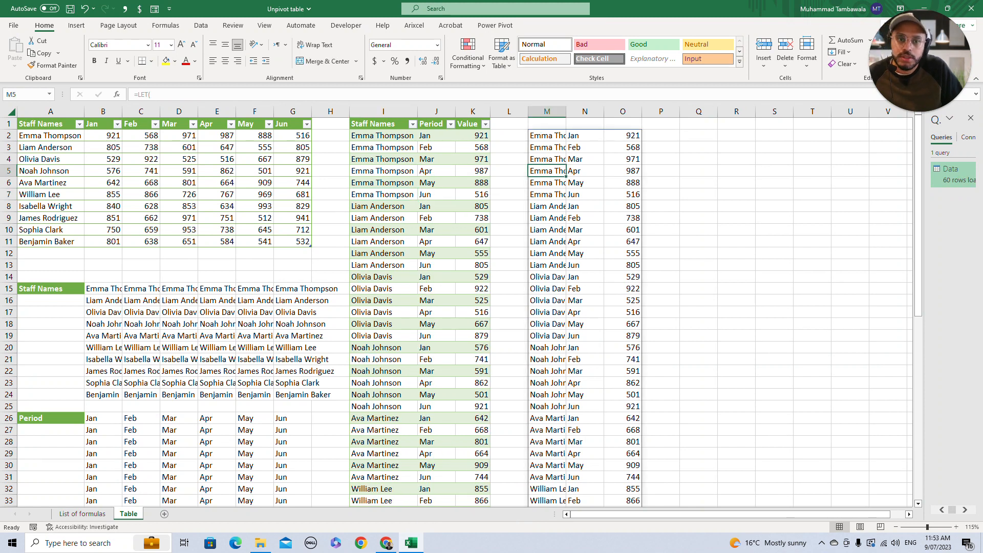
{"action": "left_click", "coordinate": [547, 135]}
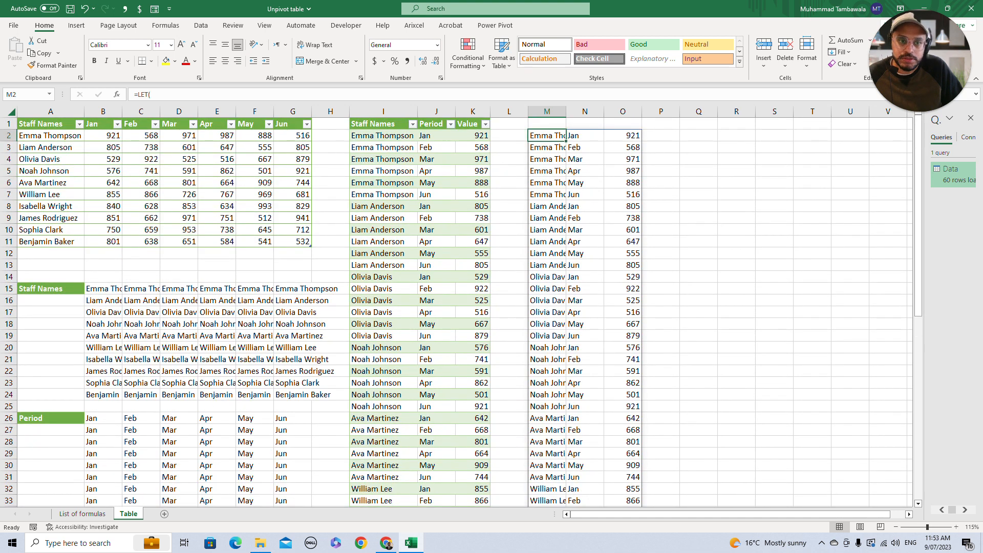
- Enter =Table_Data[Staff Names]=M2:M61 in Q2 and check the staff name comparison down to the last row
{"action": "left_click", "coordinate": [698, 136]}
{"action": "type", "text": "="}
{"action": "key", "text": "Left"}
{"action": "key", "text": "Left"}
{"action": "key", "text": "Left"}
{"action": "key", "text": "Left"}
{"action": "key", "text": "Left"}
{"action": "key", "text": "Left"}
{"action": "key", "text": "Left"}
{"action": "key", "text": "Left"}
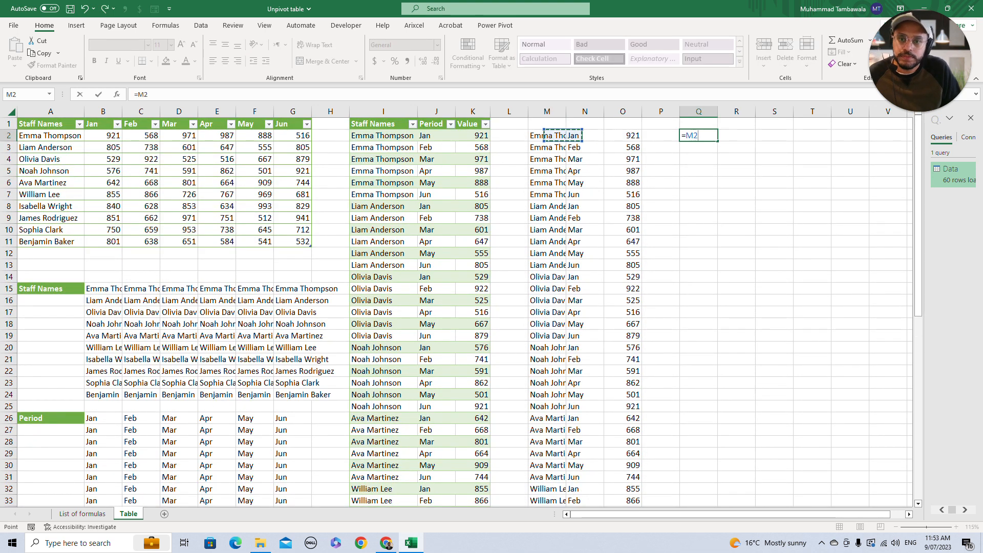
{"action": "key", "text": "ctrl+shift+Down"}
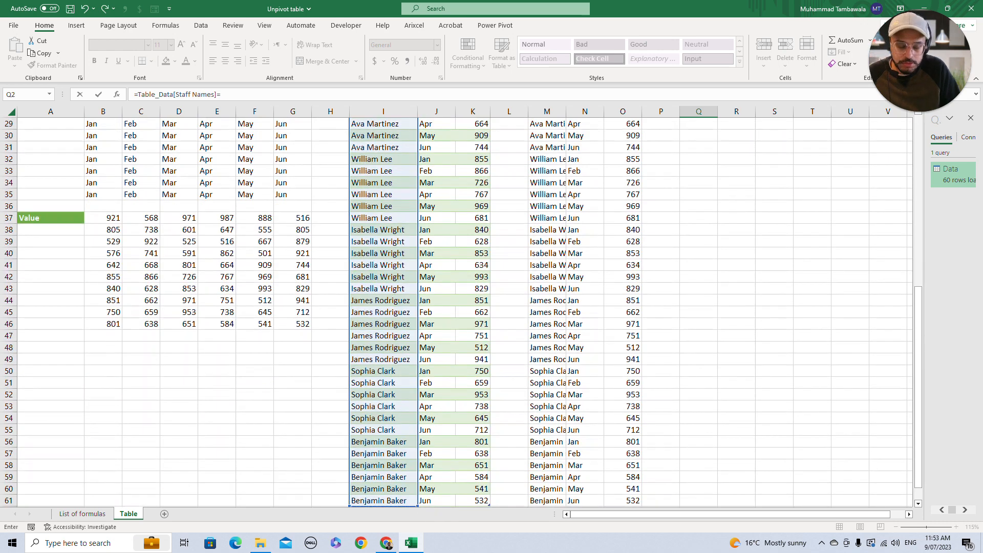
{"action": "type", "text": "="}
{"action": "key", "text": "Left"}
{"action": "key", "text": "Left"}
{"action": "key", "text": "Left"}
{"action": "key", "text": "Left"}
{"action": "key", "text": "ctrl+shift+Down"}
{"action": "key", "text": "ctrl+Return"}
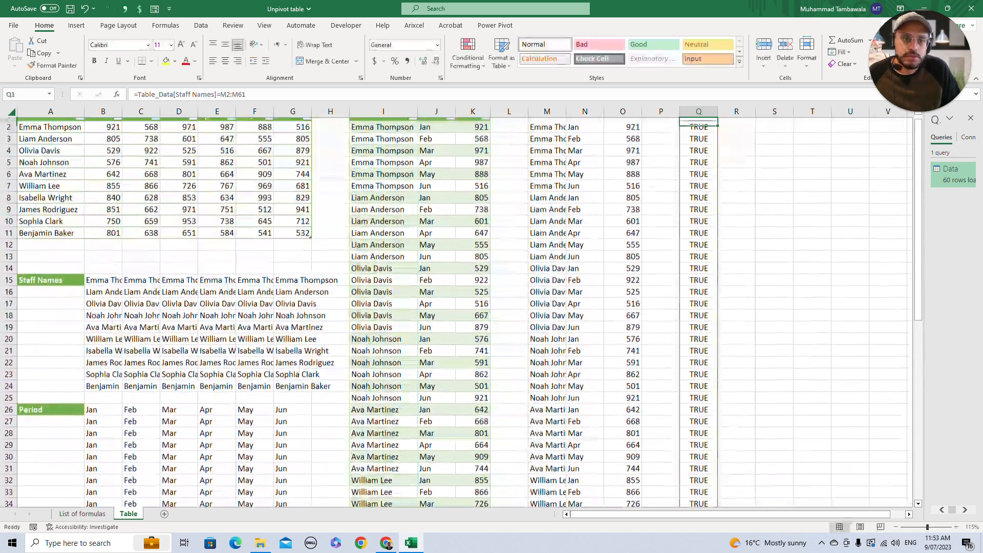
{"action": "scroll", "coordinate": [464, 312], "scroll_direction": "down", "scroll_amount": 12}
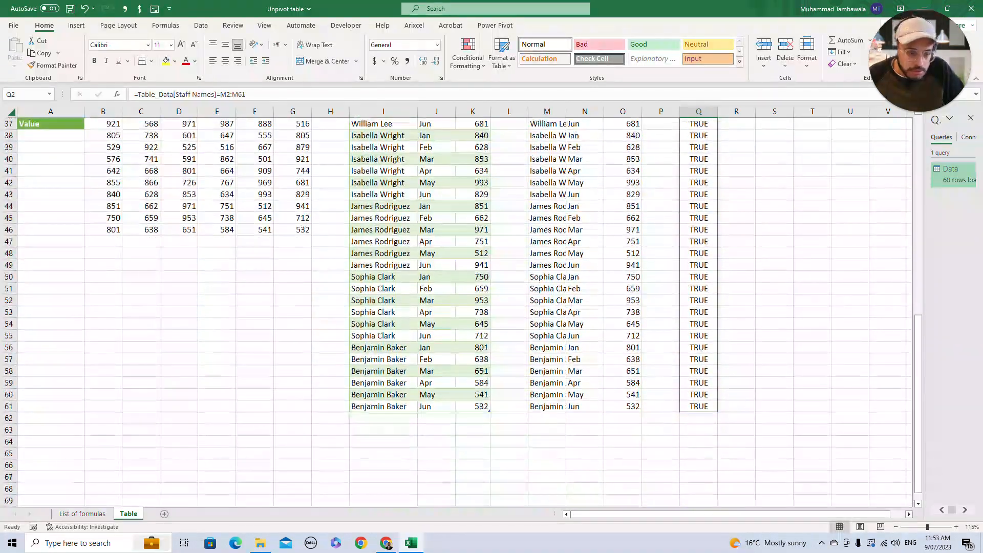
{"action": "scroll", "coordinate": [463, 312], "scroll_direction": "up", "scroll_amount": 12}
- Enter =Table_Data[Period]=N2:N61 in R2 and review the month comparison down the rows
{"action": "key", "text": "Right"}
{"action": "type", "text": "="}
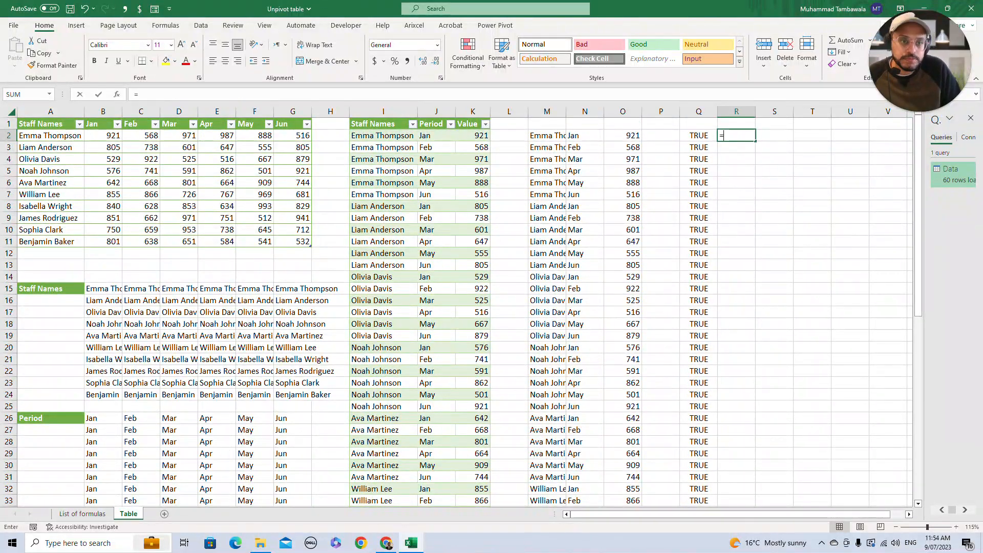
{"action": "key", "text": "Left"}
{"action": "key", "text": "Left"}
{"action": "key", "text": "Left"}
{"action": "key", "text": "Left"}
{"action": "key", "text": "Left"}
{"action": "key", "text": "Left"}
{"action": "key", "text": "Left"}
{"action": "key", "text": "Left"}
{"action": "key", "text": "ctrl+shift+Down"}
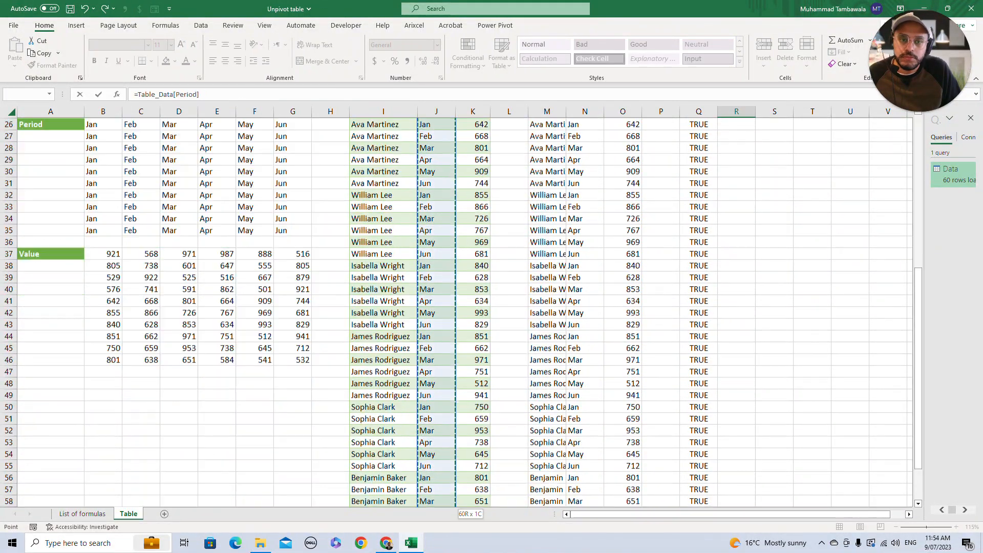
{"action": "type", "text": "="}
{"action": "key", "text": "Left"}
{"action": "key", "text": "Left"}
{"action": "key", "text": "Left"}
{"action": "key", "text": "Left"}
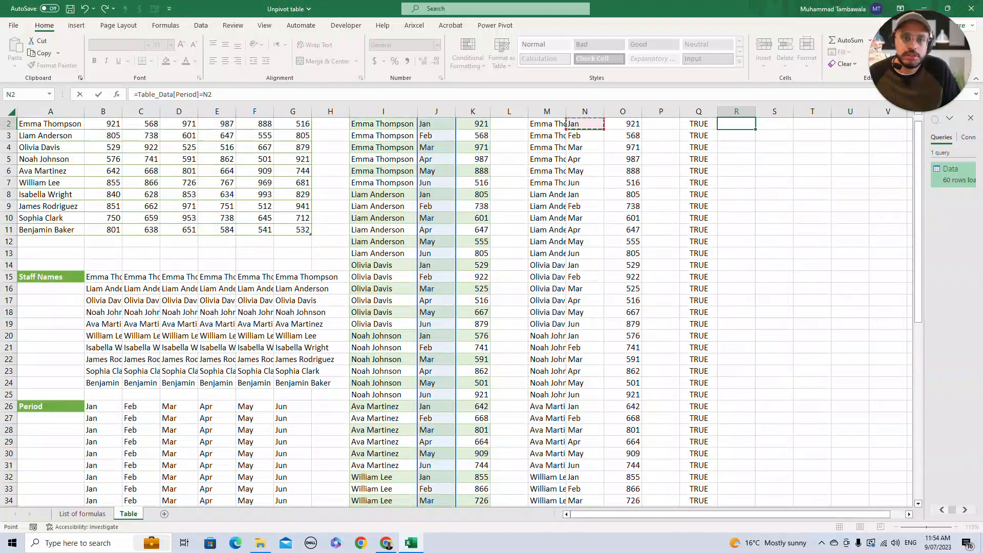
{"action": "key", "text": "ctrl+shift+Down"}
{"action": "key", "text": "Return"}
{"action": "key", "text": "Down"}
{"action": "scroll", "coordinate": [460, 307], "scroll_direction": "down", "scroll_amount": 8}
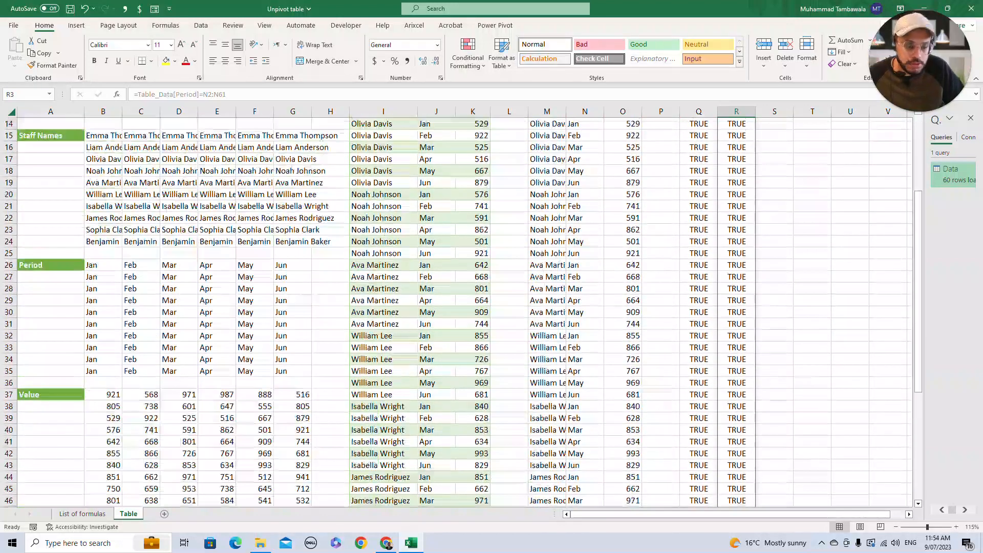
{"action": "scroll", "coordinate": [460, 307], "scroll_direction": "up", "scroll_amount": 8}
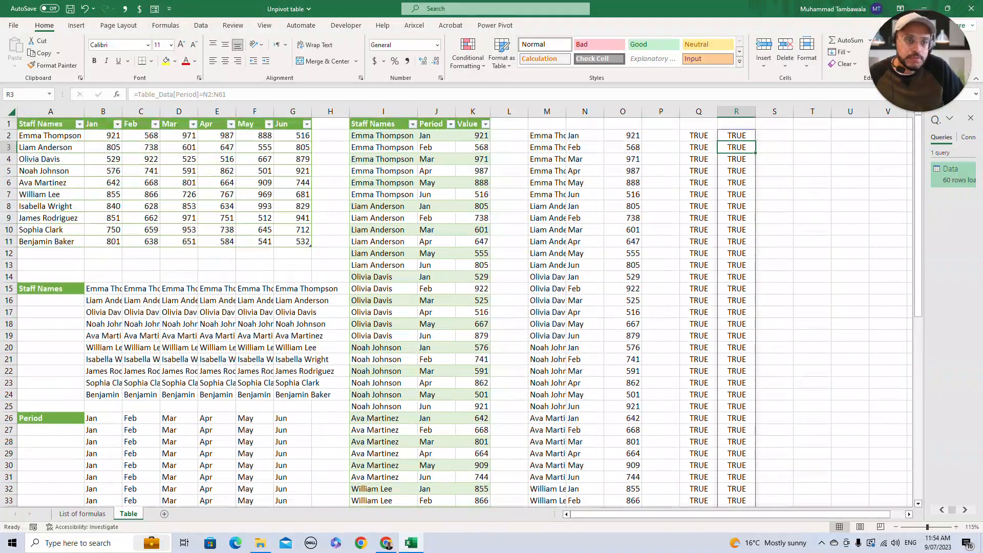
- Enter =Table_Data[Value]=O2:O61 in S2 and review the value comparison down the rows
{"action": "key", "text": "Up"}
{"action": "key", "text": "Right"}
{"action": "type", "text": "="}
{"action": "key", "text": "Left"}
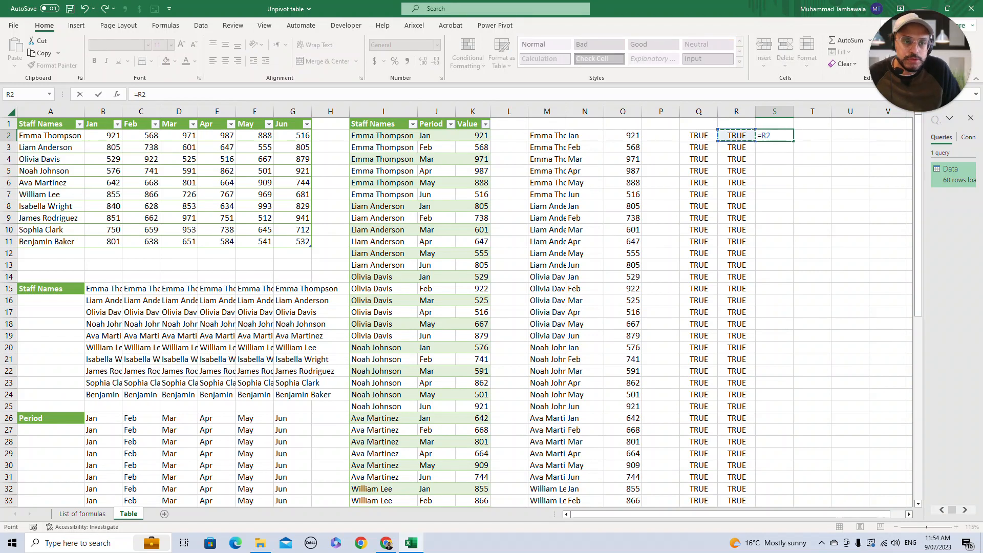
{"action": "key", "text": "Left"}
{"action": "key", "text": "Left"}
{"action": "key", "text": "Left"}
{"action": "key", "text": "Left"}
{"action": "key", "text": "Left"}
{"action": "key", "text": "Left"}
{"action": "key", "text": "Left"}
{"action": "key", "text": "ctrl+shift+Down"}
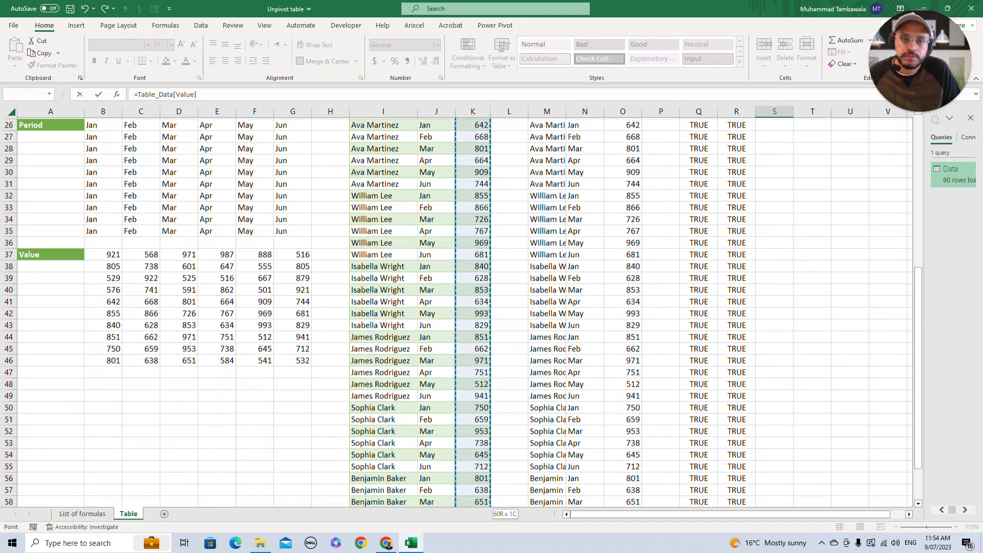
{"action": "type", "text": "="}
{"action": "key", "text": "Left"}
{"action": "key", "text": "Left"}
{"action": "key", "text": "Left"}
{"action": "key", "text": "Left"}
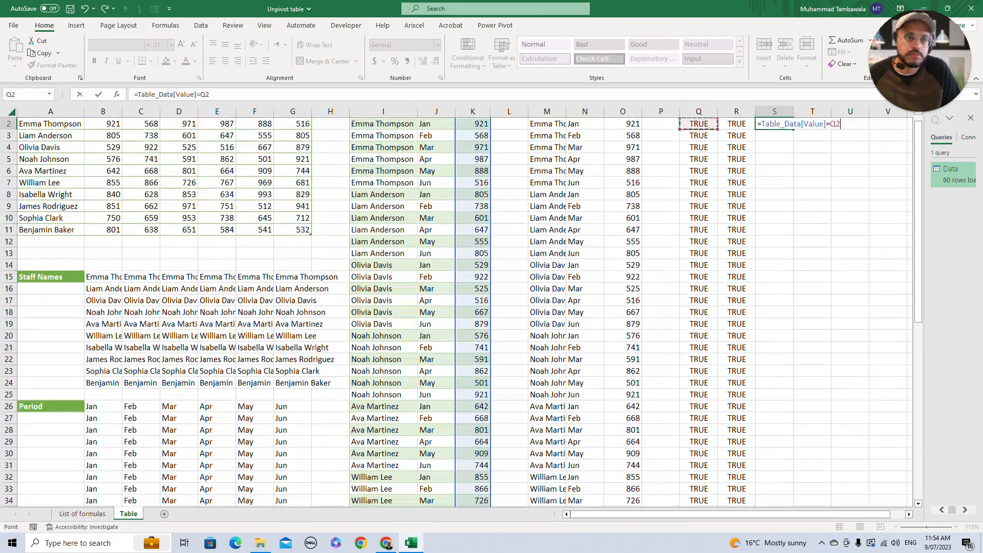
{"action": "key", "text": "ctrl+shift+Down"}
{"action": "key", "text": "ctrl+Return"}
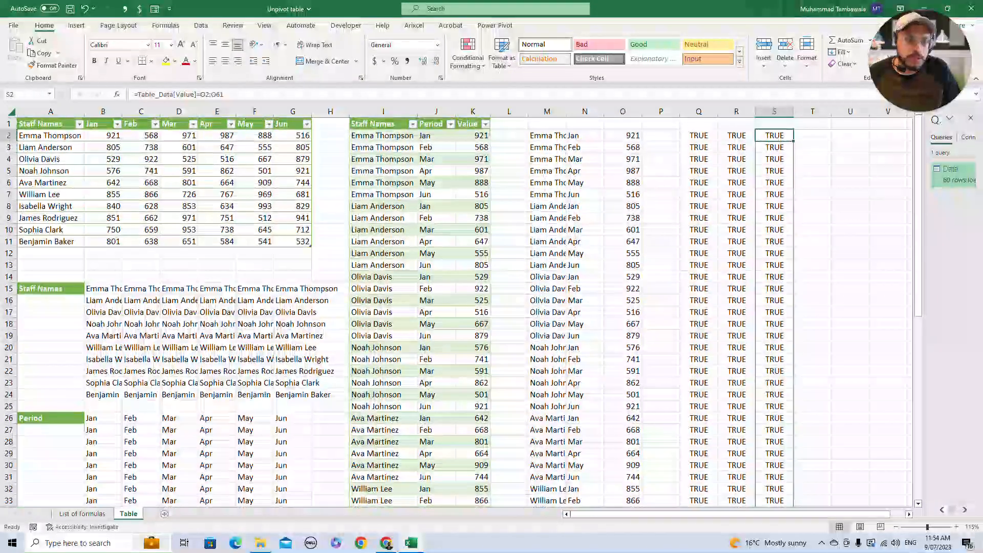
{"action": "scroll", "coordinate": [460, 308], "scroll_direction": "down", "scroll_amount": 11}
{"action": "scroll", "coordinate": [460, 307], "scroll_direction": "up", "scroll_amount": 11}
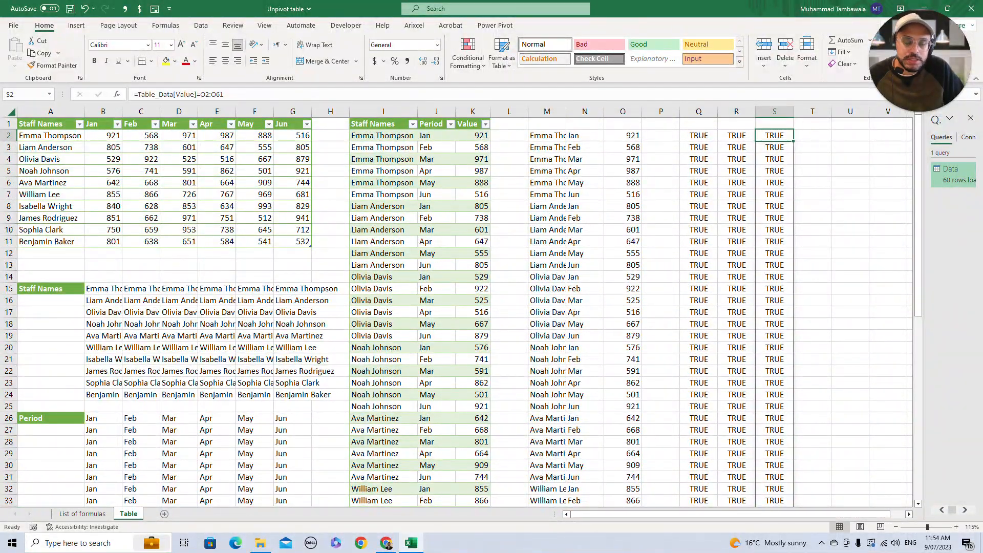
- Clear the three comparison formulas from S2, R2 and Q2
{"action": "key", "text": "Delete"}
{"action": "key", "text": "Left"}
{"action": "key", "text": "Delete"}
{"action": "key", "text": "Left"}
{"action": "key", "text": "Delete"}
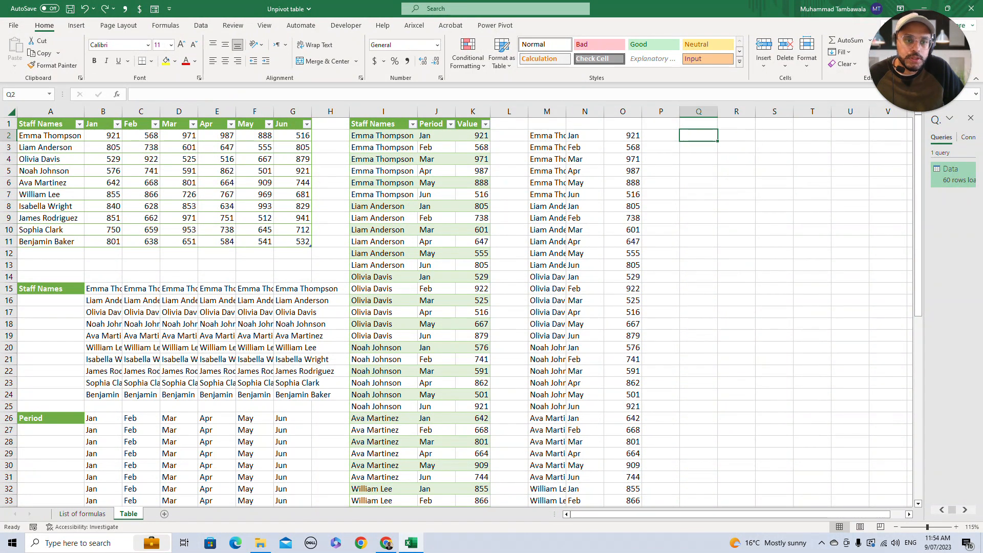
- Expand the formula bar to examine the Data[#All] reference in M2's LET formula, and check the source table's name in its design settings
{"action": "key", "text": "ctrl+Left"}
{"action": "key", "text": "ctrl+Left"}
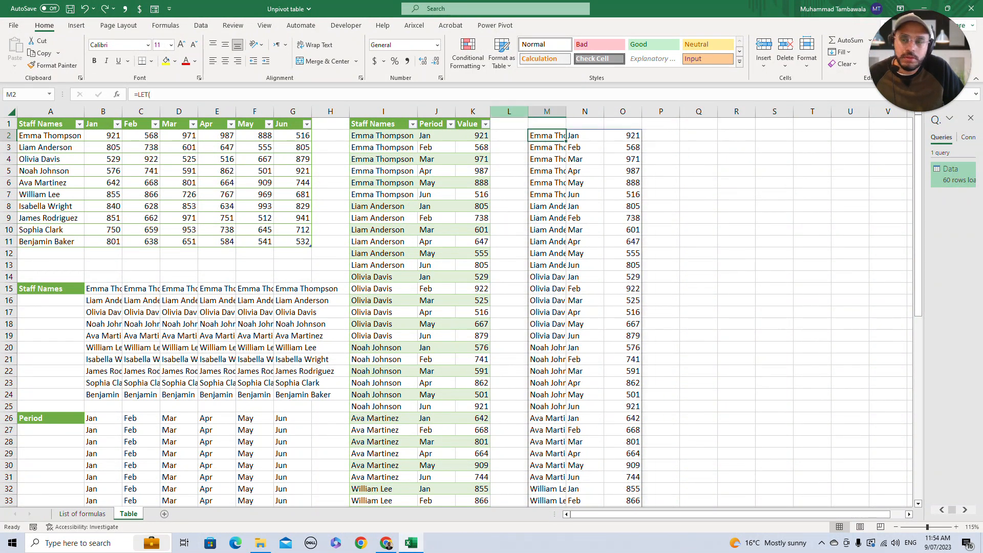
{"action": "left_click", "coordinate": [976, 91]}
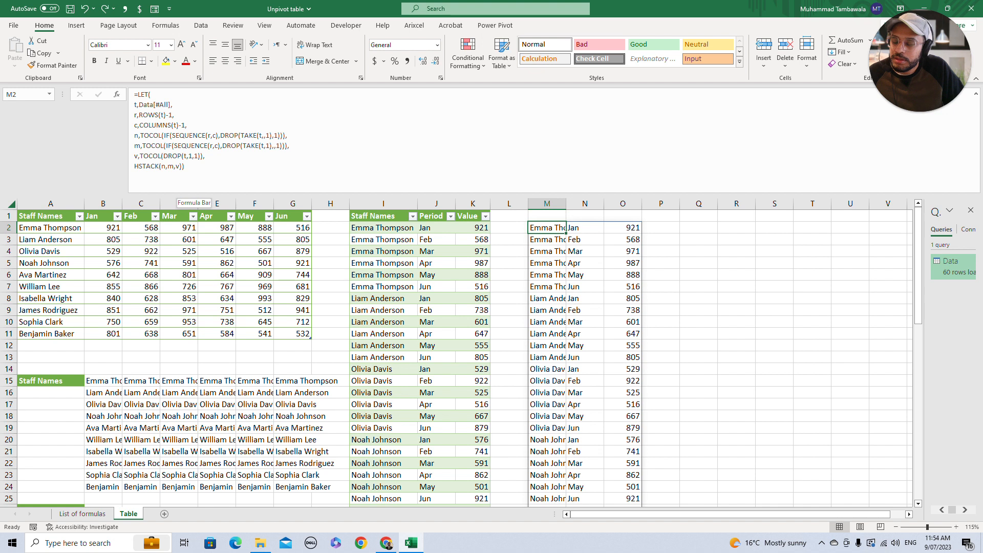
{"action": "left_click_drag", "start_coordinate": [171, 105], "coordinate": [143, 104]}
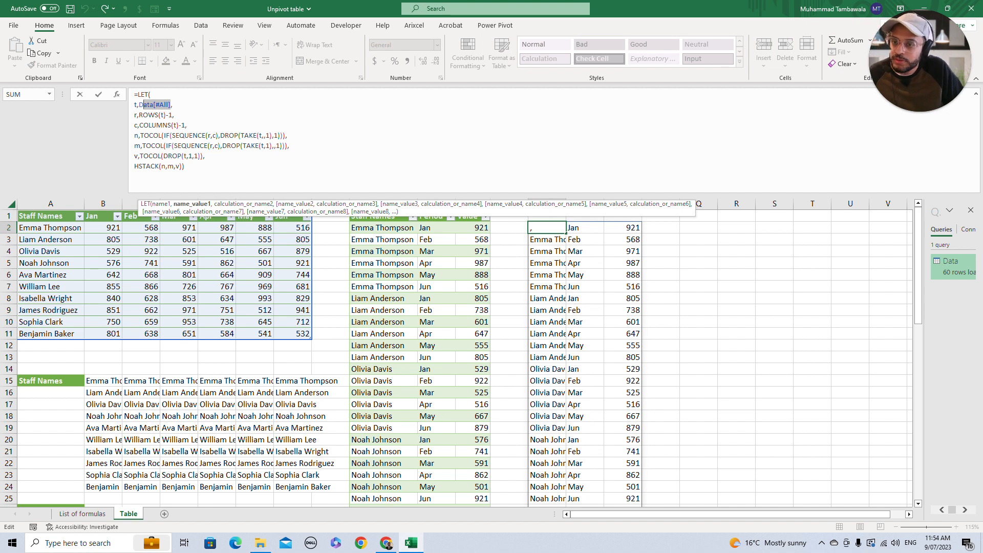
{"action": "key", "text": "ctrl+Return"}
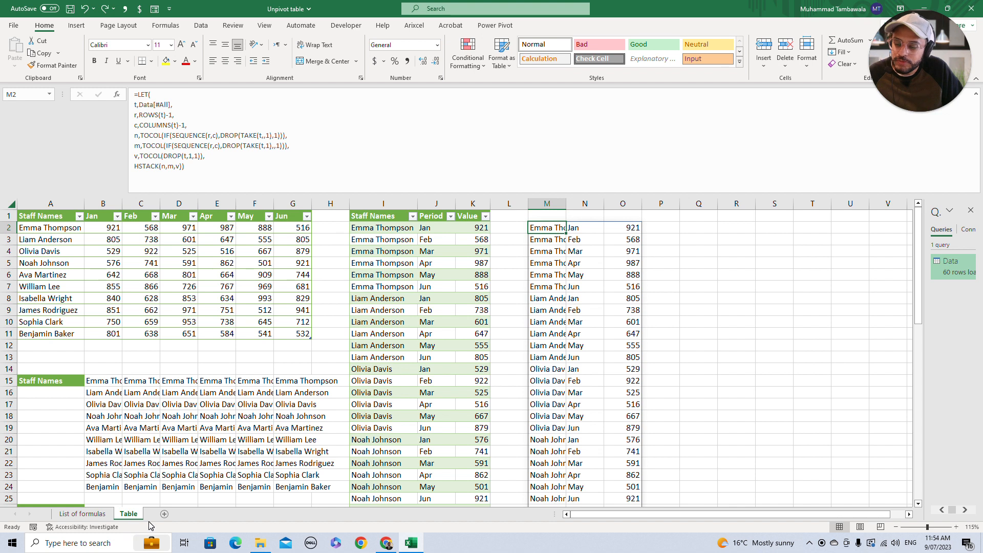
{"action": "left_click", "coordinate": [179, 286]}
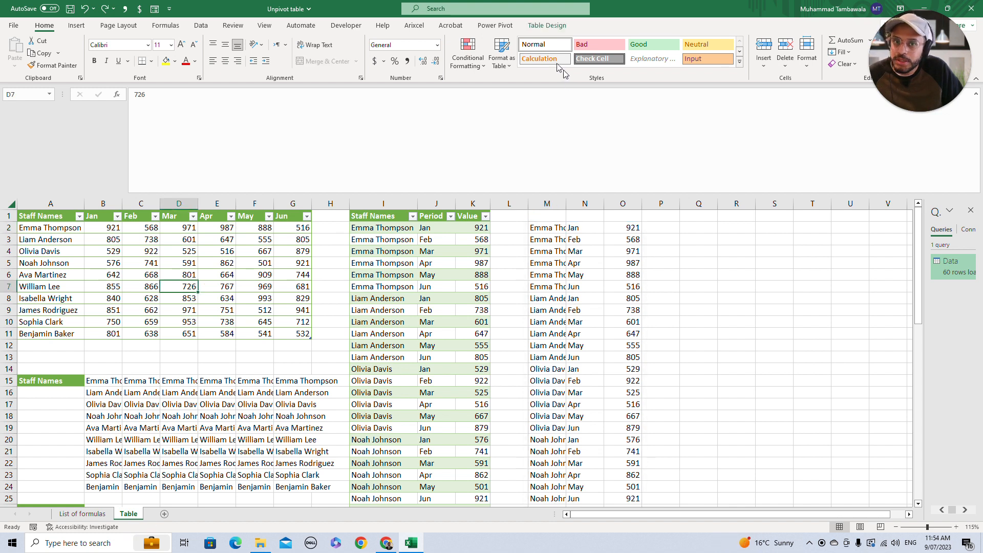
{"action": "left_click", "coordinate": [546, 25]}
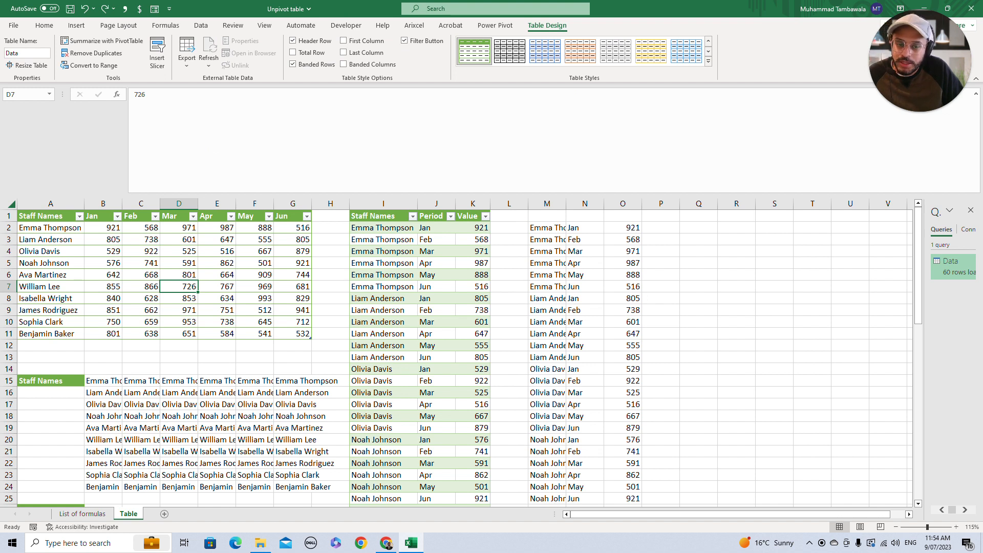
- Review result columns M:O and the M2 formula, and look up Lambda's description on the List of formulas sheet
{"action": "left_click_drag", "start_coordinate": [546, 204], "coordinate": [624, 204]}
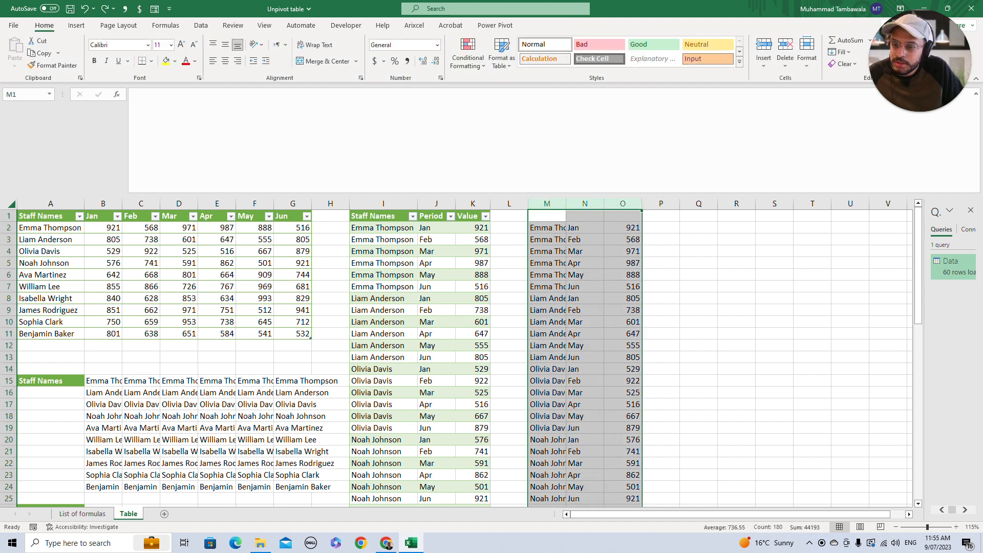
{"action": "key", "text": "Down"}
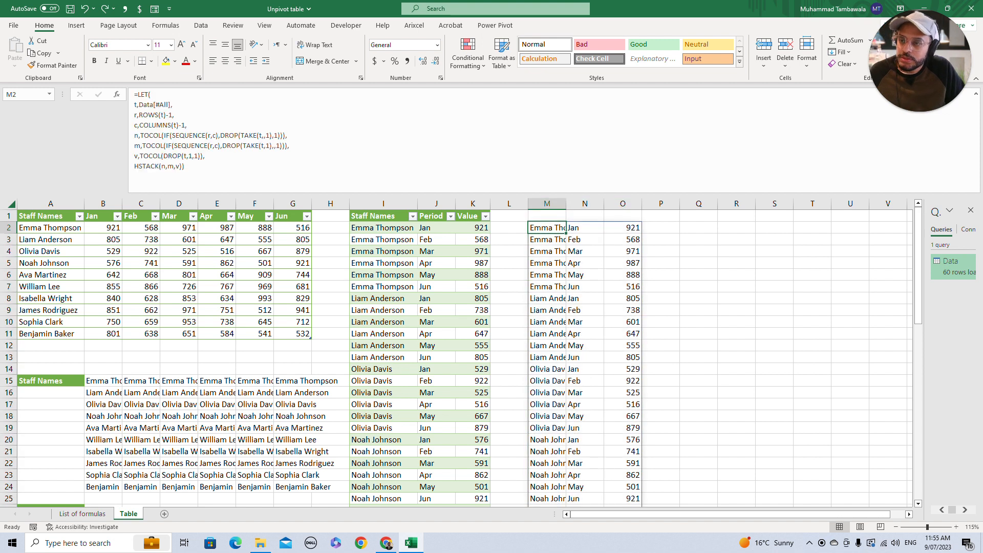
{"action": "left_click", "coordinate": [87, 515]}
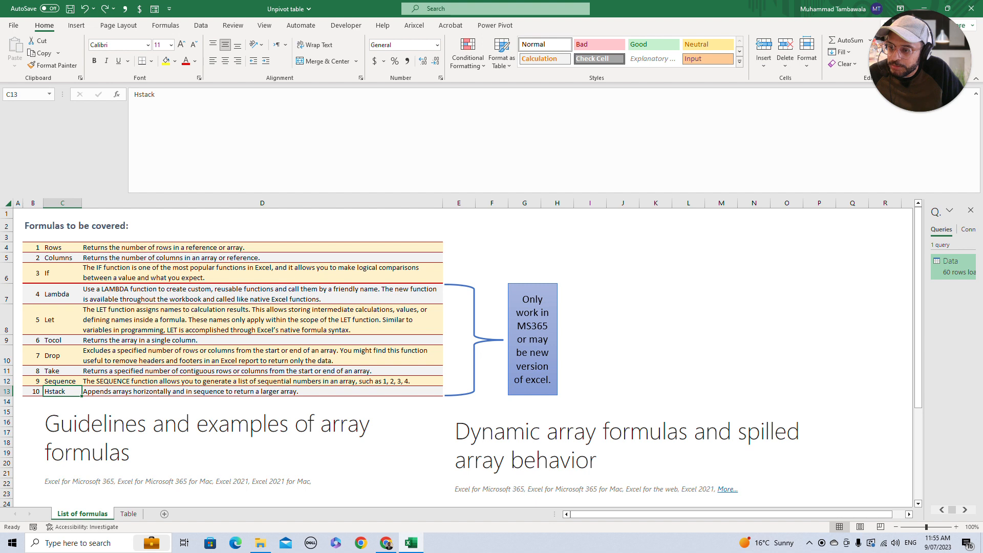
{"action": "left_click", "coordinate": [261, 294]}
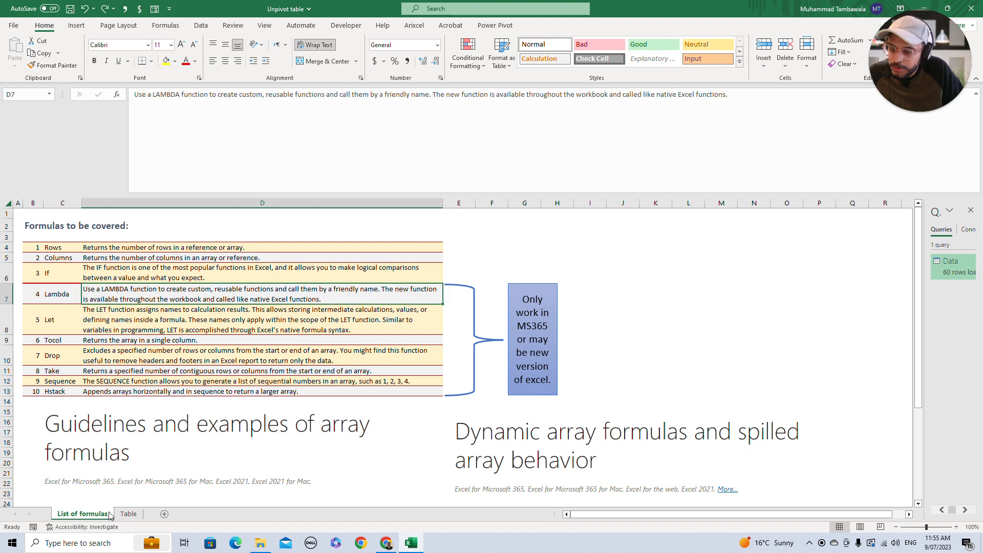
- On the Table sheet, start wrapping M2's LET formula in a LAMBDA function with the parameter SelectTable
{"action": "left_click", "coordinate": [128, 514]}
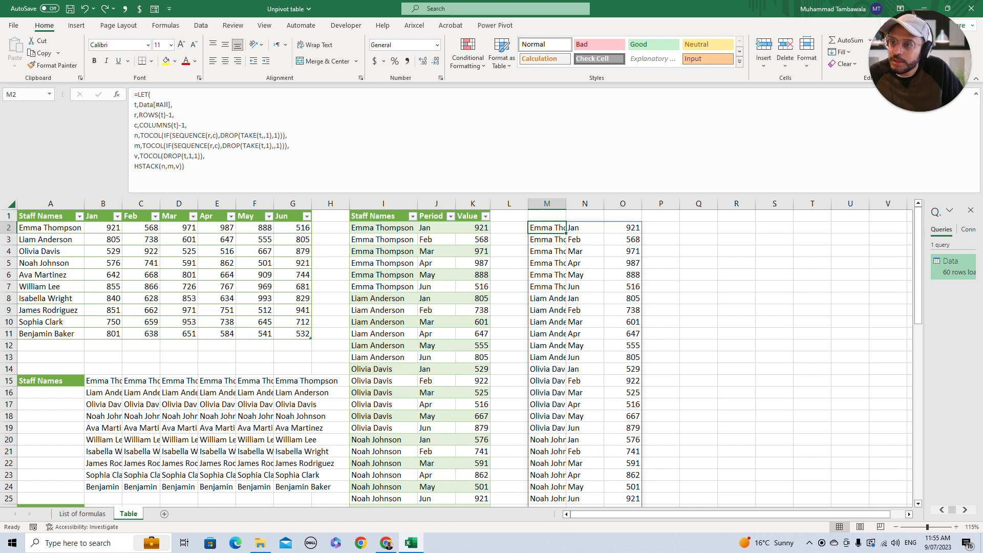
{"action": "key", "text": "F2"}
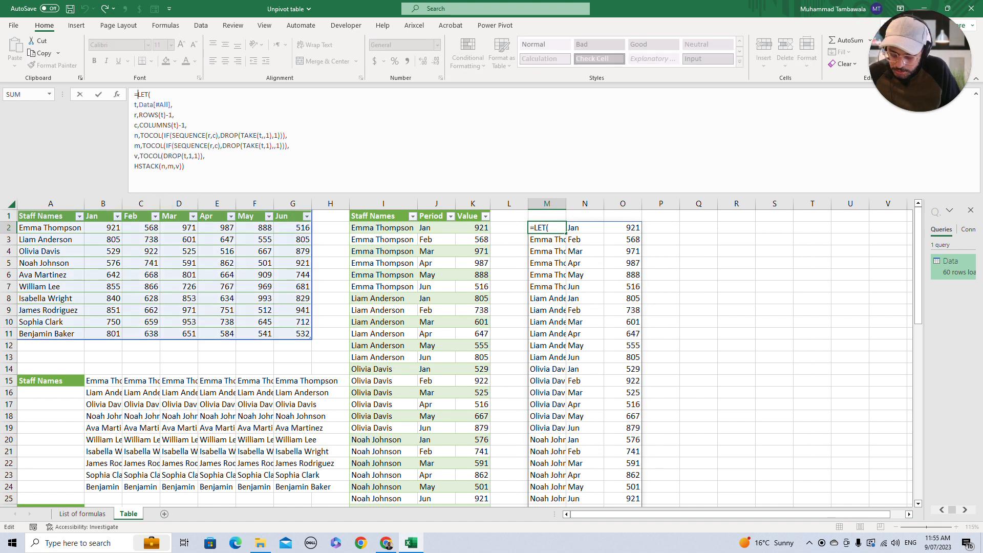
{"action": "key", "text": "alt+Return"}
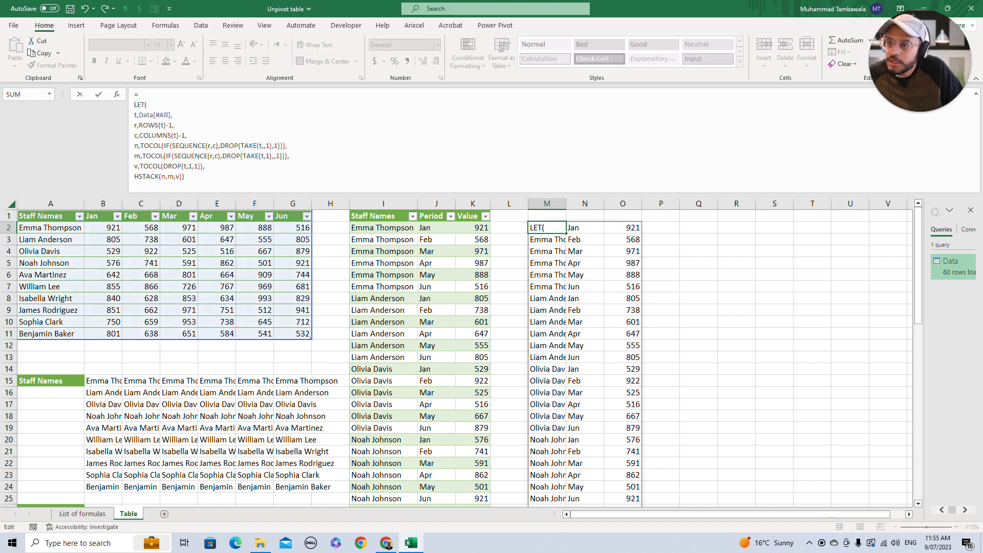
{"action": "type", "text": "lam"}
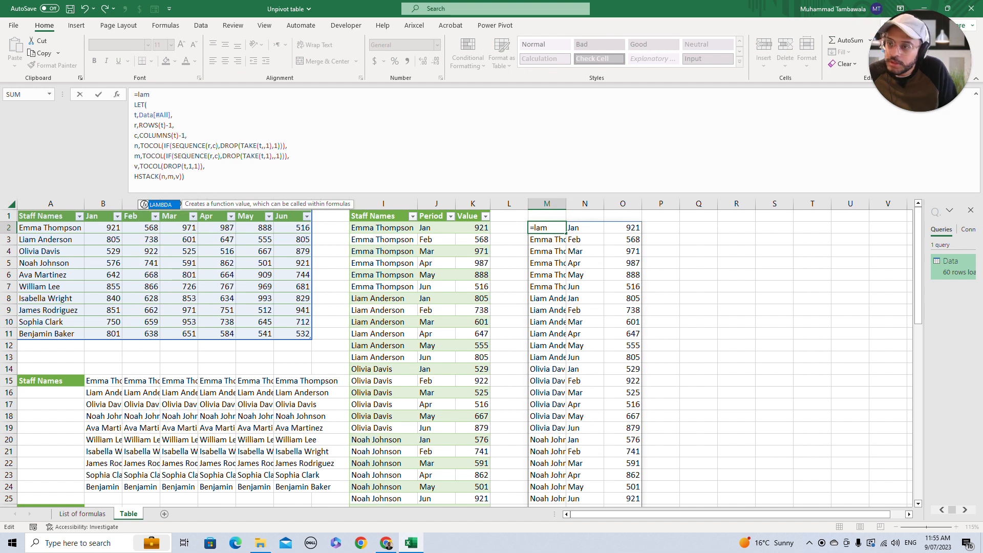
{"action": "key", "text": "Tab"}
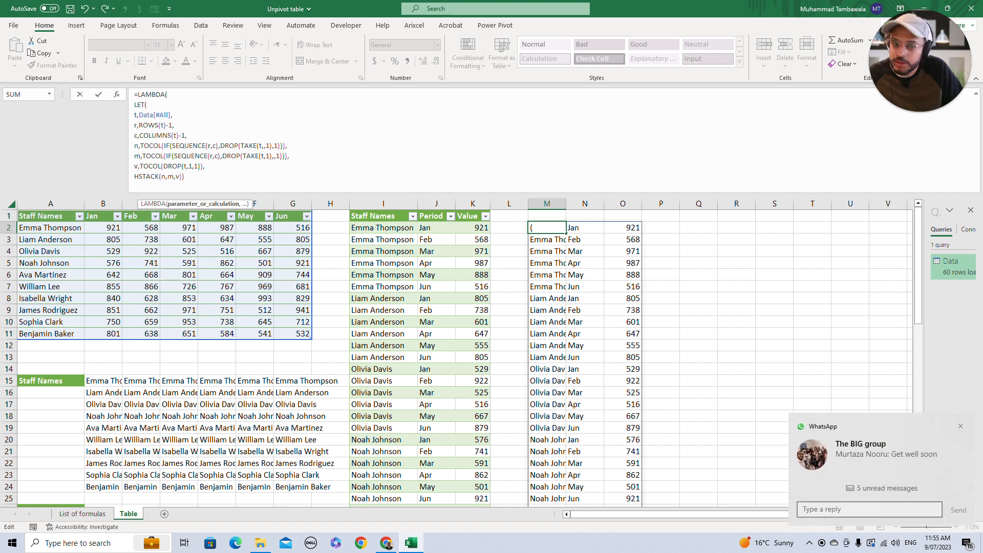
{"action": "left_click", "coordinate": [960, 430]}
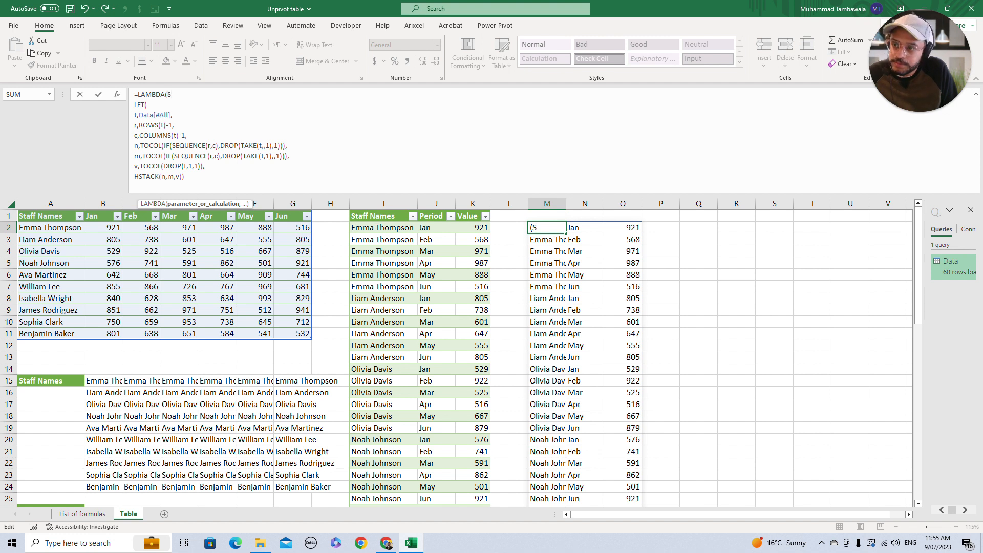
{"action": "type", "text": "electTable"}
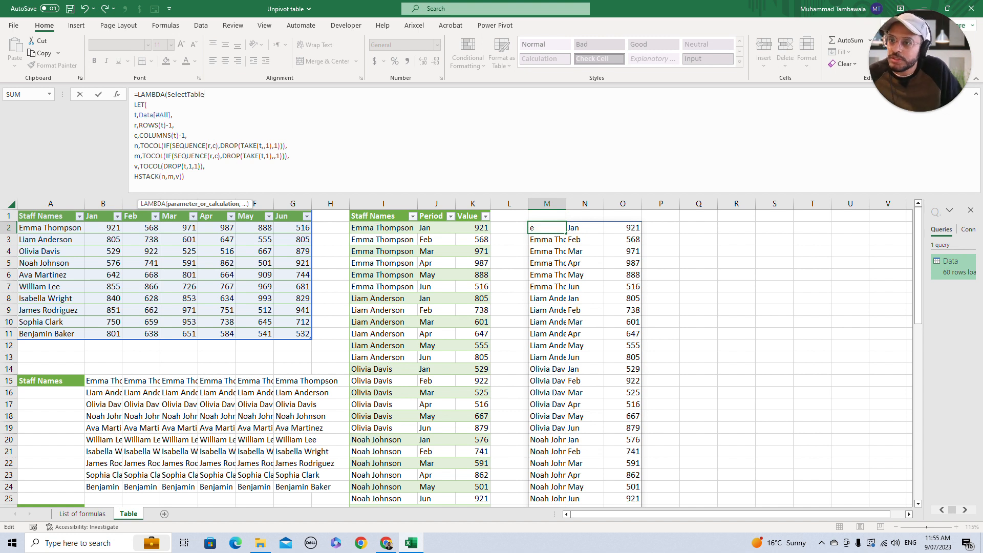
{"action": "type", "text": ","}
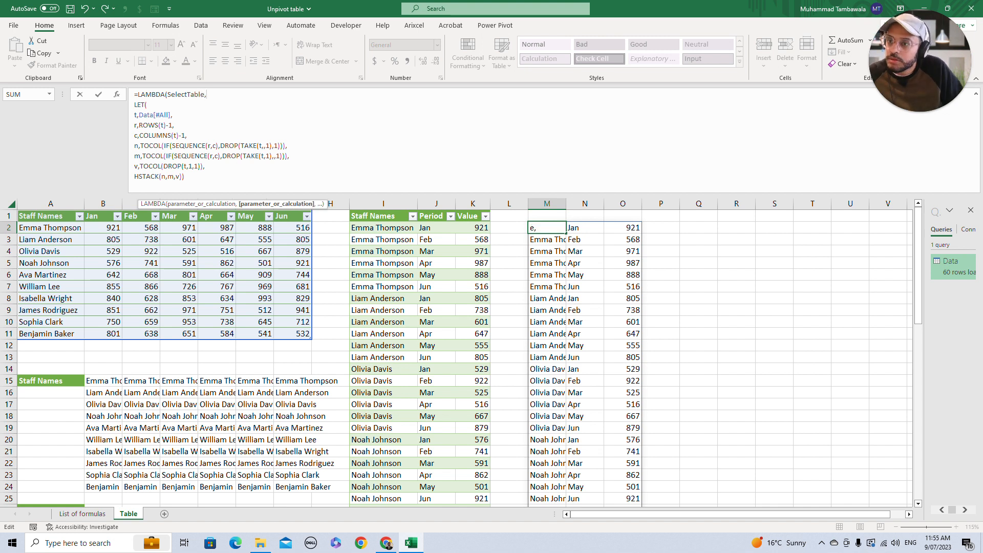
- Replace Data[#All] with SelectTable as the value of t in M2's formula and add the closing parenthesis for LAMBDA
{"action": "left_click_drag", "start_coordinate": [170, 114], "coordinate": [139, 115]}
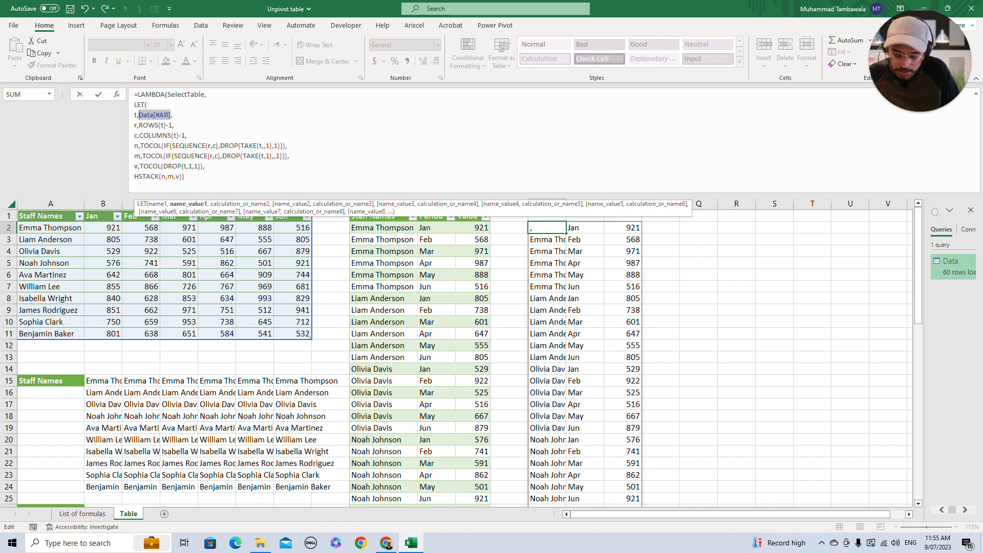
{"action": "type", "text": "Sele,"}
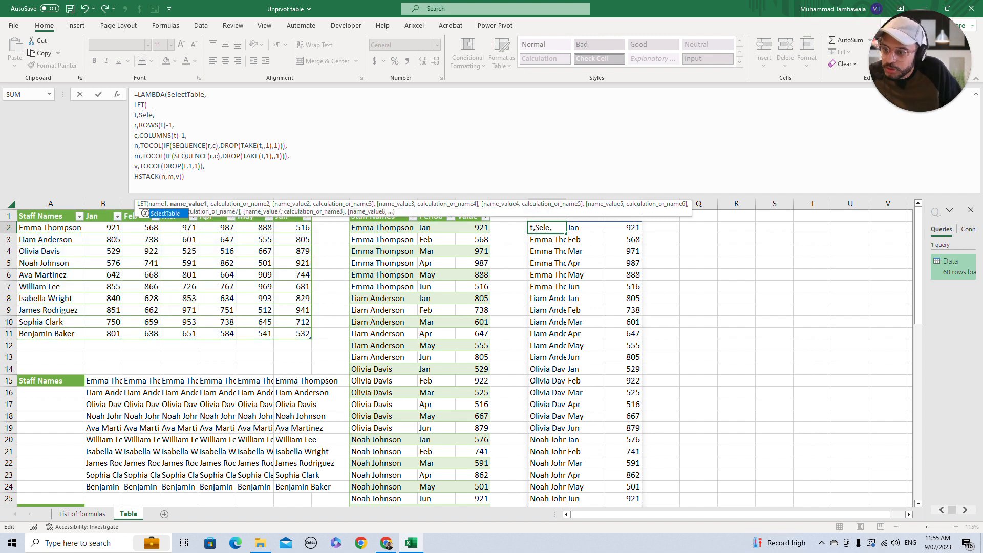
{"action": "double_click", "coordinate": [165, 215]}
{"action": "left_click", "coordinate": [186, 177]}
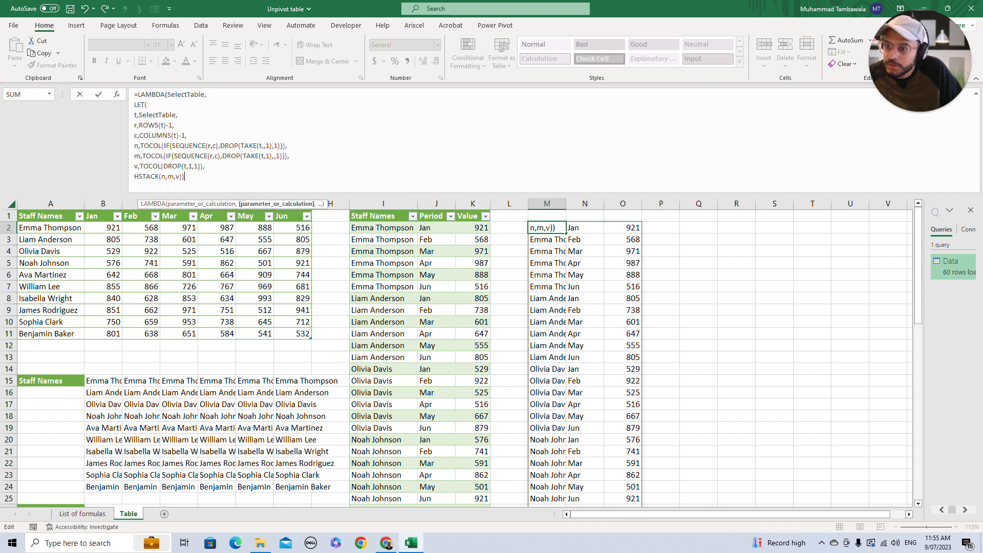
{"action": "type", "text": ")"}
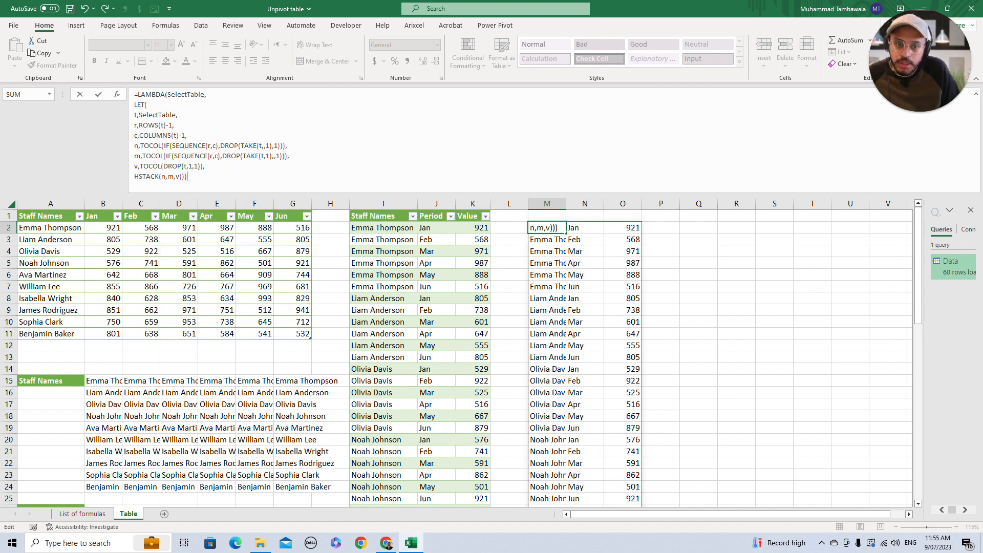
{"action": "key", "text": "ctrl+Return"}
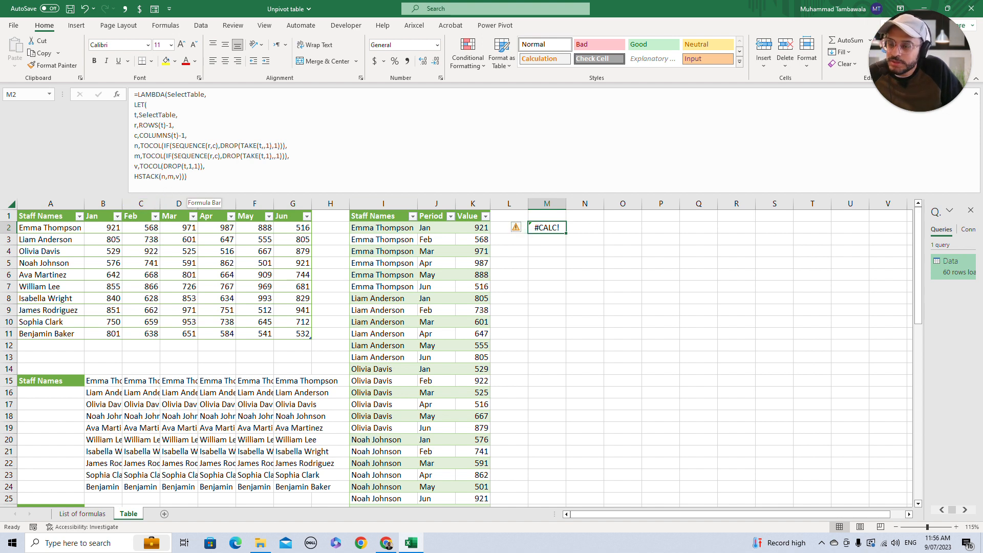
- Copy the full text of M2's LAMBDA formula without changing the cell
{"action": "key", "text": "F2"}
{"action": "key", "text": "Escape"}
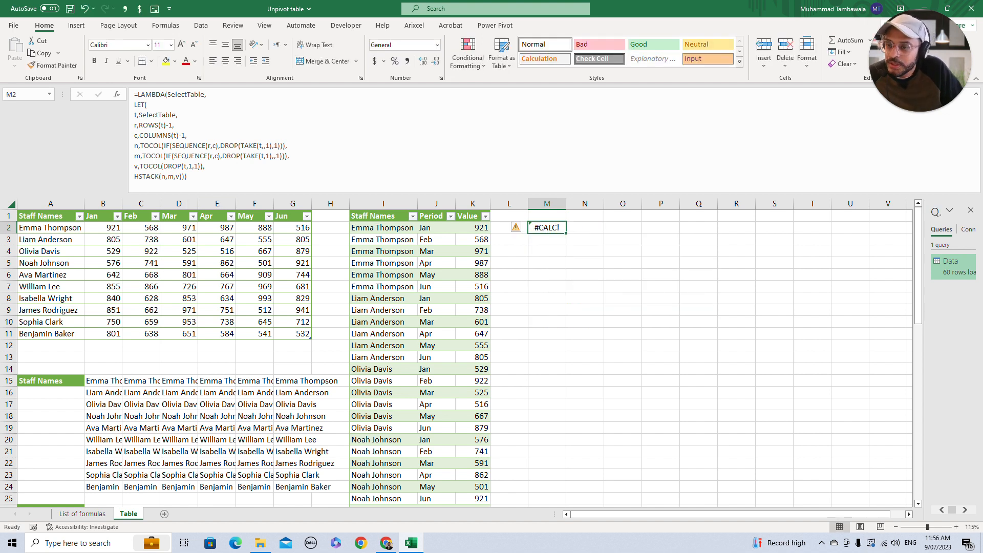
{"action": "left_click_drag", "start_coordinate": [191, 179], "coordinate": [131, 96]}
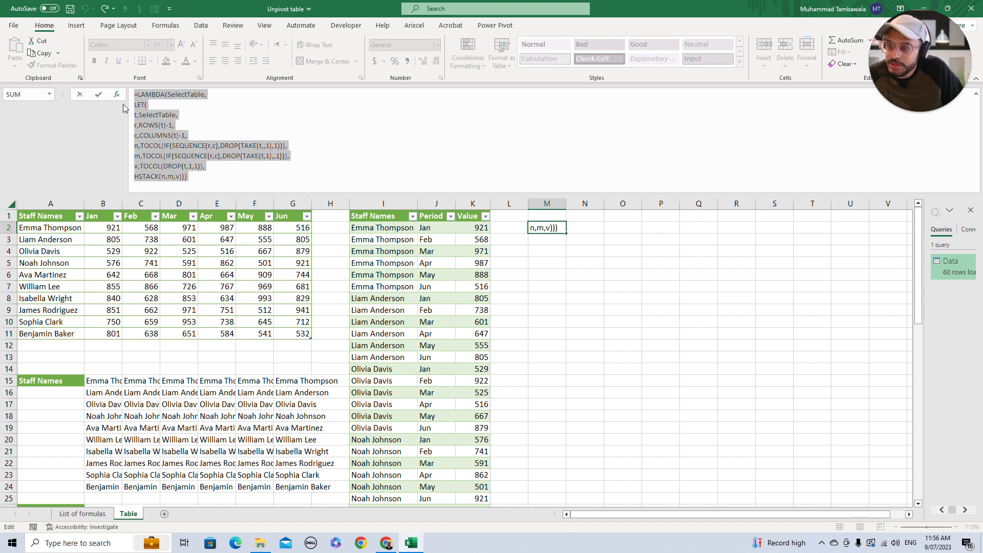
{"action": "key", "text": "ctrl+c"}
{"action": "key", "text": "Escape"}
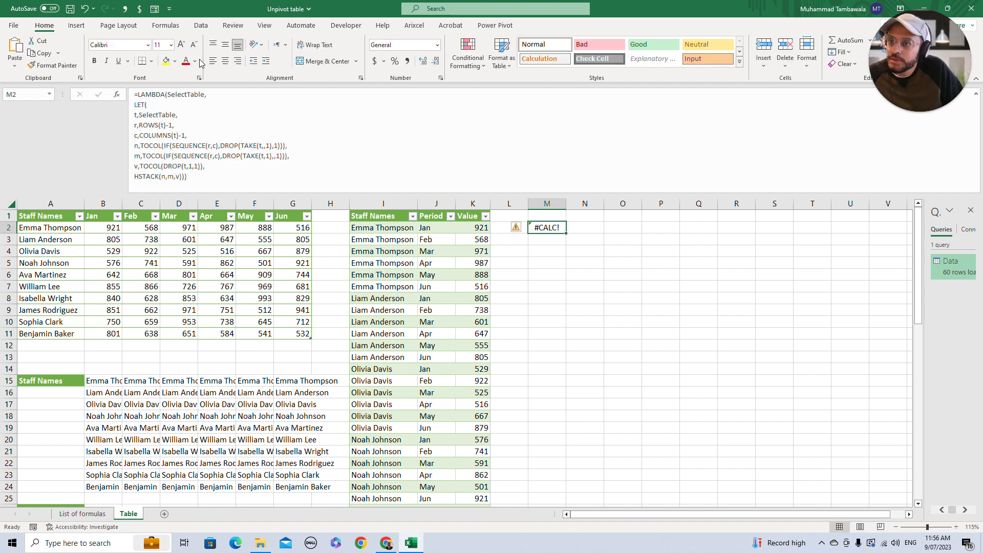
- Define a workbook-scoped name UnpivotTable that refers to the copied LAMBDA formula
{"action": "left_click", "coordinate": [166, 26]}
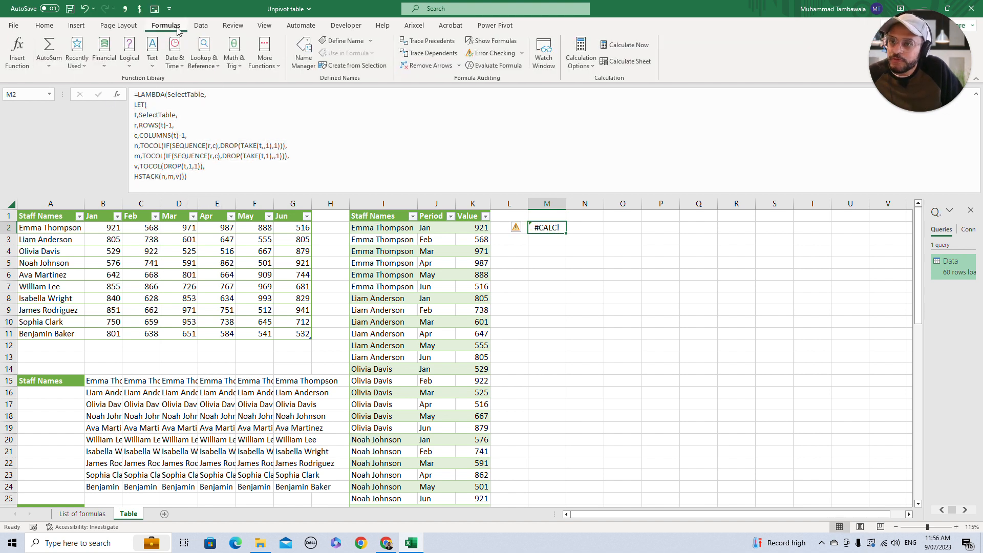
{"action": "left_click", "coordinate": [304, 54]}
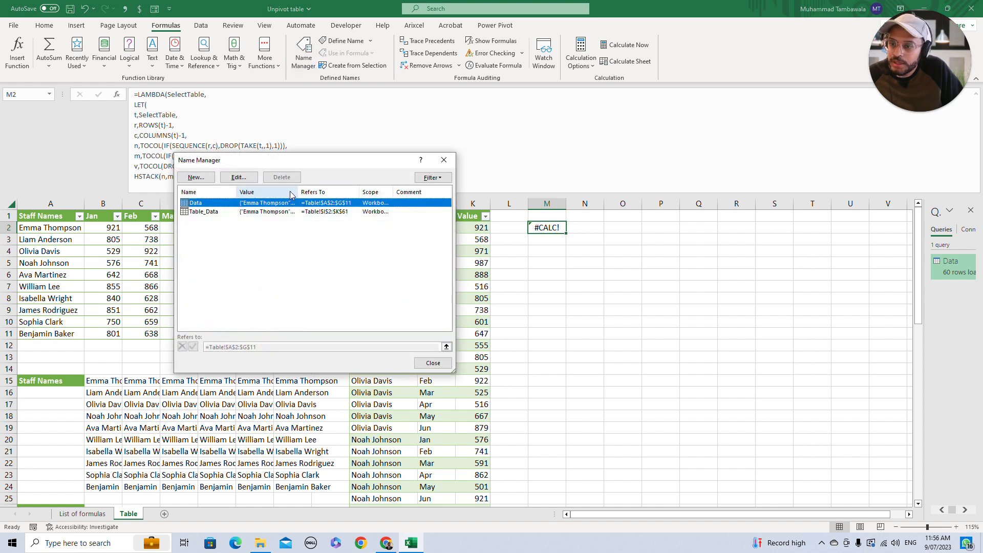
{"action": "left_click", "coordinate": [196, 177]}
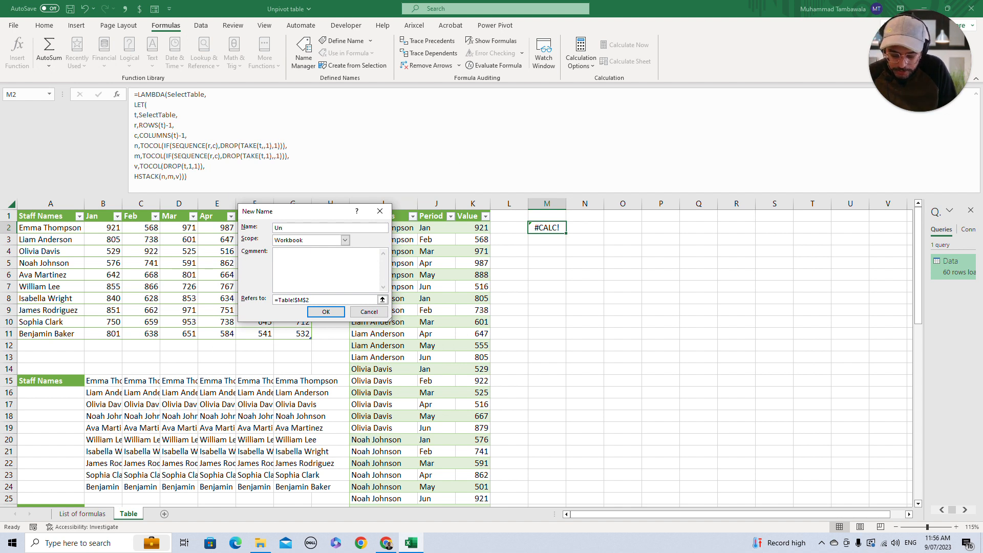
{"action": "type", "text": "UnpivotTable"}
{"action": "key", "text": "Tab"}
{"action": "key", "text": "Tab"}
{"action": "key", "text": "Tab"}
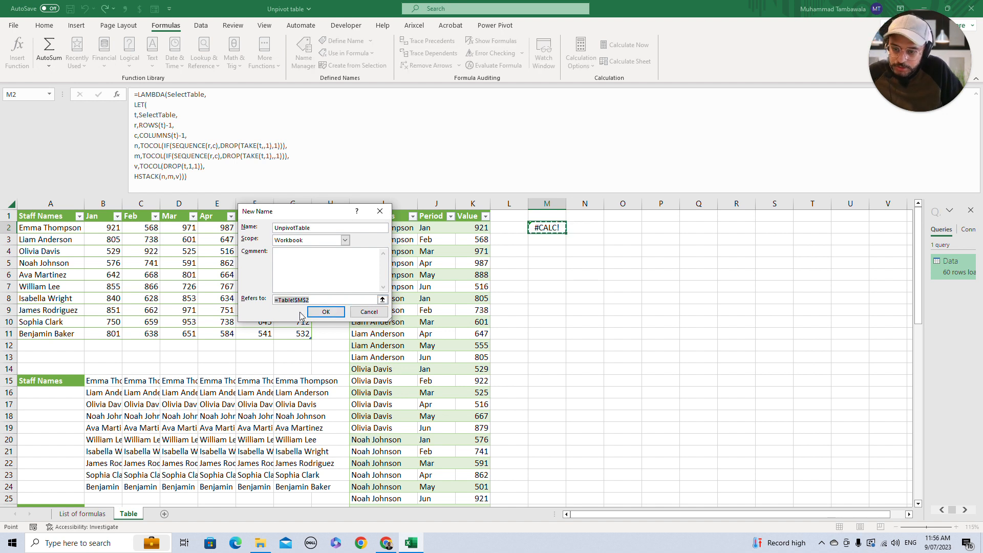
{"action": "key", "text": "ctrl+v"}
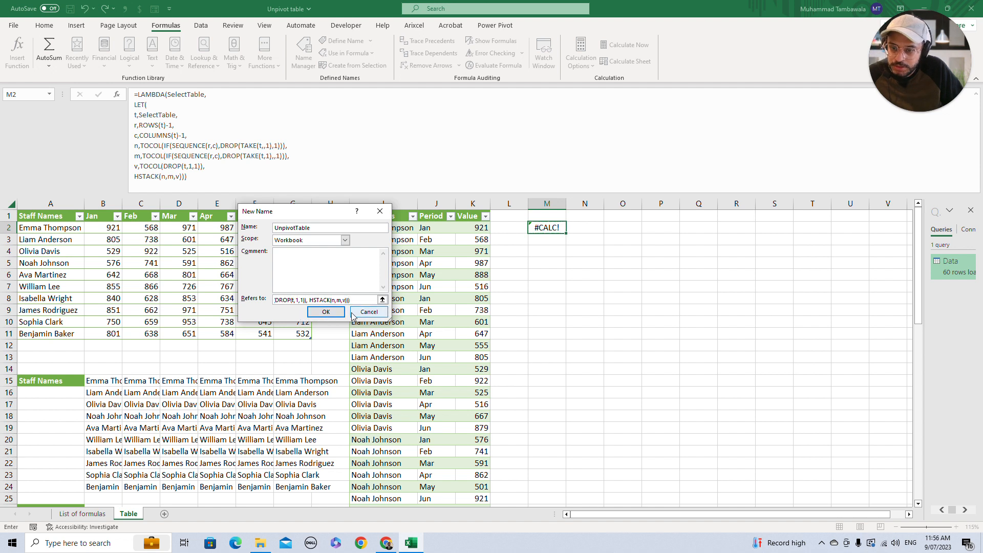
{"action": "left_click", "coordinate": [325, 312]}
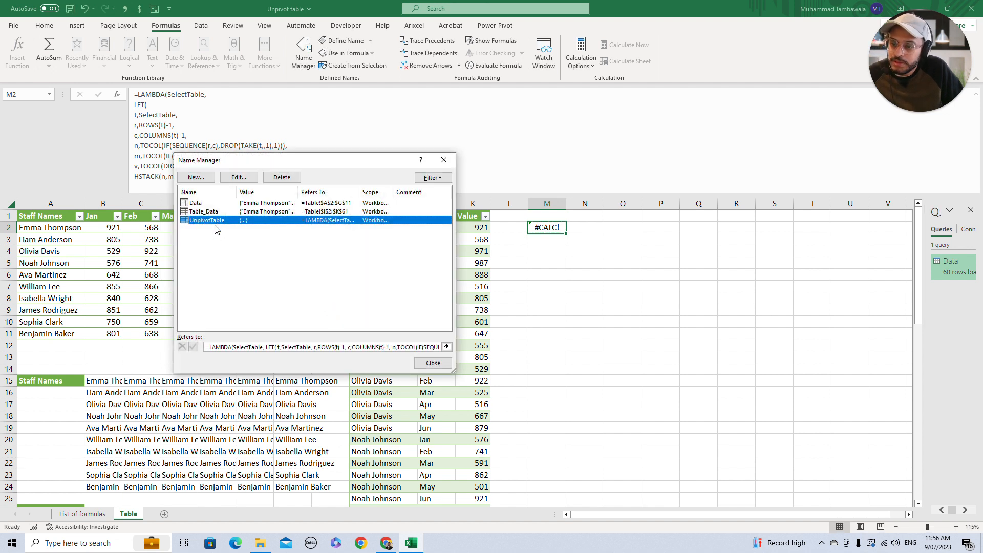
{"action": "left_click", "coordinate": [435, 363]}
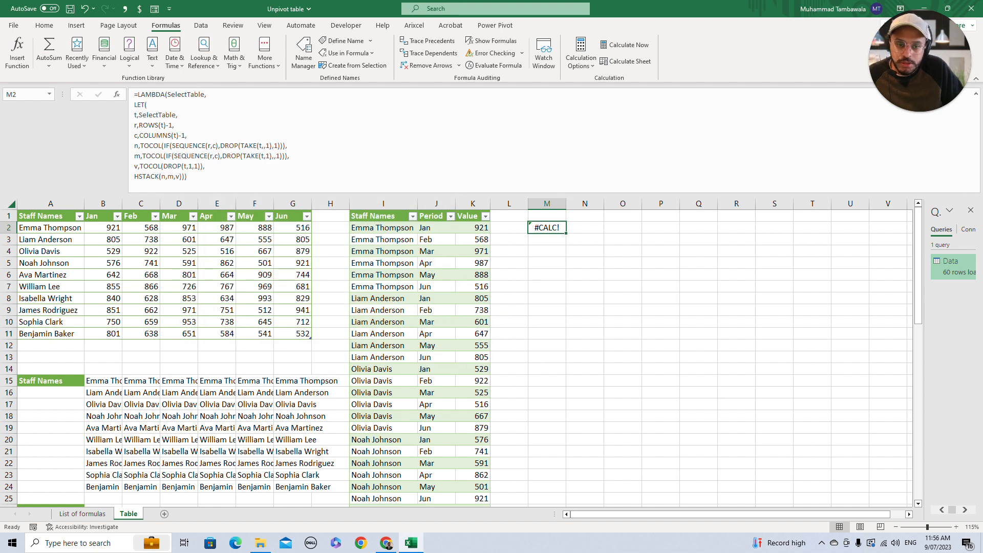
- Enter =UnpivotTable(Data[#All]) in N2 and check the spilled rows down to the last one
{"action": "left_click", "coordinate": [585, 228]}
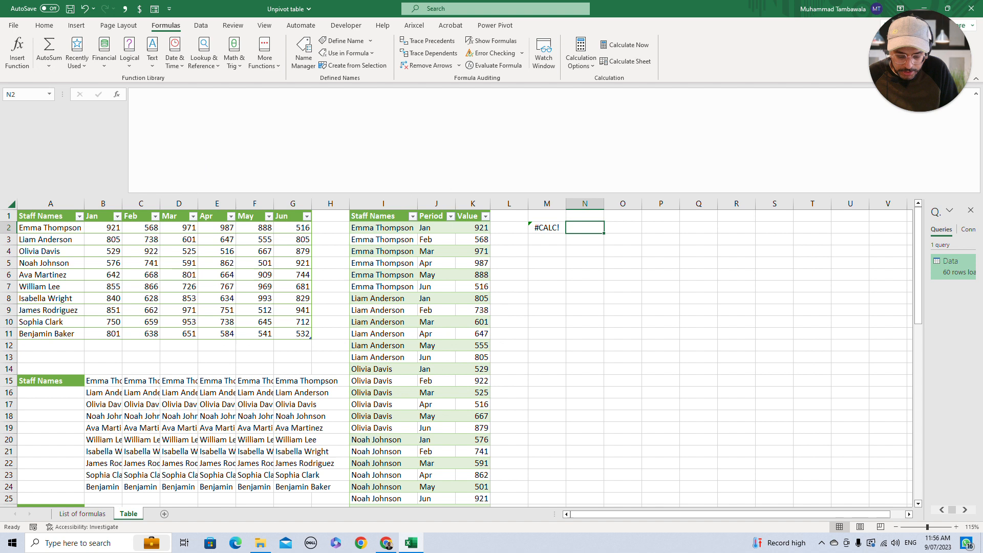
{"action": "type", "text": "="}
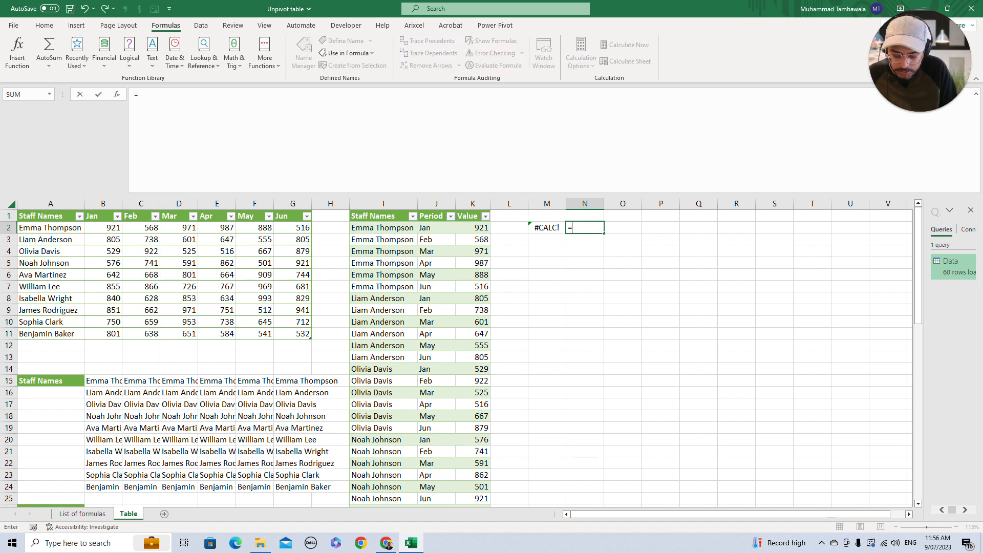
{"action": "type", "text": "un"}
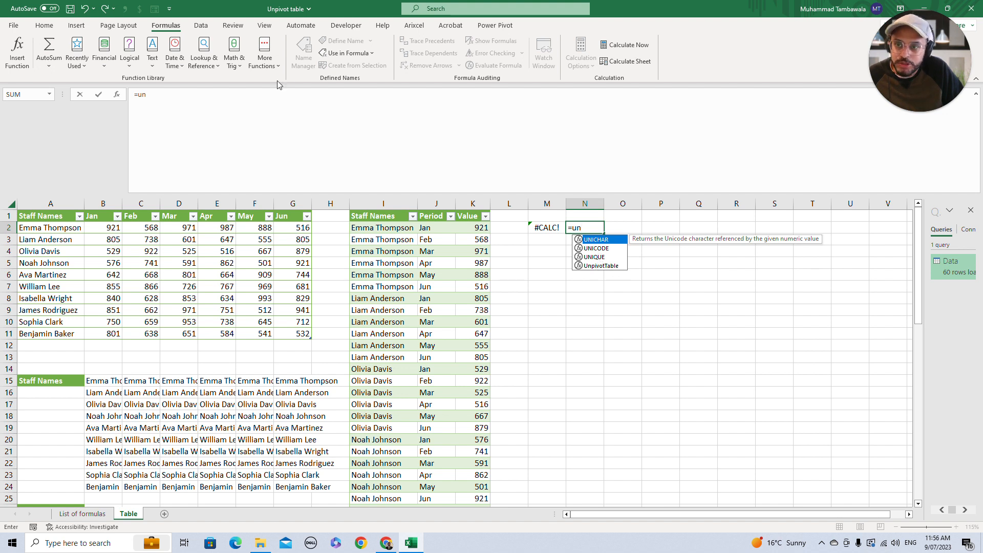
{"action": "double_click", "coordinate": [592, 266]}
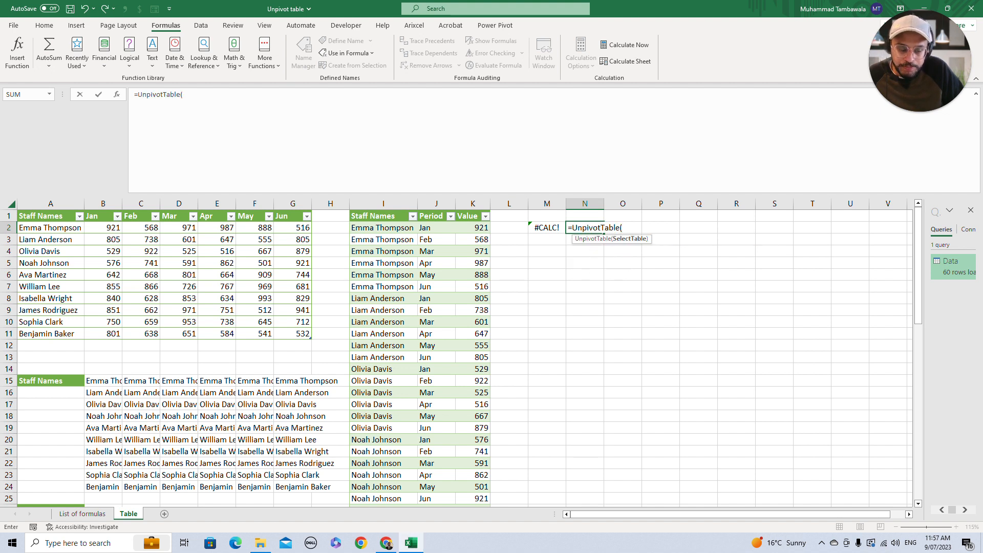
{"action": "left_click", "coordinate": [45, 217]}
{"action": "key", "text": "ctrl+shift+Right"}
{"action": "key", "text": "ctrl+shift+Down"}
{"action": "key", "text": "ctrl+Return"}
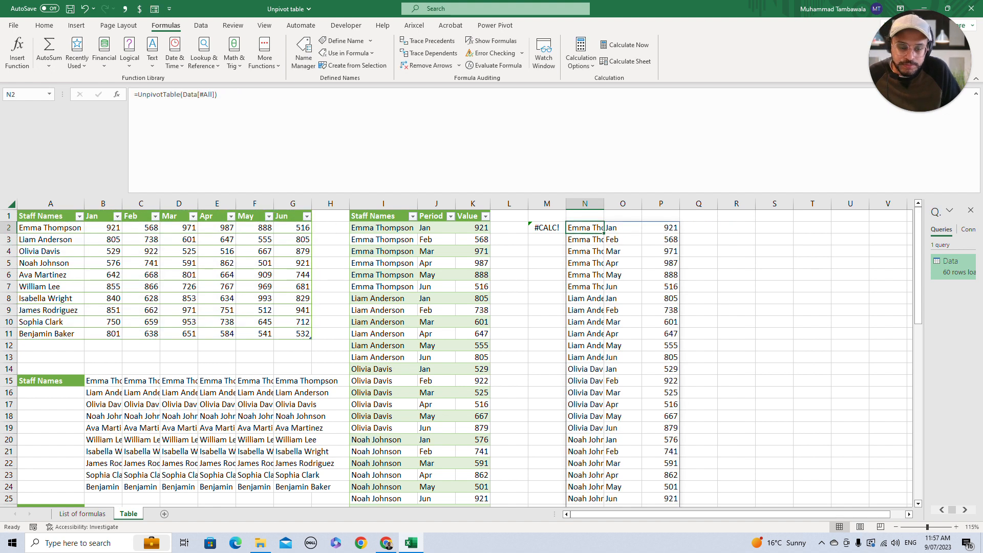
{"action": "key", "text": "ctrl+Down"}
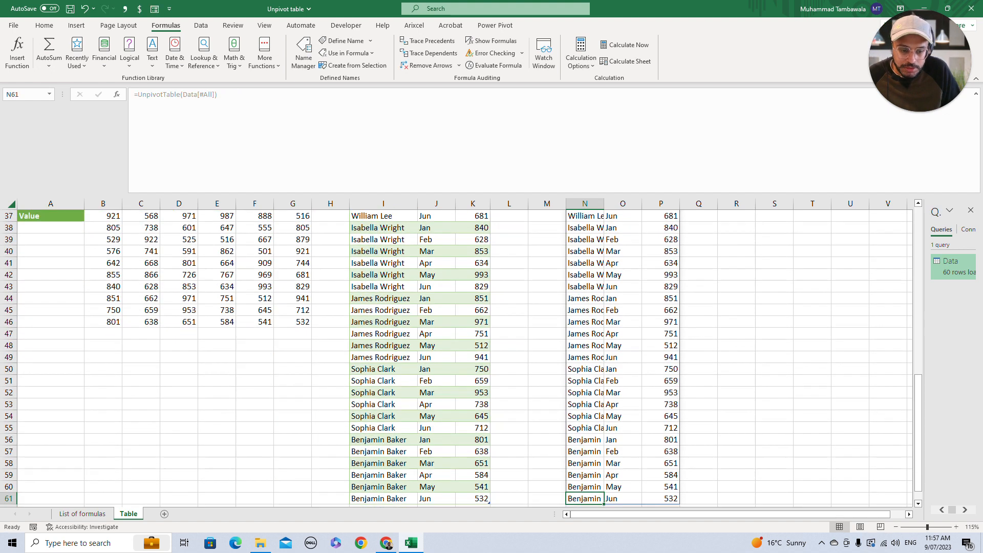
{"action": "key", "text": "ctrl+Up"}
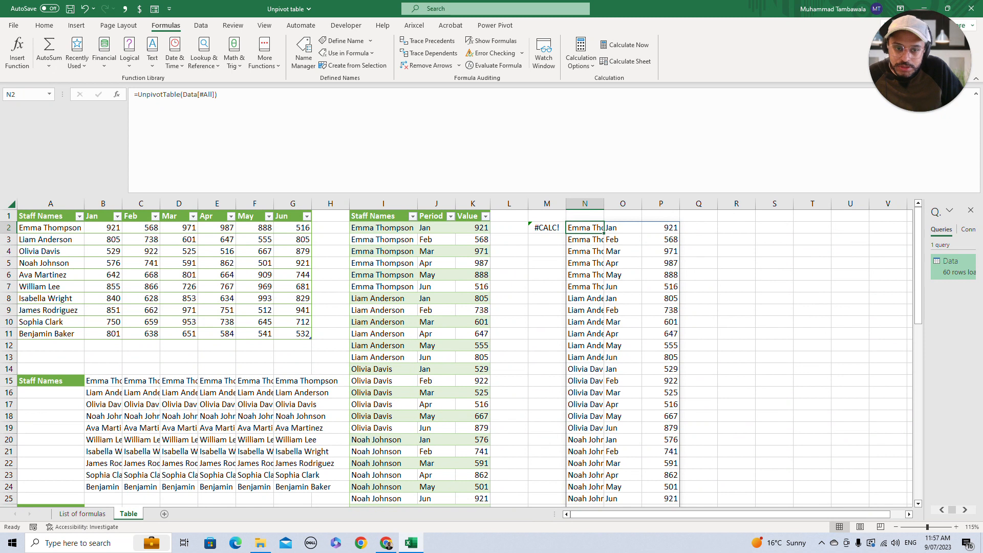
- Add a new row to the source table by entering a staff member's first name in A12
{"action": "left_click", "coordinate": [51, 346]}
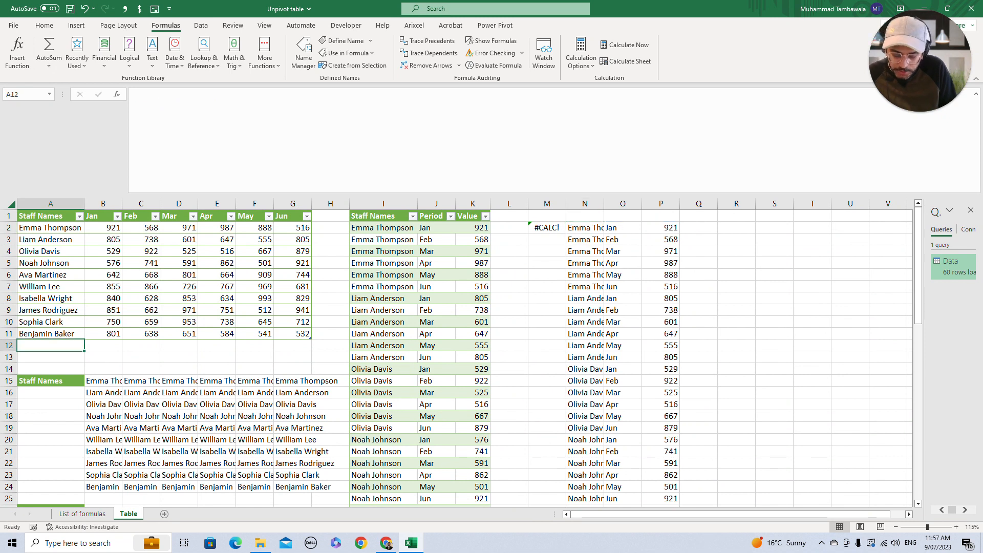
{"action": "type", "text": "Muhammad"}
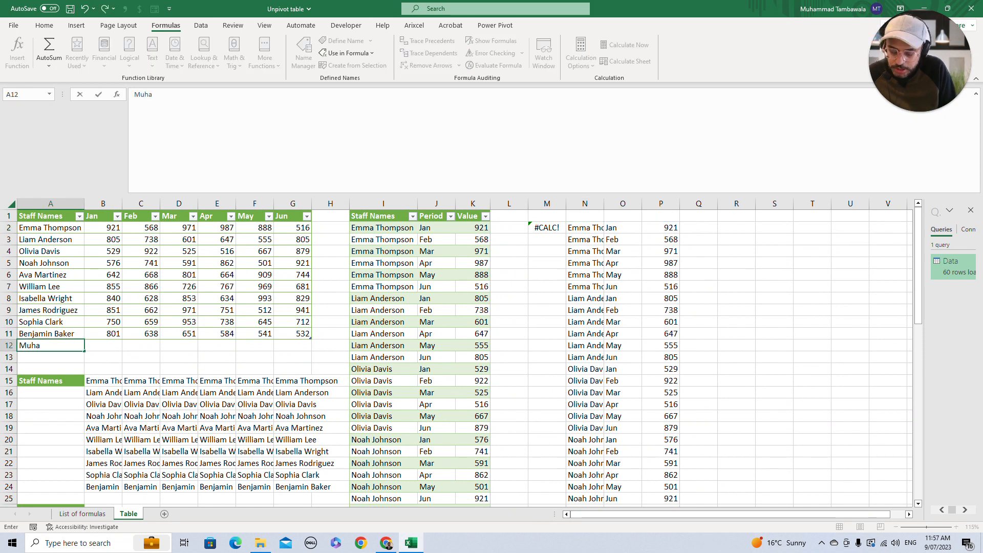
{"action": "key", "text": "Return"}
{"action": "key", "text": "Up"}
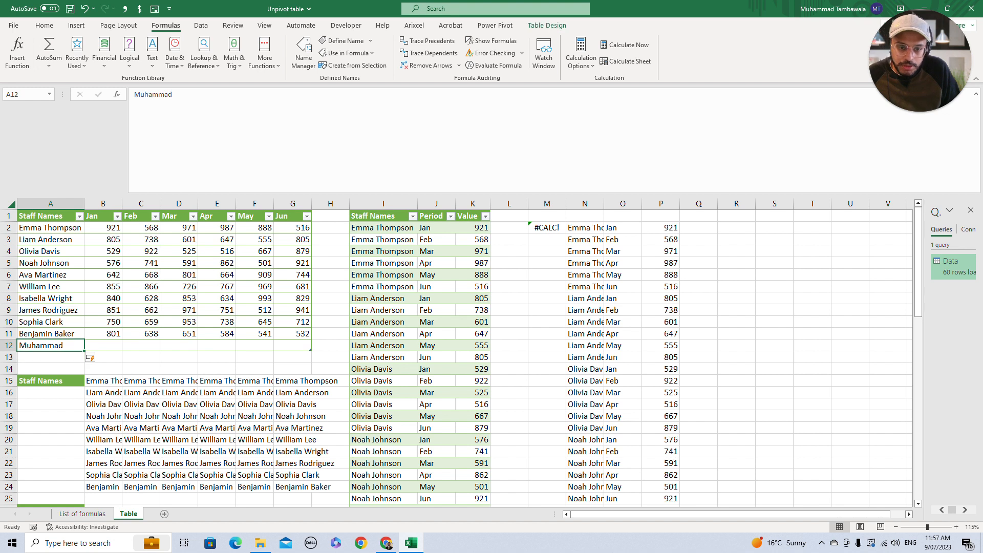
- Fill Jan through Jun of the new staff row, B12:G12, with 999
{"action": "key", "text": "Right"}
{"action": "key", "text": "shift+Right"}
{"action": "key", "text": "shift+Right"}
{"action": "key", "text": "shift+Right"}
{"action": "key", "text": "shift+Right"}
{"action": "key", "text": "shift+Right"}
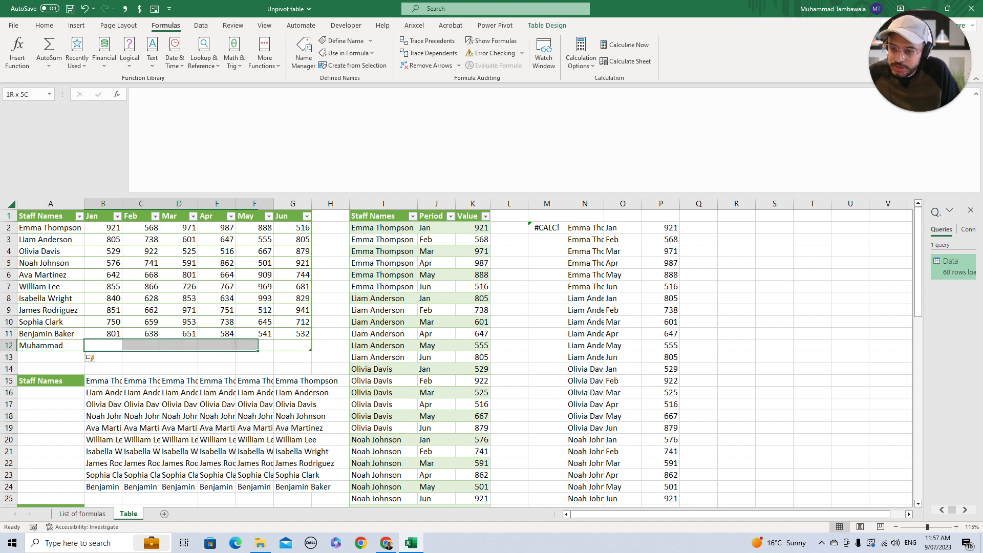
{"action": "type", "text": "999"}
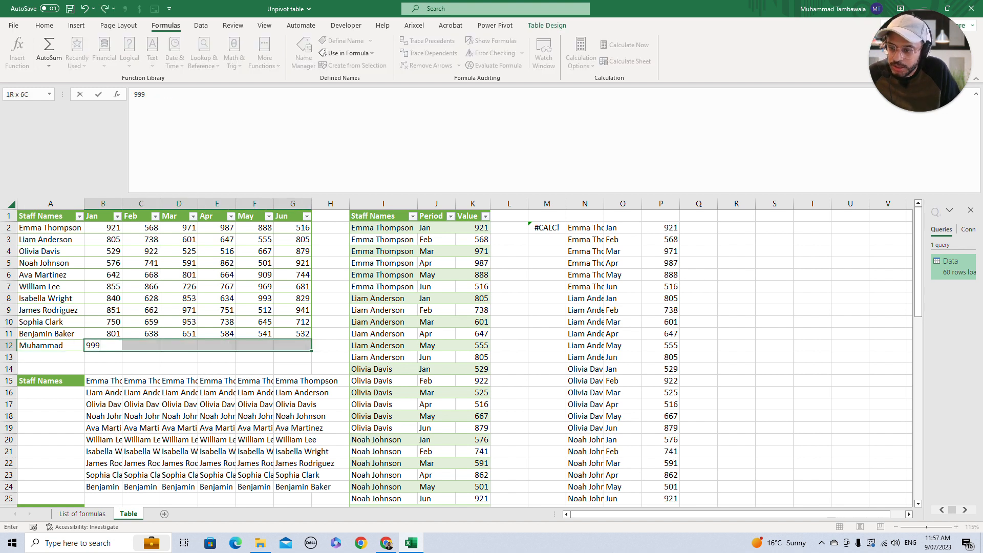
{"action": "key", "text": "ctrl+Return"}
- Examine the end of the UnpivotTable spill in column N for the new staff member's rows
{"action": "left_click", "coordinate": [584, 369]}
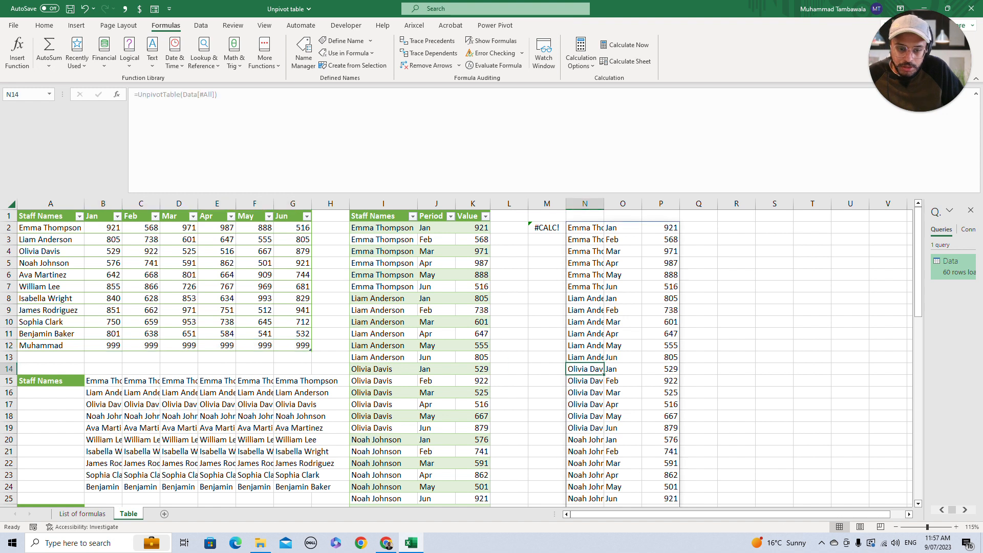
{"action": "key", "text": "ctrl+Down"}
{"action": "key", "text": "Up"}
{"action": "key", "text": "Up"}
{"action": "key", "text": "Up"}
{"action": "key", "text": "Up"}
{"action": "key", "text": "Up"}
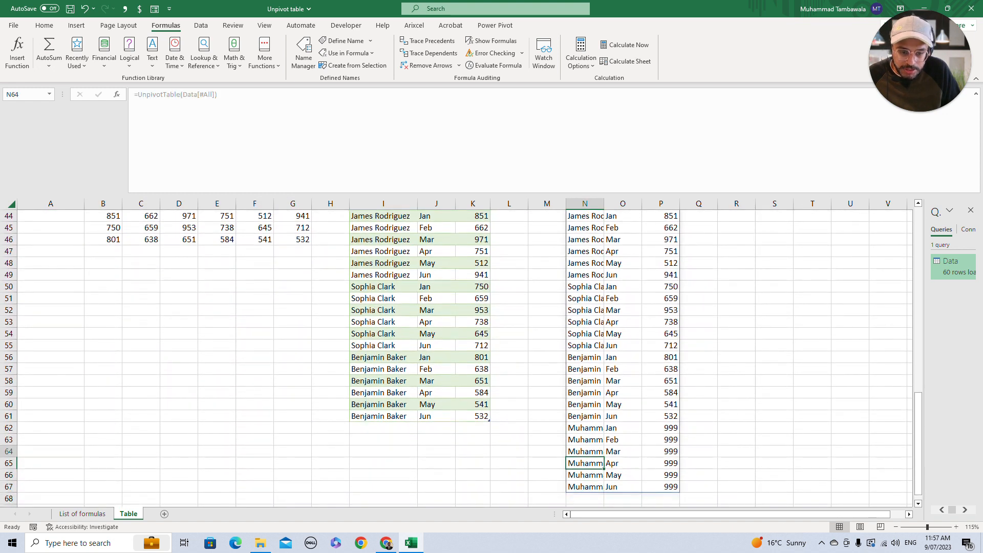
{"action": "key", "text": "ctrl+shift+Down"}
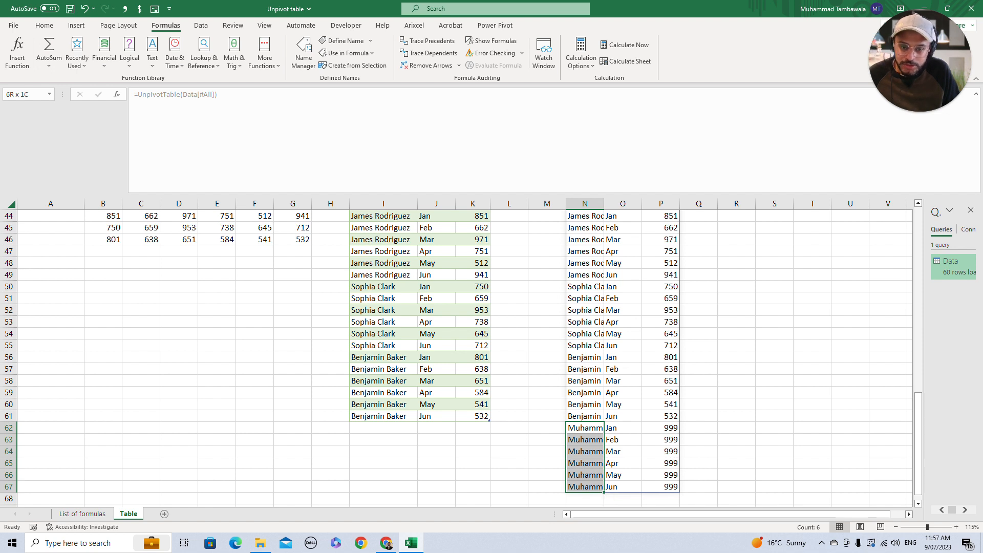
- Compare the source table with the start of the UnpivotTable spill in column N
{"action": "key", "text": "ctrl+Up"}
{"action": "key", "text": "ctrl+Up"}
{"action": "key", "text": "Down"}
{"action": "key", "text": "Down"}
{"action": "key", "text": "Down"}
{"action": "key", "text": "Left"}
{"action": "key", "text": "Left"}
{"action": "key", "text": "Left"}
{"action": "key", "text": "ctrl+Left"}
{"action": "key", "text": "ctrl+Left"}
{"action": "key", "text": "ctrl+Left"}
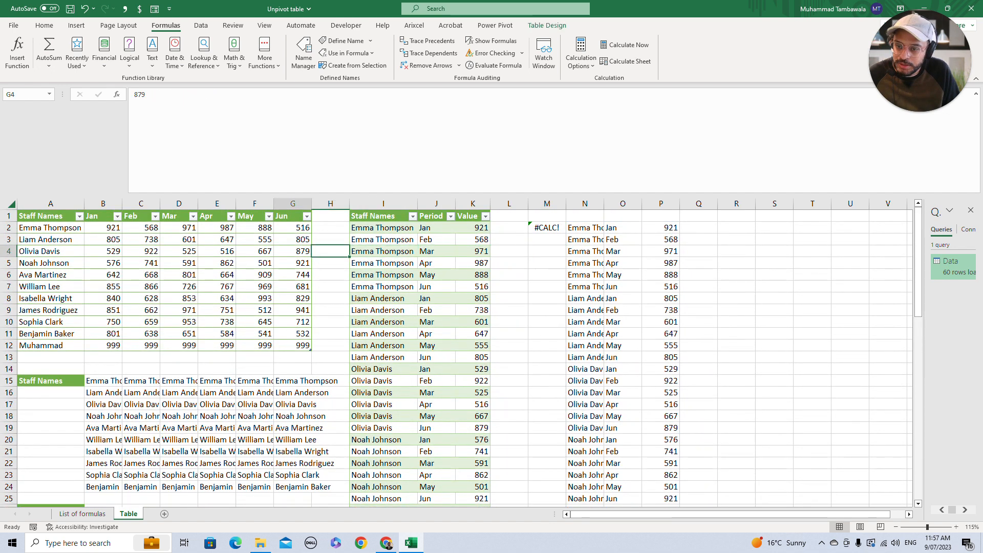
{"action": "key", "text": "ctrl+Right"}
{"action": "key", "text": "ctrl+Right"}
{"action": "key", "text": "ctrl+Right"}
{"action": "key", "text": "ctrl+Right"}
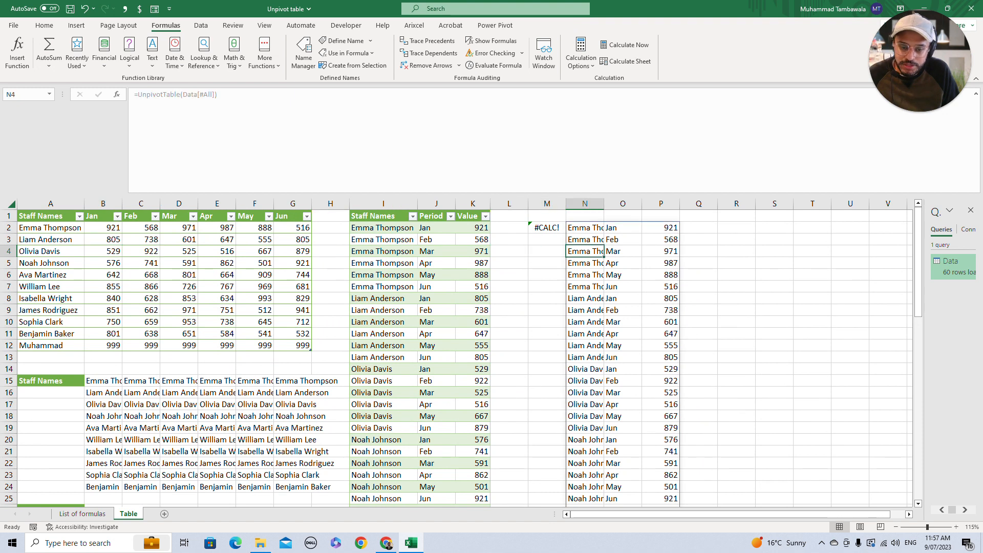
- Examine the last rows of the query output in columns I to K beside the end of the UnpivotTable spill
{"action": "key", "text": "ctrl+Down"}
{"action": "key", "text": "Left"}
{"action": "key", "text": "Left"}
{"action": "key", "text": "Left"}
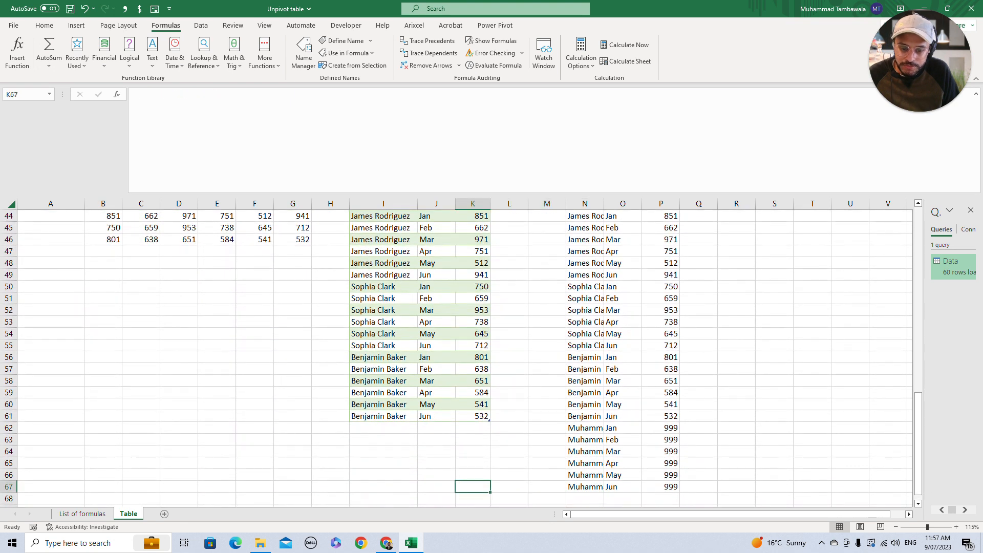
{"action": "key", "text": "shift+Up"}
{"action": "key", "text": "shift+Up"}
{"action": "key", "text": "shift+Up"}
{"action": "key", "text": "shift+Up"}
{"action": "key", "text": "shift+Up"}
{"action": "key", "text": "shift+Up"}
{"action": "key", "text": "shift+Left"}
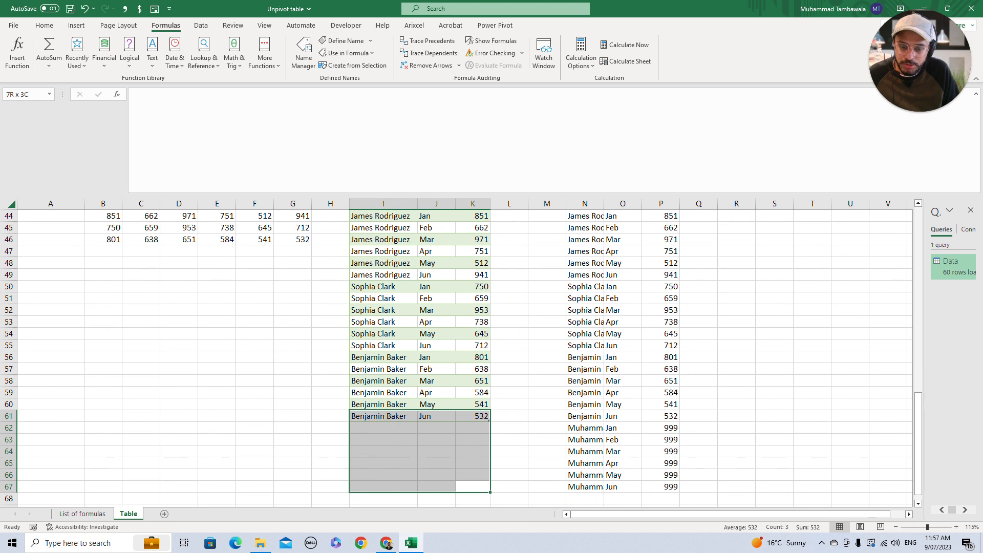
{"action": "key", "text": "Up"}
- Refresh the Power Query output table in columns I to K
{"action": "left_click", "coordinate": [960, 408]}
{"action": "left_click", "coordinate": [473, 310]}
{"action": "right_click", "coordinate": [475, 311]}
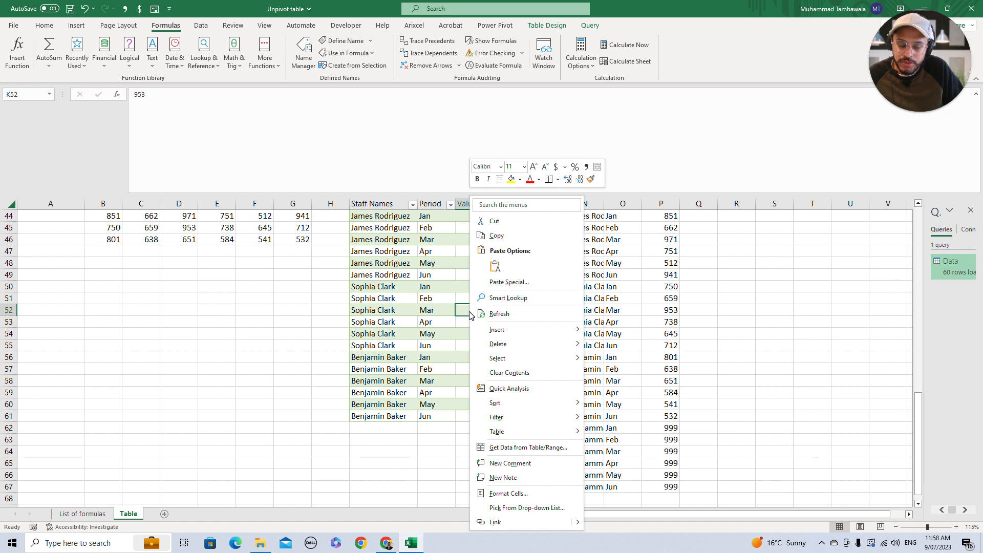
{"action": "left_click", "coordinate": [488, 314]}
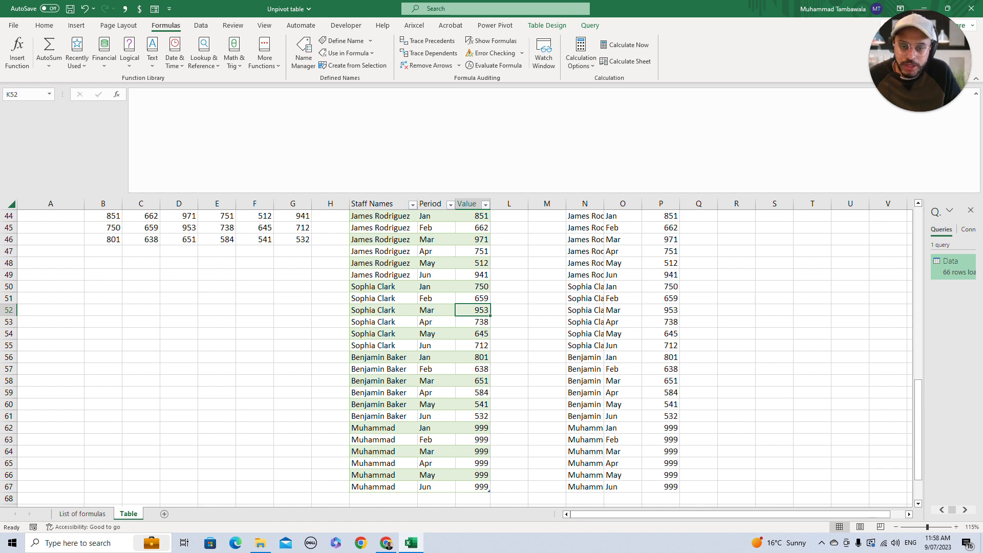
- Review the source table, the refreshed query output and the UnpivotTable spill near the top of the sheet
{"action": "key", "text": "ctrl+Up"}
{"action": "key", "text": "Left"}
{"action": "key", "text": "Left"}
{"action": "key", "text": "Left"}
{"action": "key", "text": "Left"}
{"action": "key", "text": "Left"}
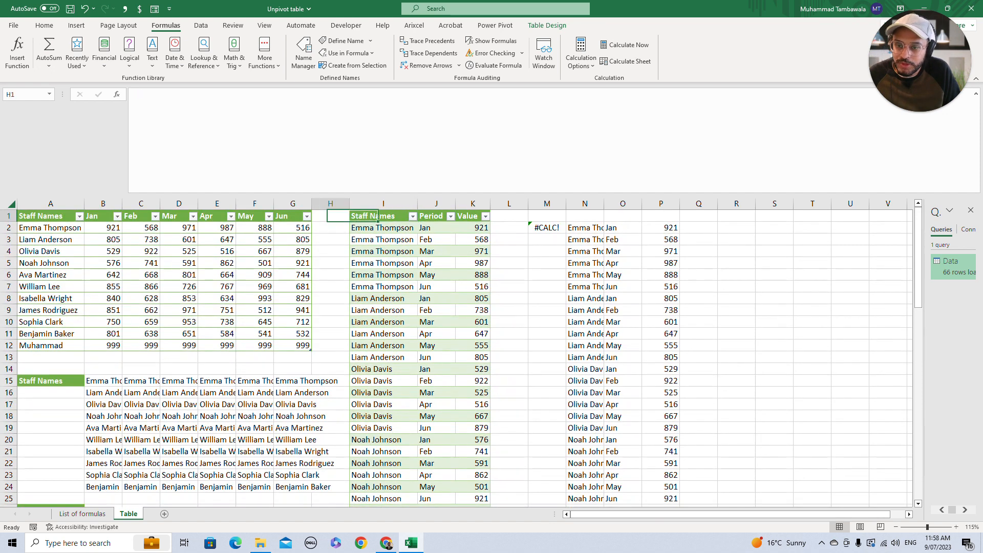
{"action": "key", "text": "Down"}
{"action": "key", "text": "Down"}
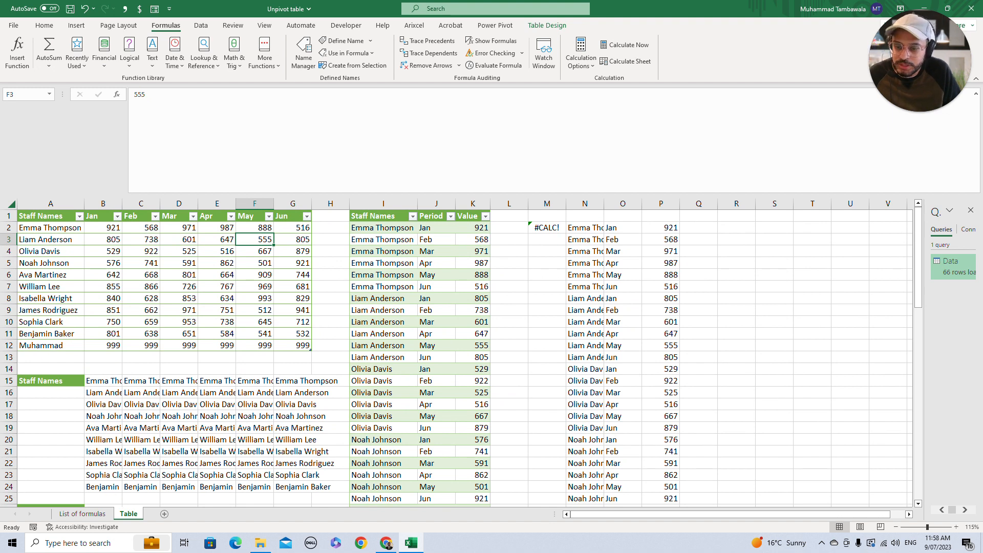
{"action": "key", "text": "Right"}
{"action": "key", "text": "Right"}
{"action": "key", "text": "Right"}
{"action": "key", "text": "Right"}
{"action": "key", "text": "Right"}
{"action": "key", "text": "Right"}
{"action": "key", "text": "Right"}
{"action": "key", "text": "Right"}
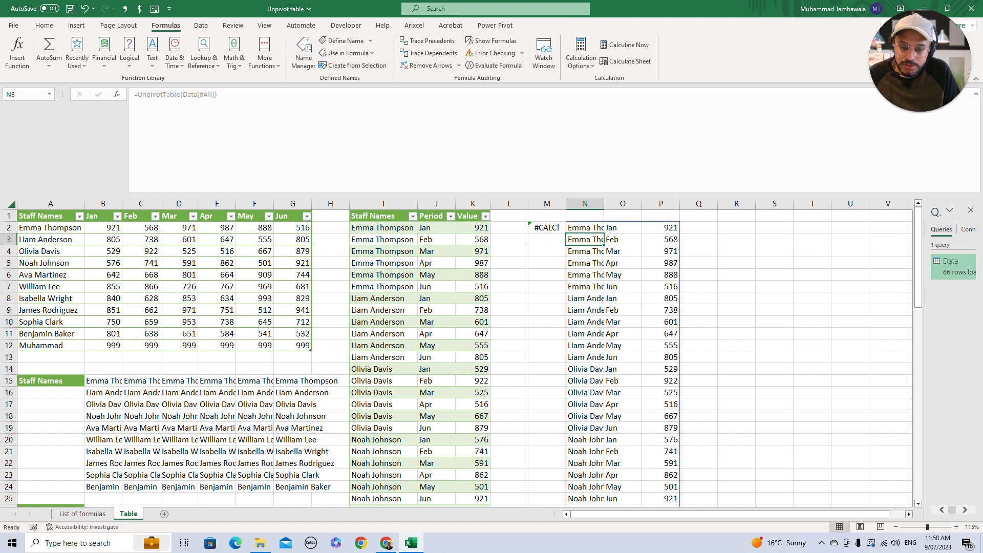
- Compare the last rows of the UnpivotTable spill and the query table, and return to the formula in N2
{"action": "key", "text": "ctrl+Down"}
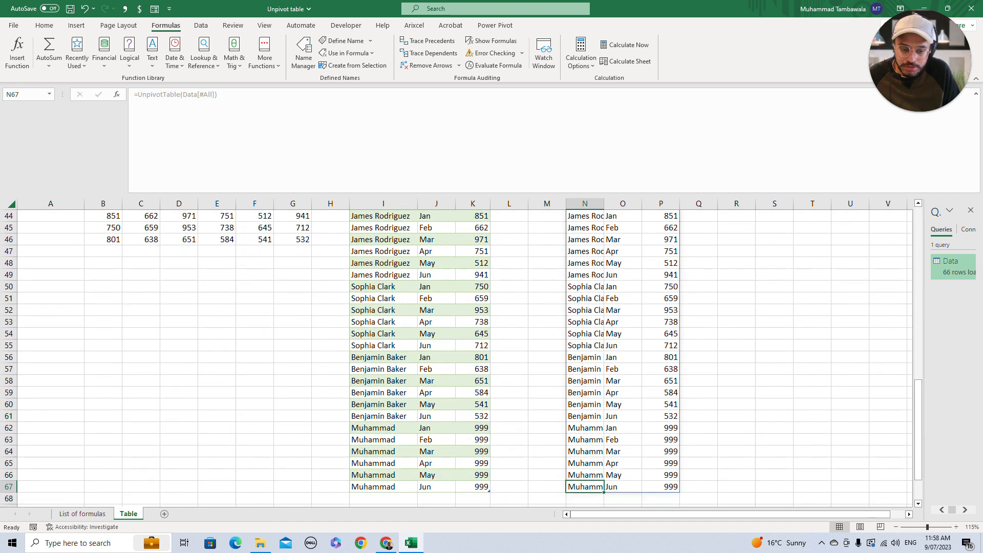
{"action": "key", "text": "ctrl+Left"}
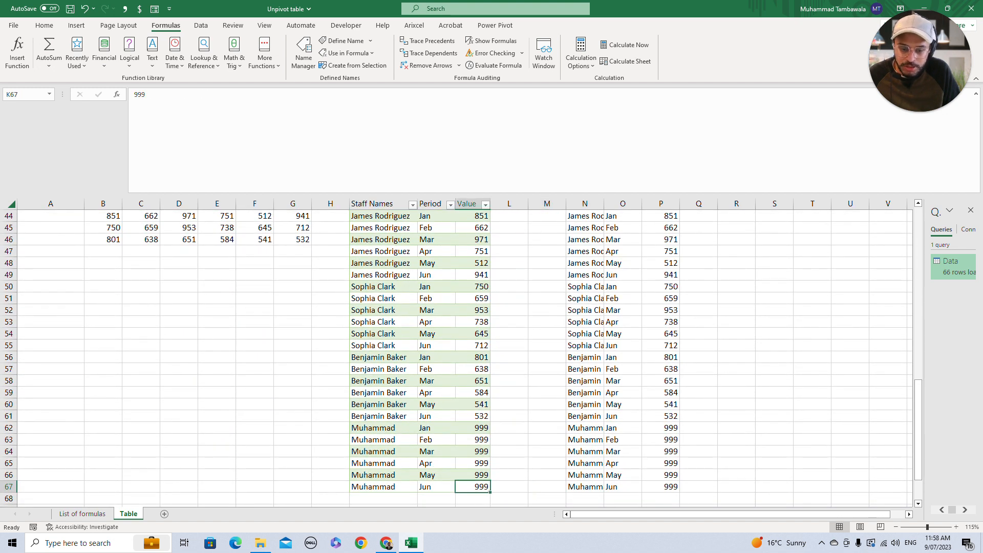
{"action": "key", "text": "ctrl+Up"}
{"action": "key", "text": "Down"}
{"action": "key", "text": "Down"}
{"action": "key", "text": "Down"}
{"action": "key", "text": "Up"}
{"action": "key", "text": "Up"}
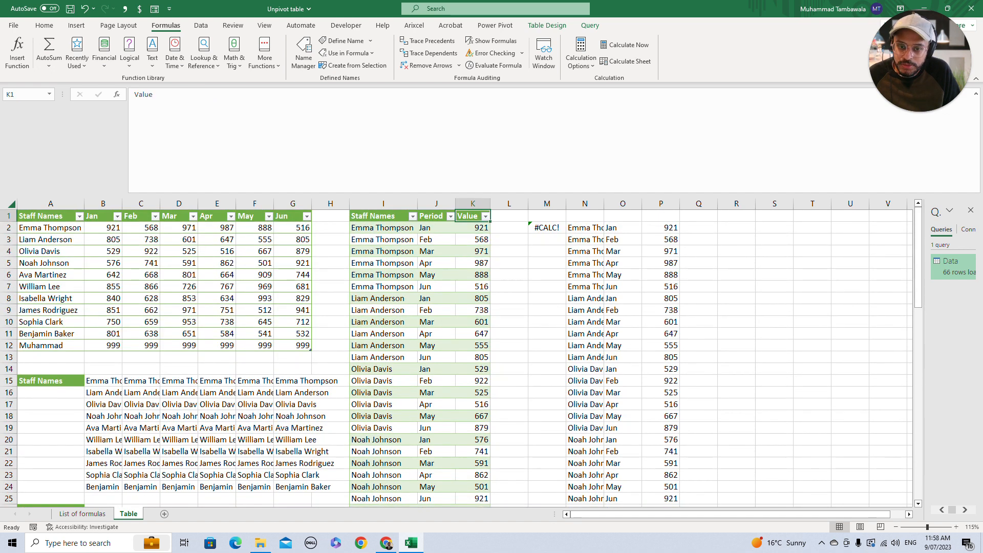
{"action": "key", "text": "Right"}
{"action": "key", "text": "Right"}
{"action": "key", "text": "Right"}
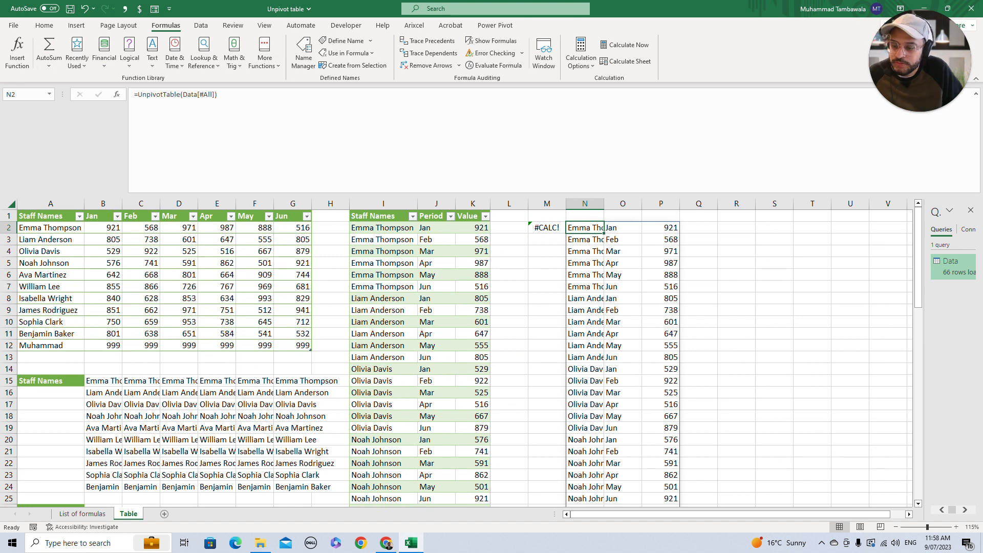
- Add a new blank worksheet after the Table sheet
{"action": "left_click", "coordinate": [436, 322]}
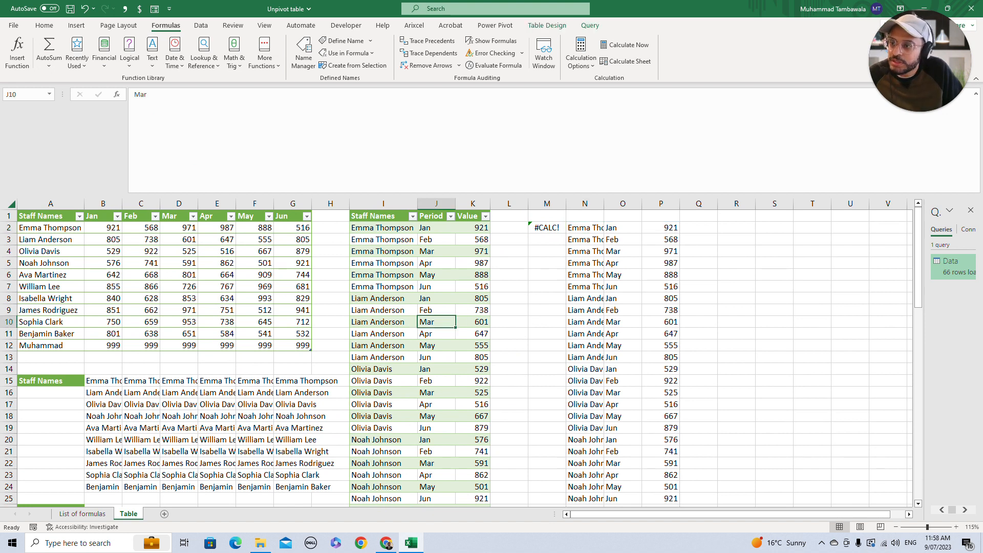
{"action": "left_click", "coordinate": [41, 251]}
{"action": "left_click", "coordinate": [546, 25]}
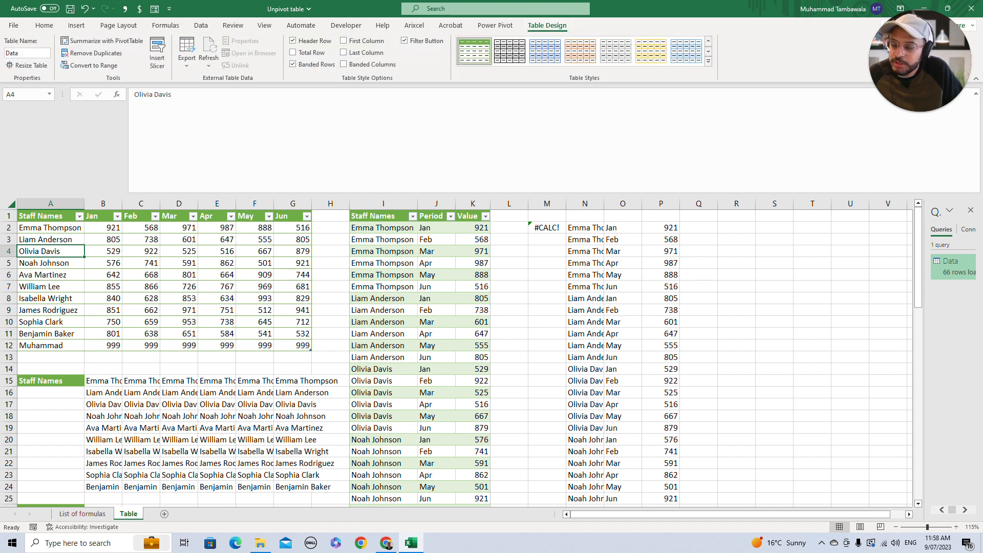
{"action": "left_click", "coordinate": [164, 514]}
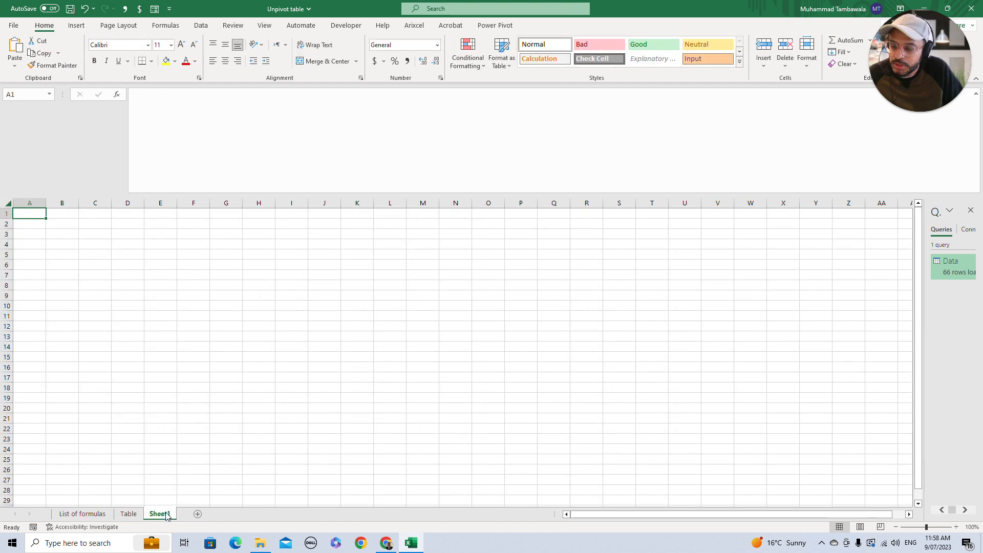
- Copy the whole source table A1:G12 from the Table sheet and paste it at A1 of Sheet1
{"action": "left_click", "coordinate": [138, 514]}
{"action": "left_click", "coordinate": [50, 227]}
{"action": "key", "text": "ctrl+shift+Down"}
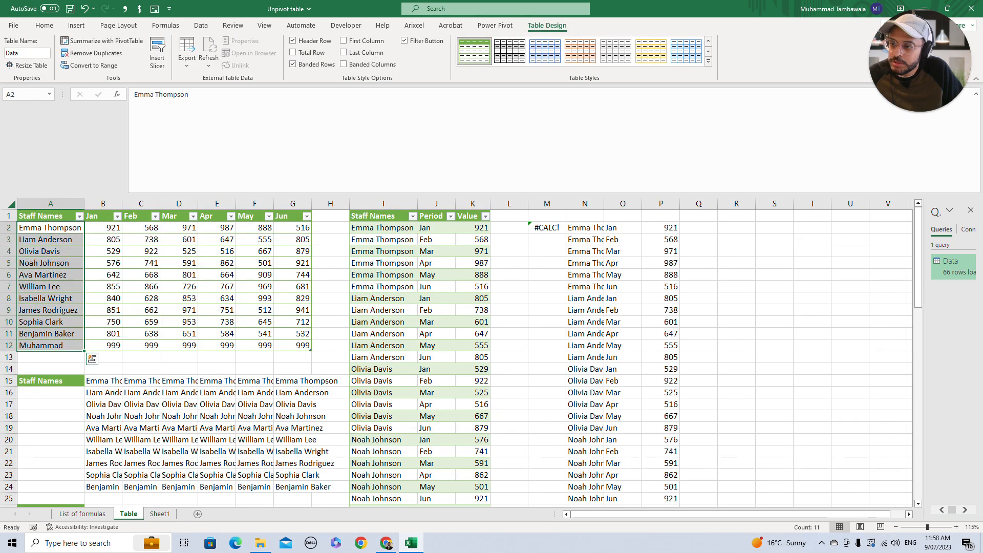
{"action": "left_click", "coordinate": [217, 275]}
{"action": "key", "text": "ctrl+Home"}
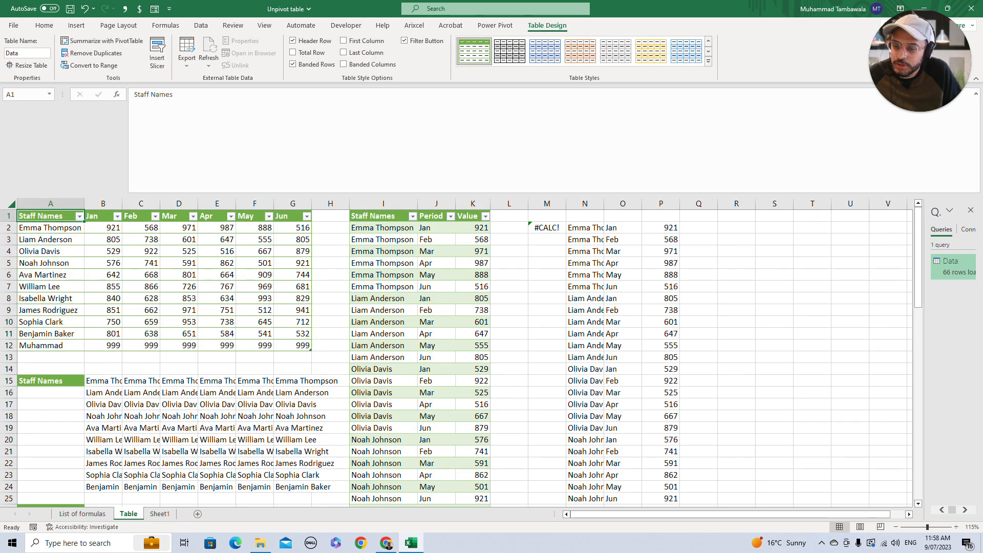
{"action": "key", "text": "ctrl+shift+Right"}
{"action": "key", "text": "ctrl+shift+Down"}
{"action": "key", "text": "ctrl+c"}
{"action": "left_click", "coordinate": [148, 516]}
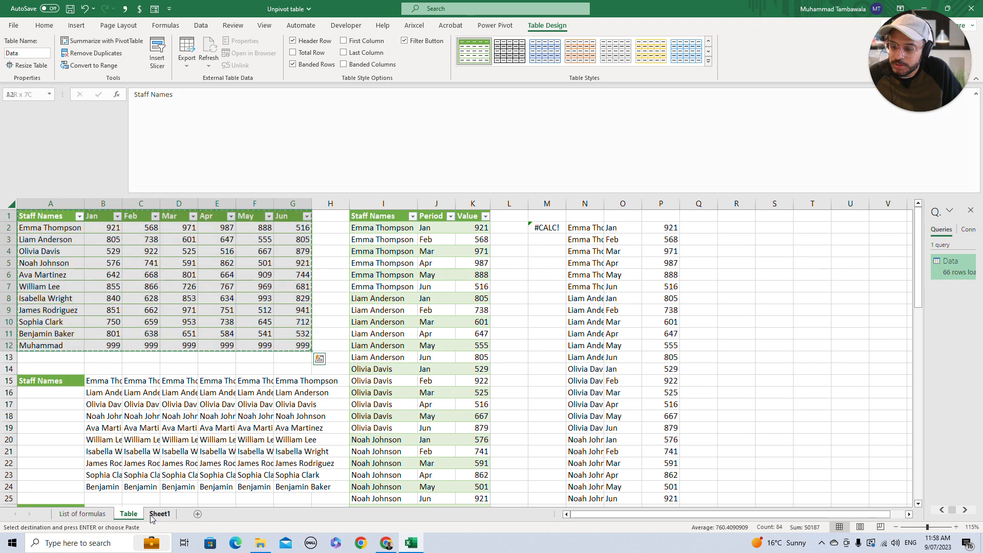
{"action": "key", "text": "ctrl+v"}
{"action": "left_click", "coordinate": [128, 264]}
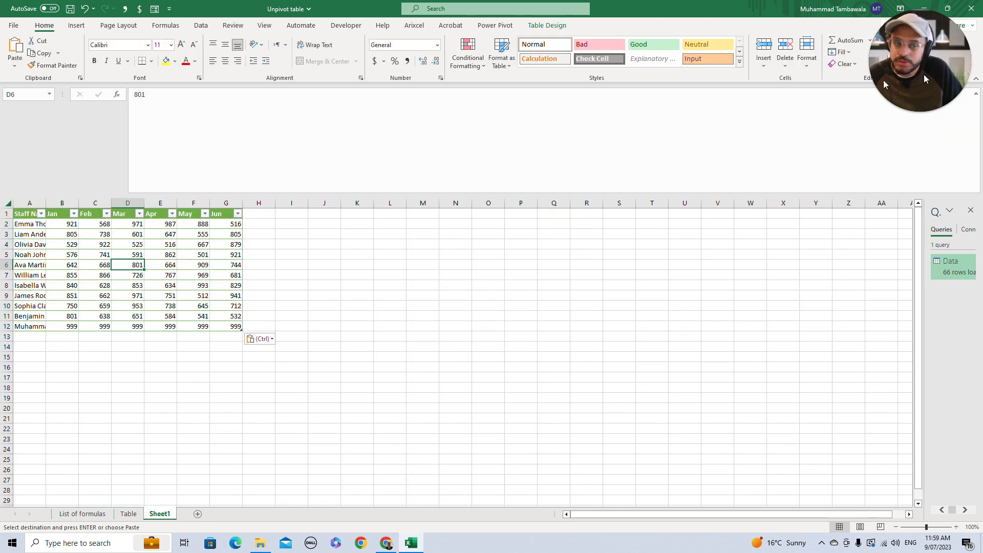
- Widen the Queries & Connections pane and check the tables on the Table sheet and Sheet1
{"action": "left_click", "coordinate": [545, 25]}
{"action": "left_click", "coordinate": [139, 514]}
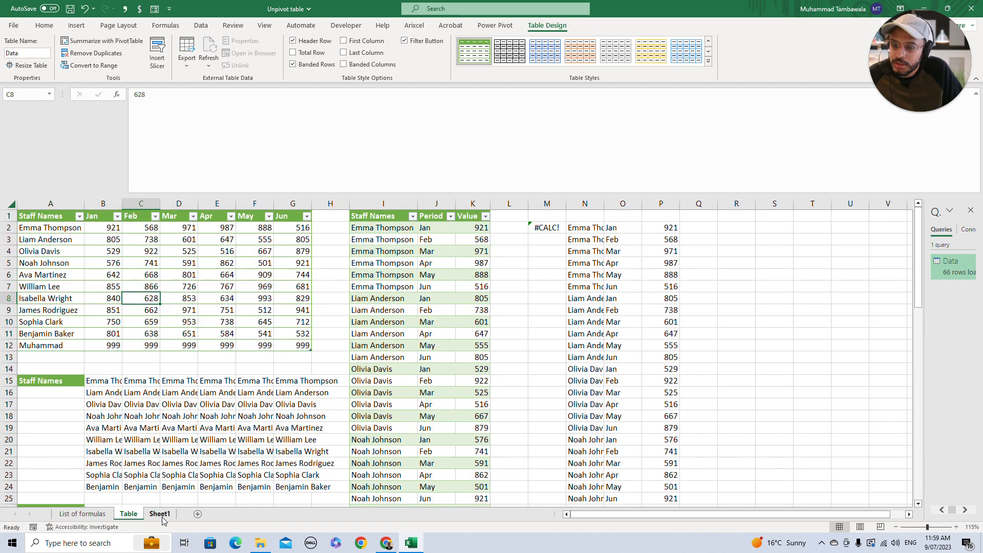
{"action": "left_click_drag", "start_coordinate": [383, 204], "coordinate": [472, 204]}
{"action": "left_click", "coordinate": [165, 518]}
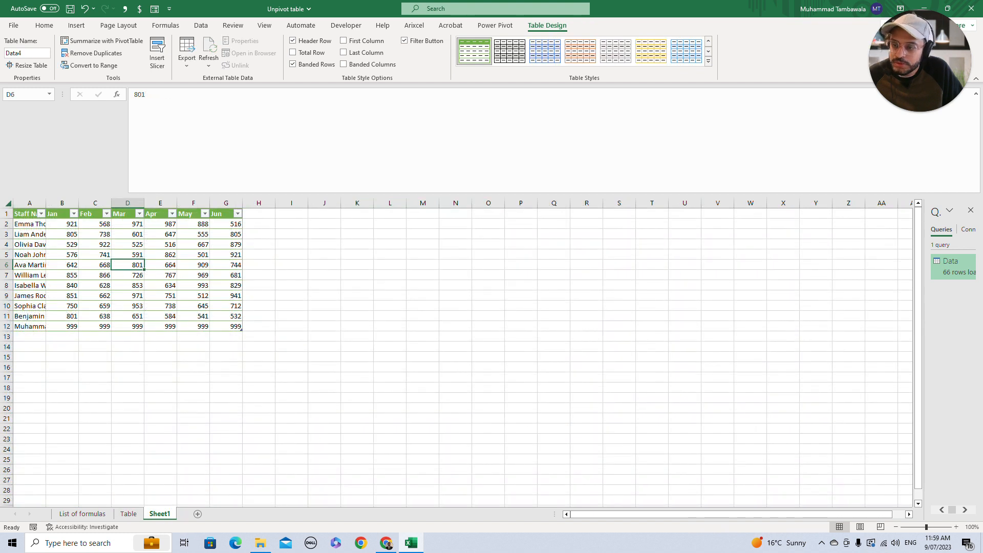
{"action": "left_click_drag", "start_coordinate": [925, 317], "coordinate": [831, 315]}
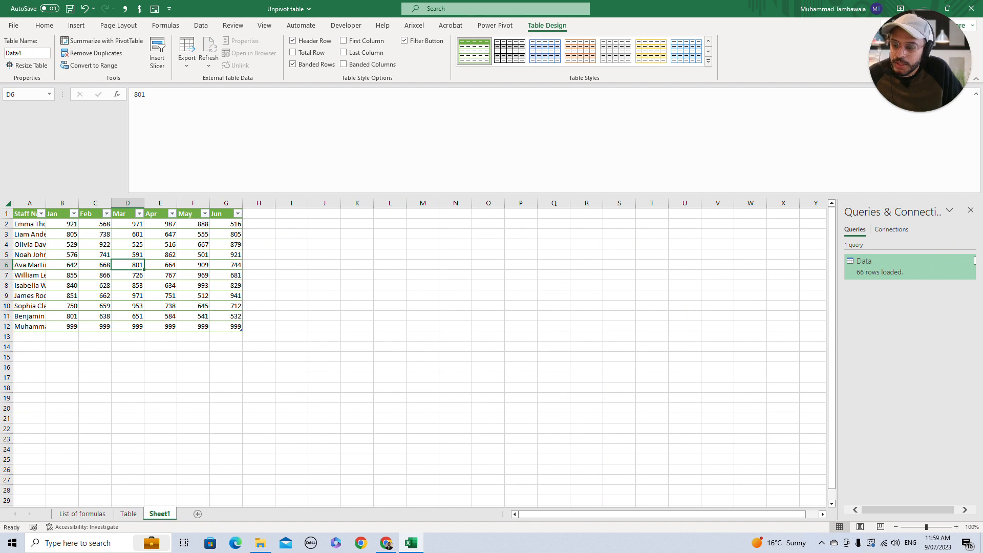
{"action": "left_click", "coordinate": [129, 513]}
{"action": "left_click", "coordinate": [161, 515]}
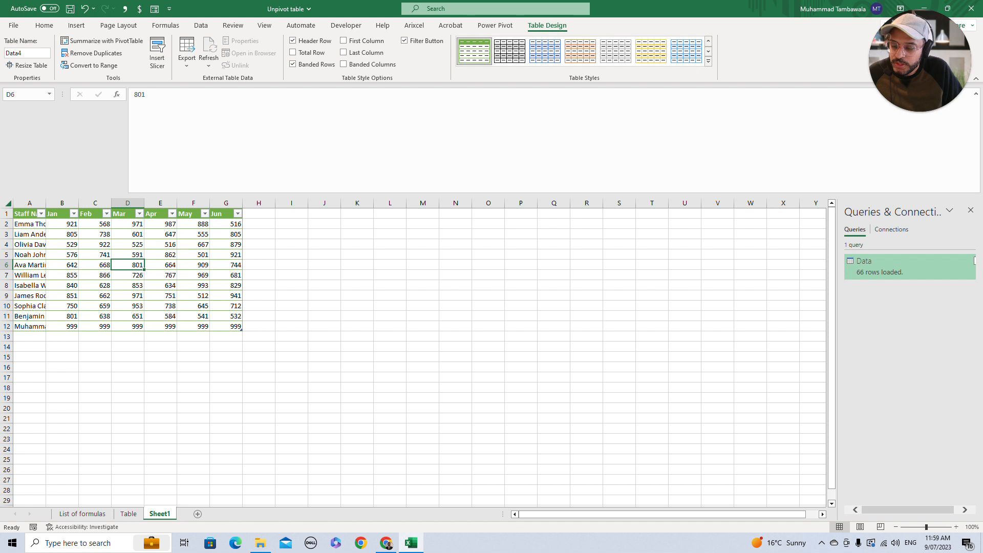
- Enter an UnpivotTable formula in J2 of Sheet1 that takes the whole copied table including its headers
{"action": "left_click", "coordinate": [324, 224]}
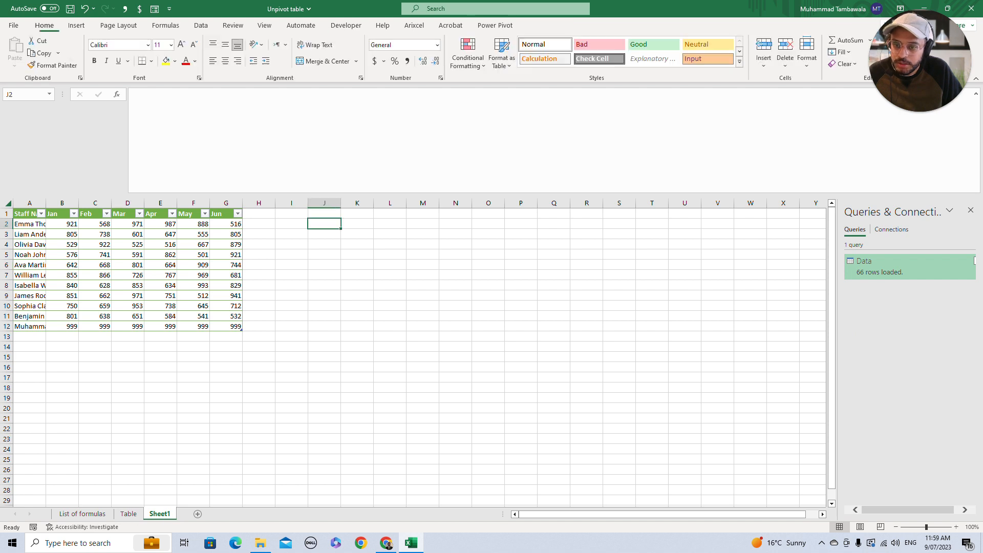
{"action": "type", "text": "=u"}
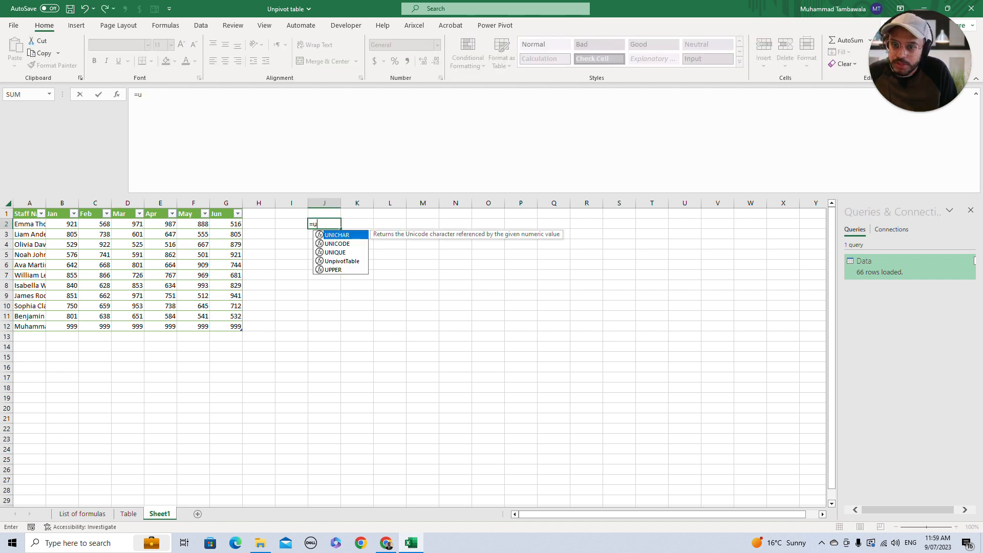
{"action": "key", "text": "Down"}
{"action": "key", "text": "Down"}
{"action": "key", "text": "Down"}
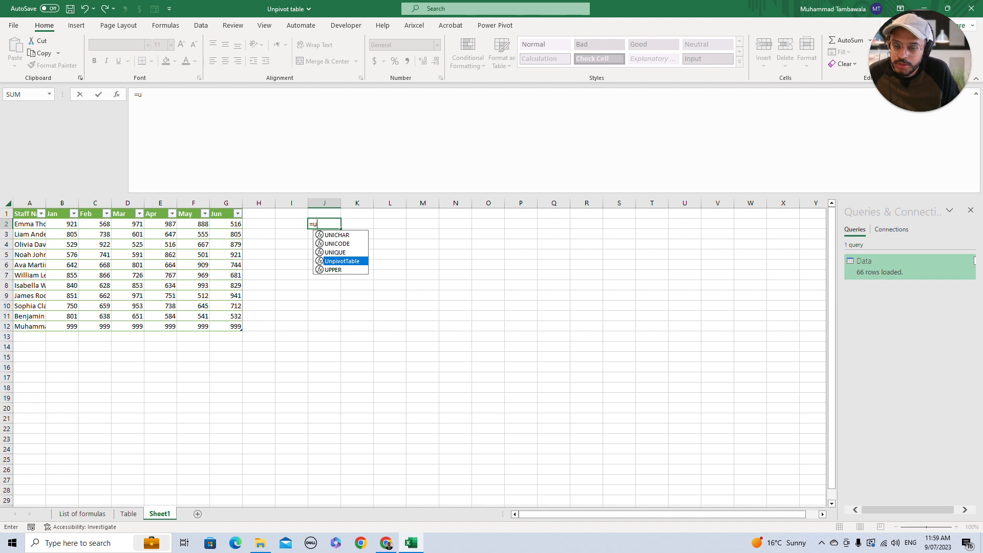
{"action": "key", "text": "Tab"}
{"action": "left_click", "coordinate": [95, 254]}
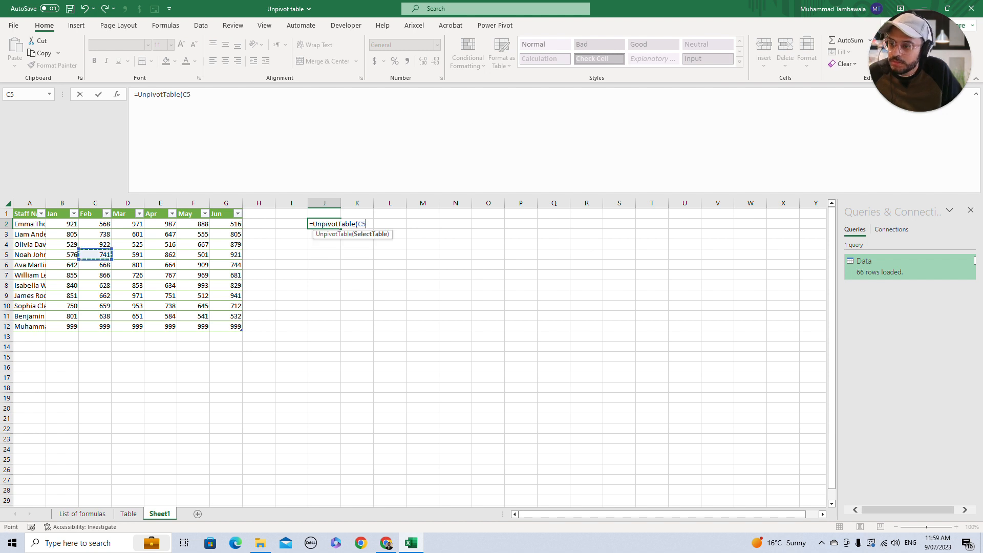
{"action": "key", "text": "ctrl+Up"}
{"action": "key", "text": "ctrl+Left"}
{"action": "key", "text": "ctrl+shift+Right"}
{"action": "key", "text": "ctrl+shift+Down"}
{"action": "type", "text": ")"}
{"action": "key", "text": "Return"}
{"action": "key", "text": "Up"}
{"action": "key", "text": "Right"}
{"action": "key", "text": "Right"}
{"action": "key", "text": "Right"}
{"action": "key", "text": "Right"}
{"action": "type", "text": "=un"}
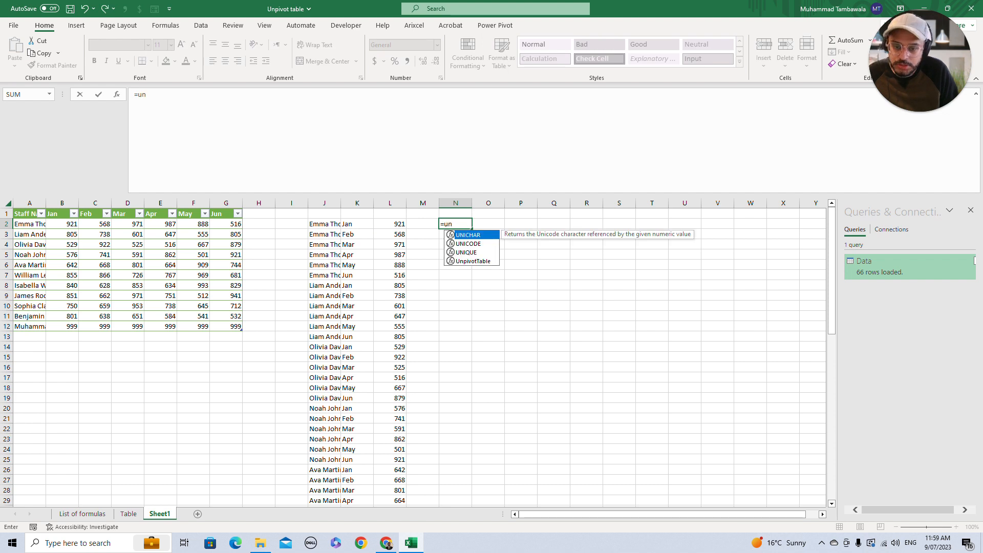
{"action": "key", "text": "Escape"}
{"action": "key", "text": "Escape"}
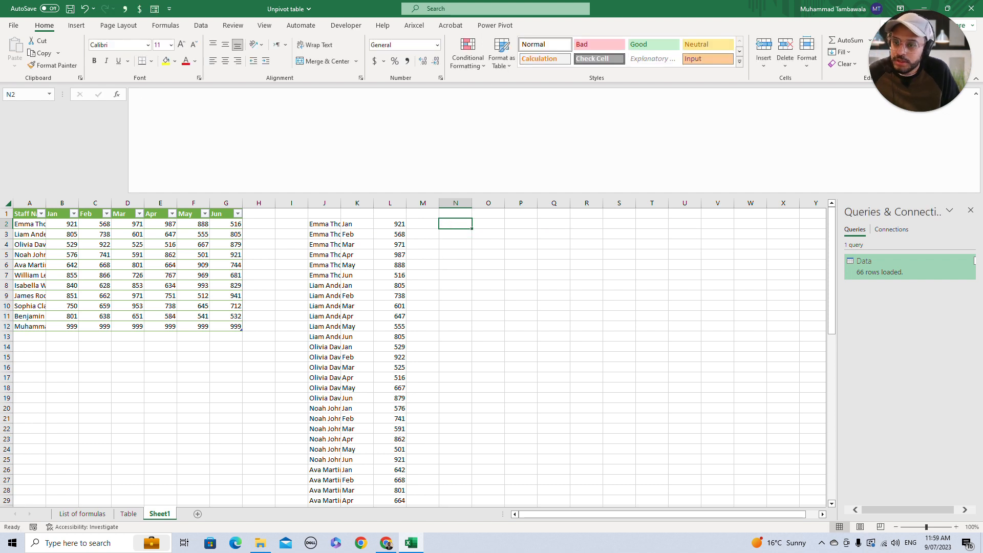
- Compare the source table values in row 2 of Sheet1 with the unpivoted results and review the formula in J2
{"action": "key", "text": "Left"}
{"action": "key", "text": "Left"}
{"action": "key", "text": "Left"}
{"action": "key", "text": "Left"}
{"action": "key", "text": "Left"}
{"action": "key", "text": "Left"}
{"action": "key", "text": "Left"}
{"action": "key", "text": "Left"}
{"action": "key", "text": "Right"}
{"action": "key", "text": "Right"}
{"action": "key", "text": "Right"}
{"action": "key", "text": "Right"}
{"action": "key", "text": "Left"}
{"action": "key", "text": "Left"}
{"action": "key", "text": "Left"}
{"action": "key", "text": "Left"}
{"action": "key", "text": "Left"}
{"action": "key", "text": "Left"}
{"action": "key", "text": "Left"}
{"action": "key", "text": "Left"}
{"action": "key", "text": "Left"}
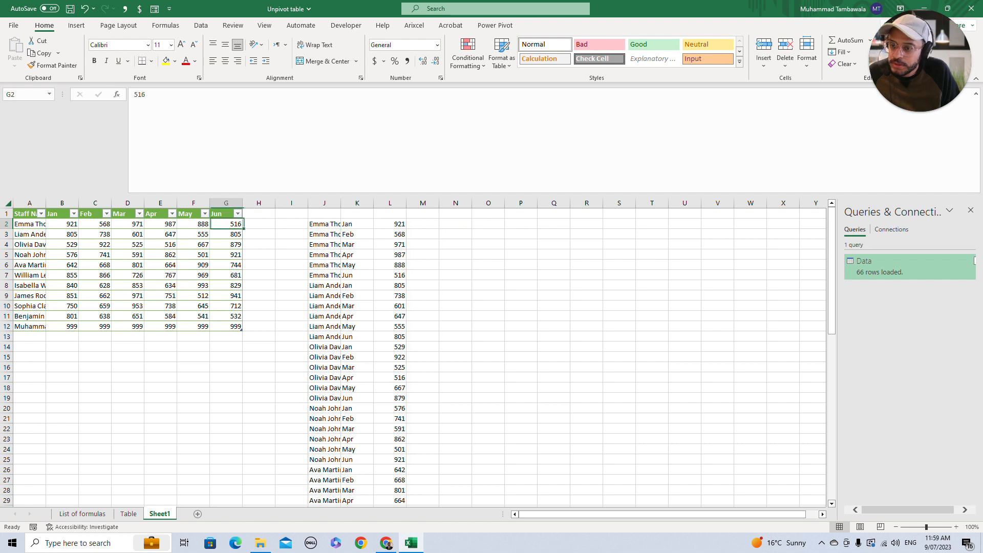
{"action": "key", "text": "Right"}
{"action": "key", "text": "Right"}
{"action": "key", "text": "Right"}
{"action": "key", "text": "Right"}
{"action": "key", "text": "Right"}
{"action": "key", "text": "Right"}
{"action": "key", "text": "Right"}
{"action": "key", "text": "Right"}
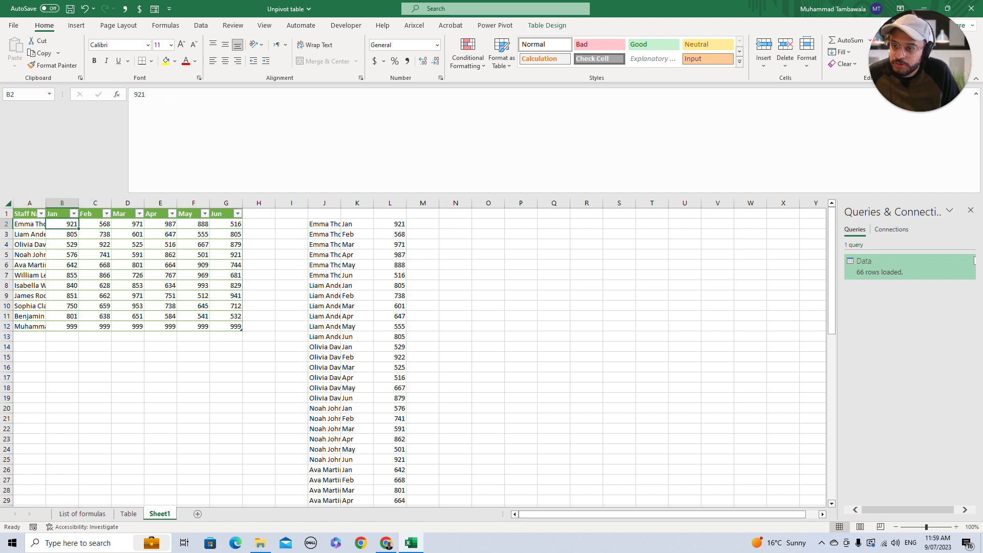
{"action": "key", "text": "Right"}
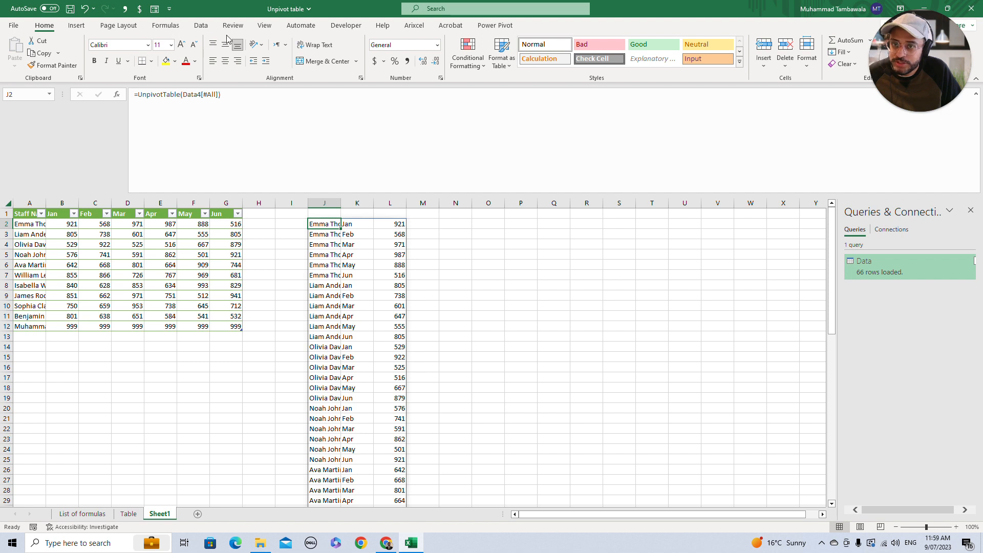
{"action": "left_click", "coordinate": [455, 244]}
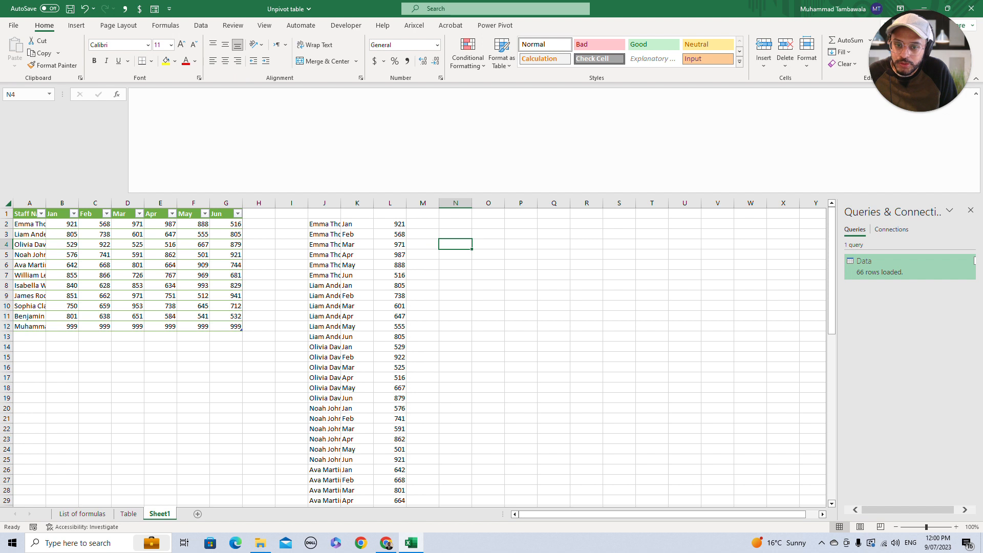
- Create a blank workbook with a collapsed formula bar and look for functions starting with "un" in H5
{"action": "key", "text": "ctrl+n"}
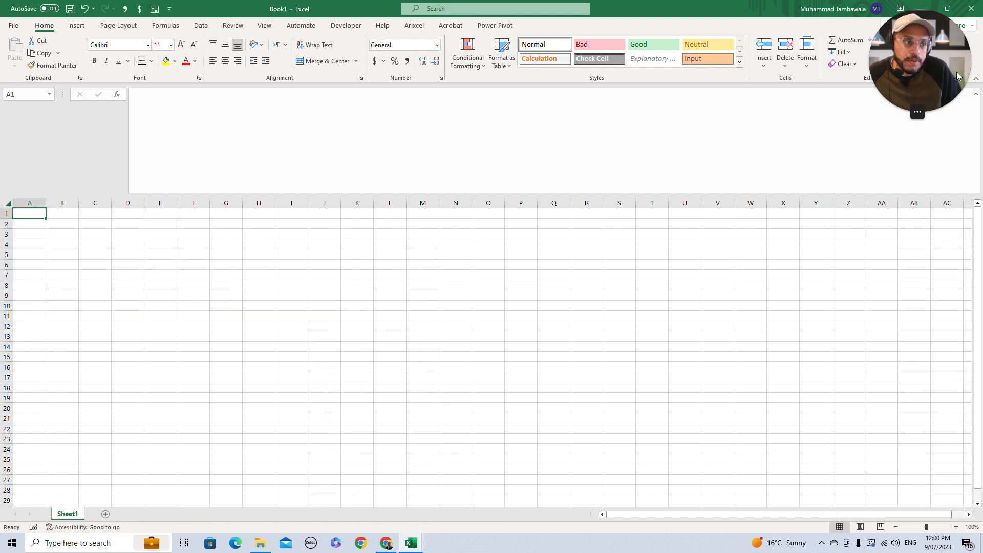
{"action": "left_click", "coordinate": [976, 94]}
{"action": "left_click", "coordinate": [259, 162]}
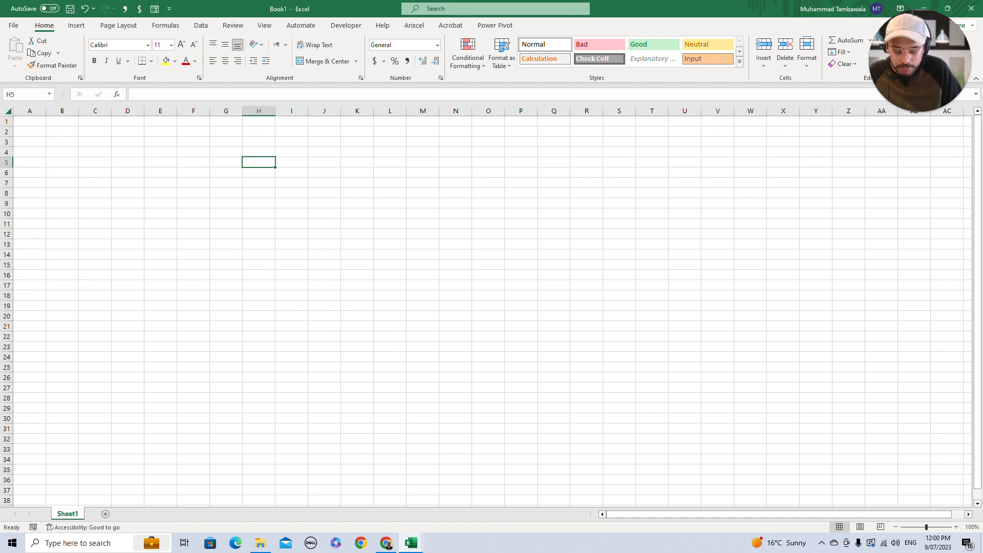
{"action": "type", "text": "=un"}
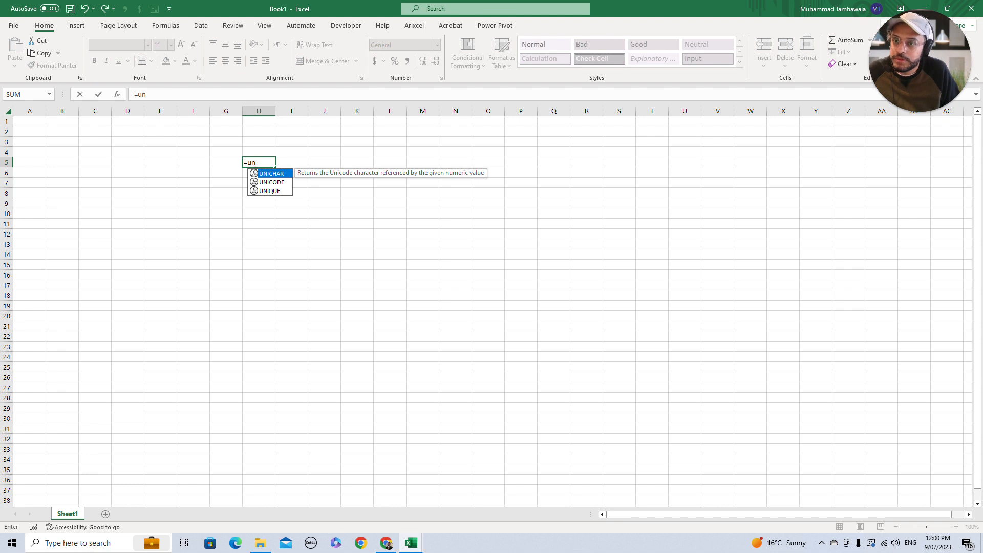
{"action": "key", "text": "Escape"}
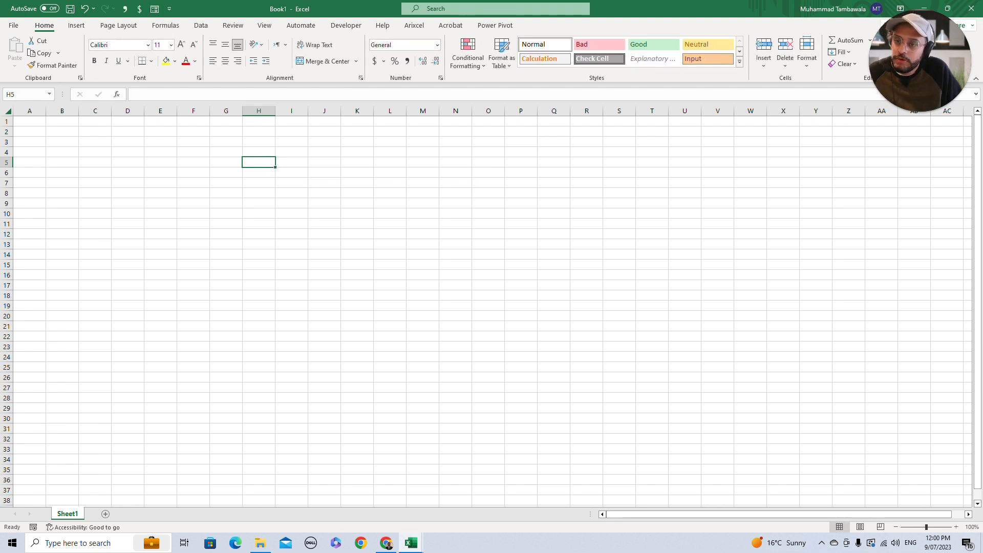
- Compare the defined names in the Unpivot table workbook with those in Book1 using the Name Manager
{"action": "key", "text": "alt+Tab"}
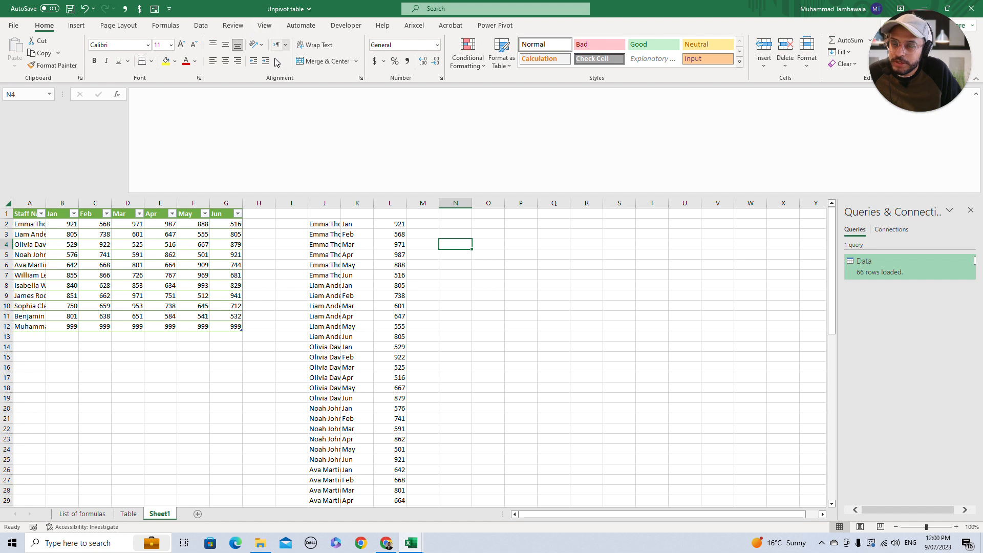
{"action": "key", "text": "alt+Tab"}
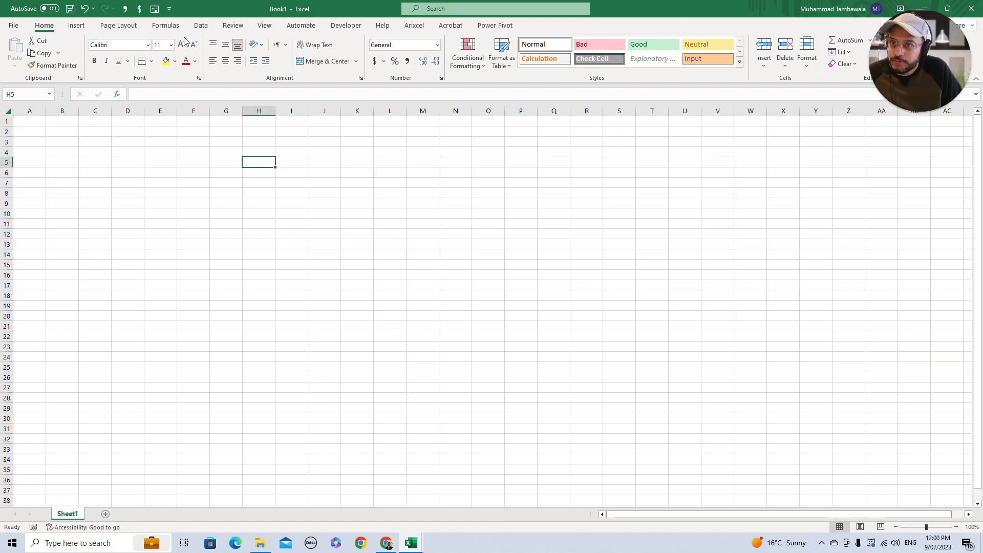
{"action": "key", "text": "alt+Tab"}
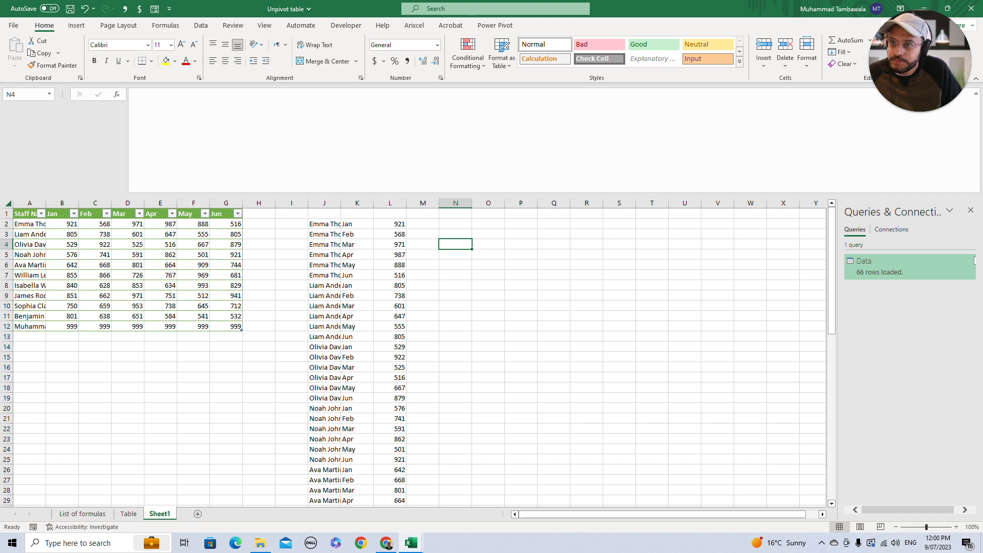
{"action": "left_click", "coordinate": [165, 26]}
{"action": "left_click", "coordinate": [303, 56]}
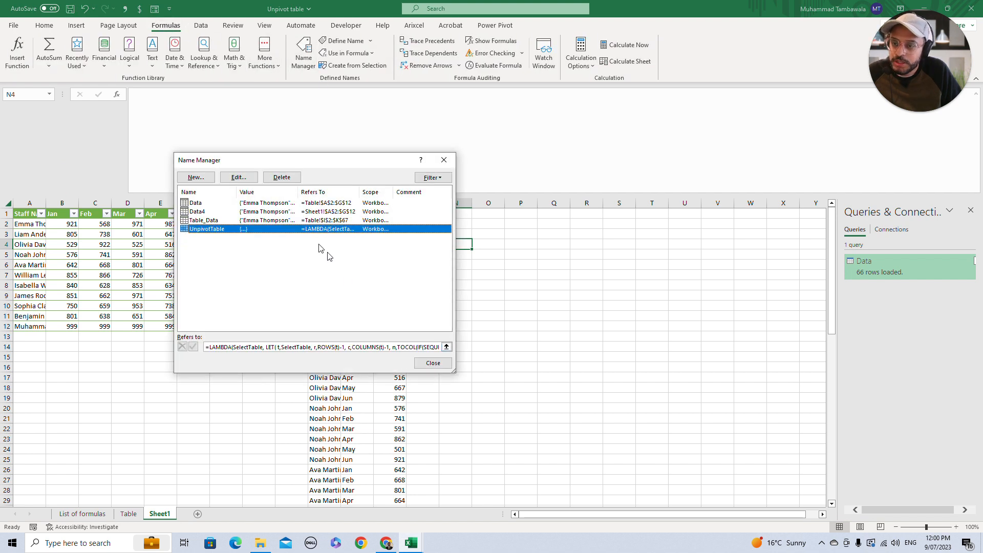
{"action": "key", "text": "Escape"}
{"action": "key", "text": "alt+Tab"}
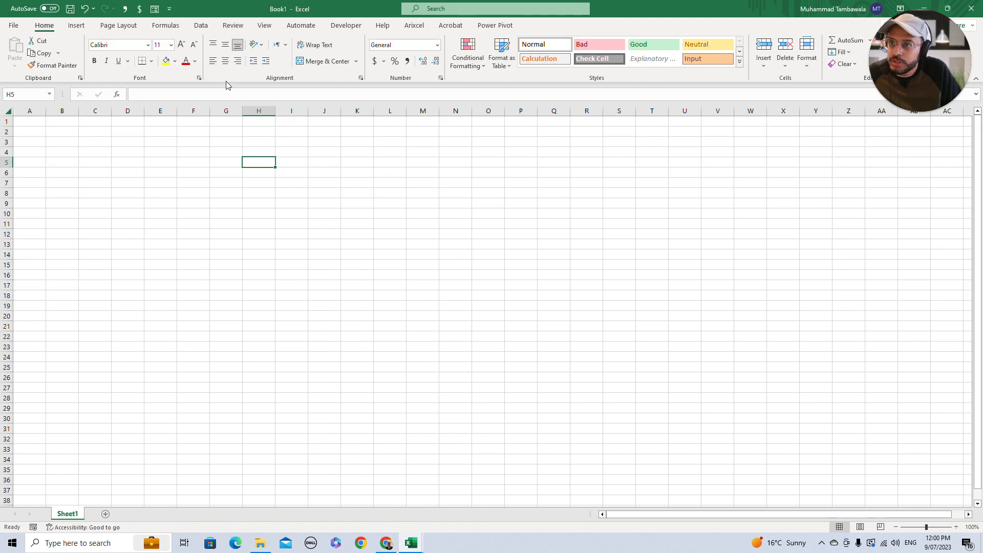
{"action": "left_click", "coordinate": [165, 25]}
{"action": "left_click", "coordinate": [304, 55]}
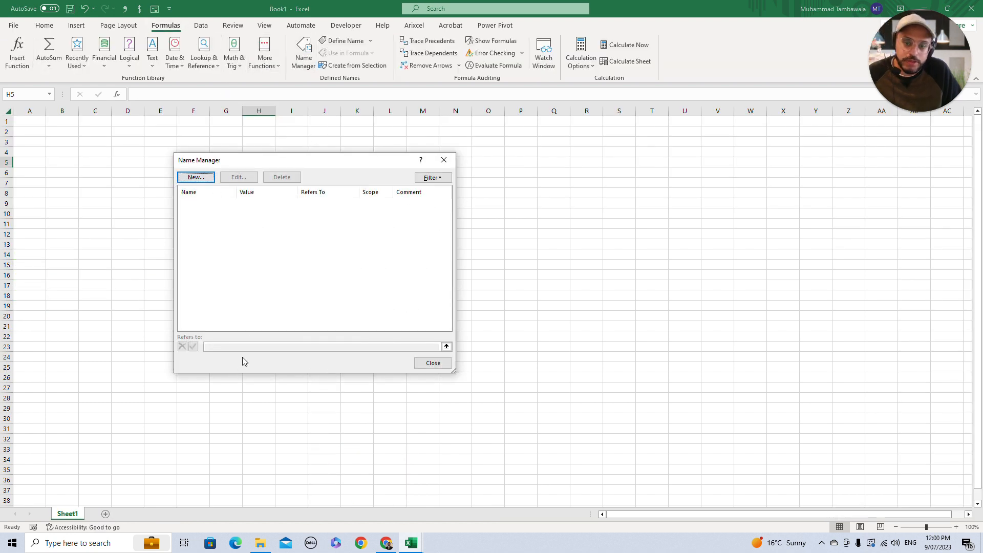
{"action": "key", "text": "Escape"}
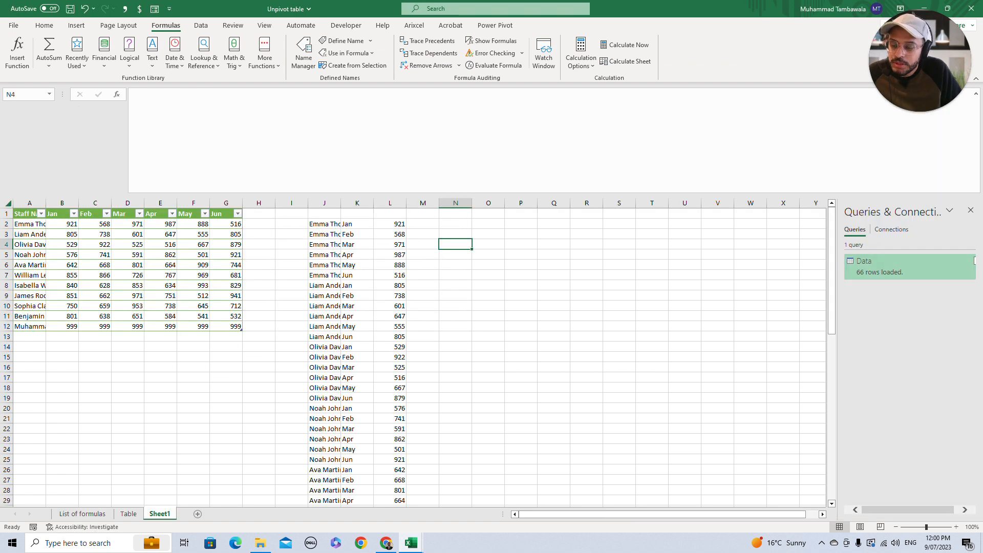
- Add a blank worksheet to the Unpivot table workbook and move it to the end of Book1
{"action": "left_click", "coordinate": [197, 514]}
{"action": "right_click", "coordinate": [197, 517]}
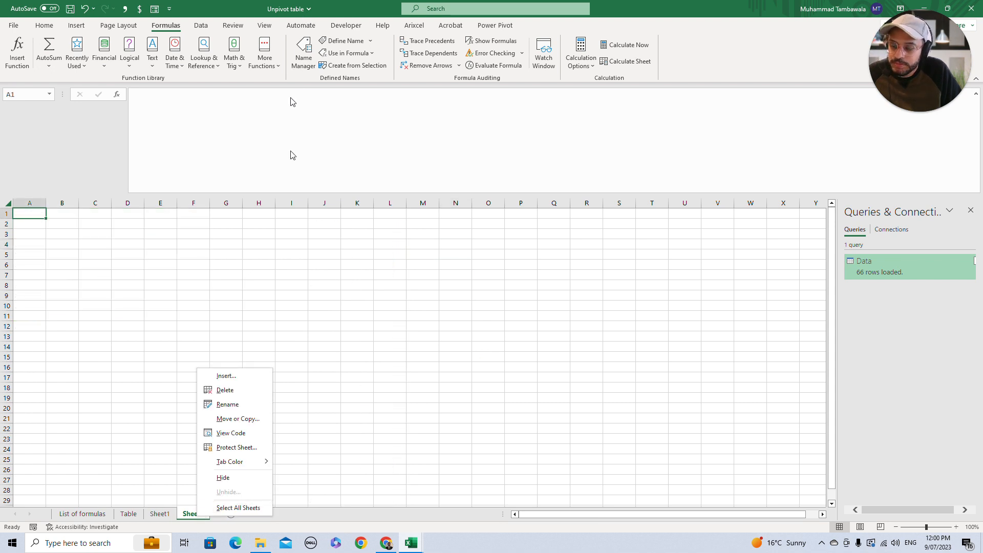
{"action": "left_click", "coordinate": [246, 426]}
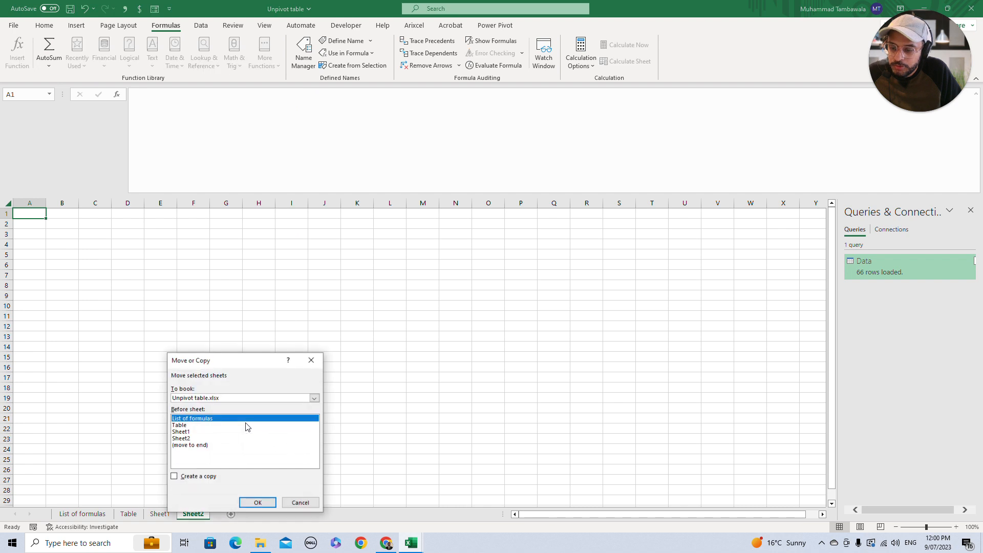
{"action": "left_click", "coordinate": [239, 397]}
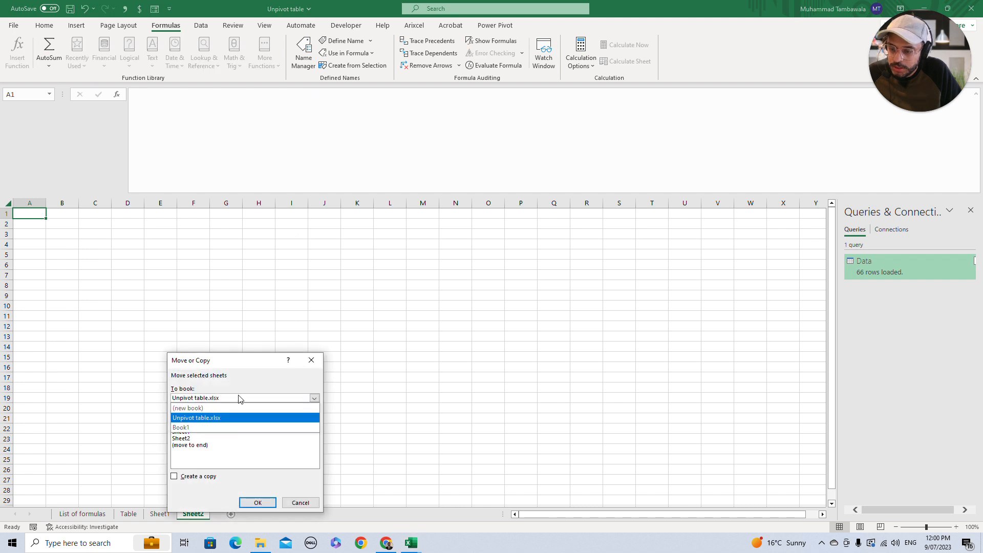
{"action": "left_click", "coordinate": [193, 427]}
{"action": "left_click", "coordinate": [197, 425]}
{"action": "left_click", "coordinate": [259, 502]}
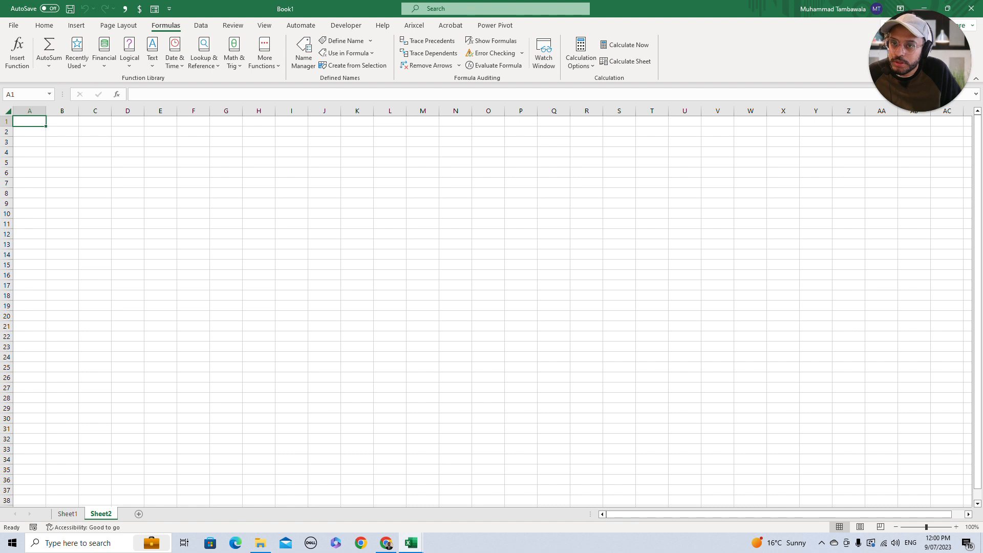
- Delete the moved Sheet2 from Book1 and check for the UnpivotTable name in the Name Manager
{"action": "right_click", "coordinate": [108, 516]}
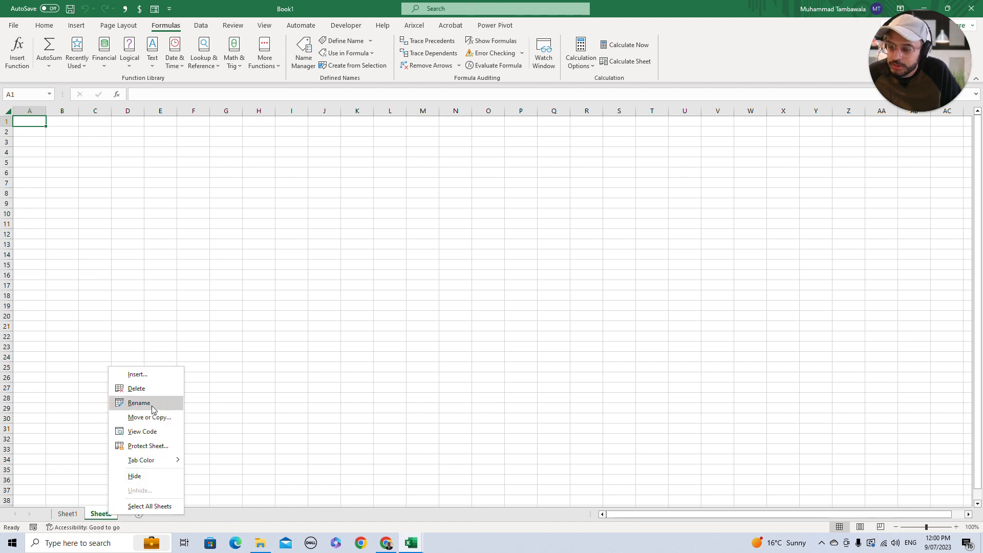
{"action": "left_click", "coordinate": [131, 389]}
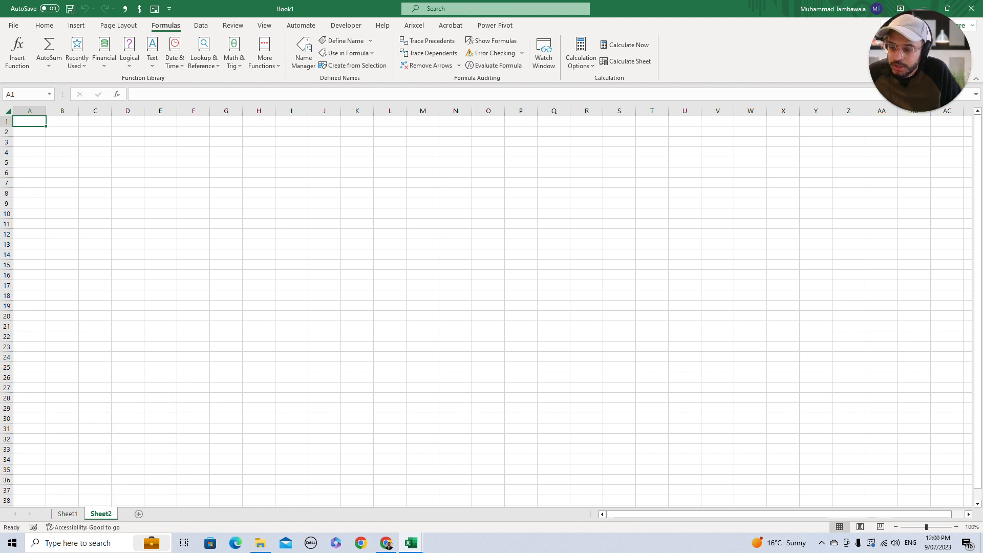
{"action": "left_click", "coordinate": [303, 68]}
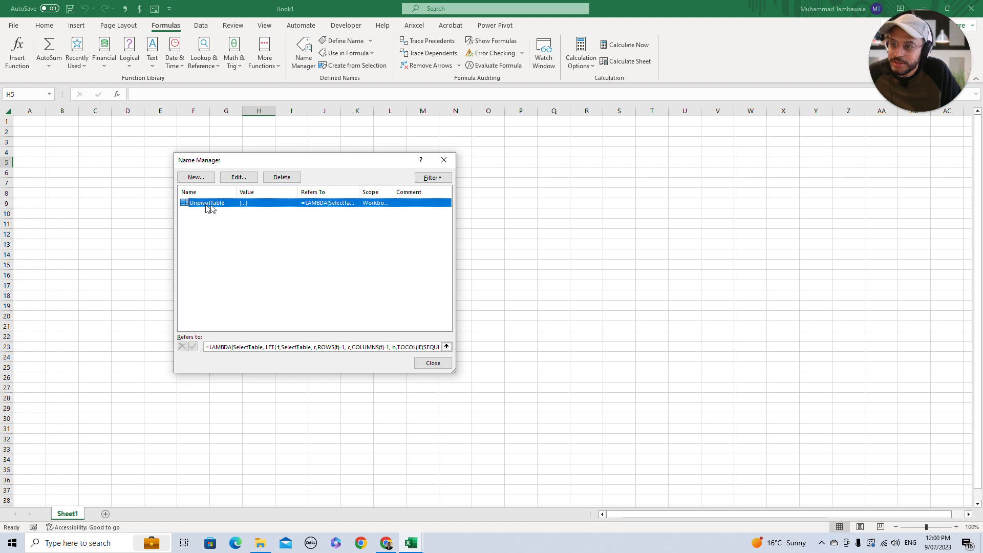
{"action": "left_click", "coordinate": [432, 362]}
- Look for UnpivotTable among the functions starting with "un" in G3 of Book1, discard the entry and close the workbook
{"action": "left_click", "coordinate": [230, 143]}
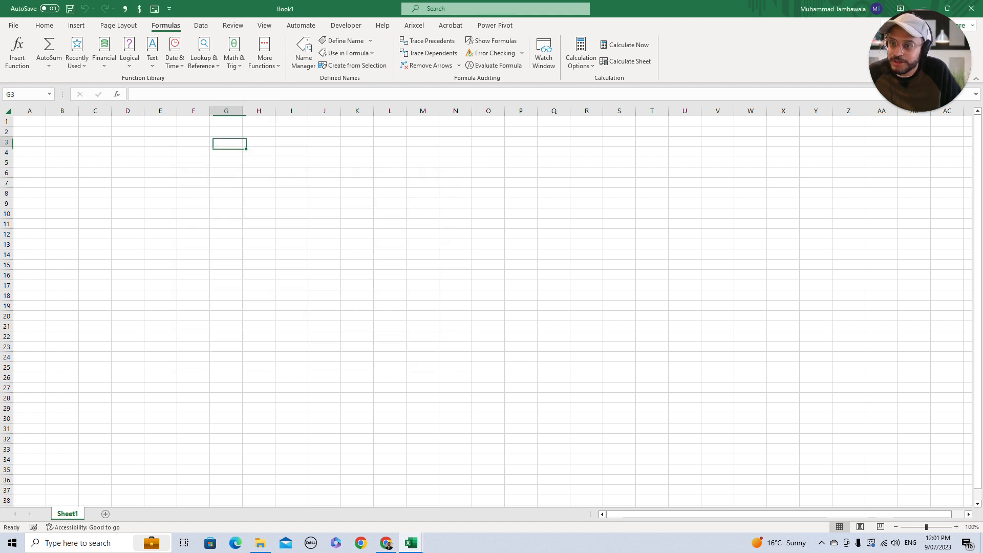
{"action": "type", "text": "=un"}
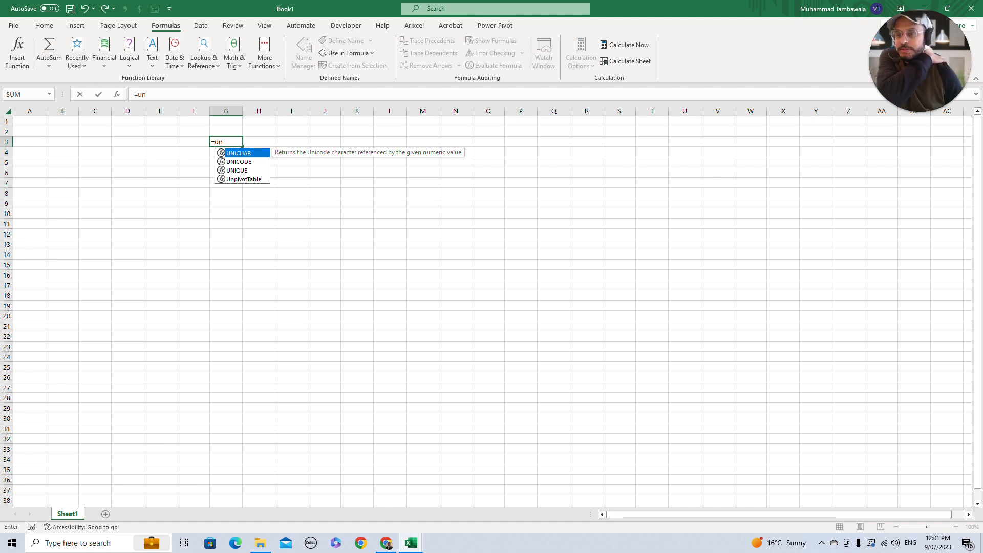
{"action": "key", "text": "Down"}
{"action": "key", "text": "Down"}
{"action": "key", "text": "Down"}
{"action": "key", "text": "Escape"}
{"action": "key", "text": "Escape"}
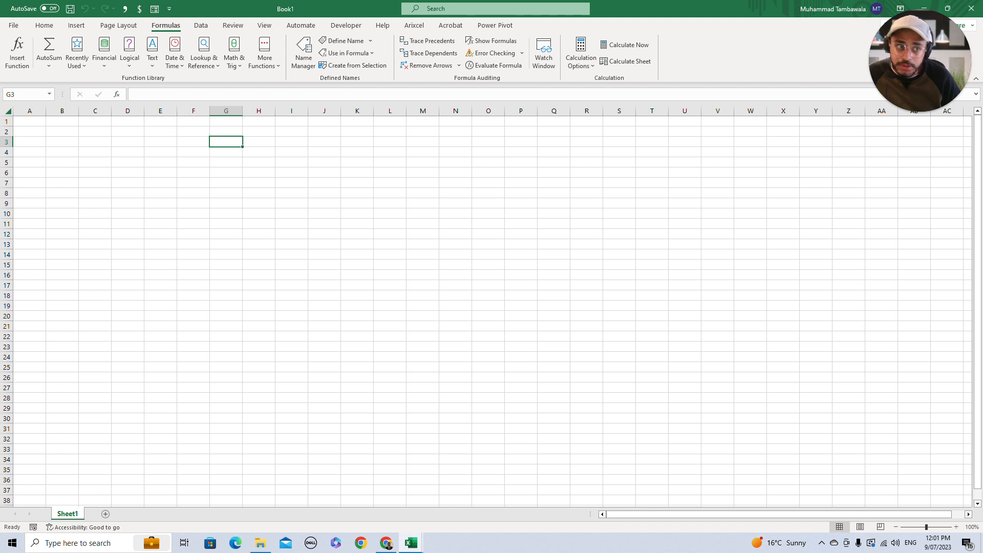
{"action": "key", "text": "ctrl+w"}
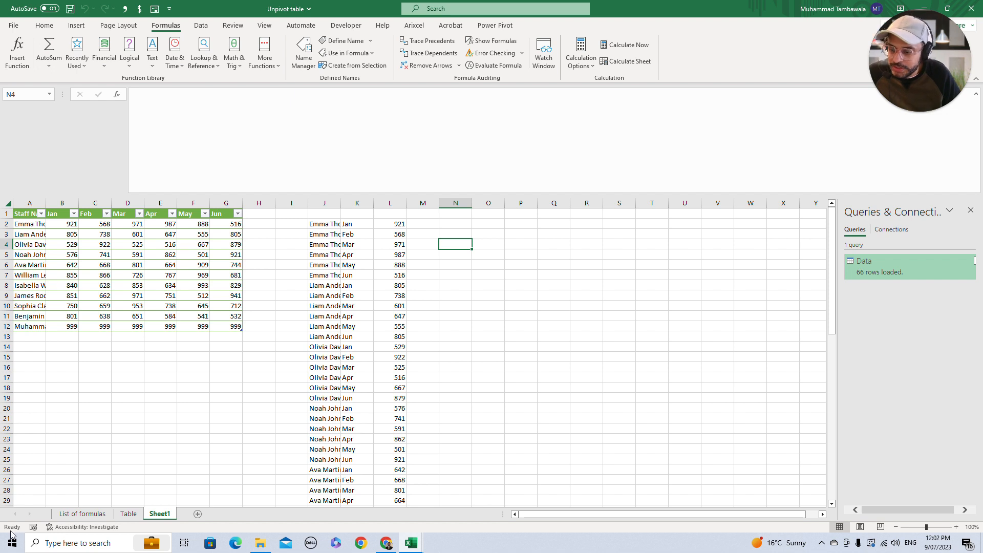
- Review the formula names C7:C13 on the List of formulas sheet, the Table sheet, and the UnpivotTable formula in J2 of Sheet1
{"action": "left_click", "coordinate": [71, 518]}
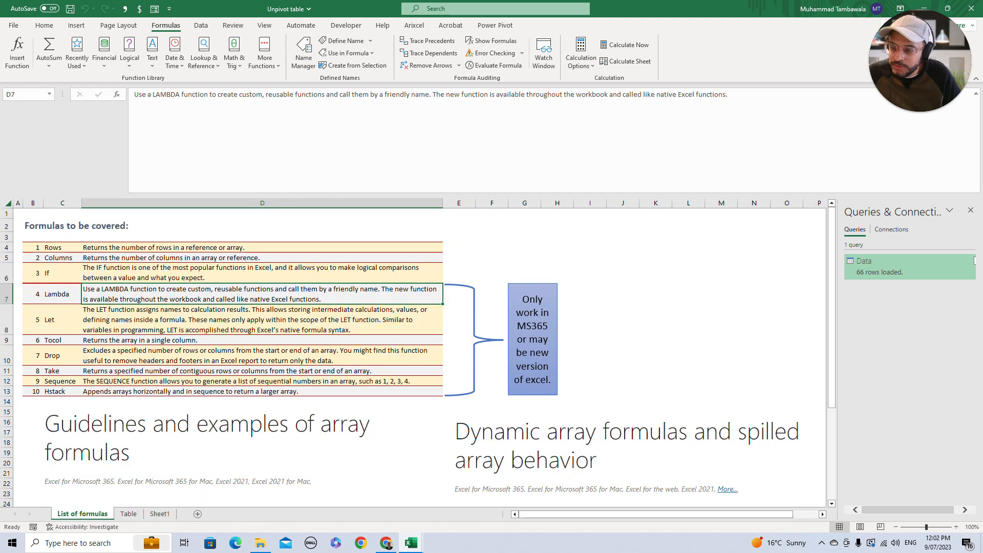
{"action": "left_click_drag", "start_coordinate": [62, 294], "coordinate": [63, 391]}
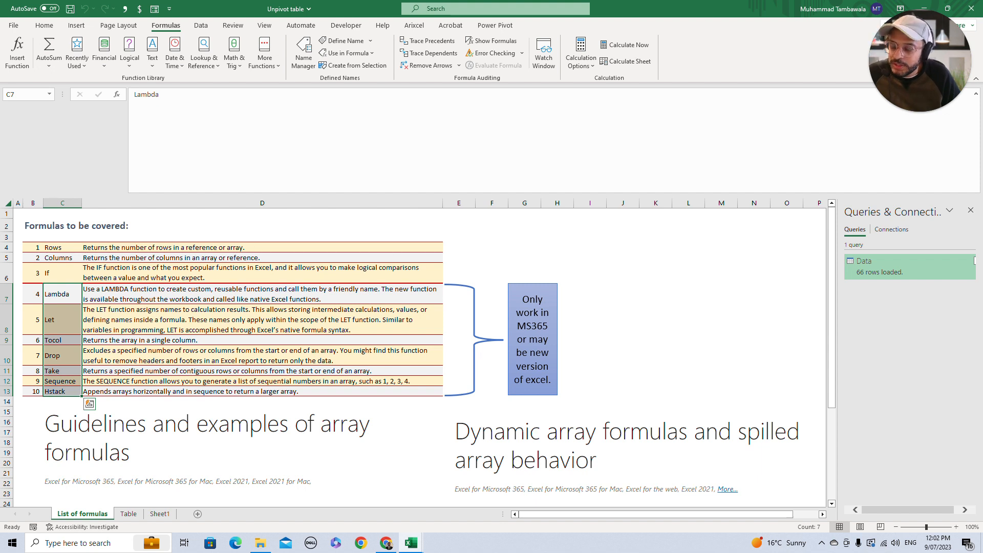
{"action": "left_click", "coordinate": [130, 515]}
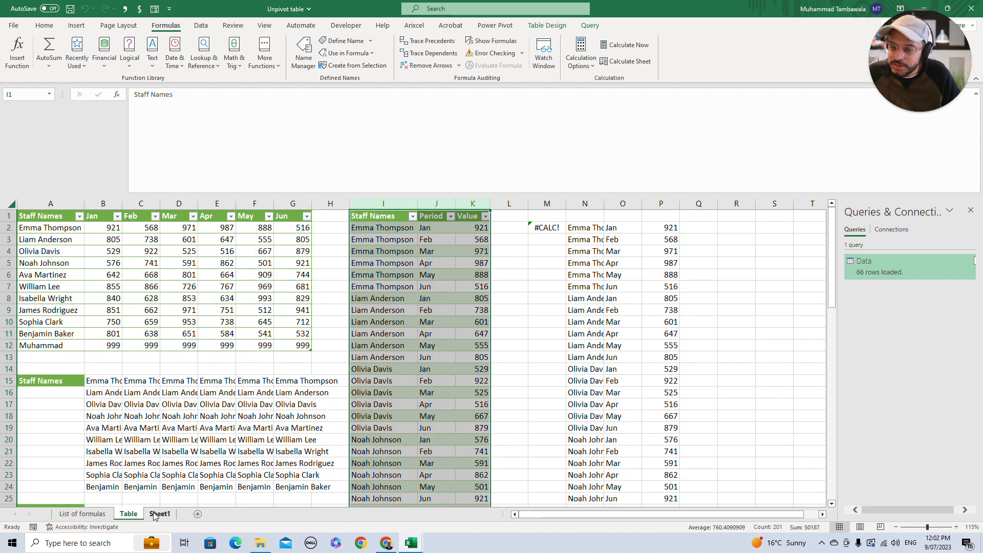
{"action": "left_click", "coordinate": [157, 514]}
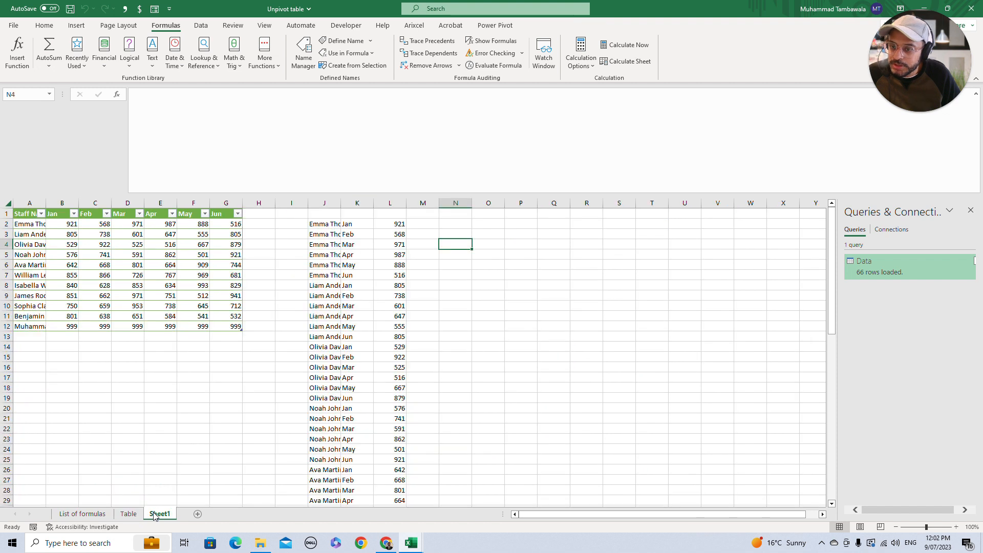
{"action": "left_click", "coordinate": [324, 224]}
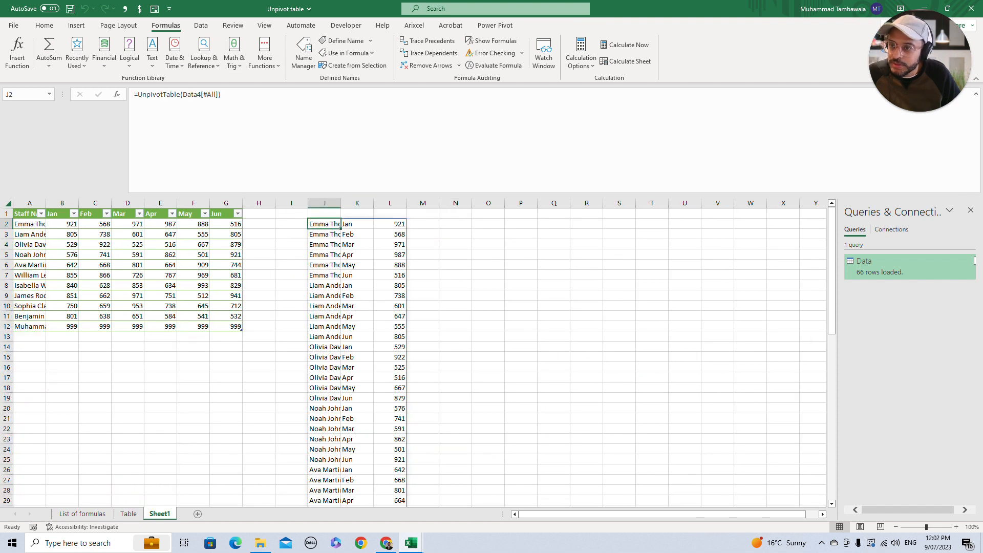